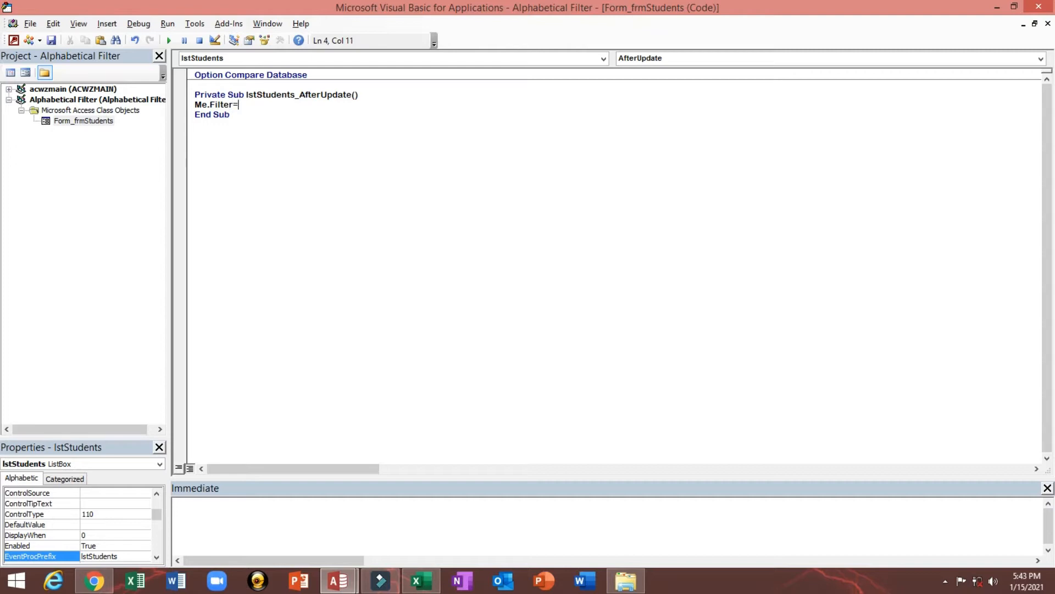
# Complete the filter assignment in the lstStudents AfterUpdate procedure as Me.Filter = "[StudentID]=" & lstStudents
pyautogui.write('"')
pyautogui.write('[')
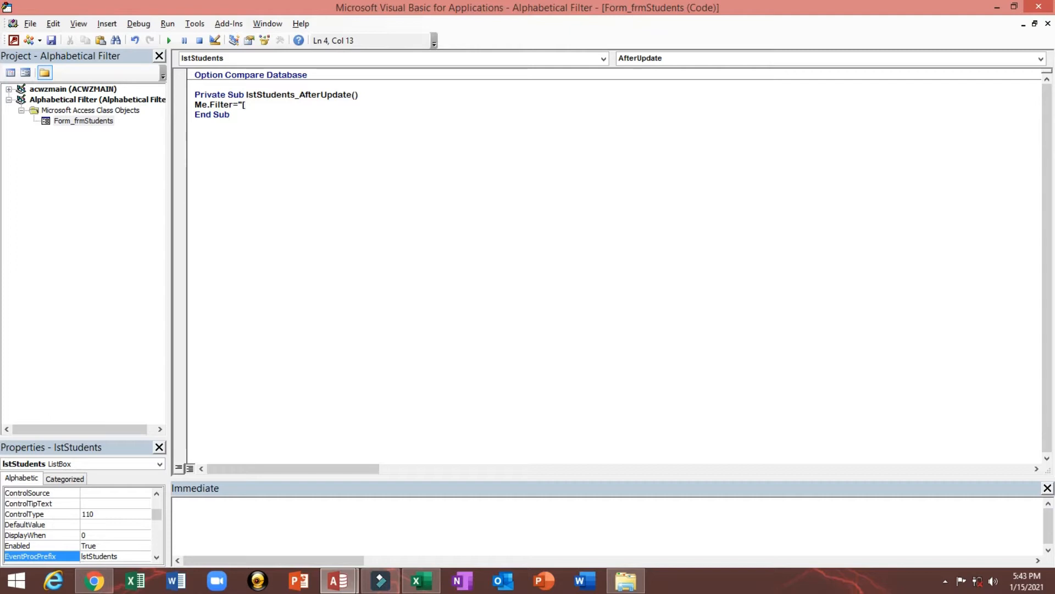
pyautogui.write('StudentID]=')
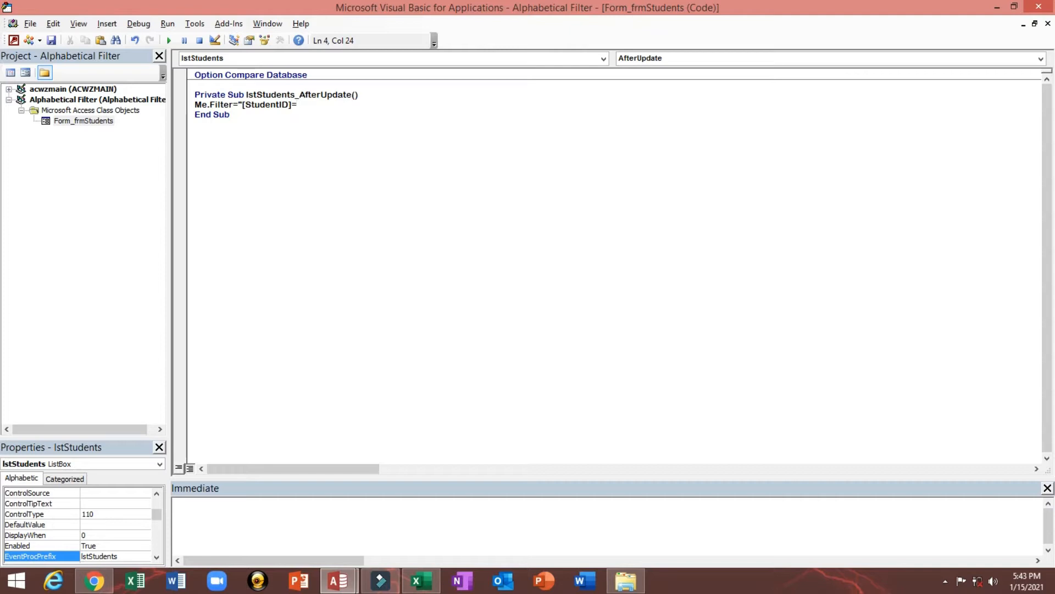
pyautogui.write('&')
pyautogui.press('BackSpace')
pyautogui.write('&lstStude')
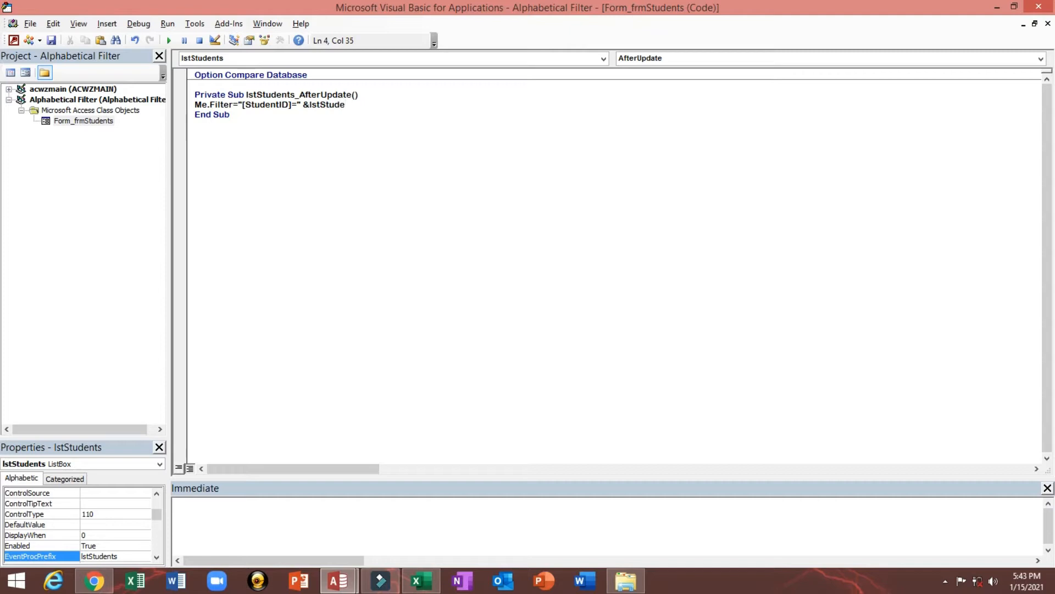
pyautogui.write('nts')
pyautogui.press('Return')
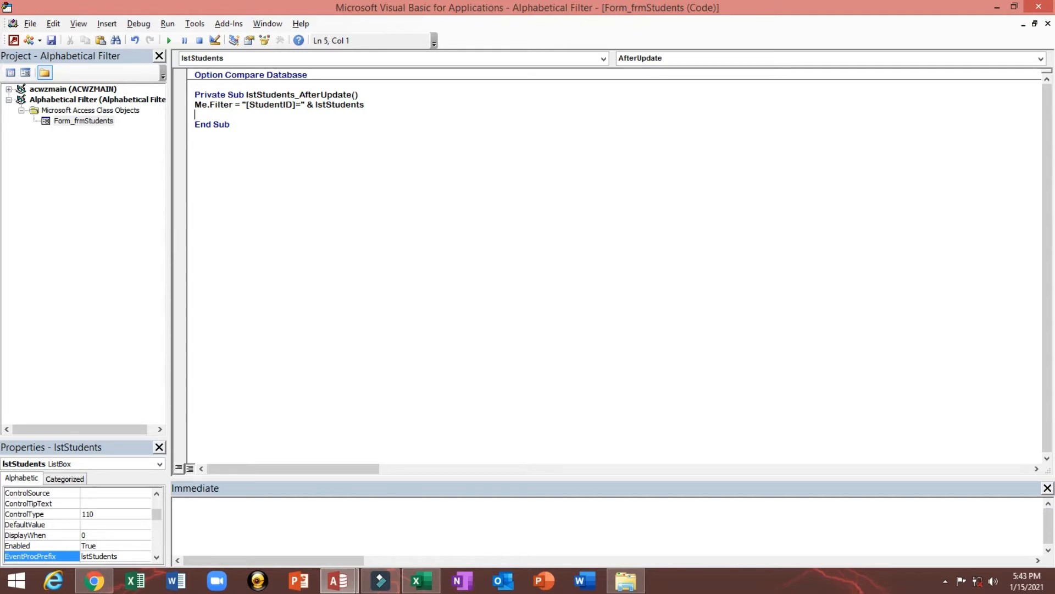
# Add the line Me.FilterOn = True below the filter assignment
pyautogui.write('me.f')
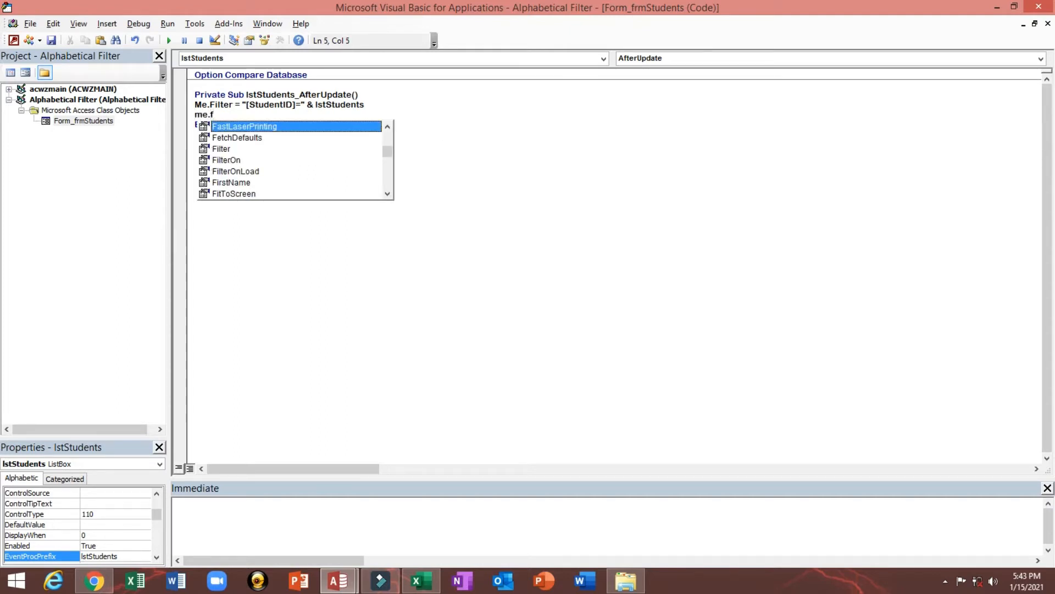
pyautogui.press('Down')
pyautogui.press('Down')
pyautogui.press('Down')
pyautogui.press('Tab')
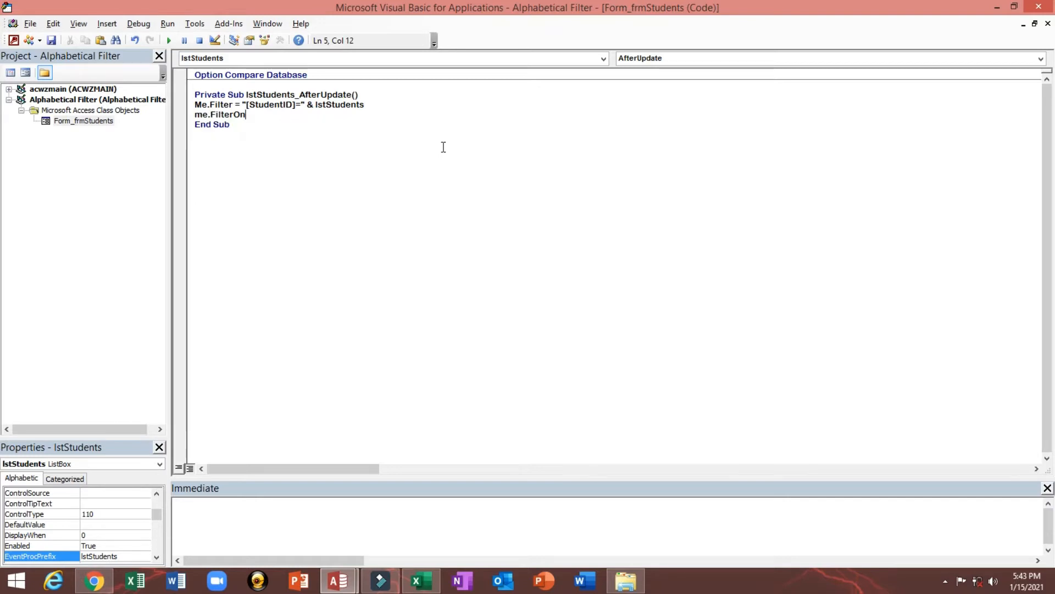
pyautogui.write('=t')
pyautogui.press('Tab')
pyautogui.press('Up')
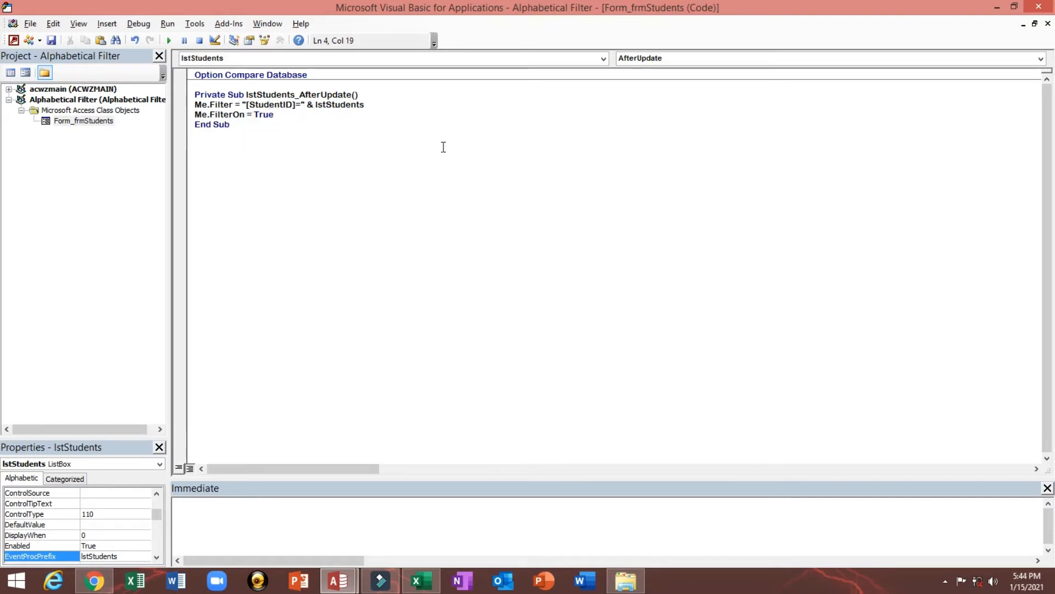
# Close the code editor and show the students form in Form view
pyautogui.click(1040, 8)
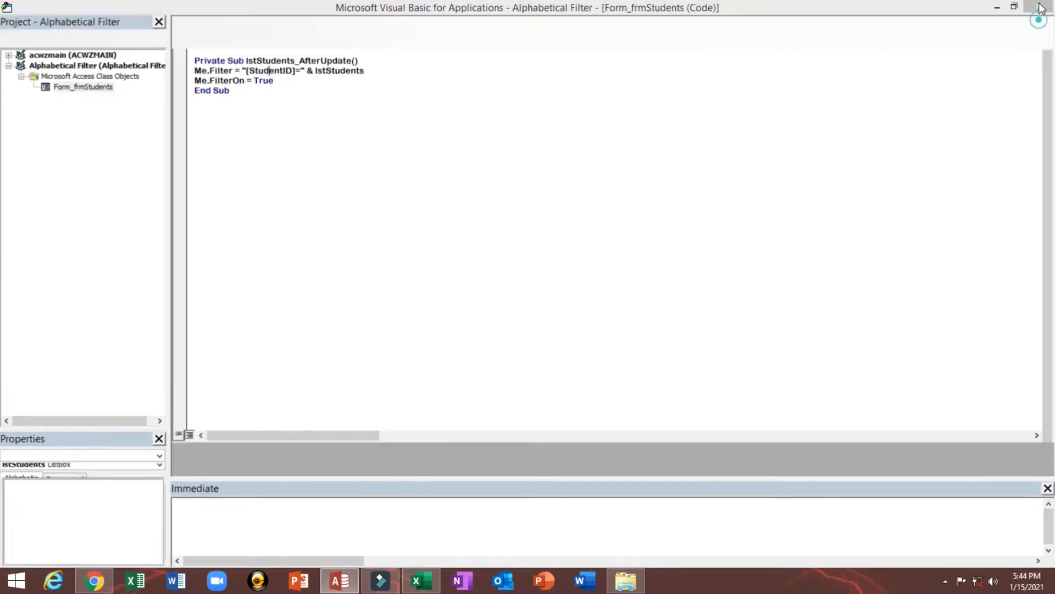
pyautogui.click(459, 148)
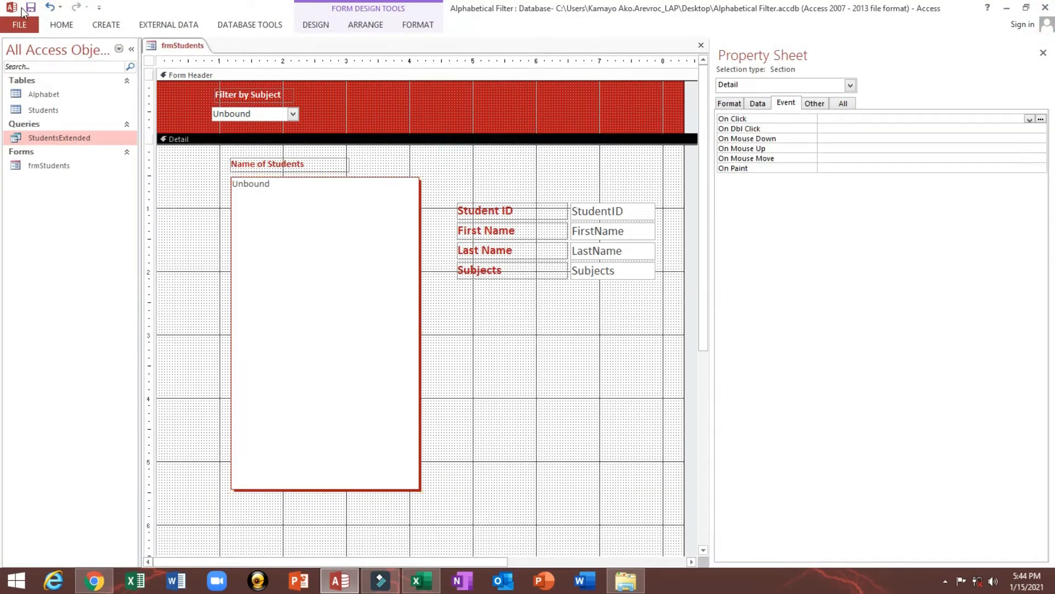
pyautogui.click(61, 24)
pyautogui.click(19, 47)
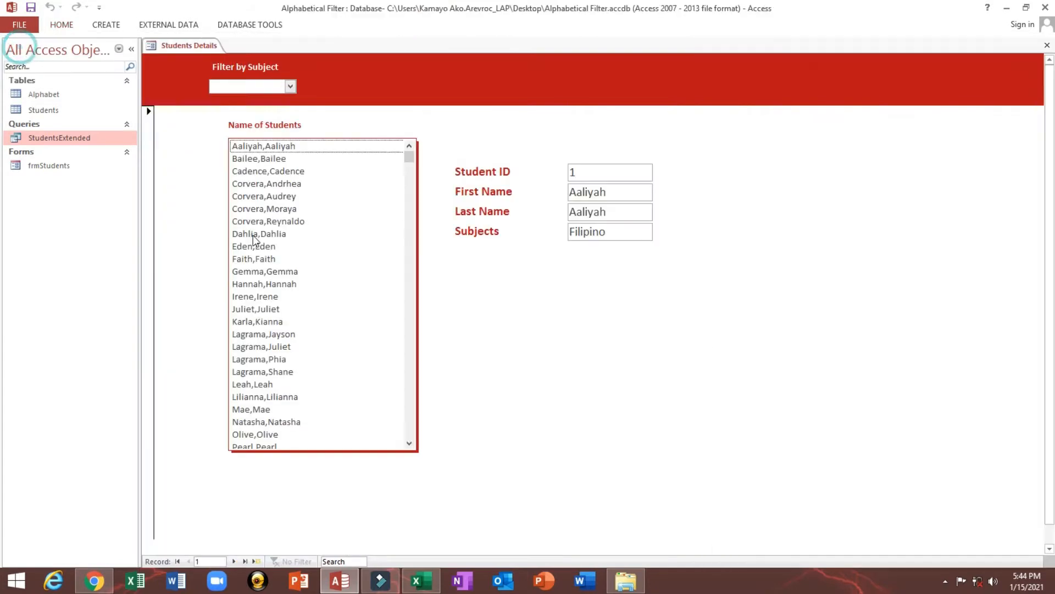
# Test the list box filter by selecting several different students in the Name of Students list
pyautogui.click(254, 234)
pyautogui.click(275, 184)
pyautogui.click(283, 158)
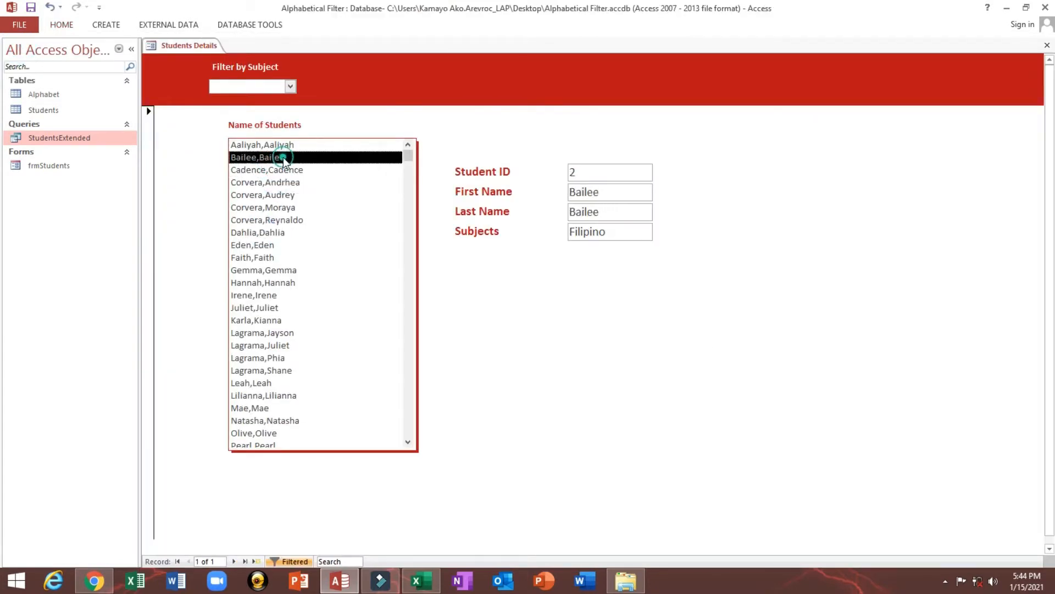
pyautogui.rightClick(539, 133)
pyautogui.click(311, 205)
pyautogui.click(295, 186)
pyautogui.click(286, 248)
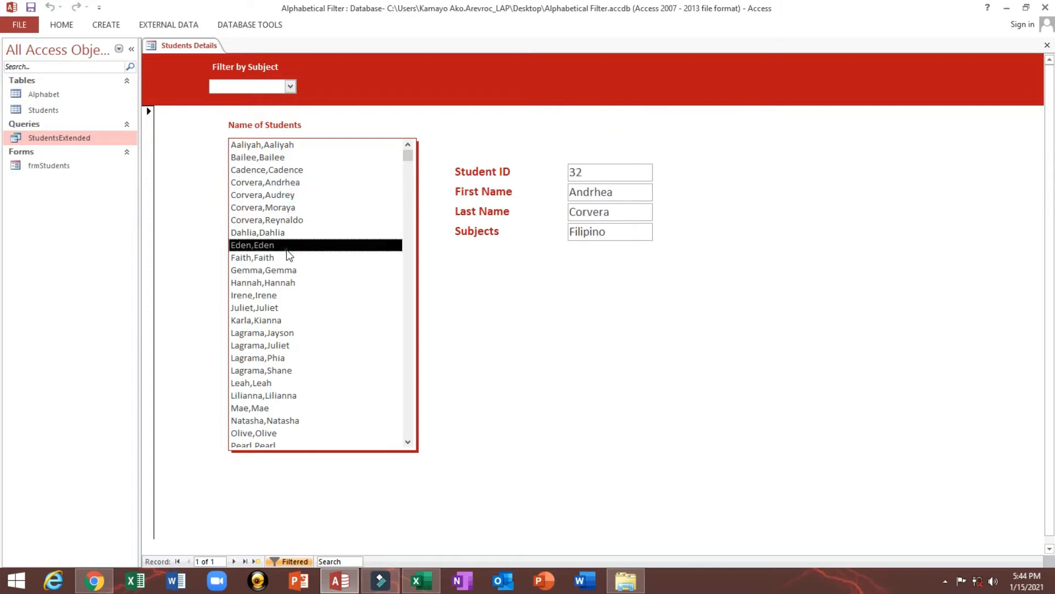
pyautogui.click(283, 171)
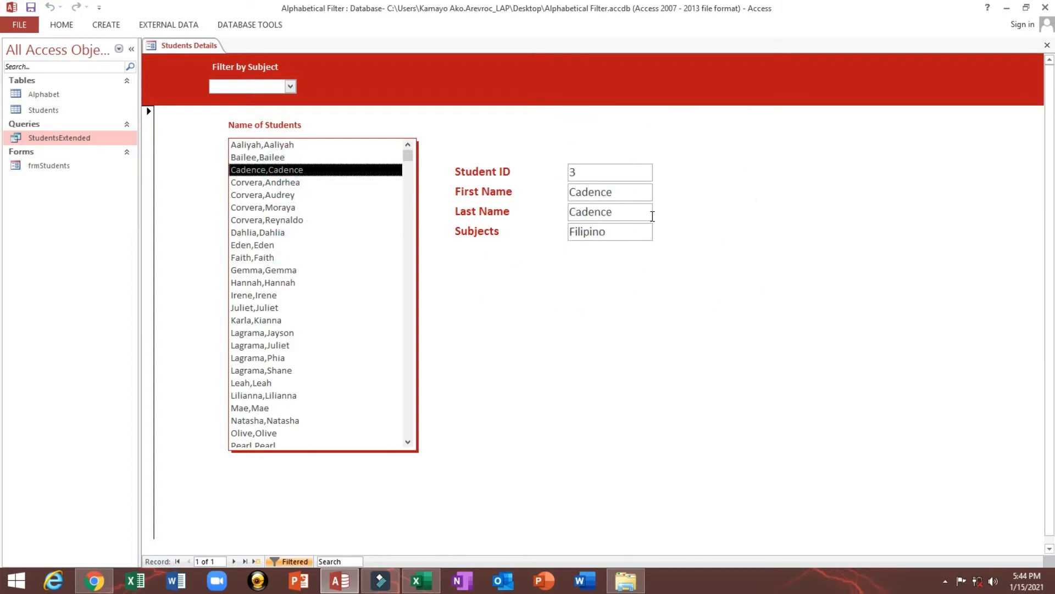
# Reopen the list box's After Update code from Design view, review the StudentID and lstStudents references, and close the editor
pyautogui.rightClick(453, 142)
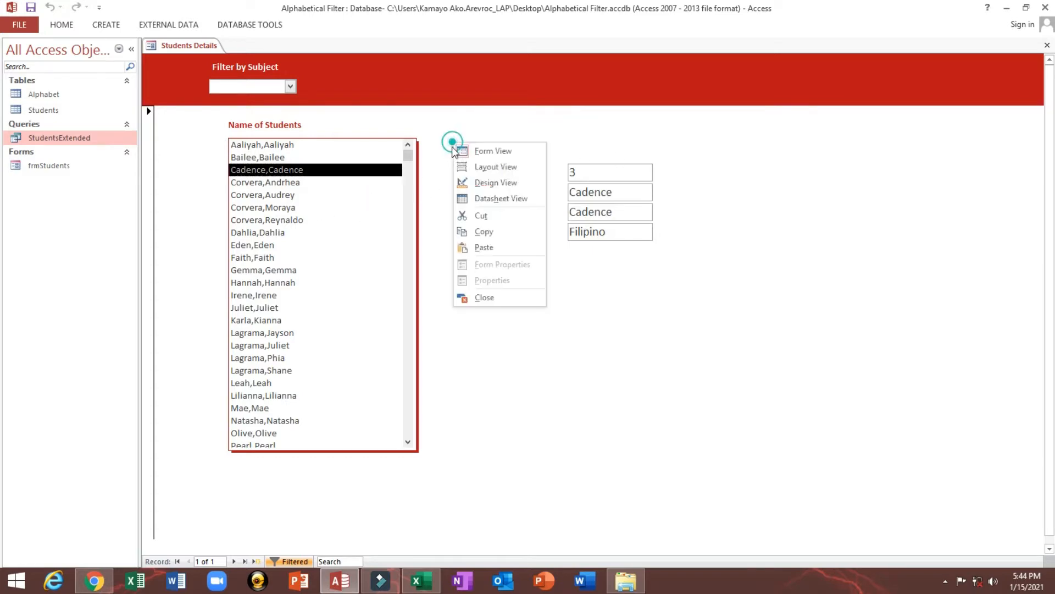
pyautogui.click(495, 183)
pyautogui.click(391, 272)
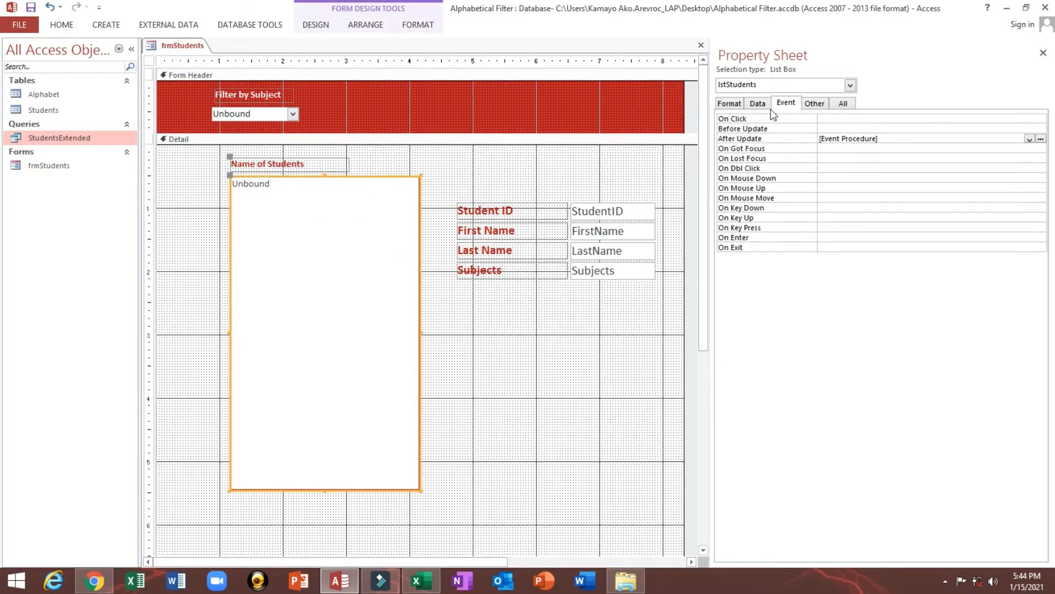
pyautogui.click(1040, 139)
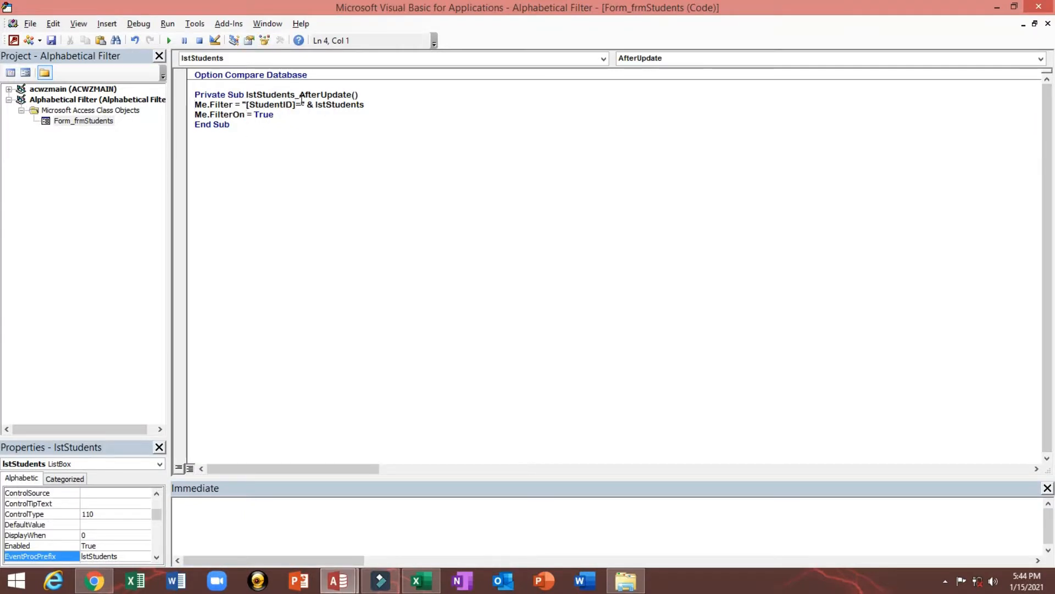
pyautogui.moveTo(315, 104); pyautogui.dragTo(368, 104)
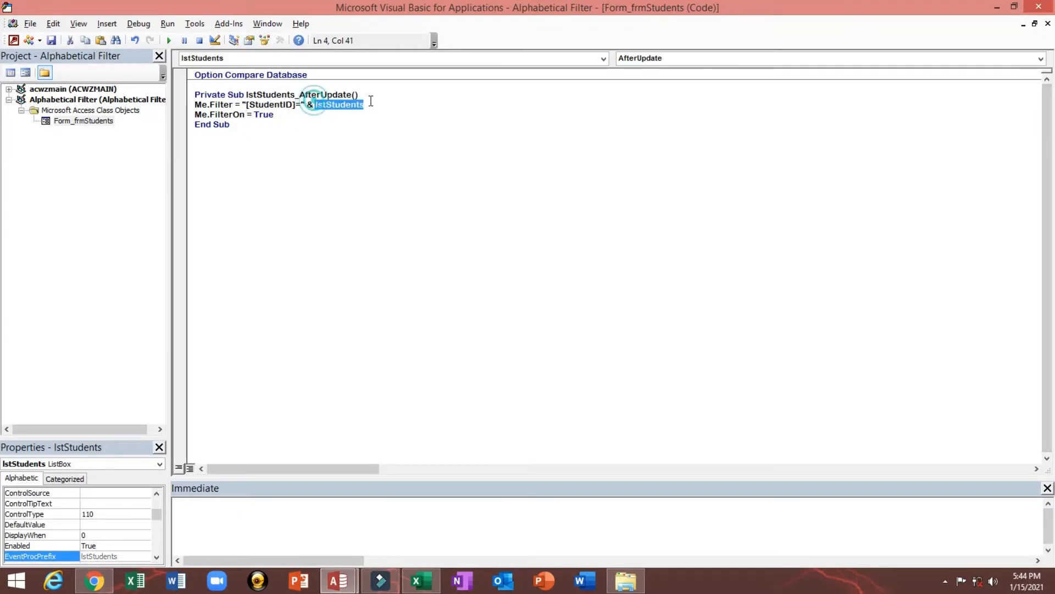
pyautogui.doubleClick(251, 105)
pyautogui.click(1039, 7)
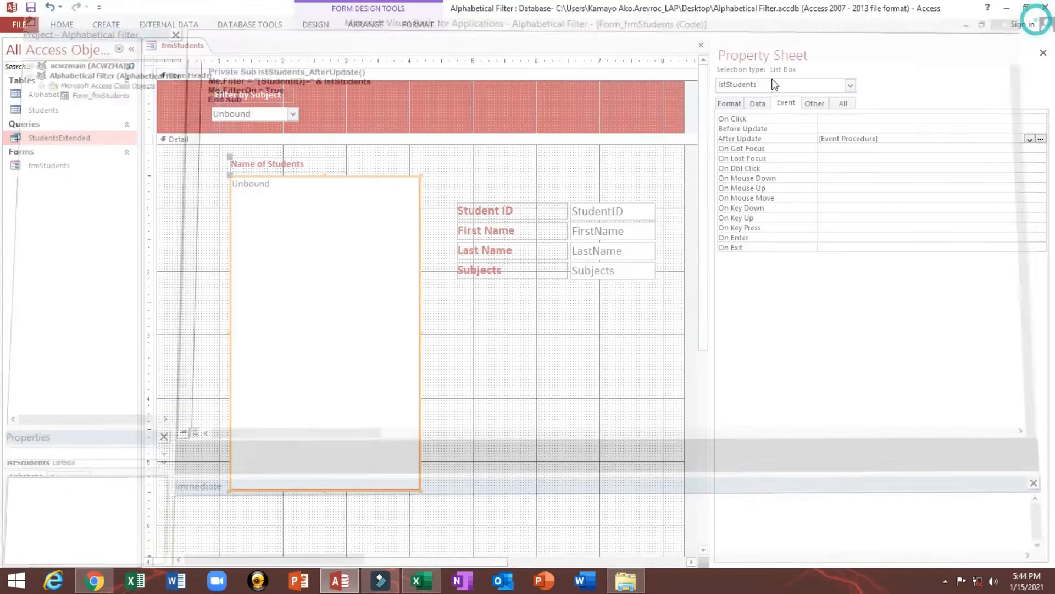
# Return the form to Form view and check the detail fields against various students picked from the list
pyautogui.moveTo(519, 178); pyautogui.dragTo(613, 361)
pyautogui.click(60, 26)
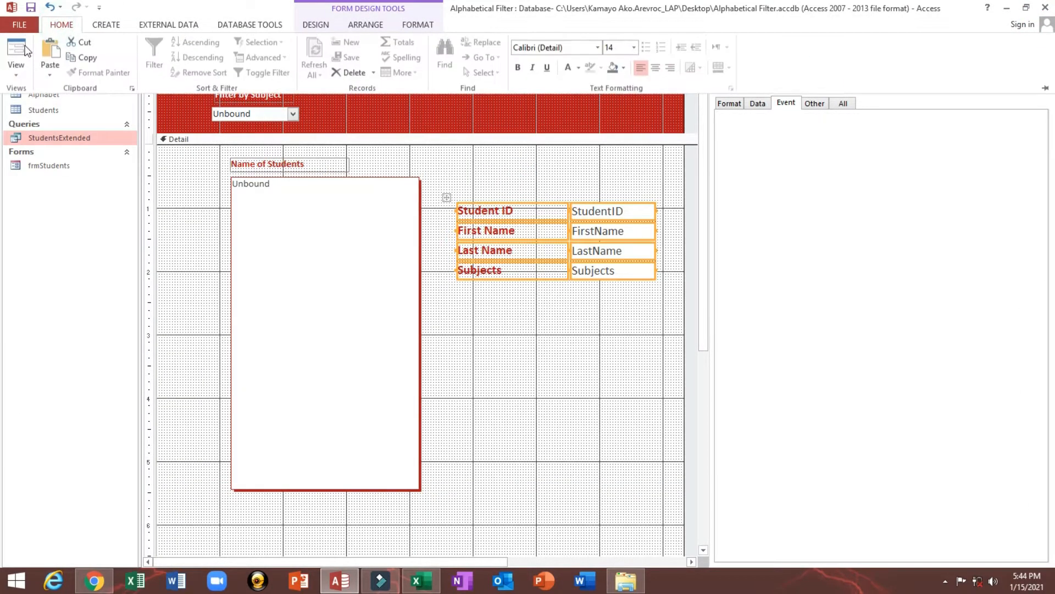
pyautogui.click(25, 51)
pyautogui.click(269, 220)
pyautogui.click(289, 182)
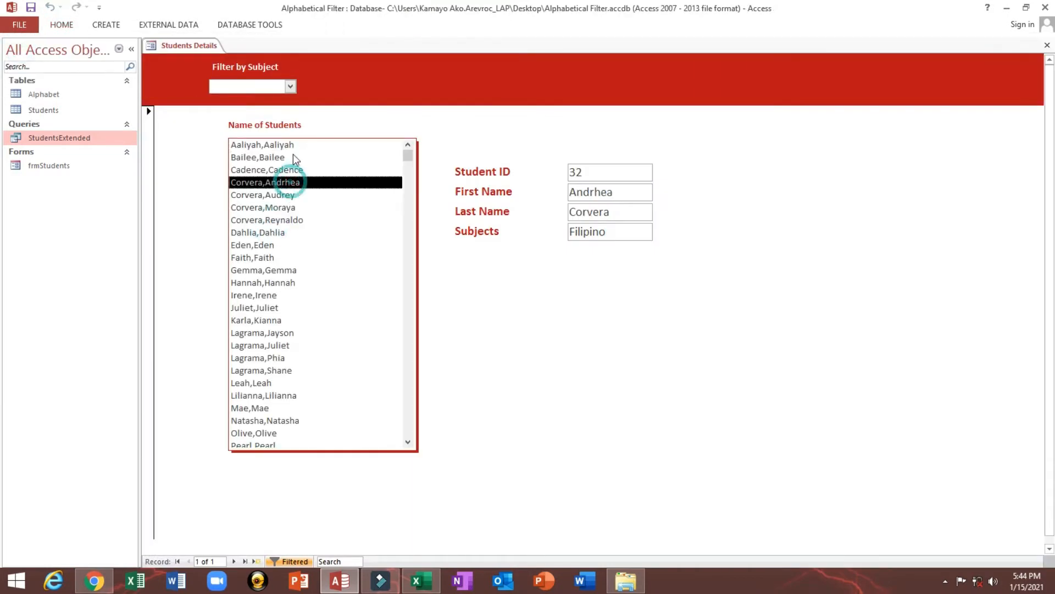
pyautogui.click(293, 145)
pyautogui.click(302, 220)
pyautogui.click(302, 283)
pyautogui.click(294, 333)
pyautogui.click(287, 242)
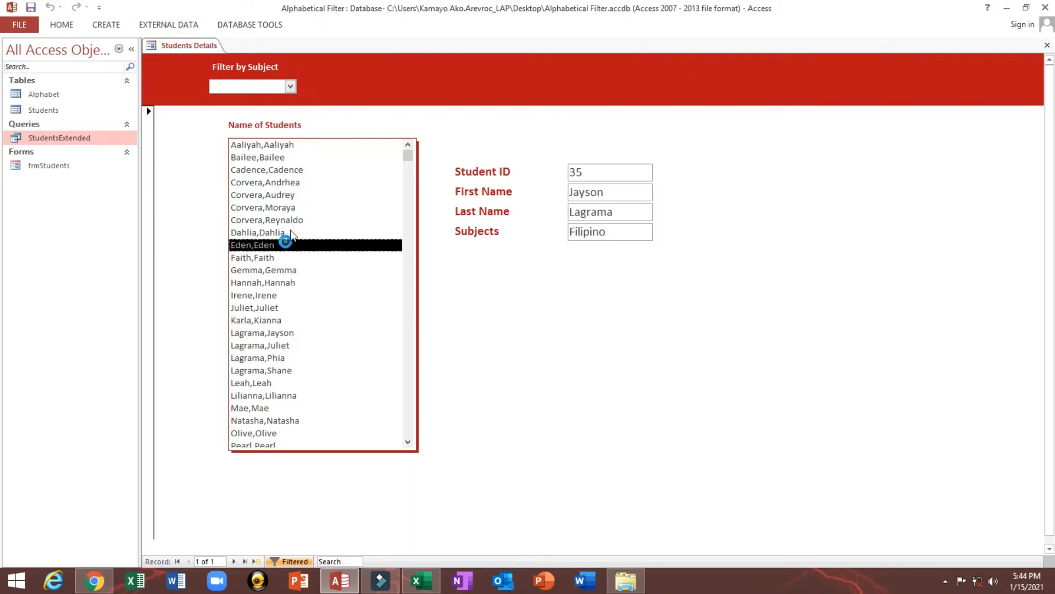
pyautogui.click(293, 207)
# In Design view, add a command button about 0.92 by 0.25 inches below the student list, without using the wizard
pyautogui.rightClick(509, 119)
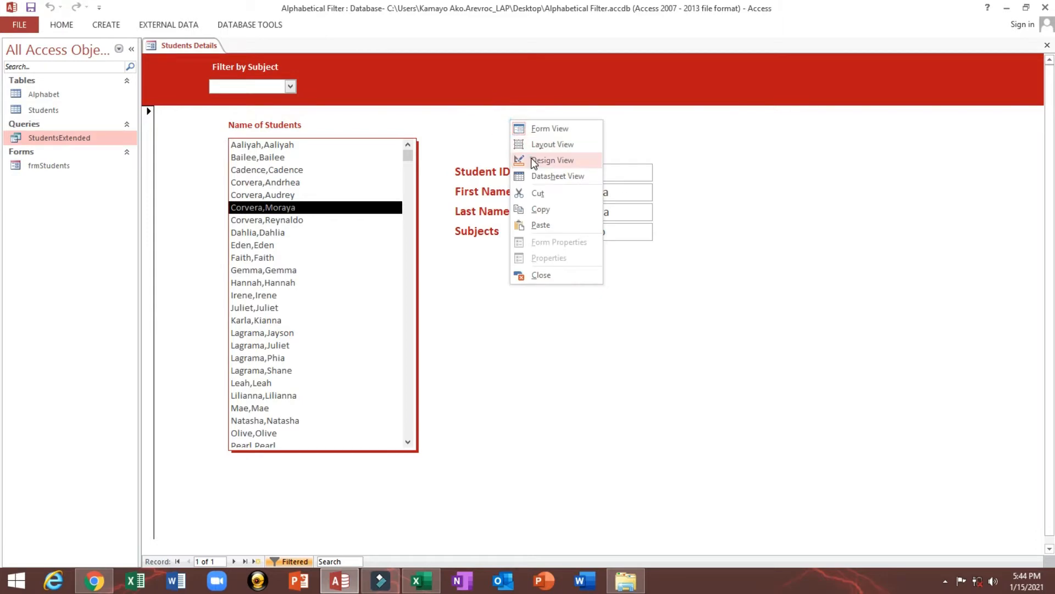
pyautogui.click(531, 160)
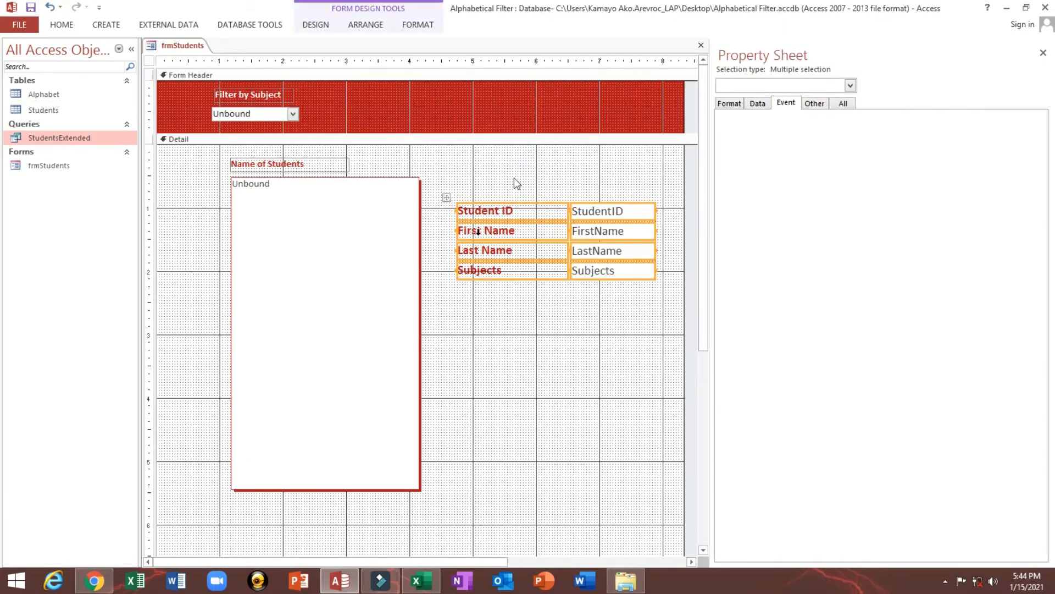
pyautogui.click(324, 27)
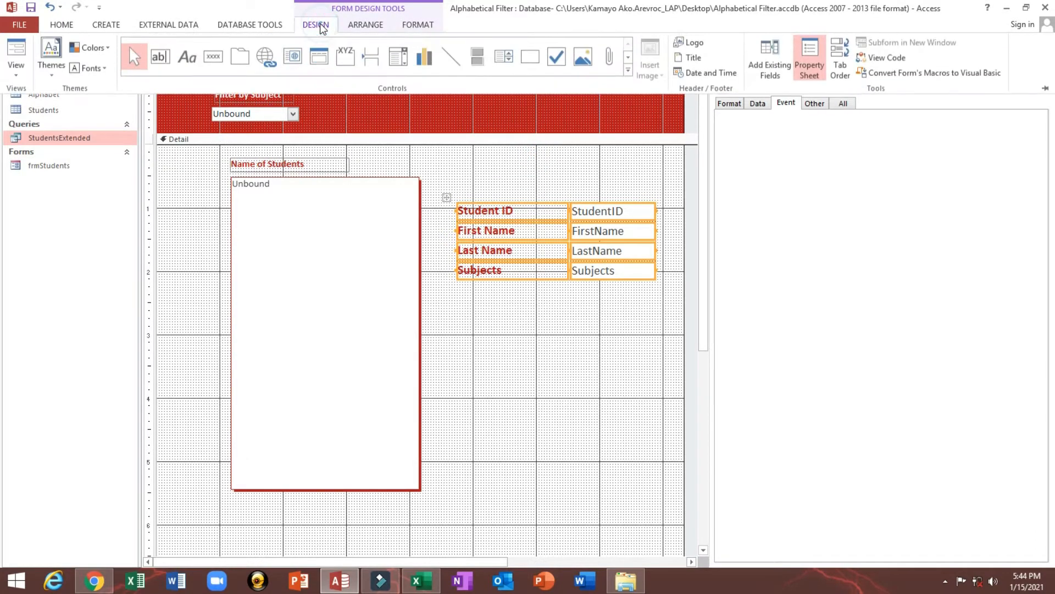
pyautogui.click(212, 55)
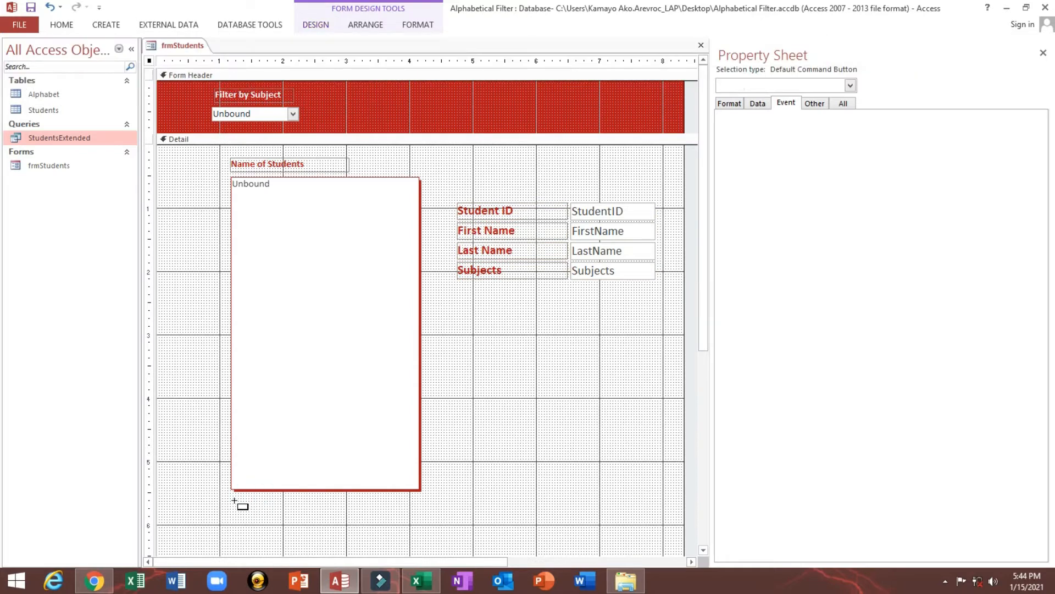
pyautogui.moveTo(235, 501); pyautogui.dragTo(287, 516)
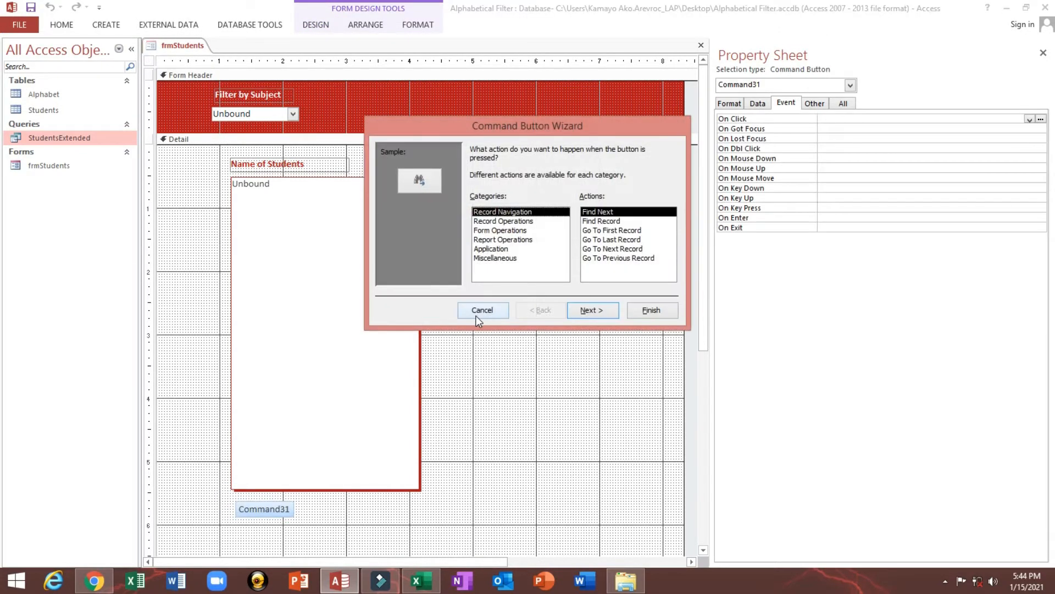
pyautogui.click(477, 316)
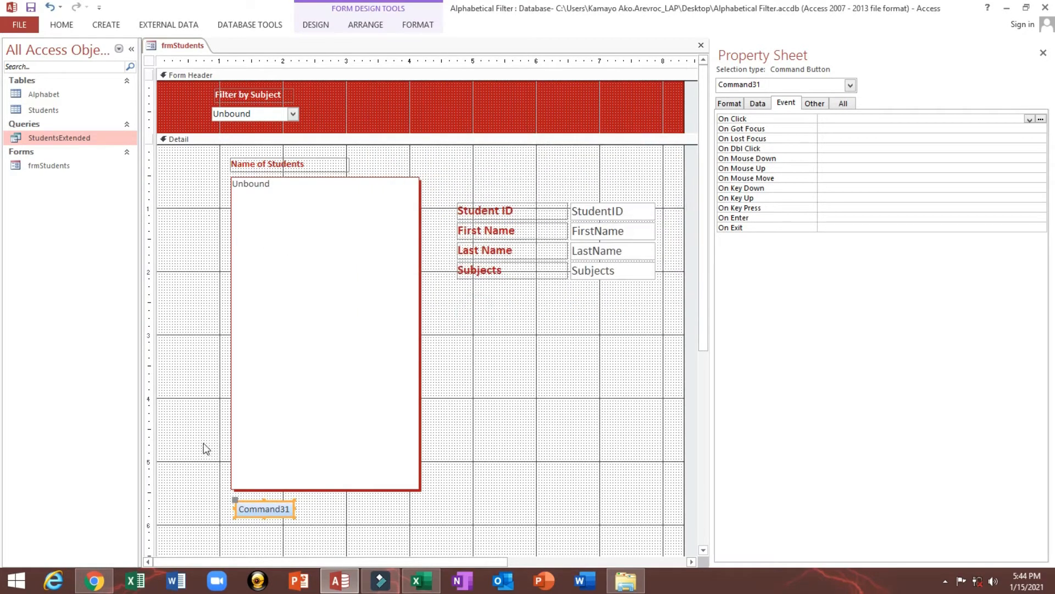
# Apply the form header's back color #BA1419 to the new command button and set its text color to Background 1
pyautogui.click(315, 504)
pyautogui.click(281, 512)
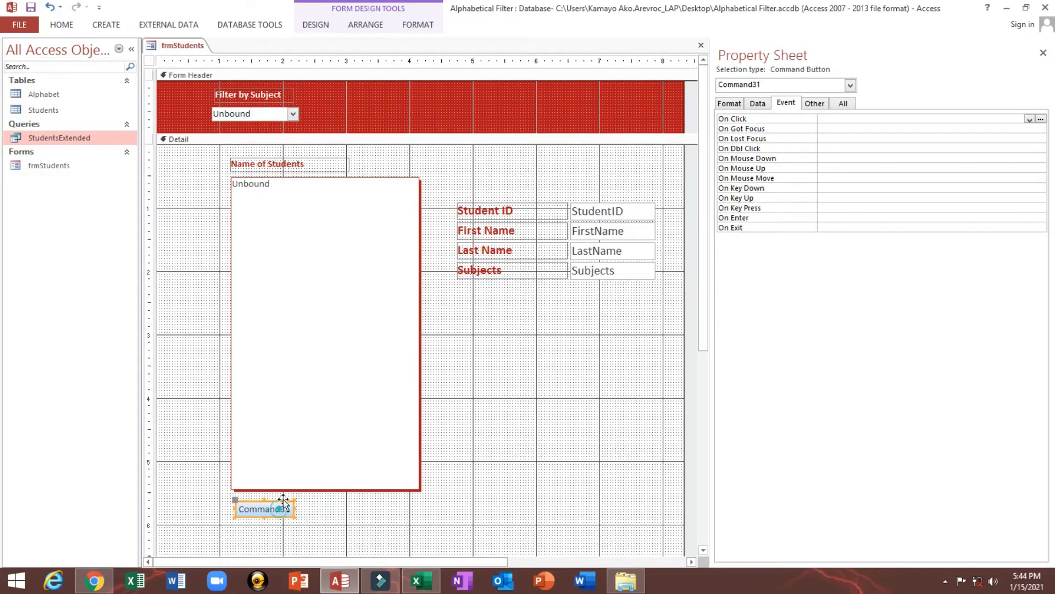
pyautogui.click(440, 93)
pyautogui.click(730, 103)
pyautogui.click(871, 139)
pyautogui.hotkey('ctrl', 'c')
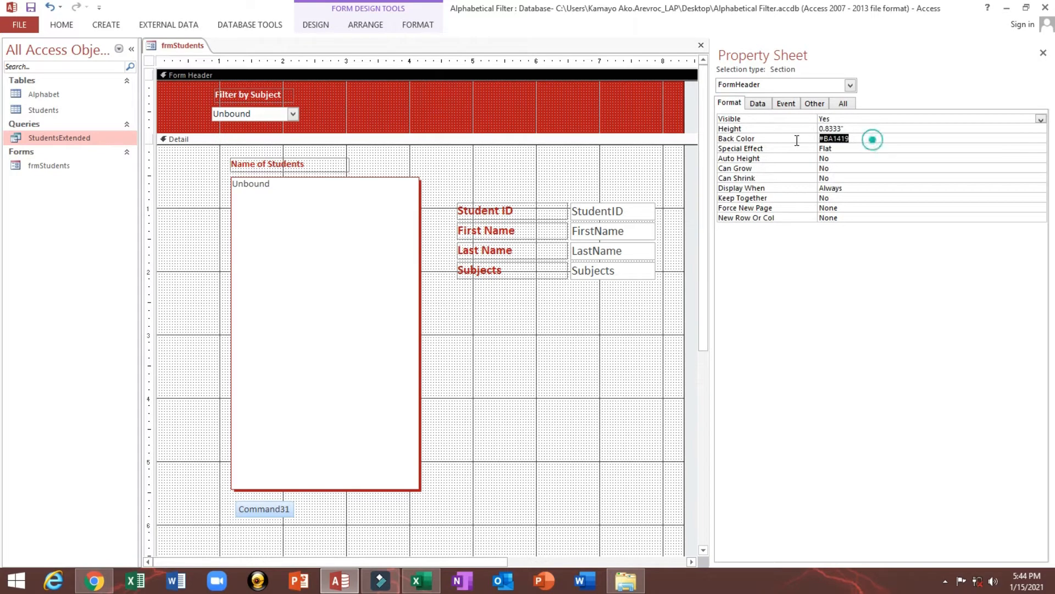
pyautogui.click(255, 508)
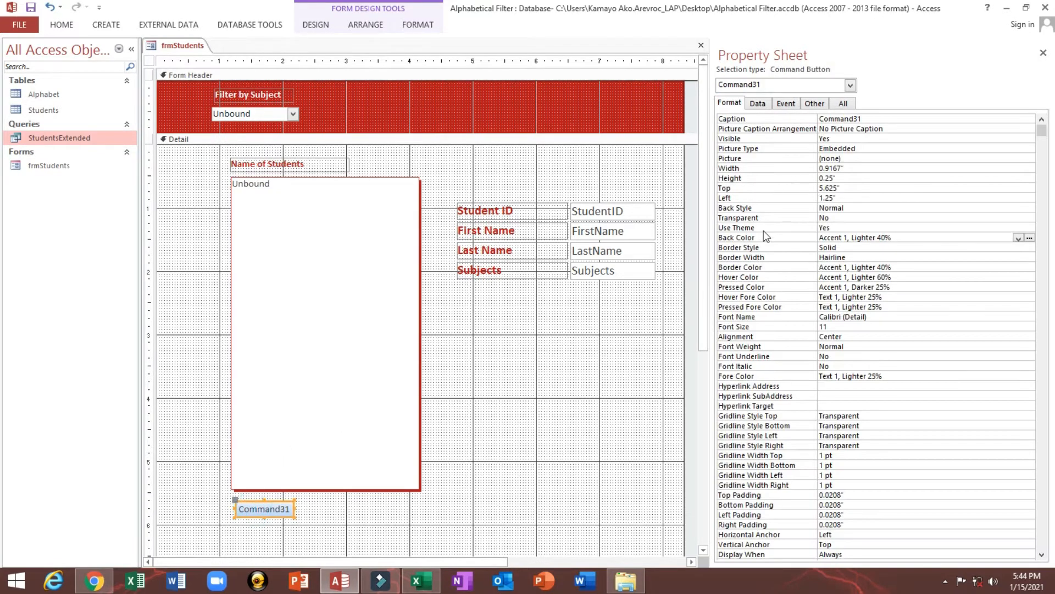
pyautogui.click(723, 244)
pyautogui.hotkey('ctrl', 'v')
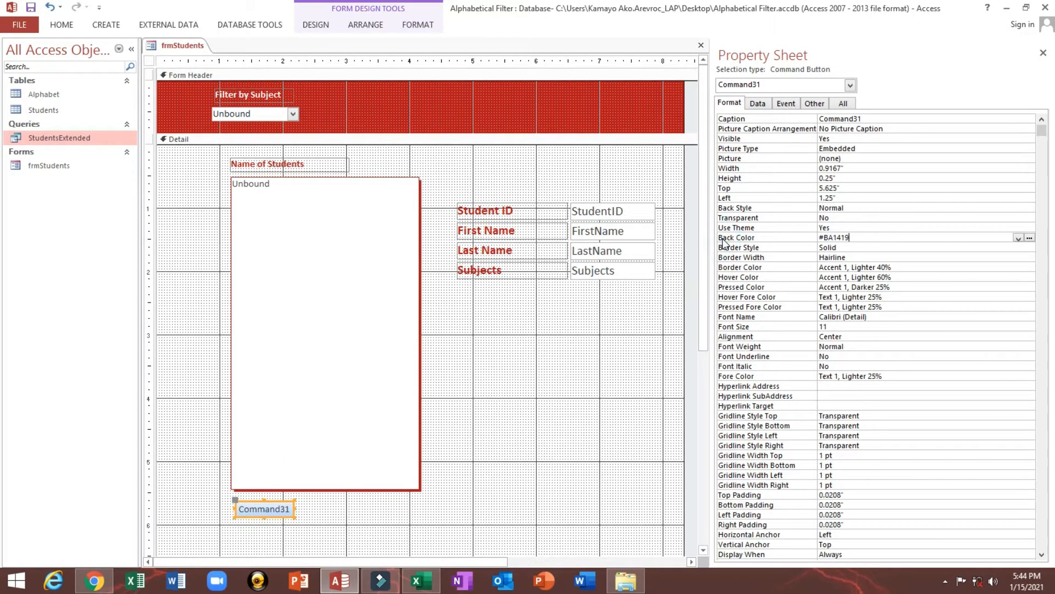
pyautogui.press('Return')
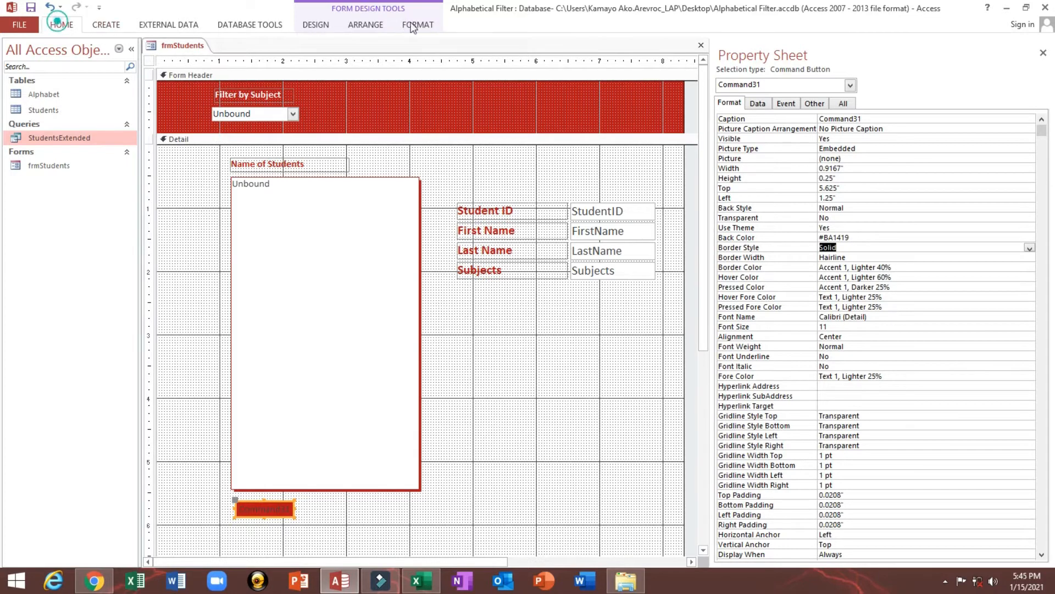
pyautogui.click(61, 24)
pyautogui.click(570, 67)
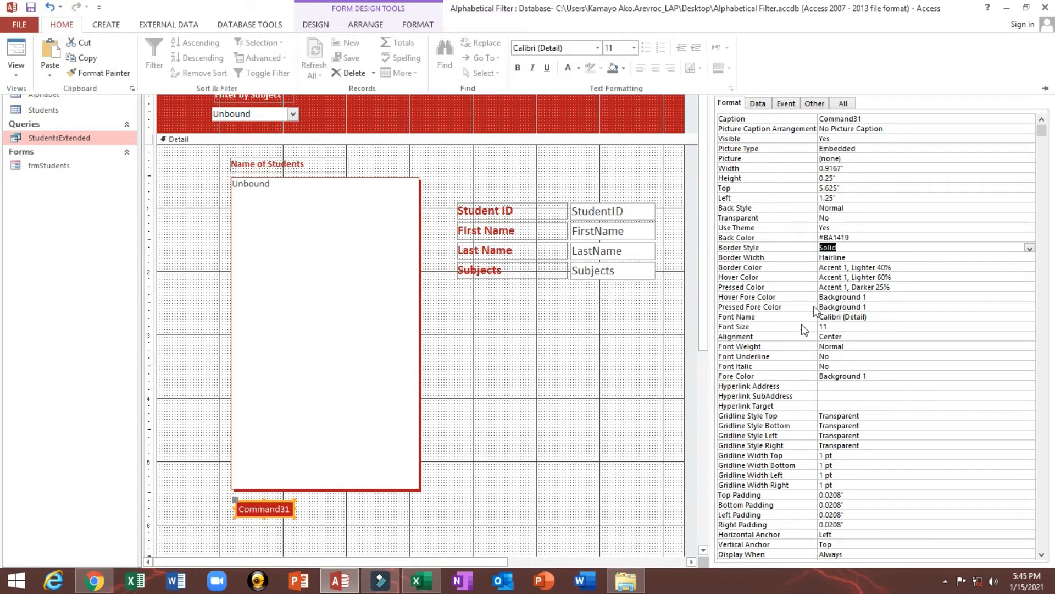
# Set the command button's caption to Show All
pyautogui.click(876, 117)
pyautogui.moveTo(876, 116); pyautogui.dragTo(657, 110)
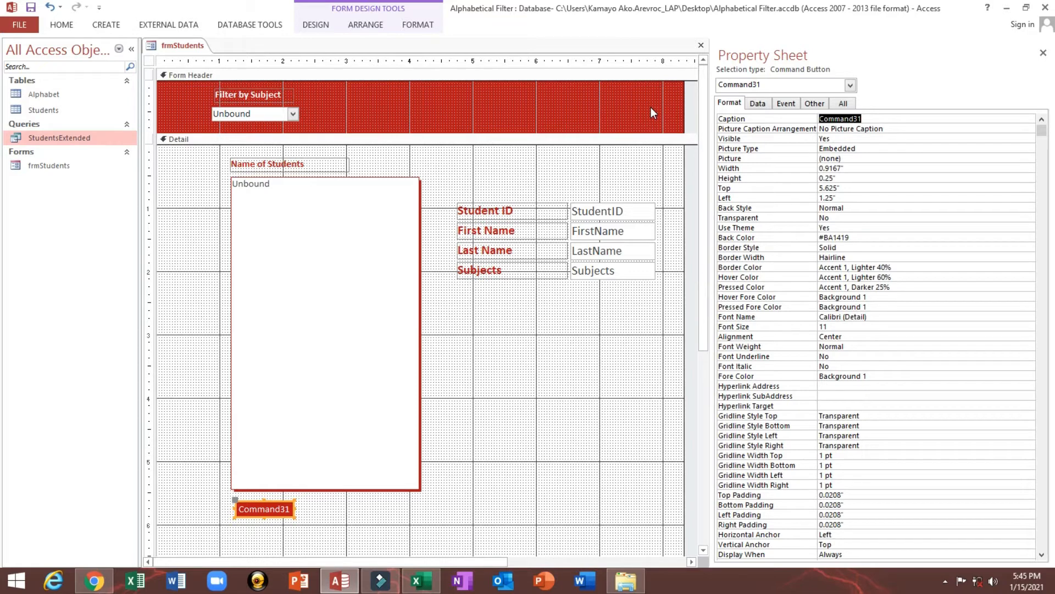
pyautogui.write('Show All')
pyautogui.press('Return')
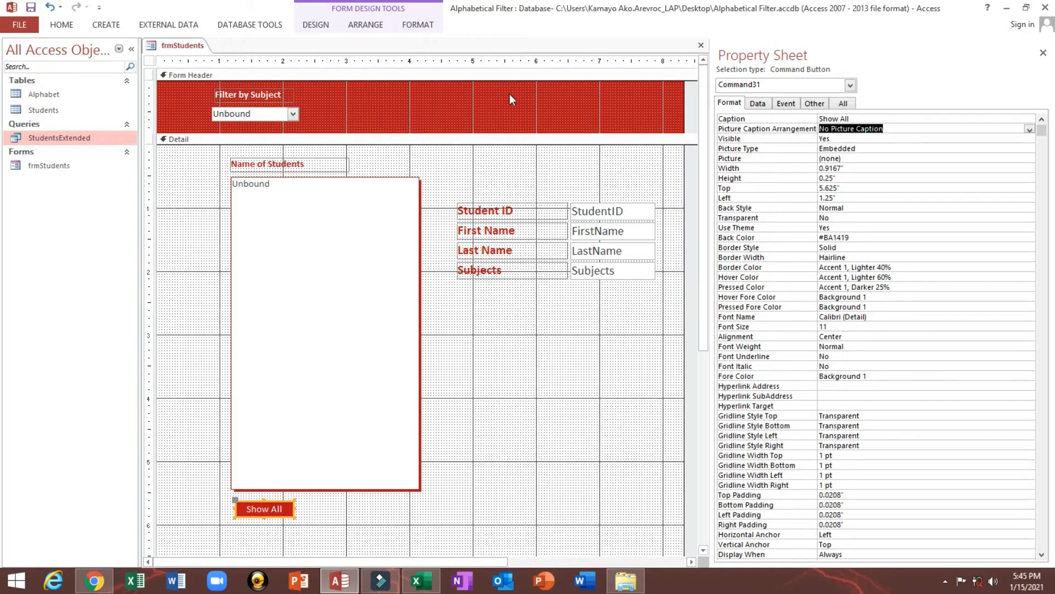
# Name the Show All command button btnAll
pyautogui.click(815, 103)
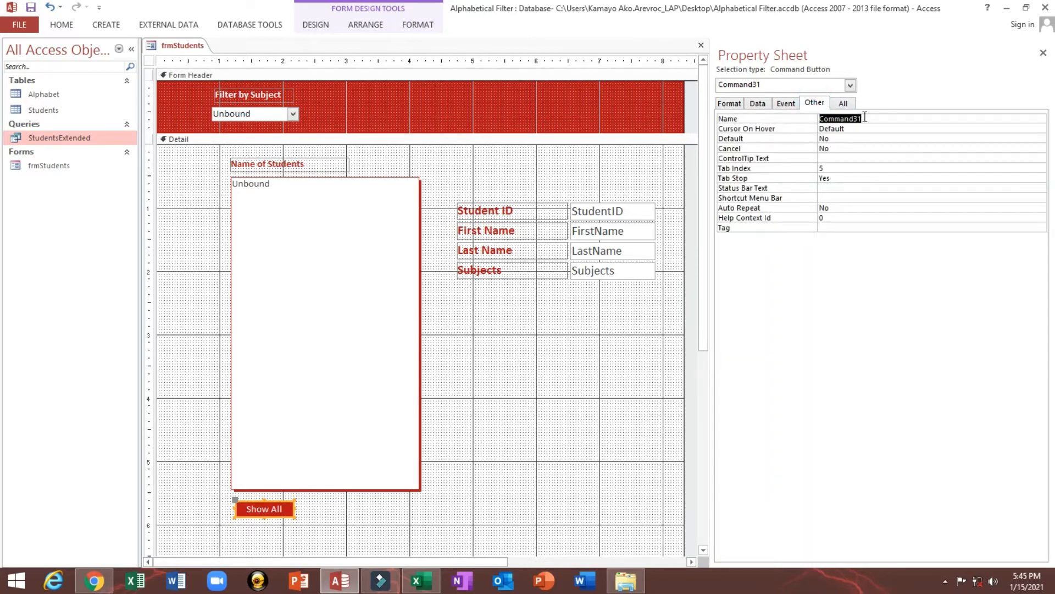
pyautogui.write('btnAll')
pyautogui.press('Return')
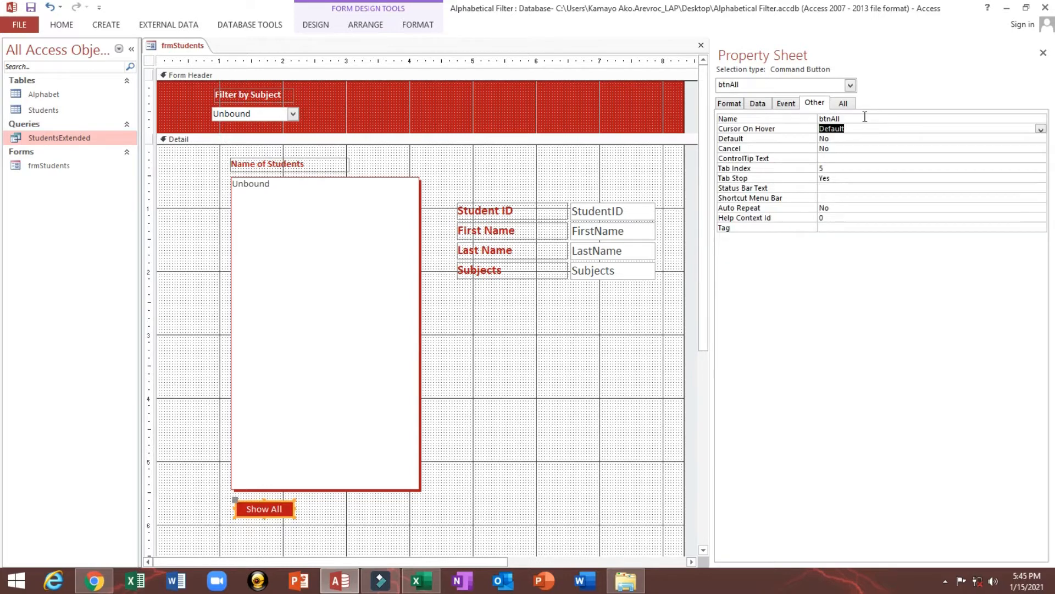
# Move the Show All button slightly up and left, closer beneath the student list box
pyautogui.click(315, 509)
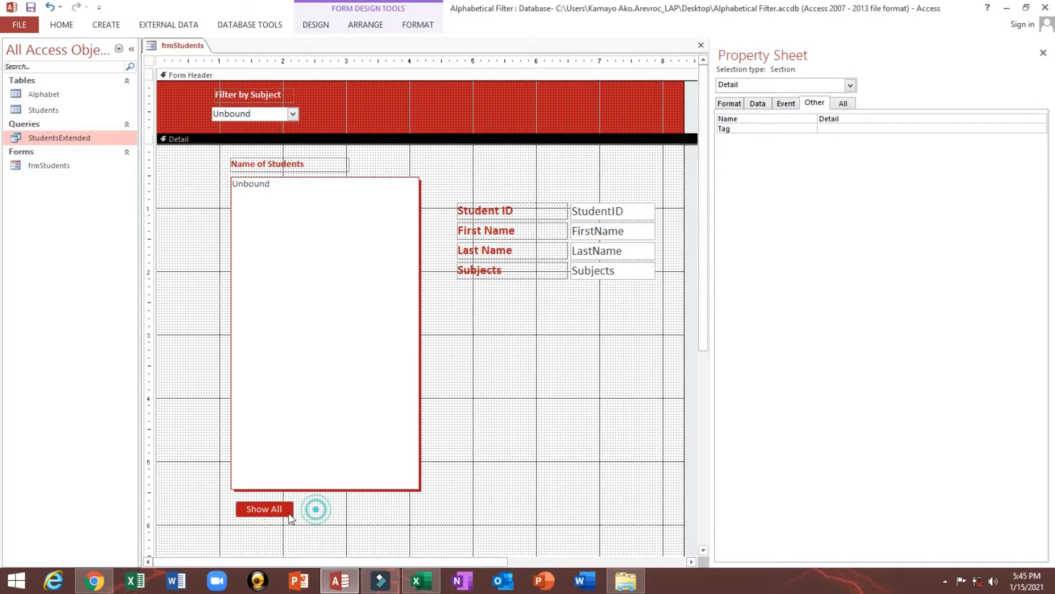
pyautogui.click(288, 512)
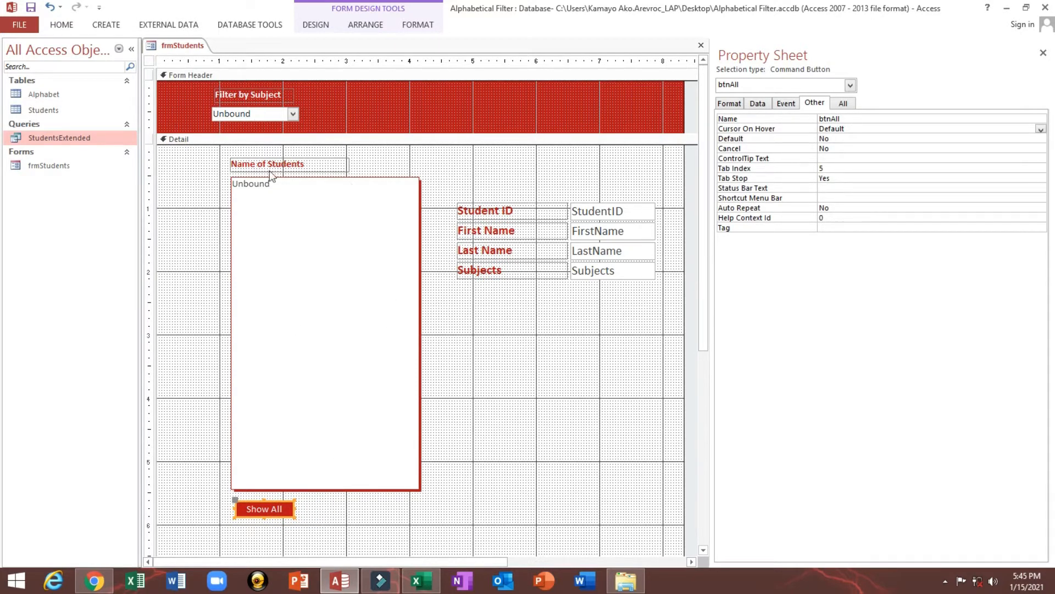
pyautogui.click(312, 240)
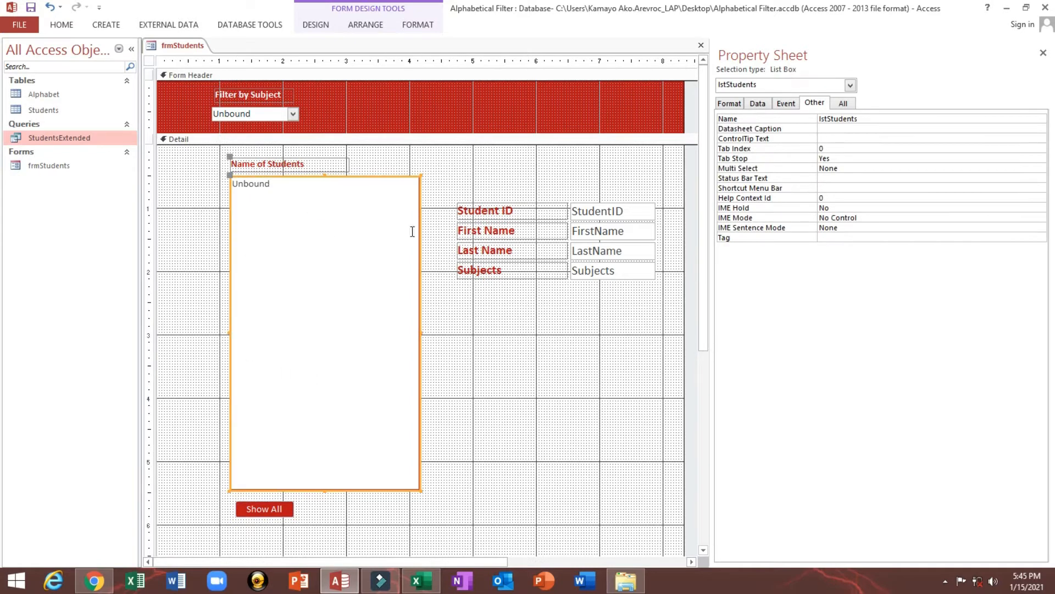
pyautogui.click(271, 507)
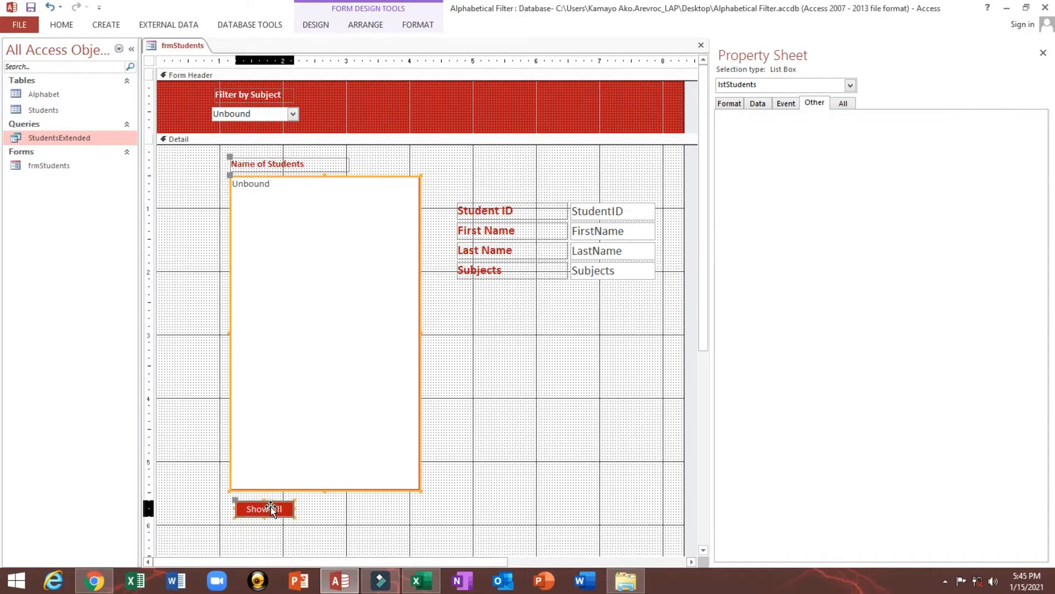
pyautogui.moveTo(270, 506); pyautogui.dragTo(266, 501)
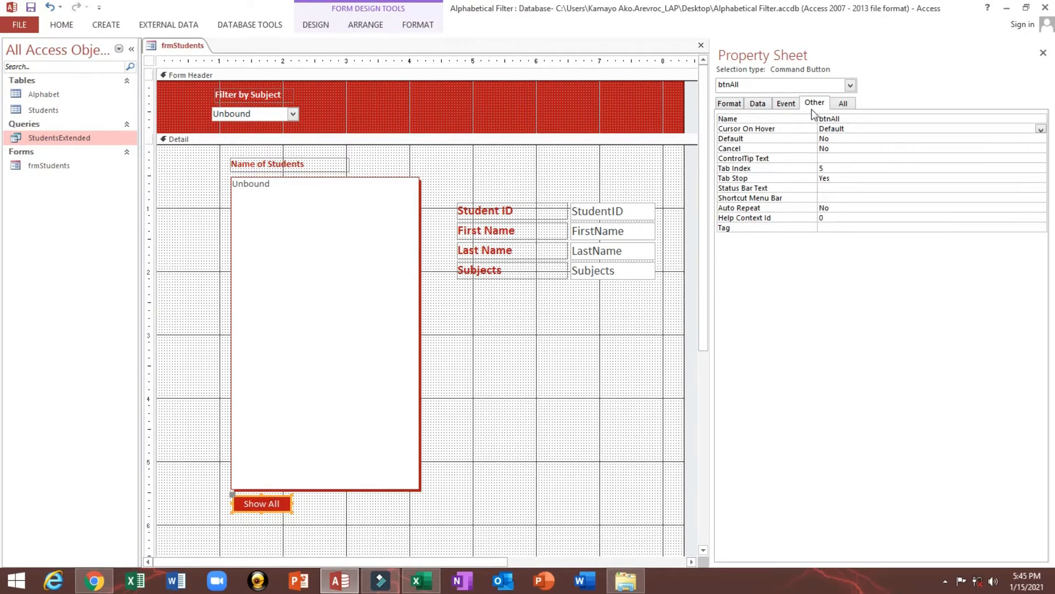
# Assign an event procedure to the Show All button's On Click event and open its code
pyautogui.click(793, 108)
pyautogui.click(731, 119)
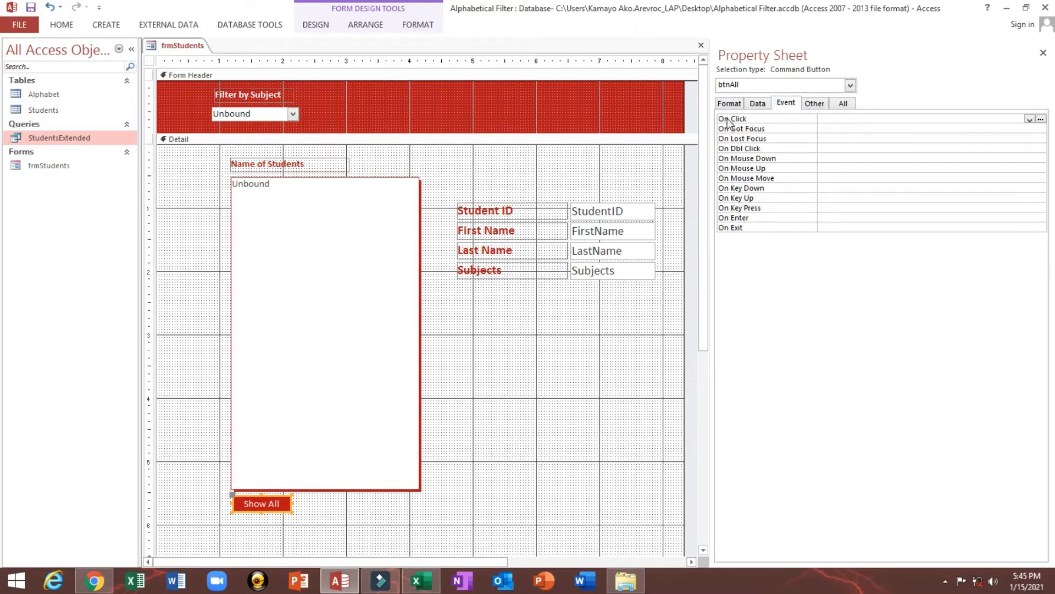
pyautogui.click(1030, 118)
pyautogui.click(1023, 127)
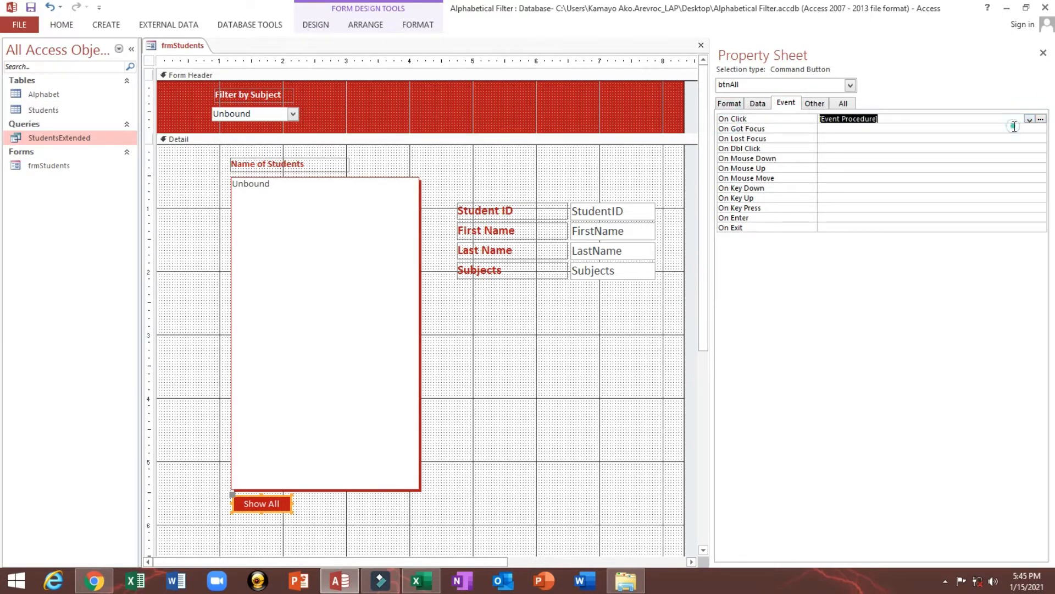
pyautogui.click(1042, 119)
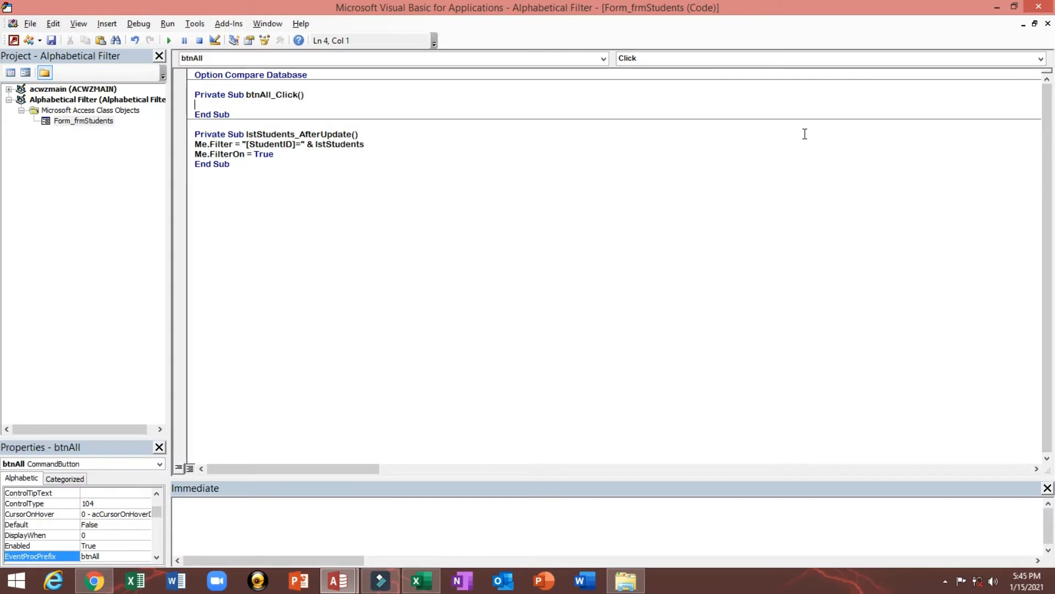
# Enter lstStudents as the start of the statement in the btnAll_Click procedure
pyautogui.write('ls')
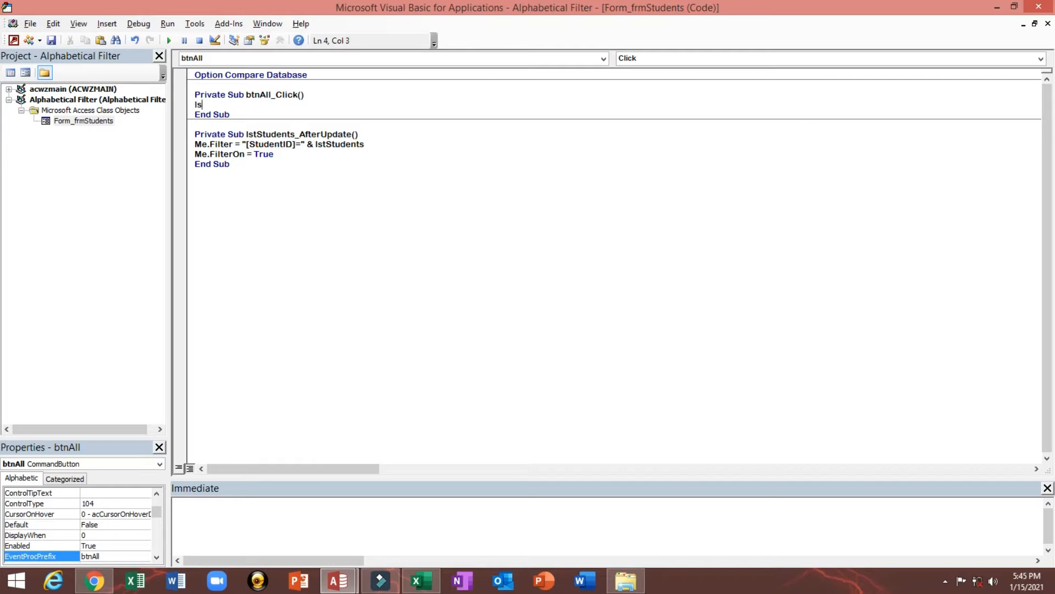
pyautogui.write('tStudents')
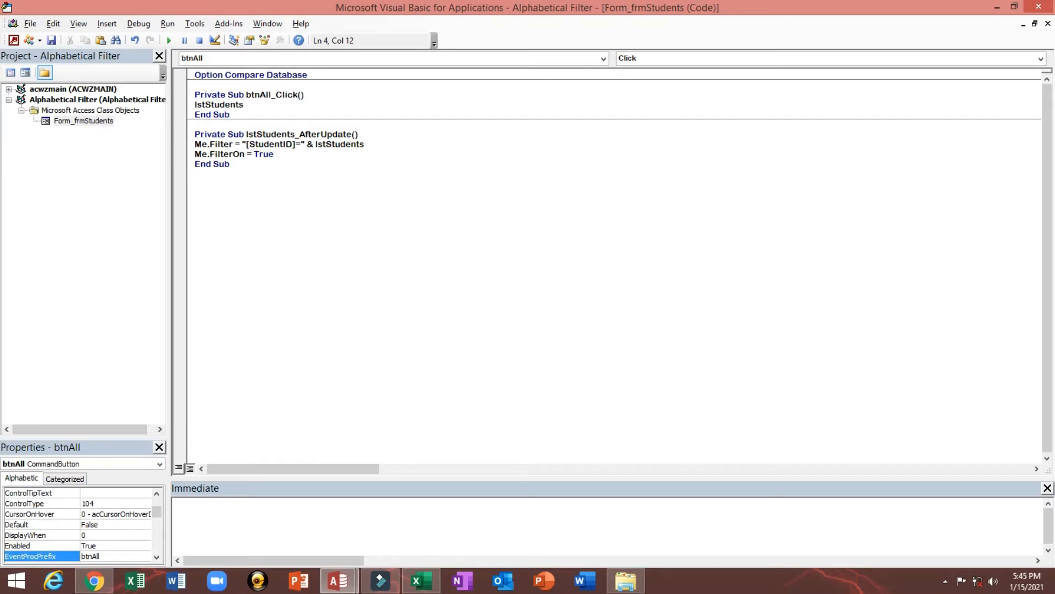
# Check the student list box's name on the form and return to the code
pyautogui.hotkey('alt', 'F11')
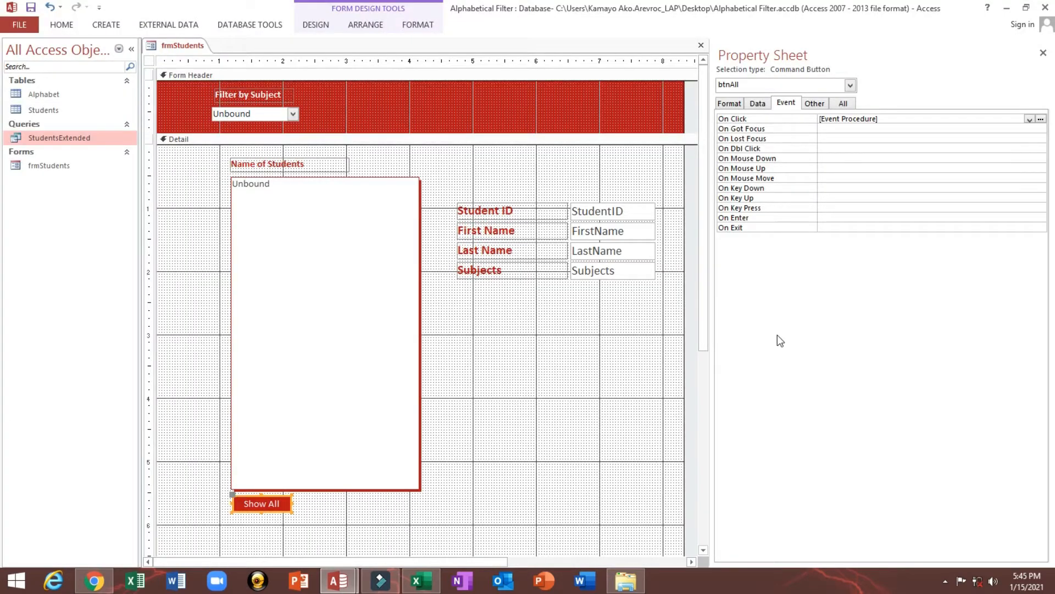
pyautogui.click(378, 222)
pyautogui.click(814, 104)
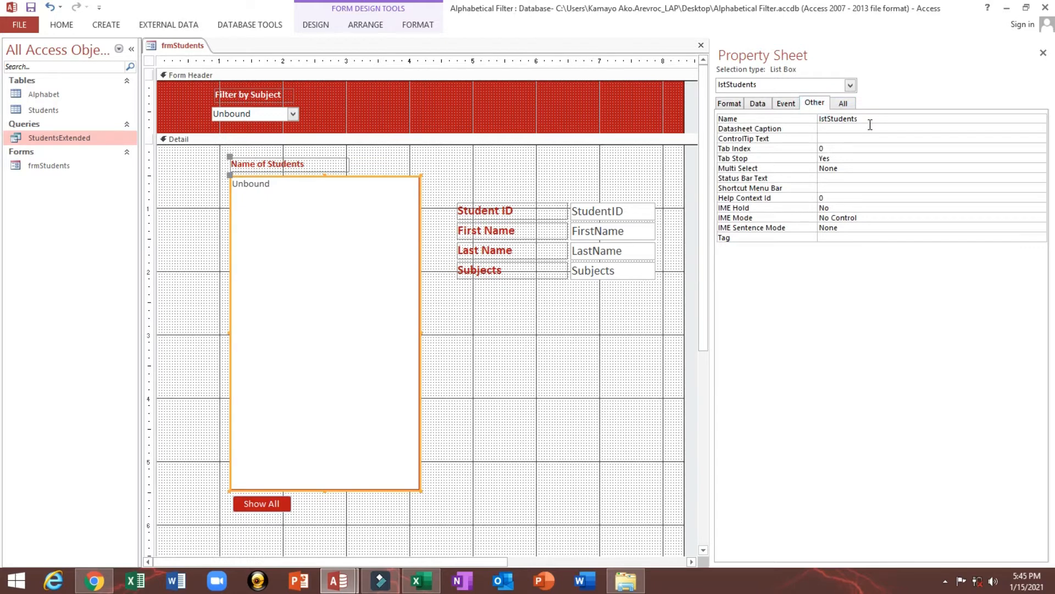
pyautogui.click(869, 126)
pyautogui.doubleClick(866, 118)
pyautogui.hotkey('alt', 'Tab')
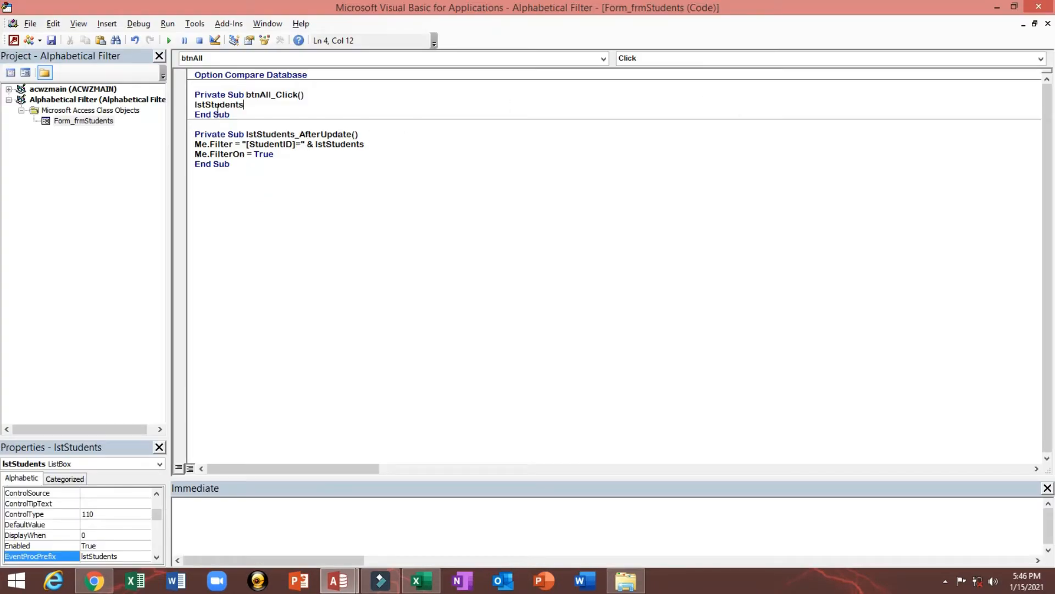
# Append the RowSource property to lstStudents in the btnAll_Click procedure
pyautogui.click(215, 106)
pyautogui.doubleClick(216, 106)
pyautogui.click(293, 109)
pyautogui.write('.r')
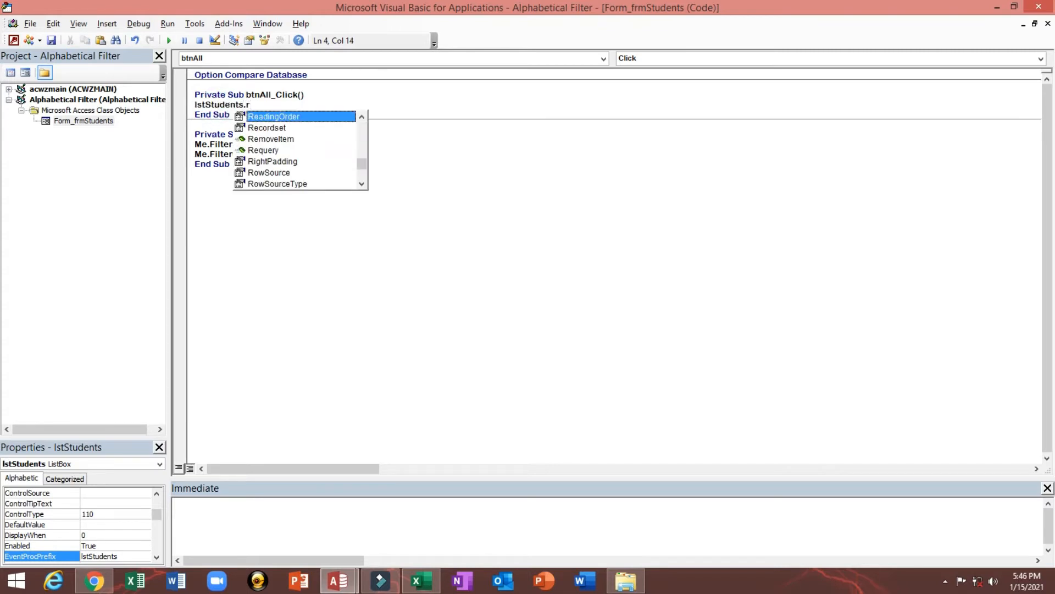
pyautogui.press('Down')
pyautogui.press('Down')
pyautogui.press('Down')
pyautogui.press('Down')
pyautogui.press('Down')
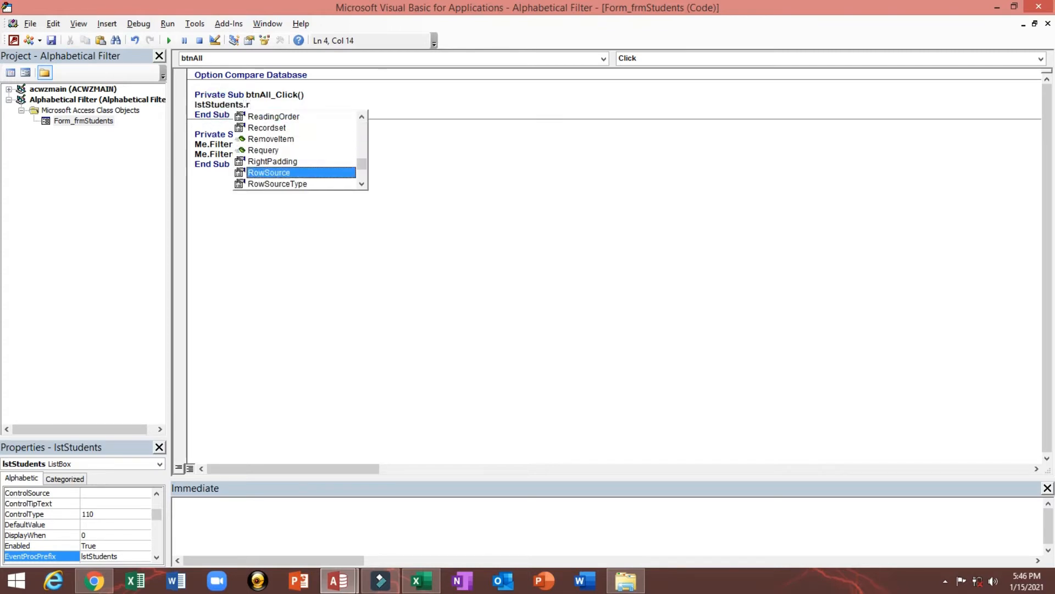
pyautogui.press('Tab')
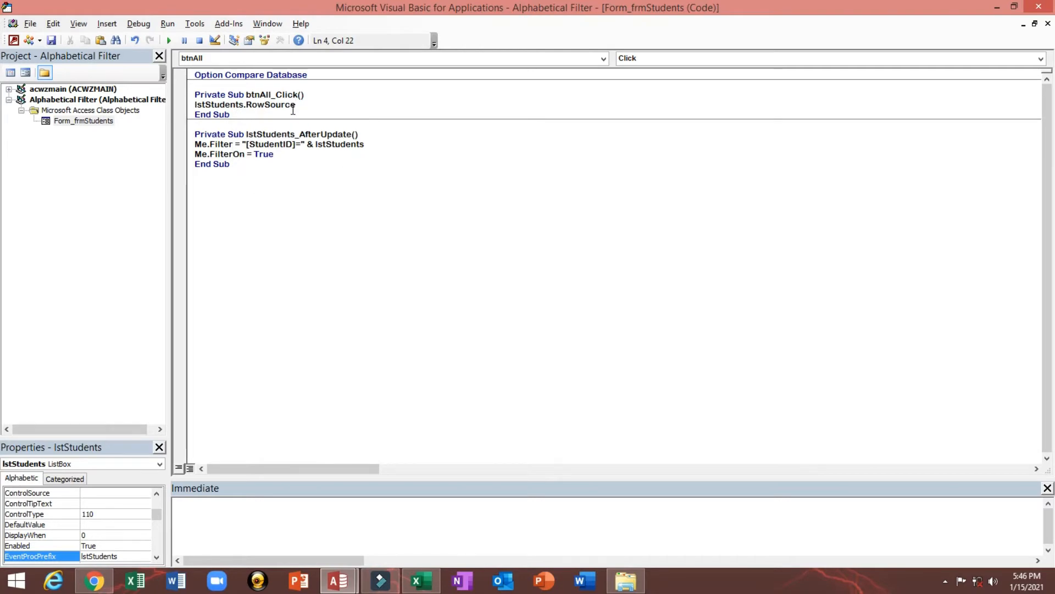
# Complete the statement by assigning the query name "StudentsExtended" to lstStudents.RowSource
pyautogui.hotkey('alt', 'F11')
pyautogui.click(77, 137)
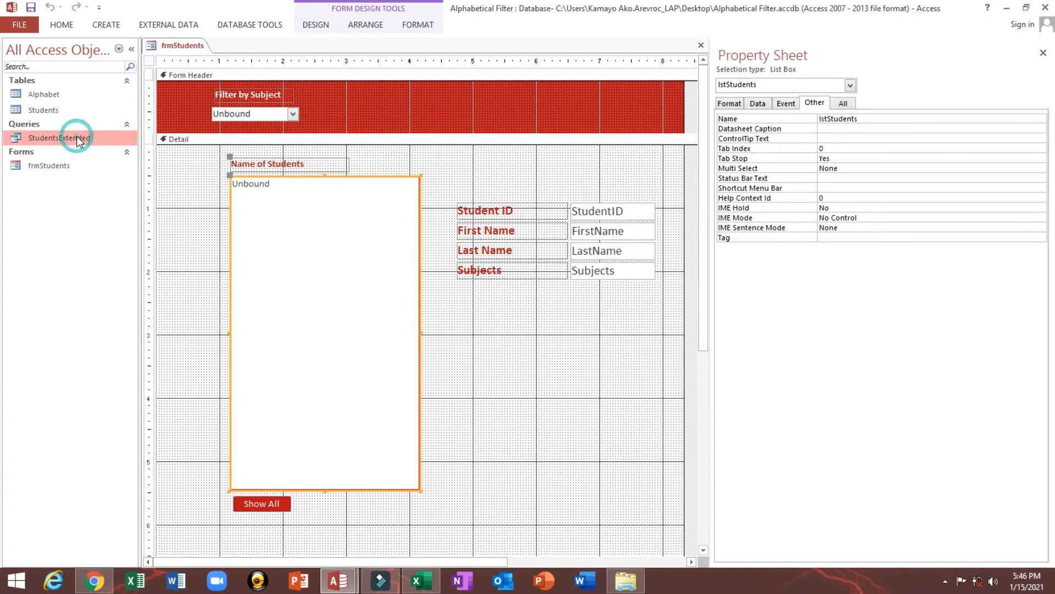
pyautogui.hotkey('alt', 'F11')
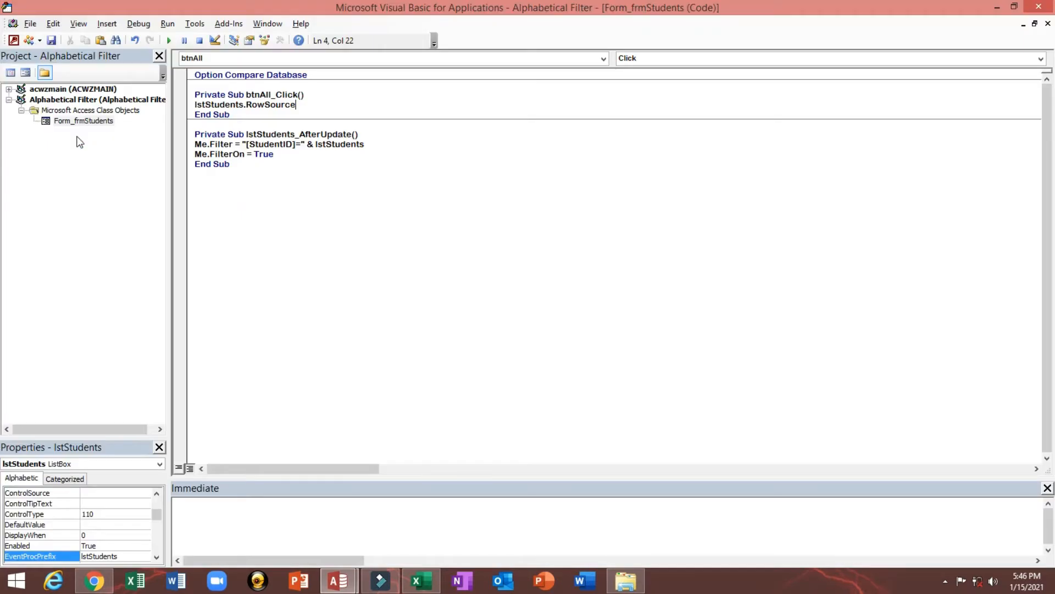
pyautogui.click(311, 101)
pyautogui.write('="StudentsExtended')
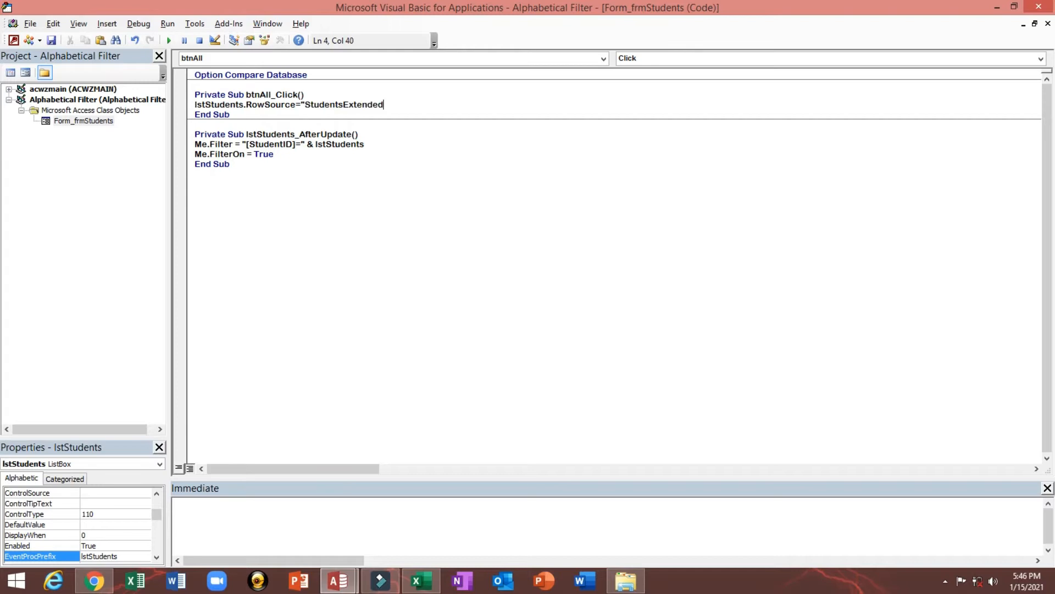
pyautogui.write('"')
pyautogui.click(407, 164)
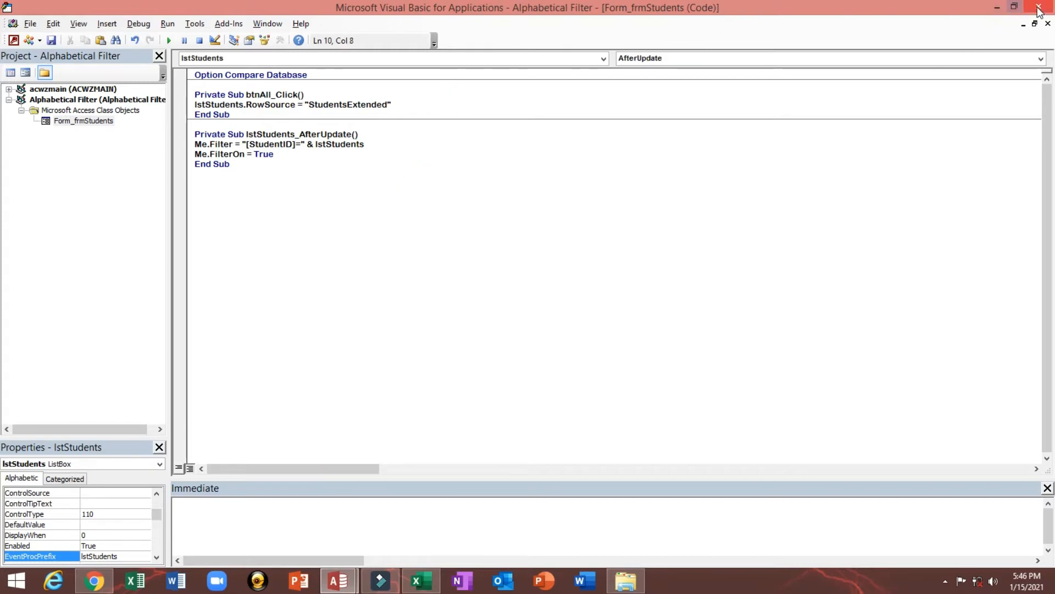
# Leave the code editor, close frmStudents with its design changes saved, and reopen the form
pyautogui.click(997, 7)
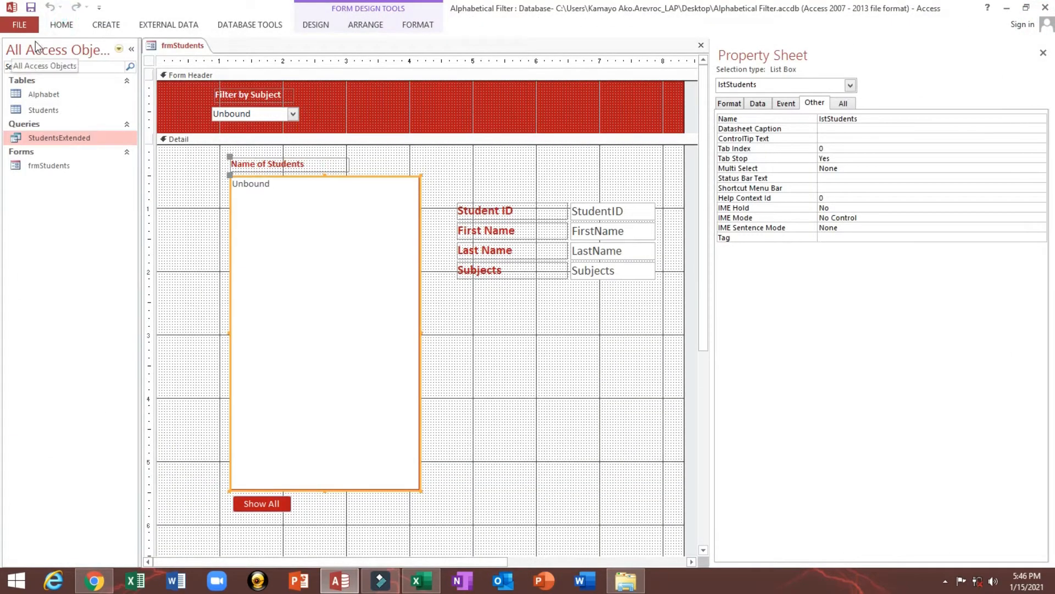
pyautogui.click(455, 179)
pyautogui.click(234, 172)
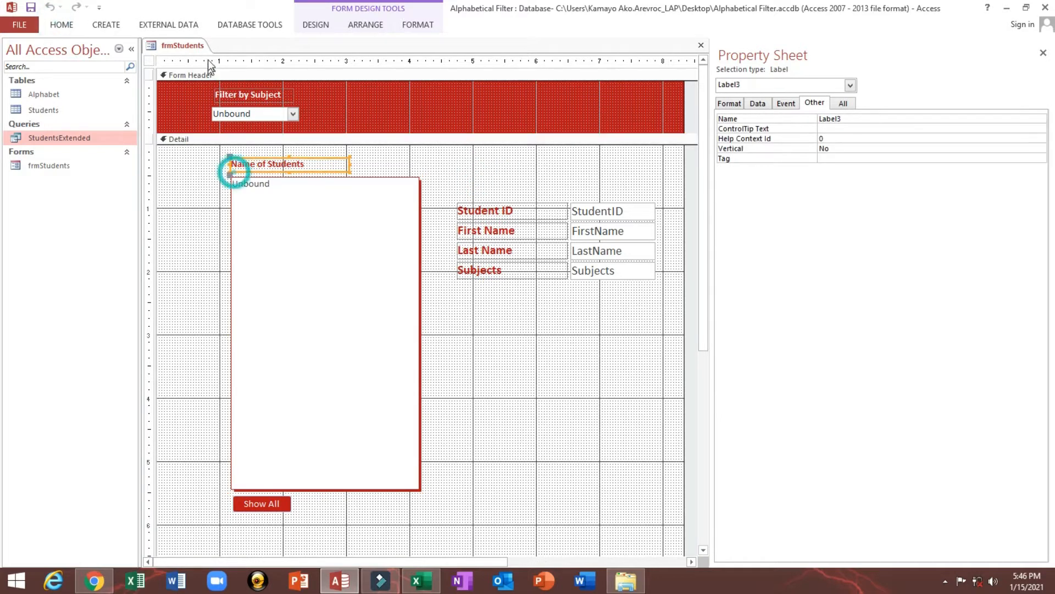
pyautogui.rightClick(196, 45)
pyautogui.click(206, 68)
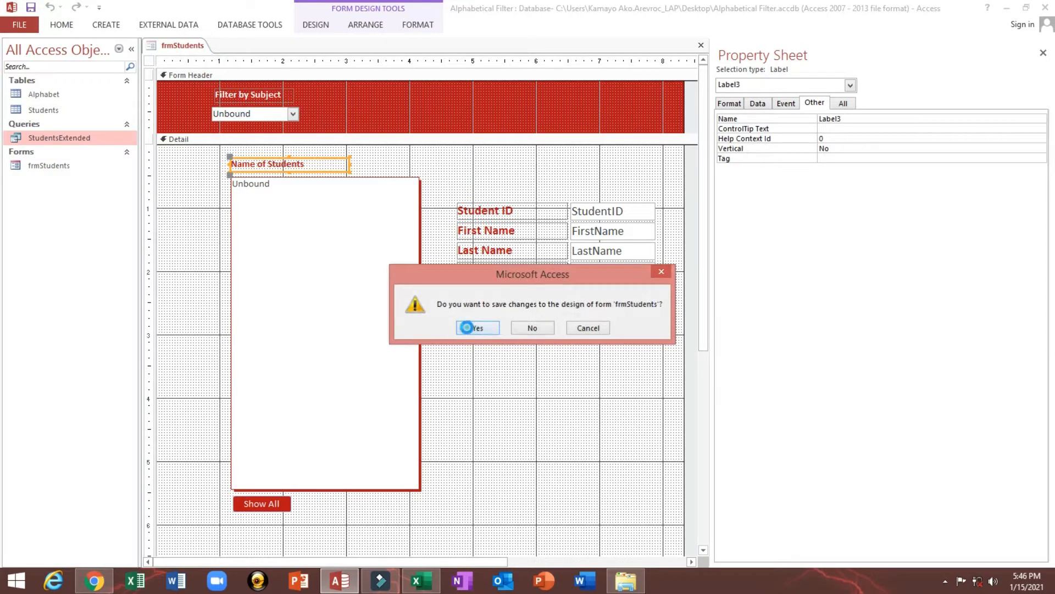
pyautogui.click(469, 327)
pyautogui.doubleClick(50, 165)
# Test the form by picking various students from the list and running Show All several times
pyautogui.click(309, 246)
pyautogui.click(295, 207)
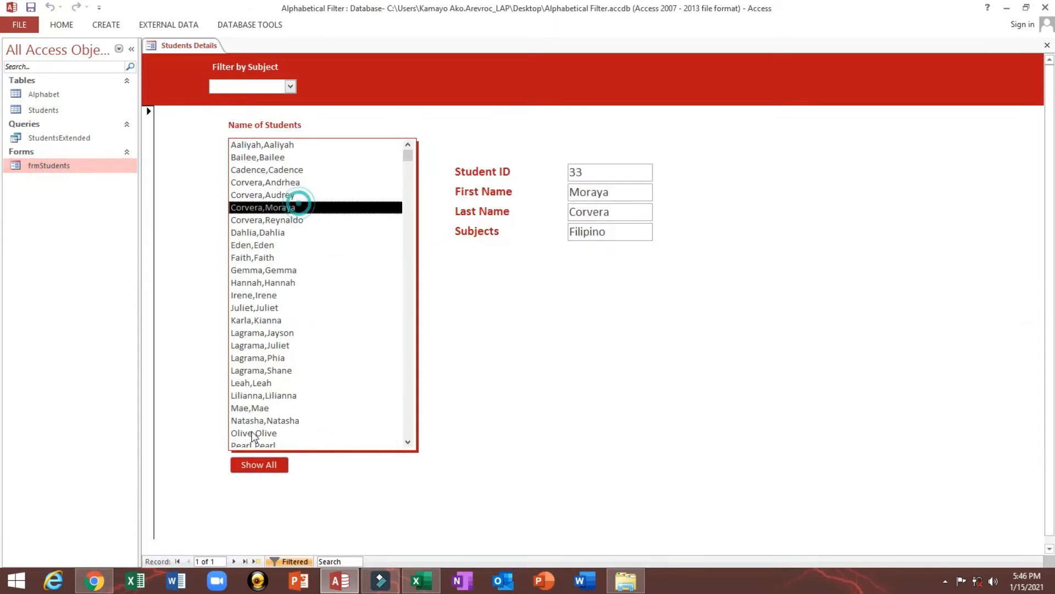
pyautogui.click(259, 465)
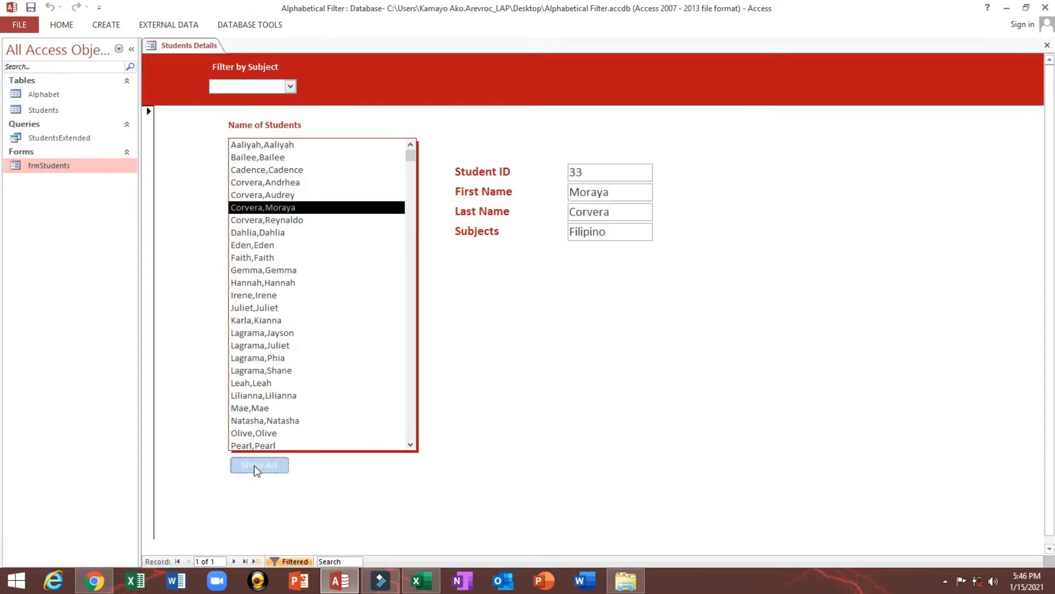
pyautogui.click(277, 273)
pyautogui.click(283, 196)
pyautogui.click(278, 159)
pyautogui.click(274, 146)
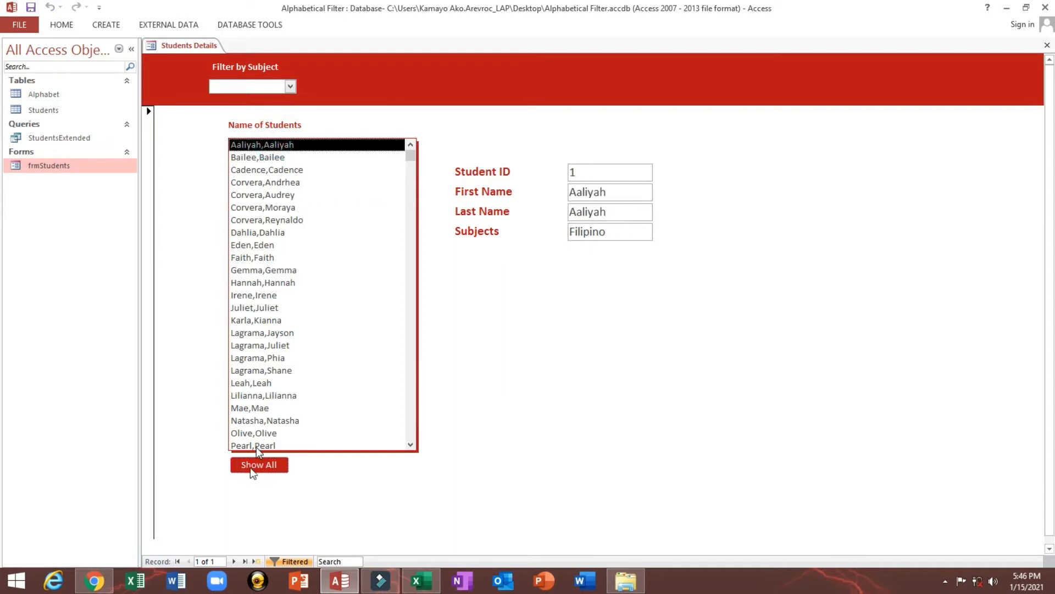
pyautogui.click(253, 466)
pyautogui.click(271, 219)
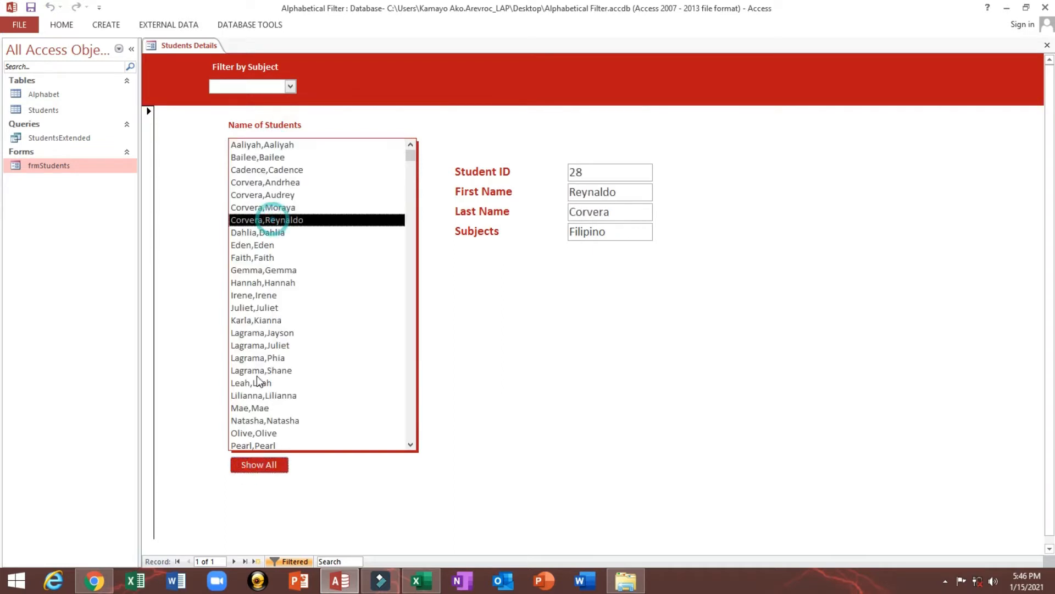
pyautogui.click(271, 282)
pyautogui.click(252, 465)
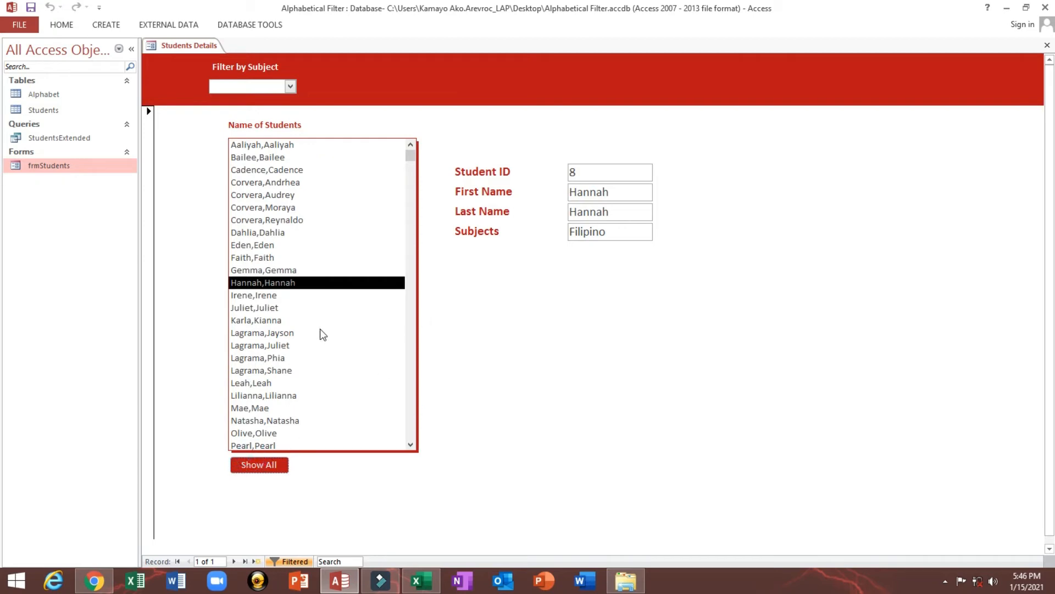
# Switch frmStudents to design view and add a text box in the Detail section beside the Show All button
pyautogui.rightClick(529, 294)
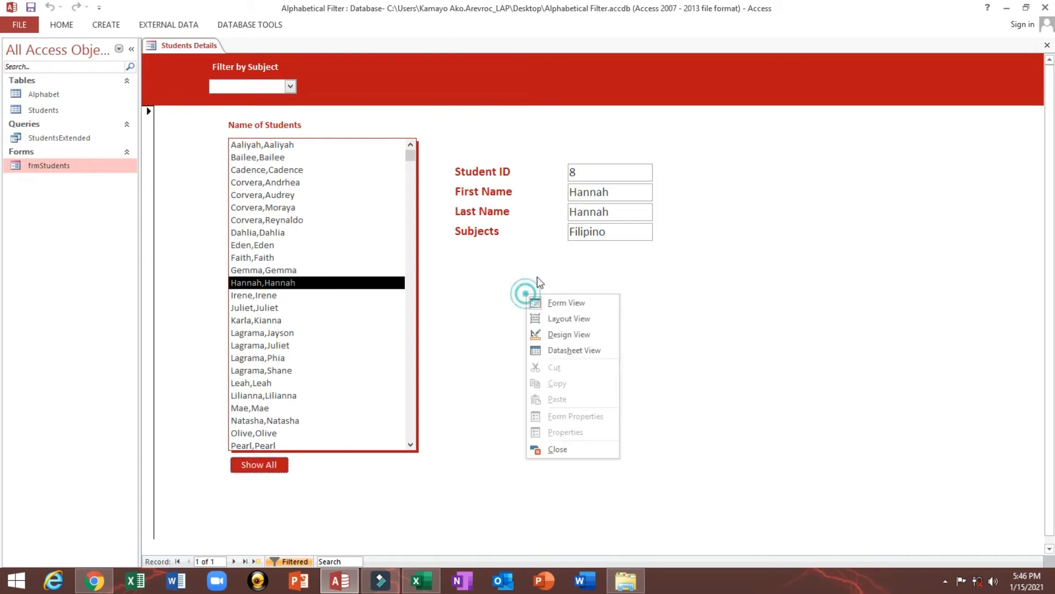
pyautogui.click(557, 336)
pyautogui.scroll(-1, 473, 312)
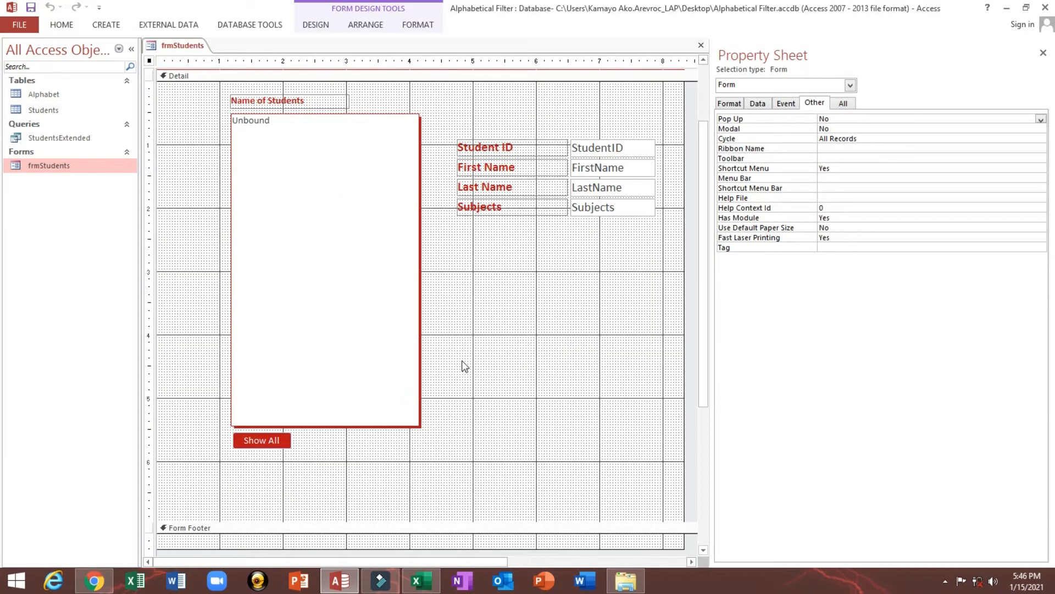
pyautogui.click(482, 304)
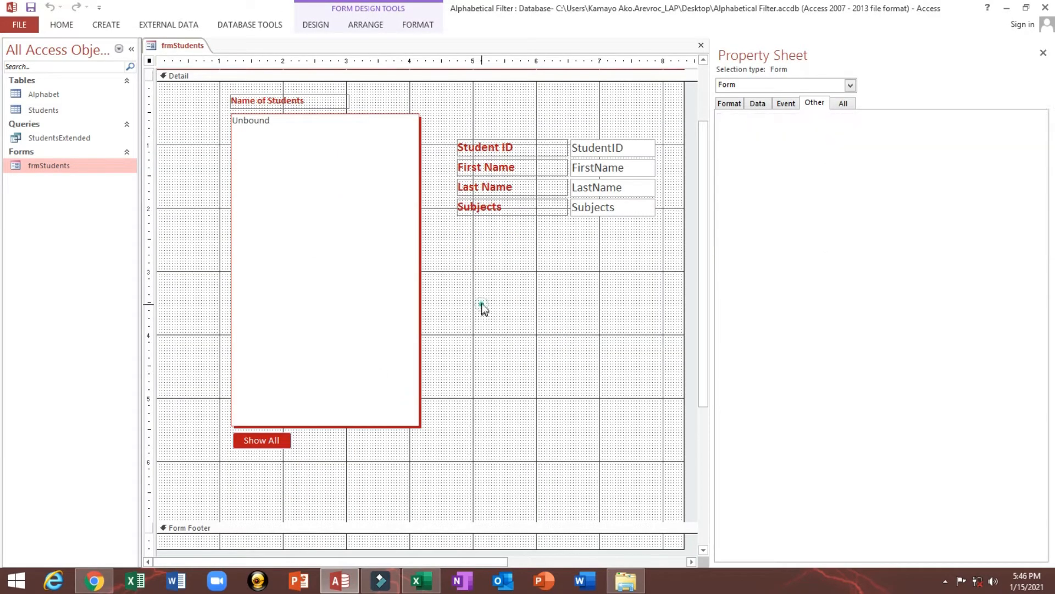
pyautogui.click(316, 24)
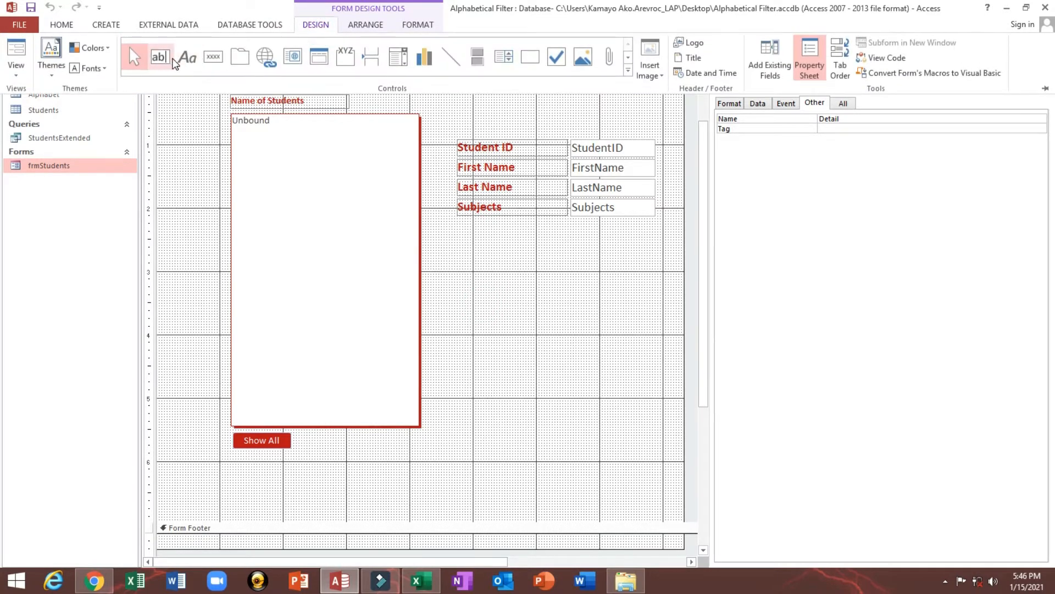
pyautogui.click(166, 58)
pyautogui.click(341, 443)
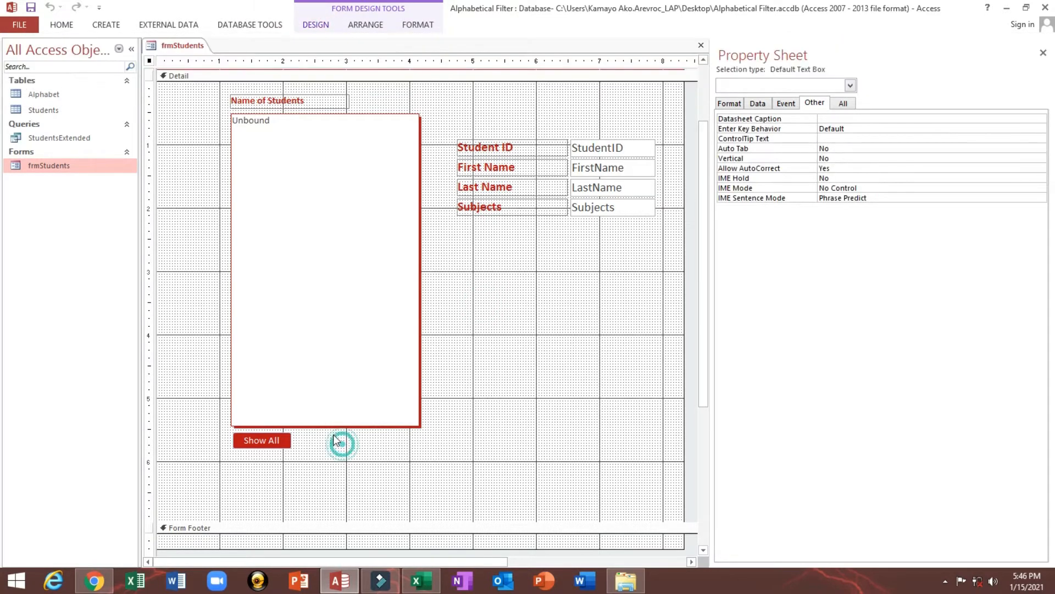
pyautogui.moveTo(339, 434); pyautogui.dragTo(416, 446)
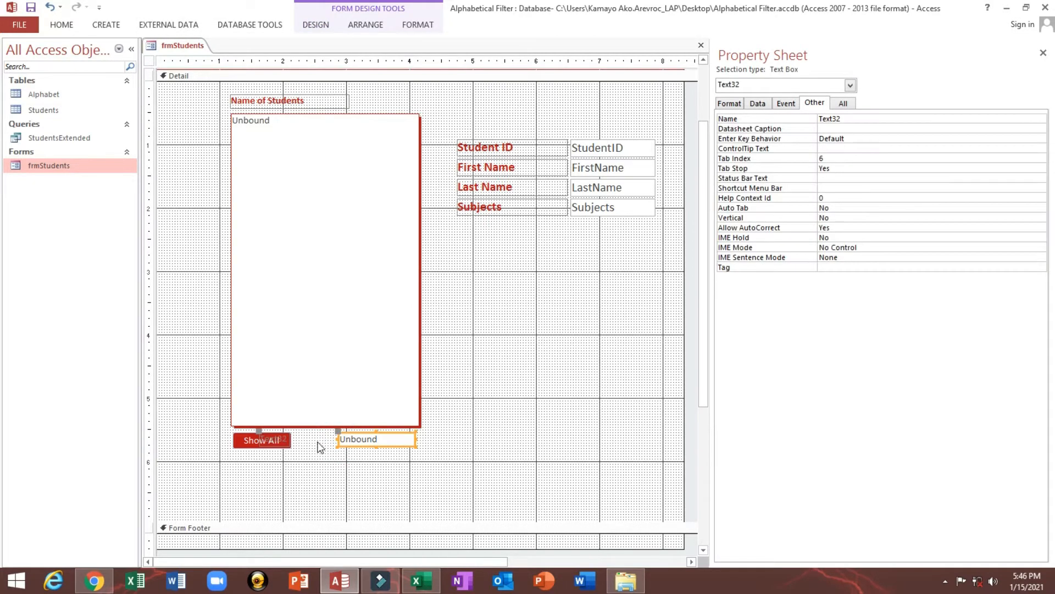
# Delete the new text box's attached label and extend the text box slightly toward the Show All button
pyautogui.click(279, 439)
pyautogui.press('Delete')
pyautogui.click(357, 438)
pyautogui.moveTo(338, 437); pyautogui.dragTo(332, 437)
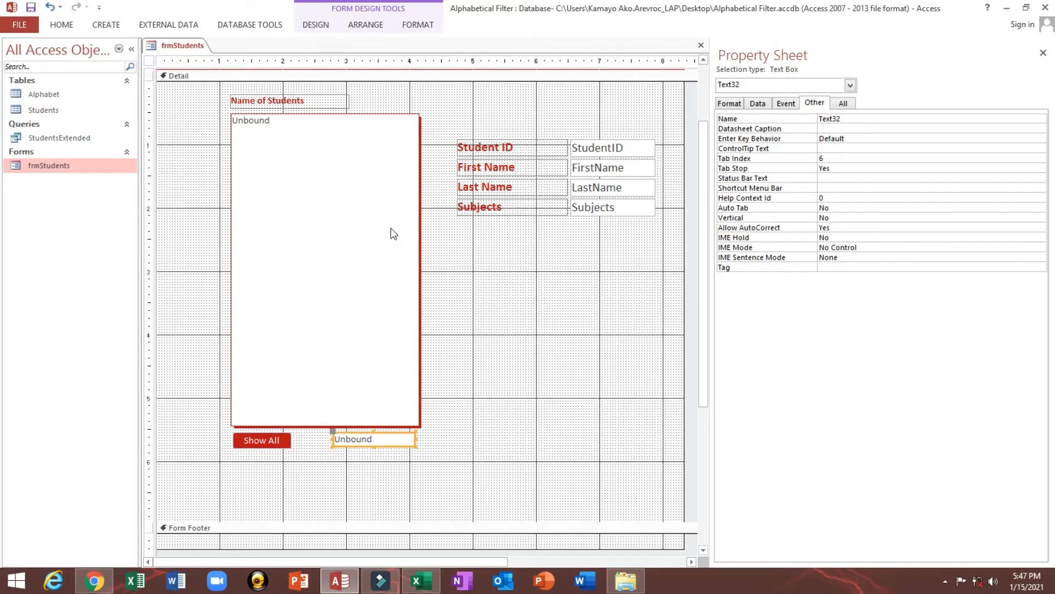
pyautogui.click(305, 187)
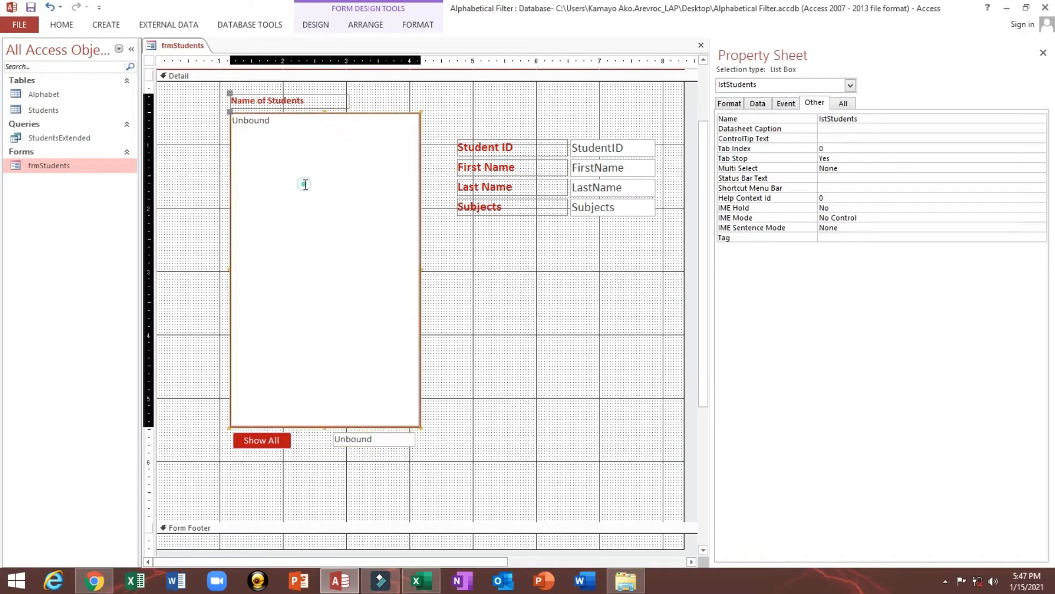
pyautogui.moveTo(438, 109); pyautogui.dragTo(385, 128)
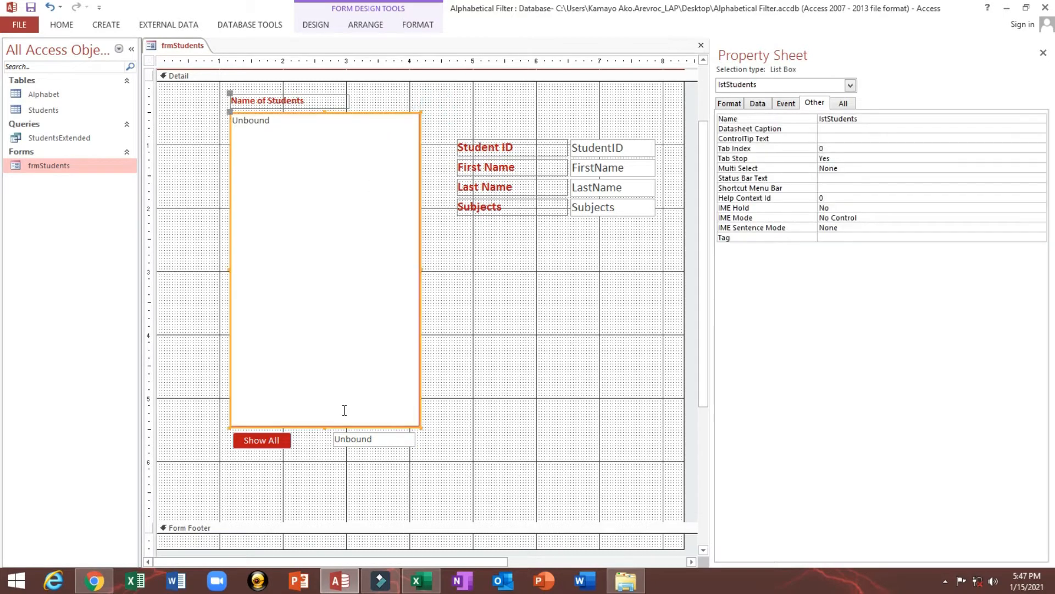
pyautogui.click(371, 439)
pyautogui.click(598, 209)
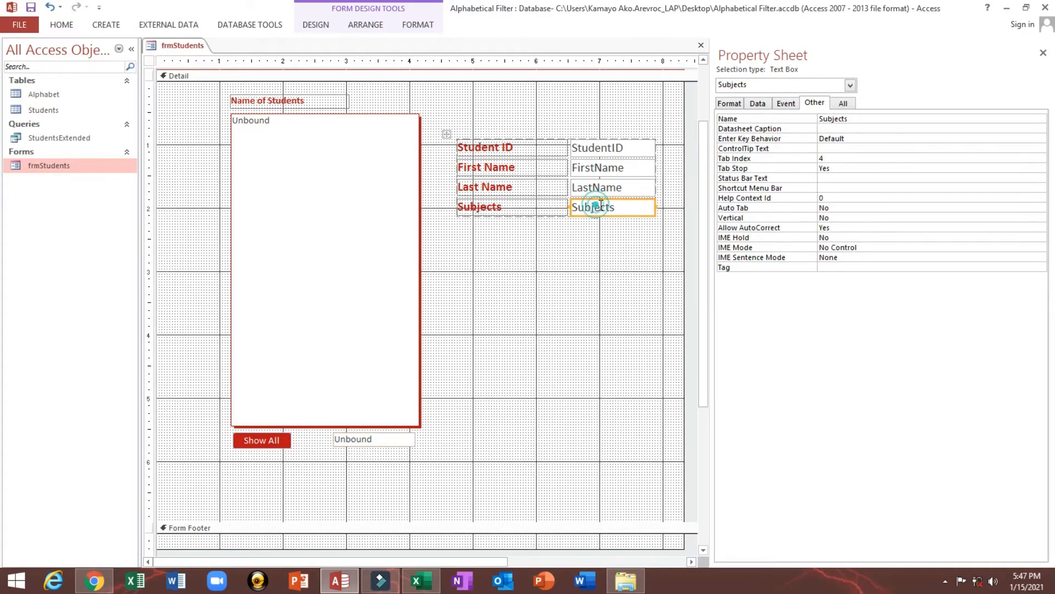
pyautogui.click(370, 443)
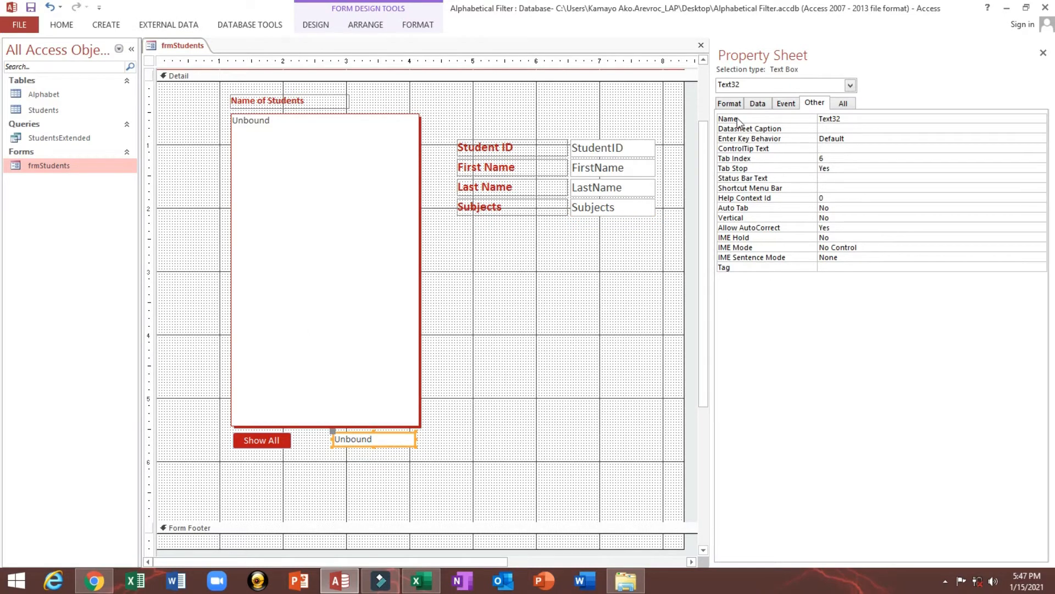
# Try to paste the copied value as the new text box's Fore Color
pyautogui.click(729, 103)
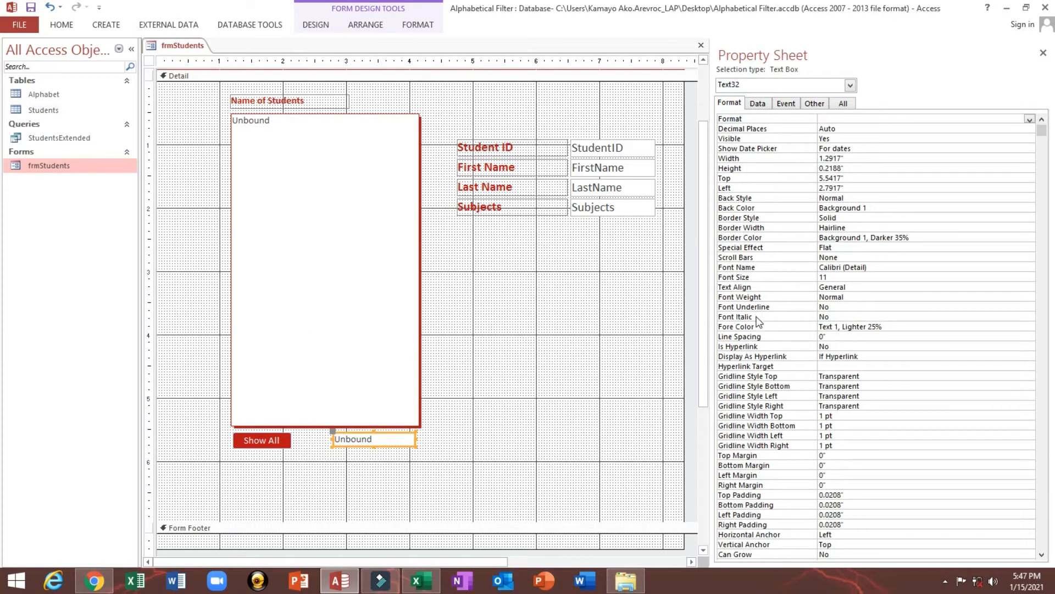
pyautogui.click(747, 330)
pyautogui.write('StudentsExtended')
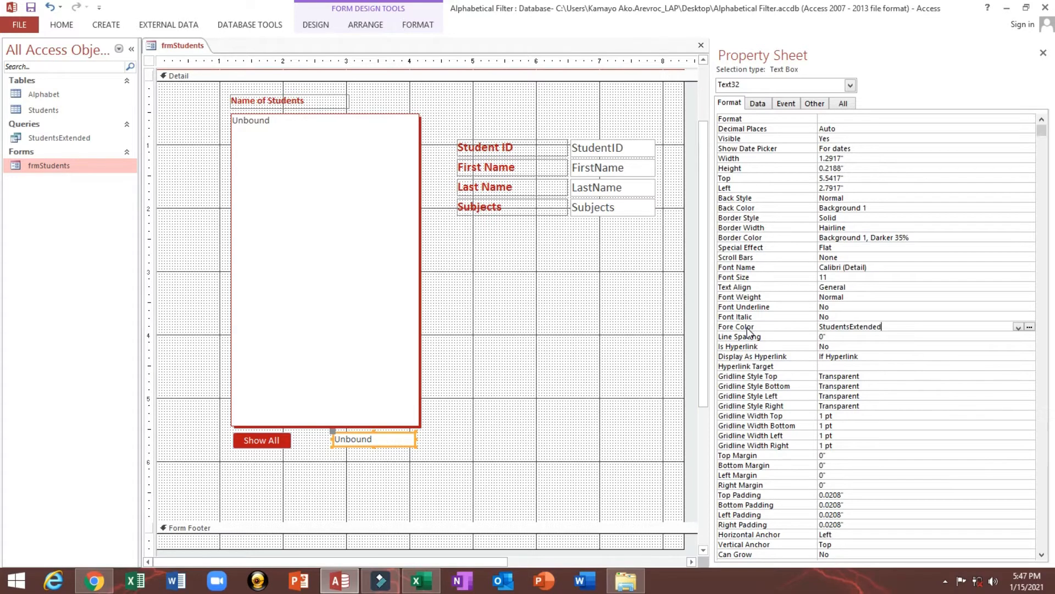
pyautogui.press('Return')
pyautogui.press('Return')
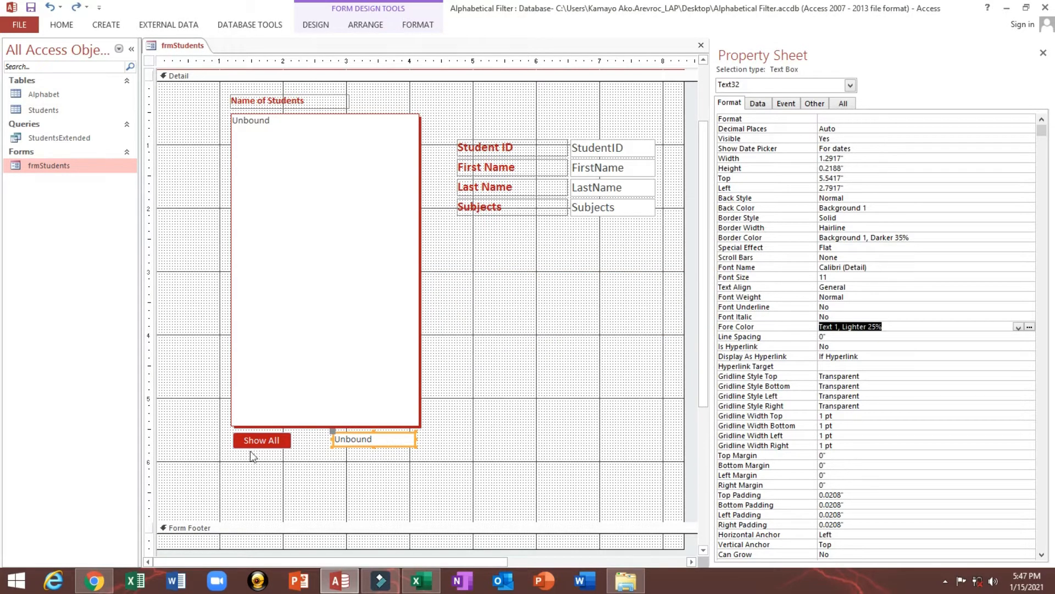
# Apply the Show All button's Back Color #BA1419 as the new text box's Fore Color and make its text bold
pyautogui.click(266, 443)
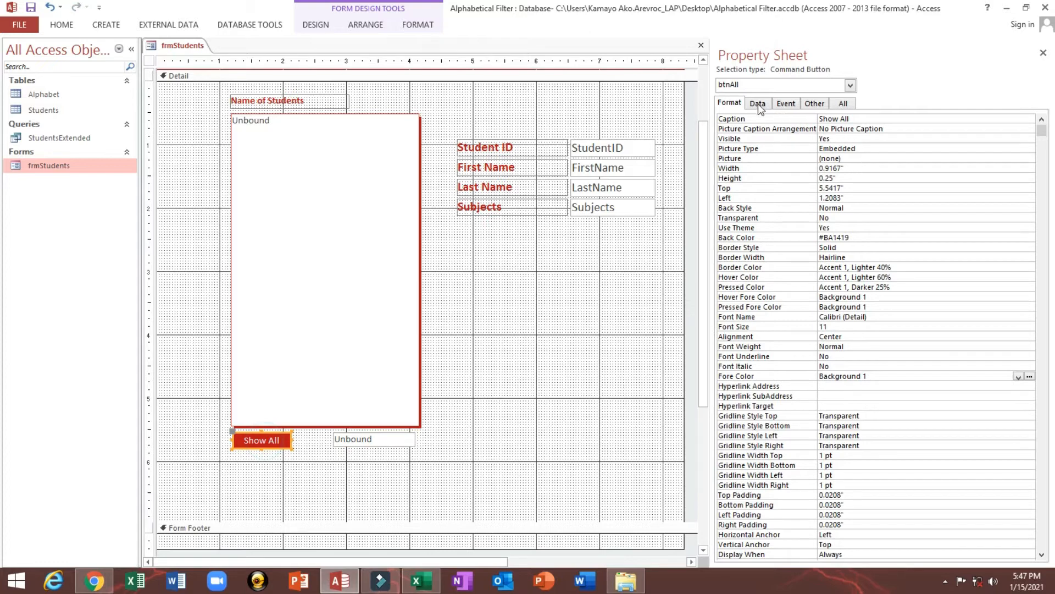
pyautogui.click(774, 242)
pyautogui.hotkey('ctrl', 'c')
pyautogui.click(385, 437)
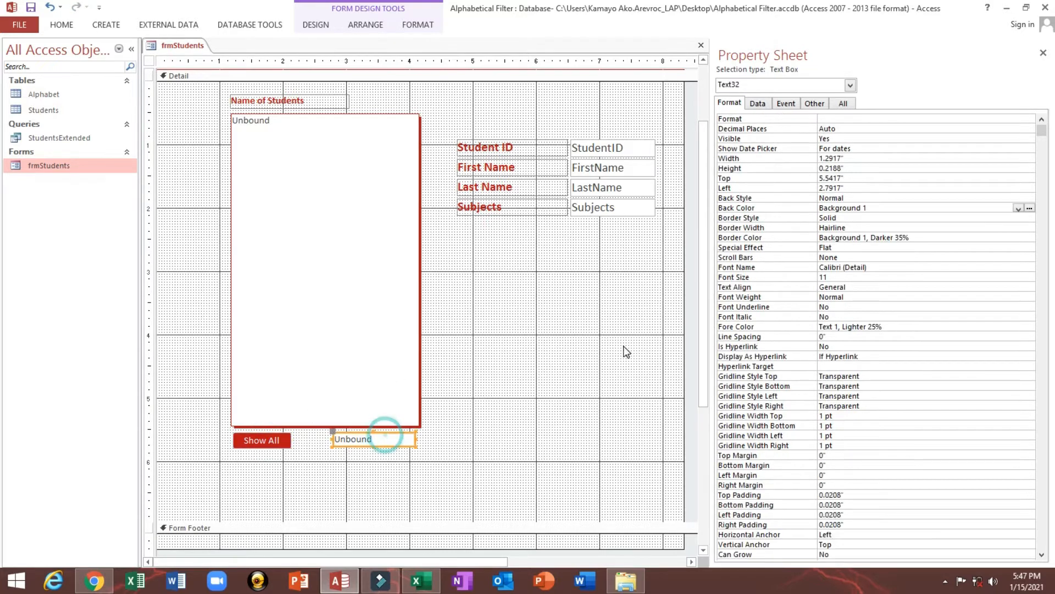
pyautogui.click(743, 328)
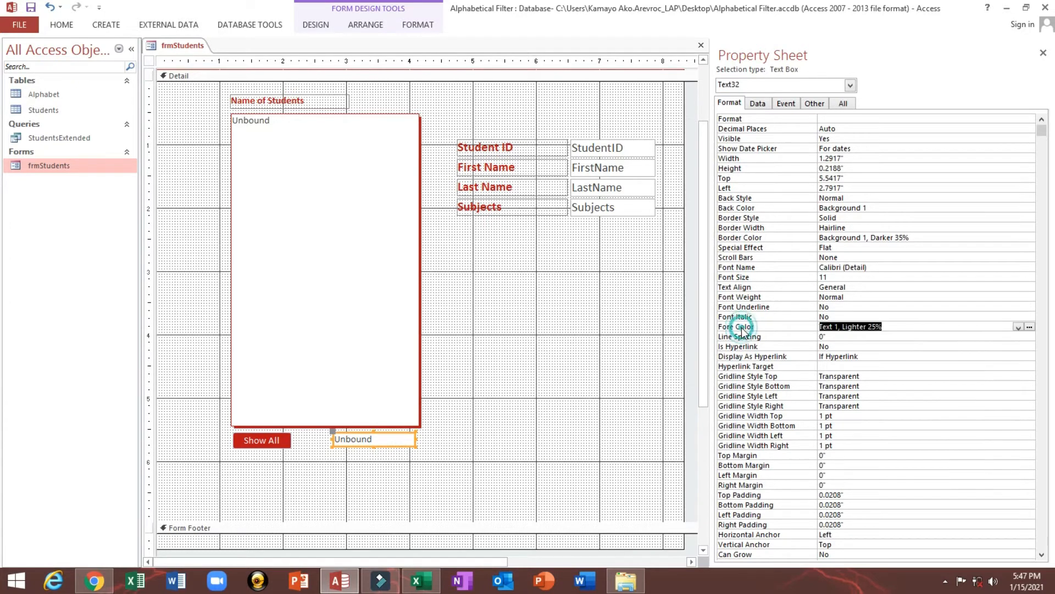
pyautogui.hotkey('ctrl', 'v')
pyautogui.press('Return')
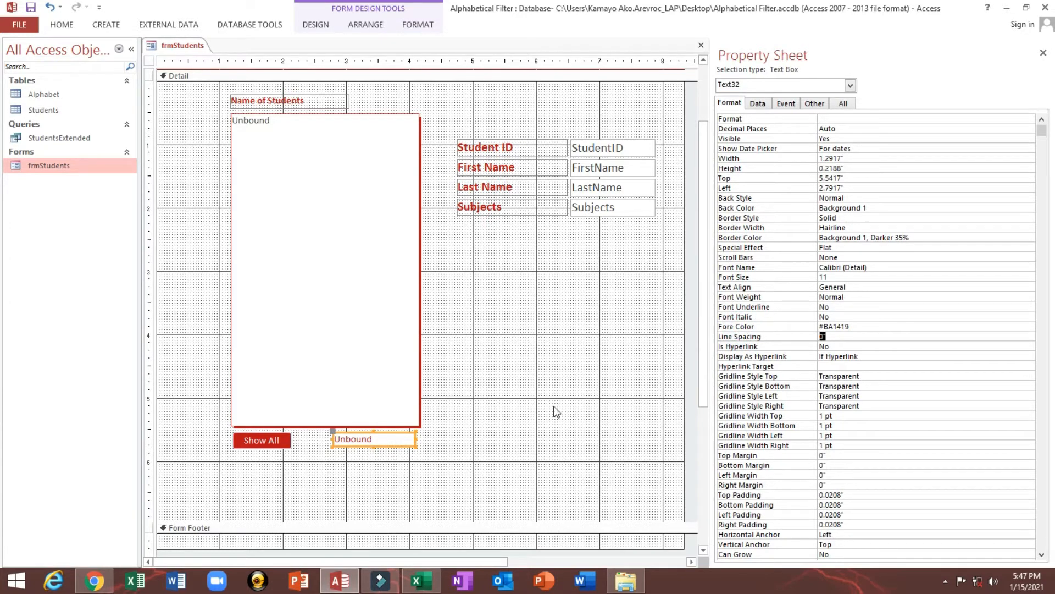
pyautogui.click(62, 24)
pyautogui.click(518, 69)
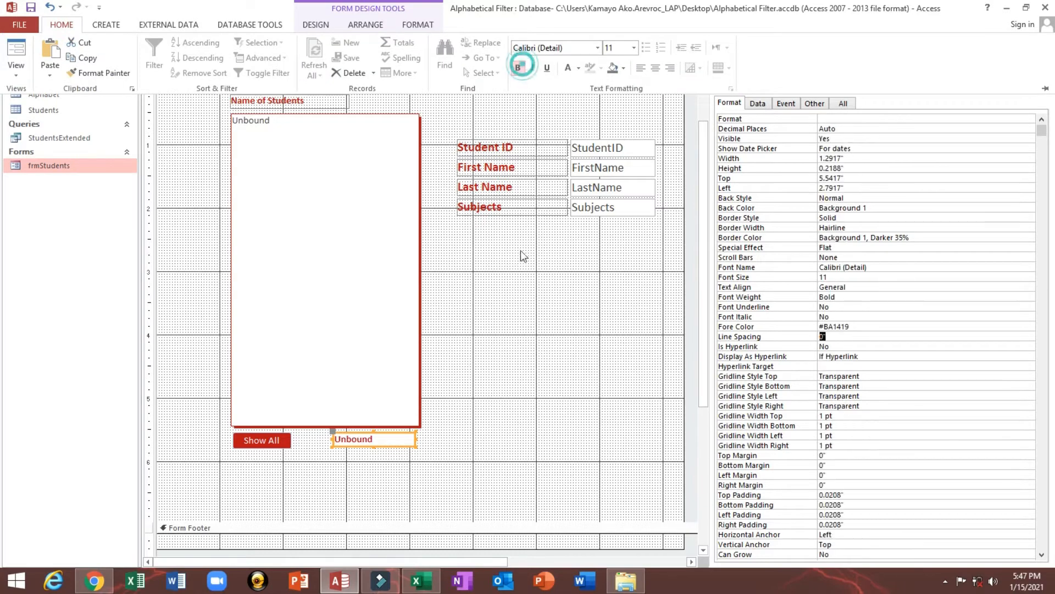
# Check the Name property of the student list box and reselect the new text box
pyautogui.click(757, 104)
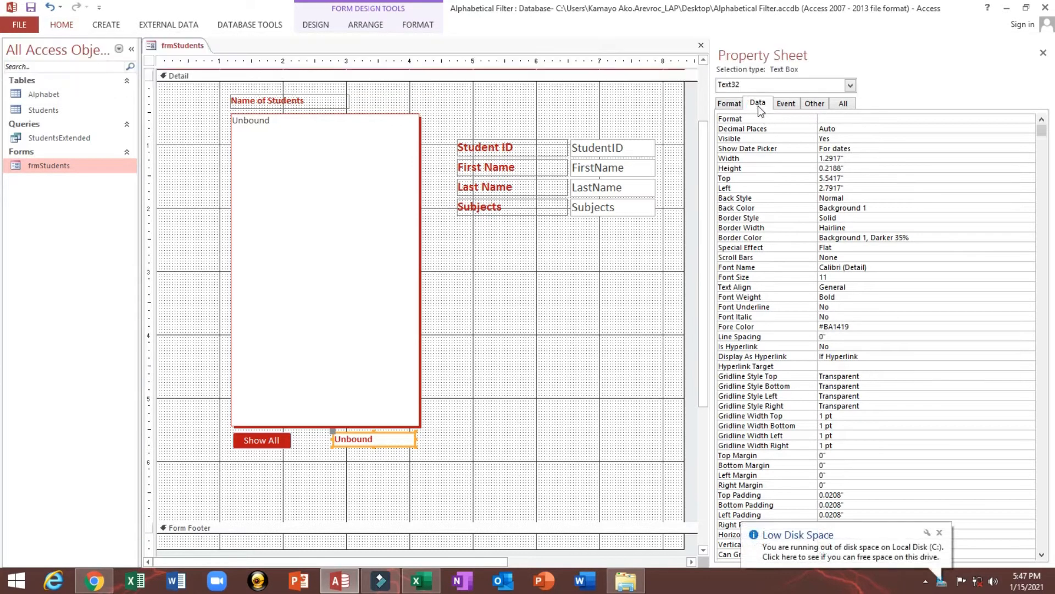
pyautogui.click(362, 151)
pyautogui.click(818, 104)
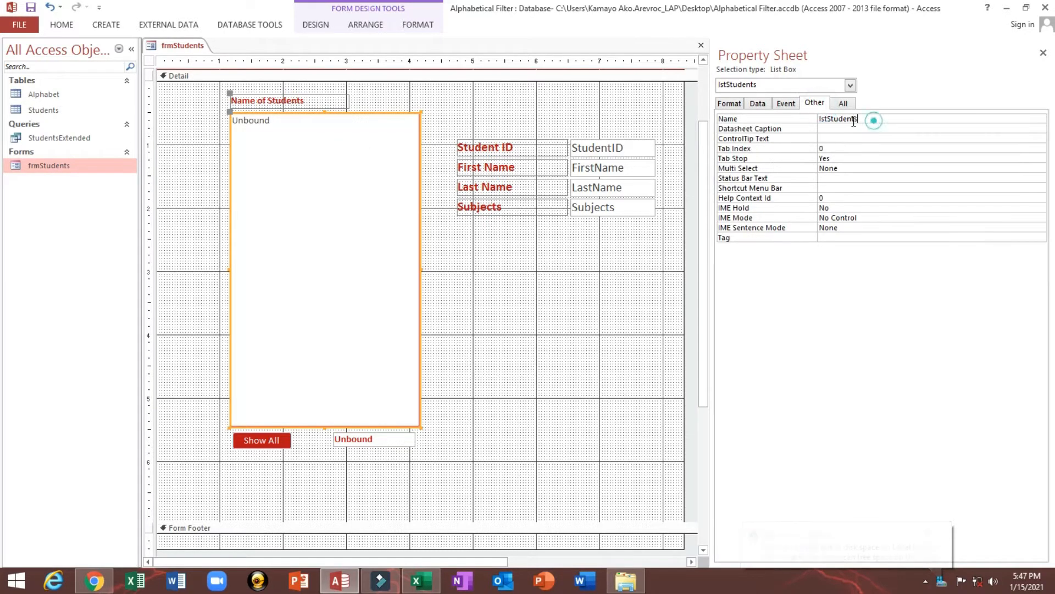
pyautogui.doubleClick(870, 118)
pyautogui.click(368, 445)
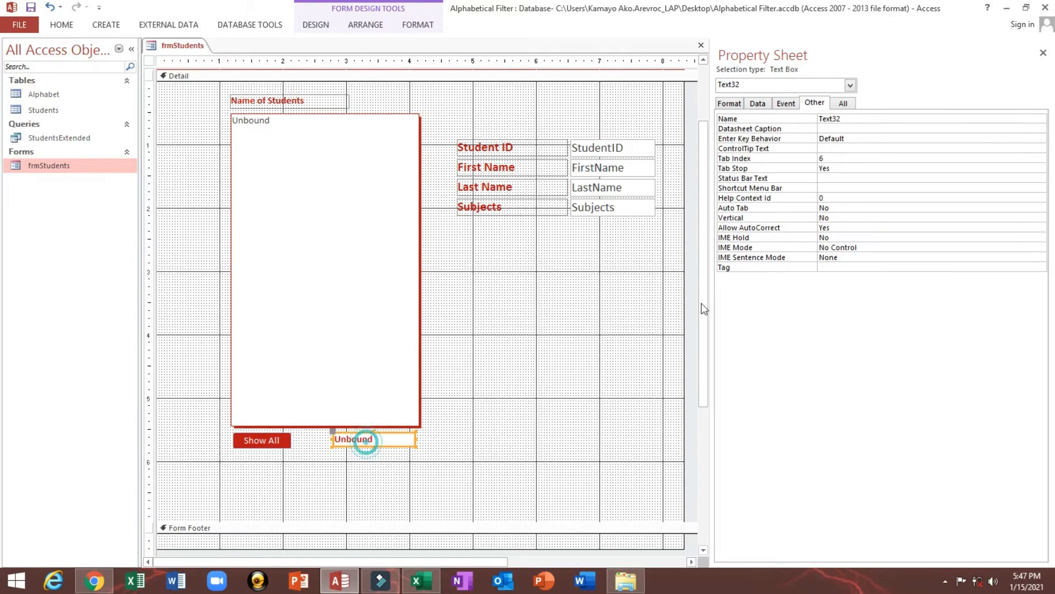
# Set the new text box's Control Source to =[lstStudents].[ListCount]
pyautogui.click(756, 103)
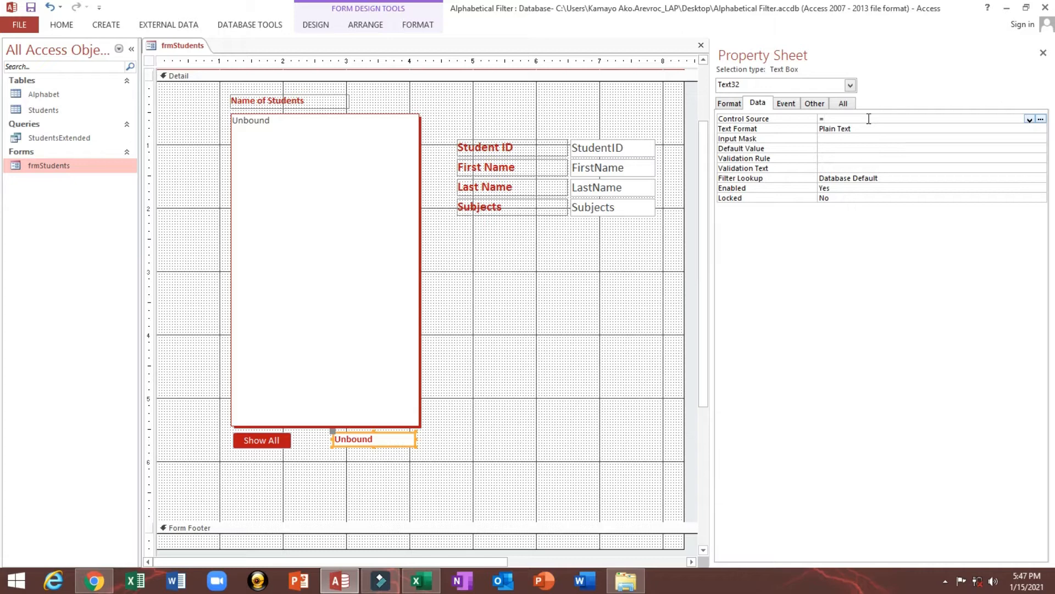
pyautogui.write('lstStudents')
pyautogui.doubleClick(845, 135)
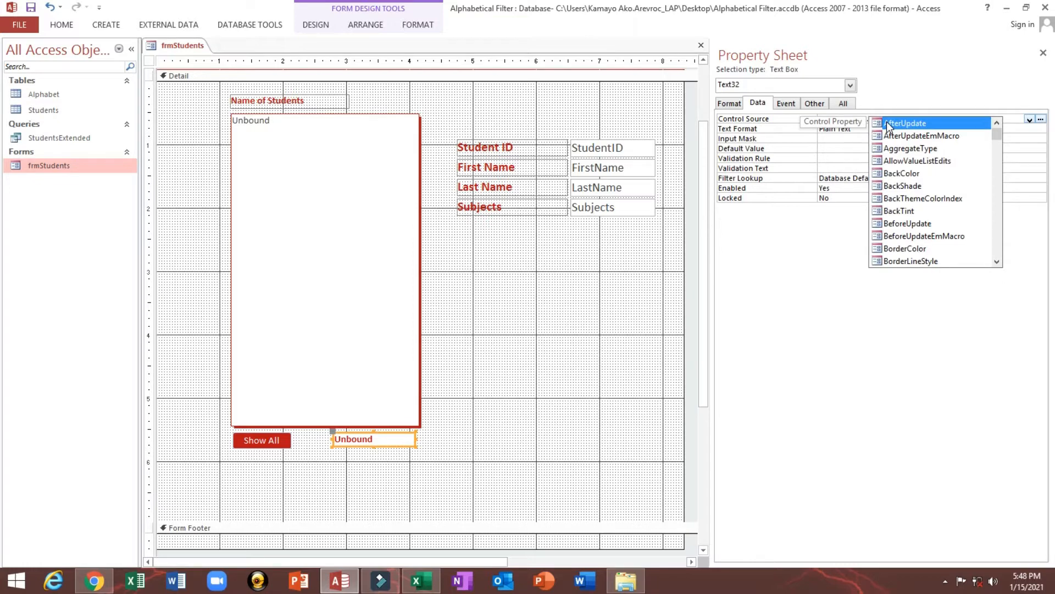
pyautogui.write('[')
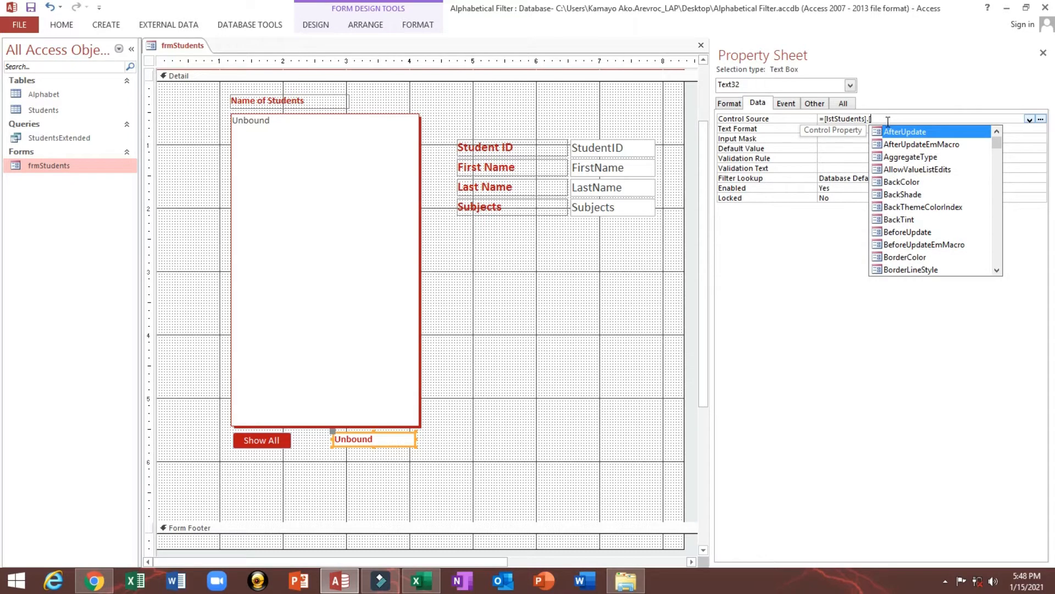
pyautogui.write('l')
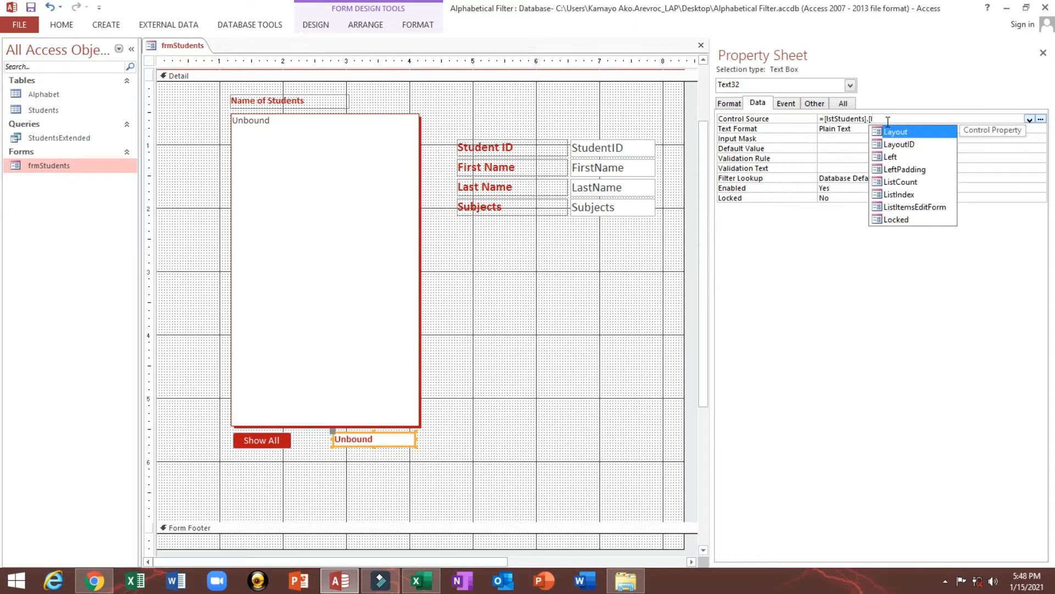
pyautogui.press('Down')
pyautogui.press('Down')
pyautogui.press('Down')
pyautogui.press('Down')
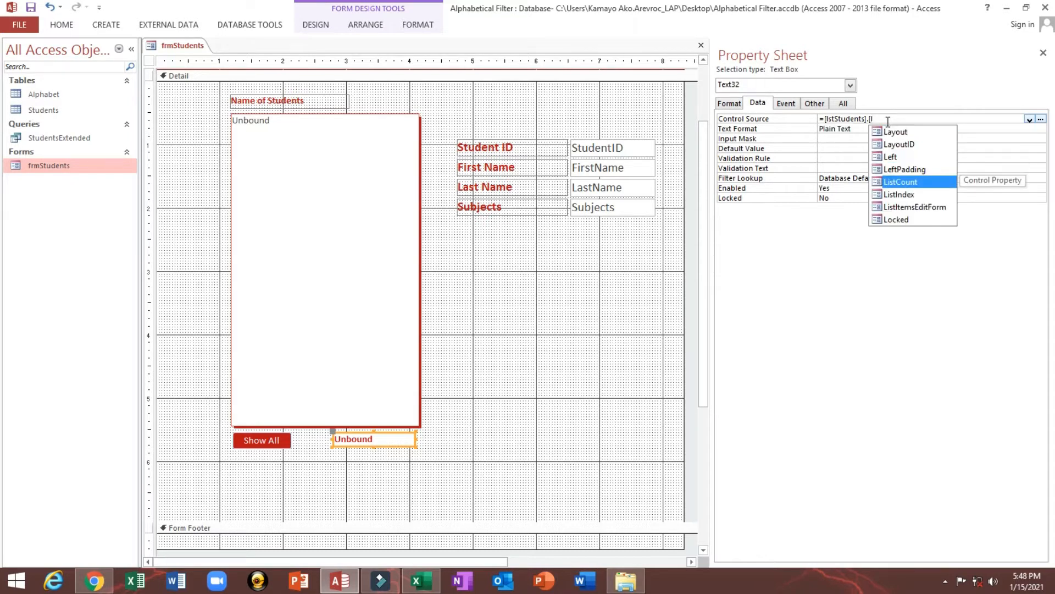
pyautogui.press('Tab')
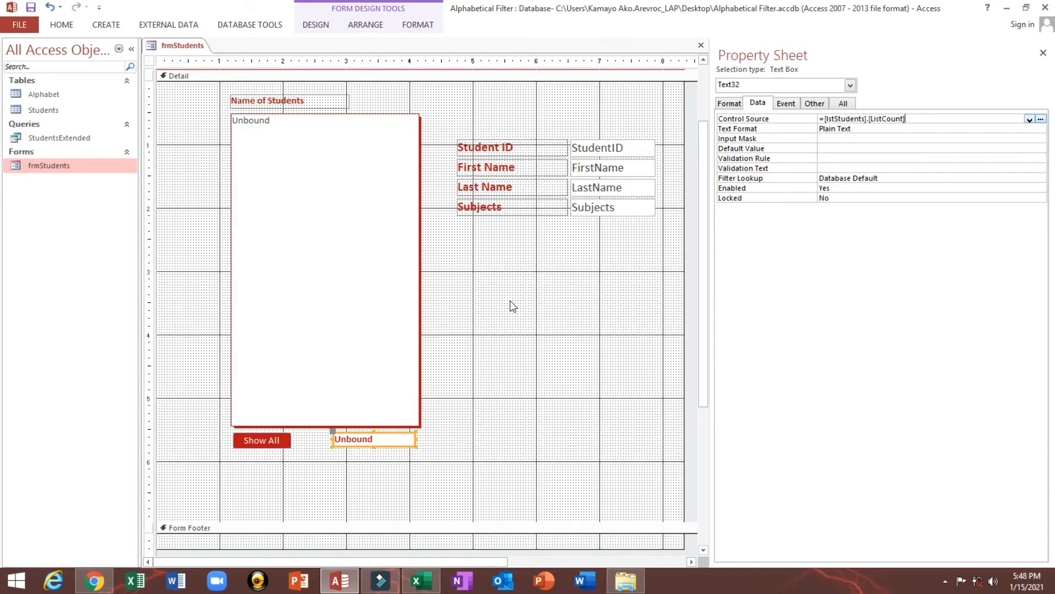
pyautogui.click(914, 158)
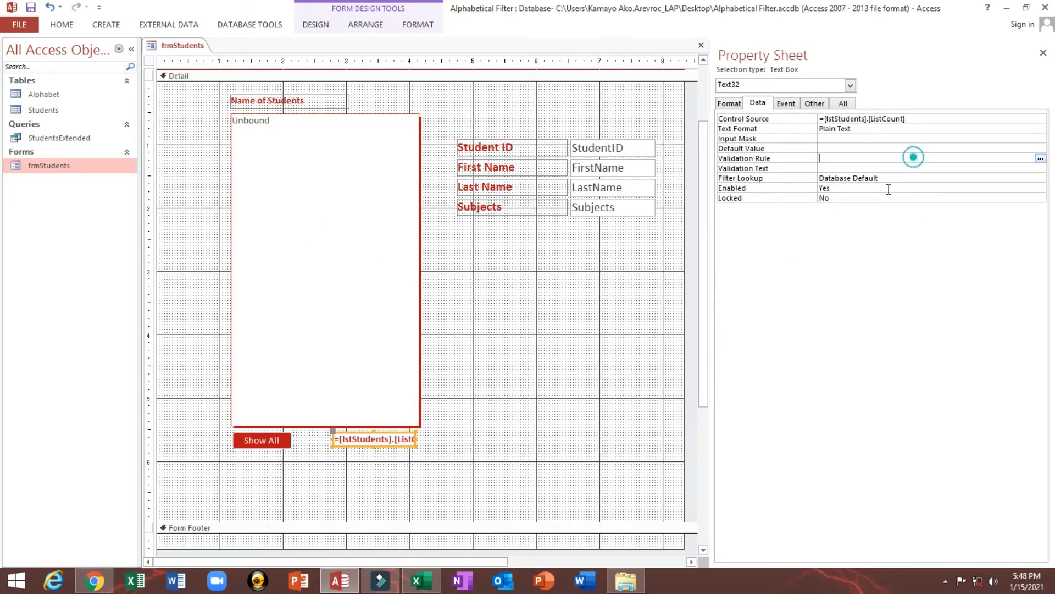
# Preview the student count on the running form and return to design view
pyautogui.click(362, 467)
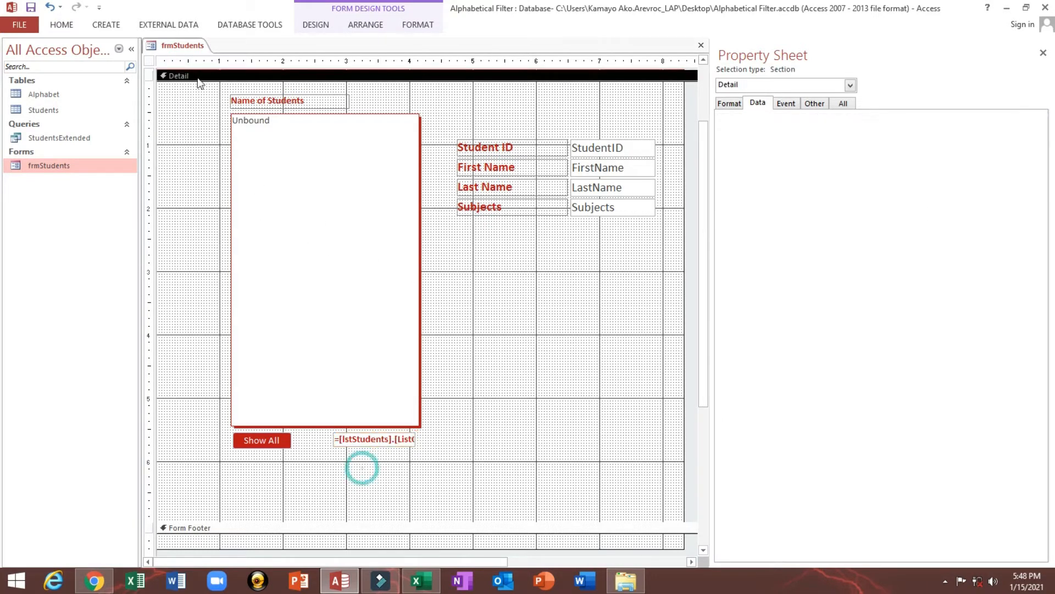
pyautogui.click(60, 24)
pyautogui.click(17, 47)
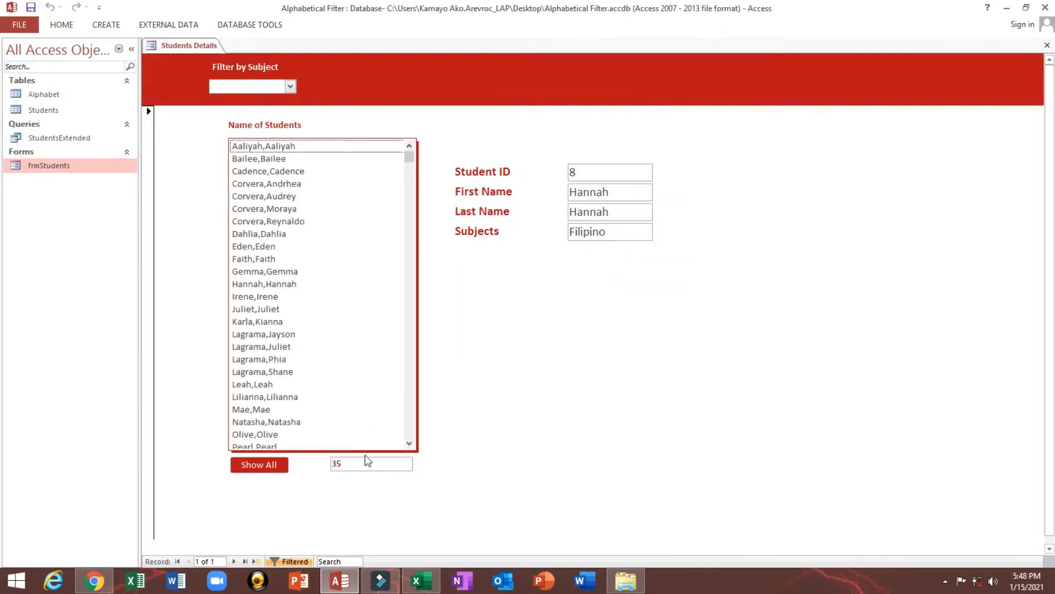
pyautogui.rightClick(455, 381)
pyautogui.click(481, 422)
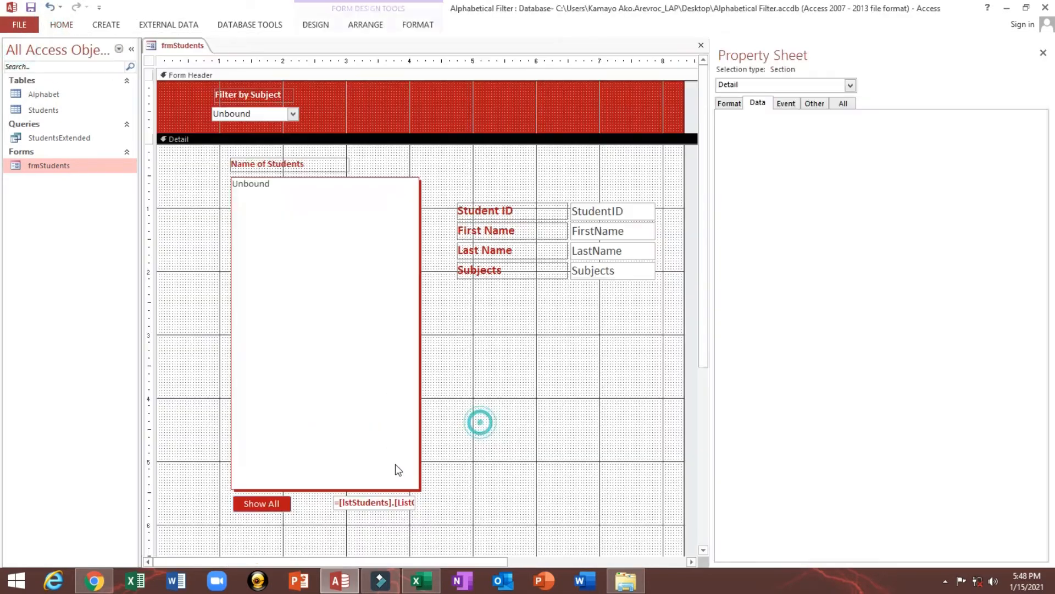
# Narrow the student count text box from both sides beneath the list box
pyautogui.click(380, 503)
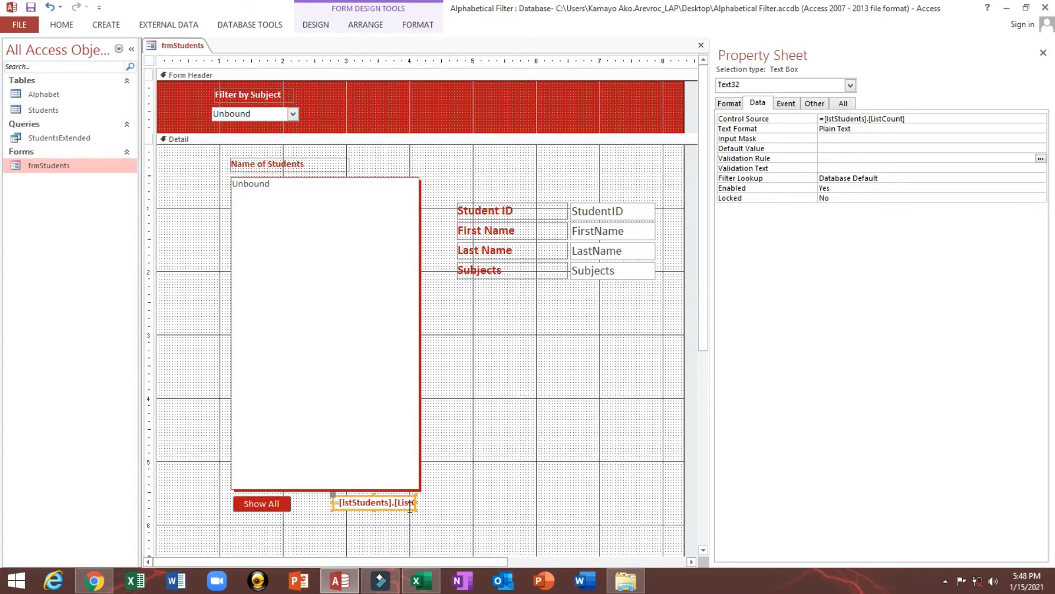
pyautogui.moveTo(414, 501); pyautogui.dragTo(382, 501)
pyautogui.click(370, 499)
pyautogui.click(419, 509)
# Set the student count text box's font size to 14
pyautogui.click(62, 26)
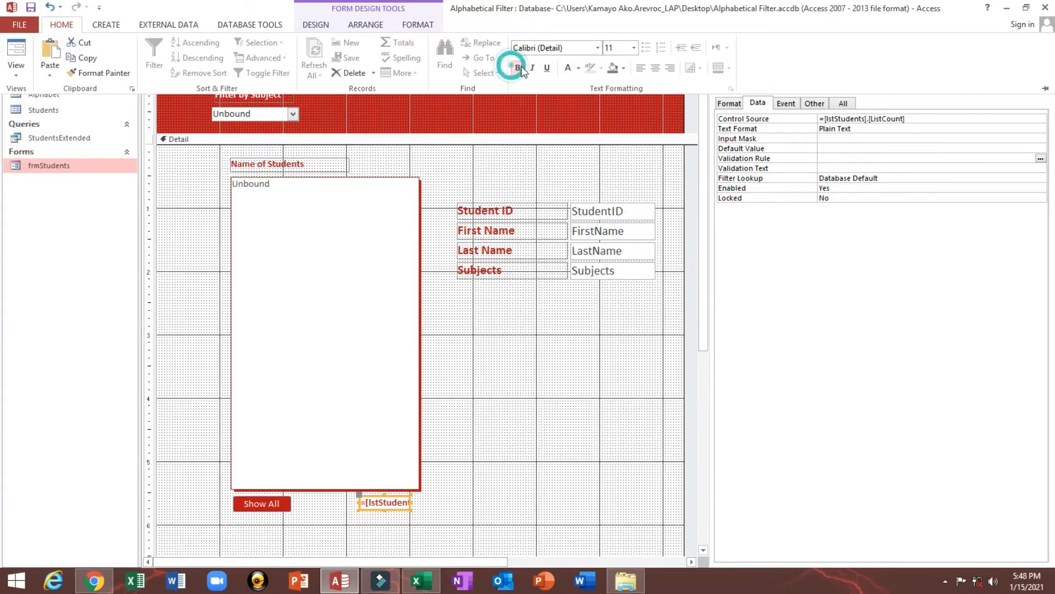
pyautogui.click(520, 68)
pyautogui.click(633, 48)
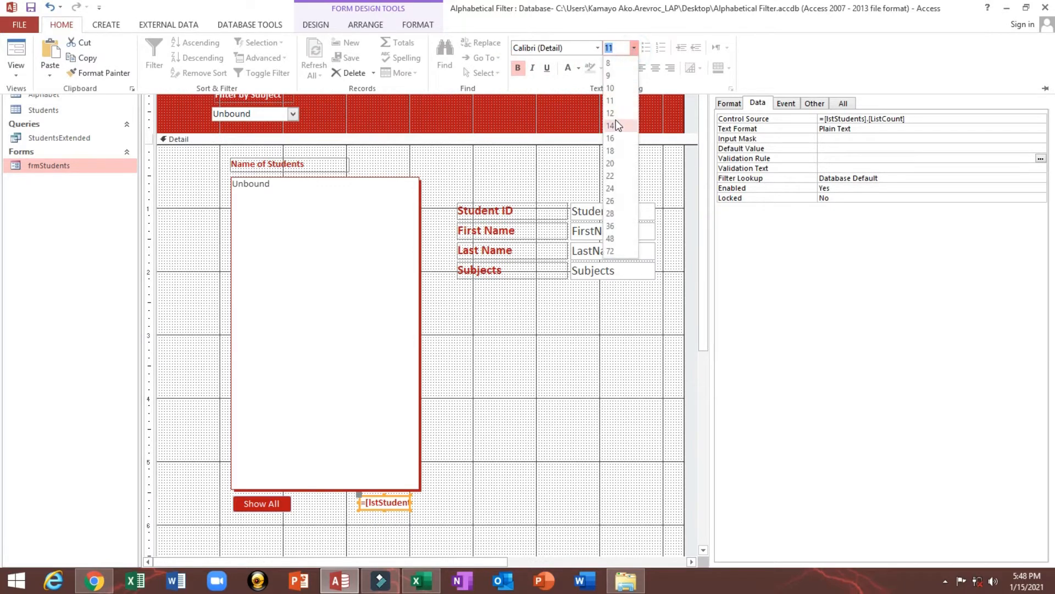
pyautogui.click(616, 120)
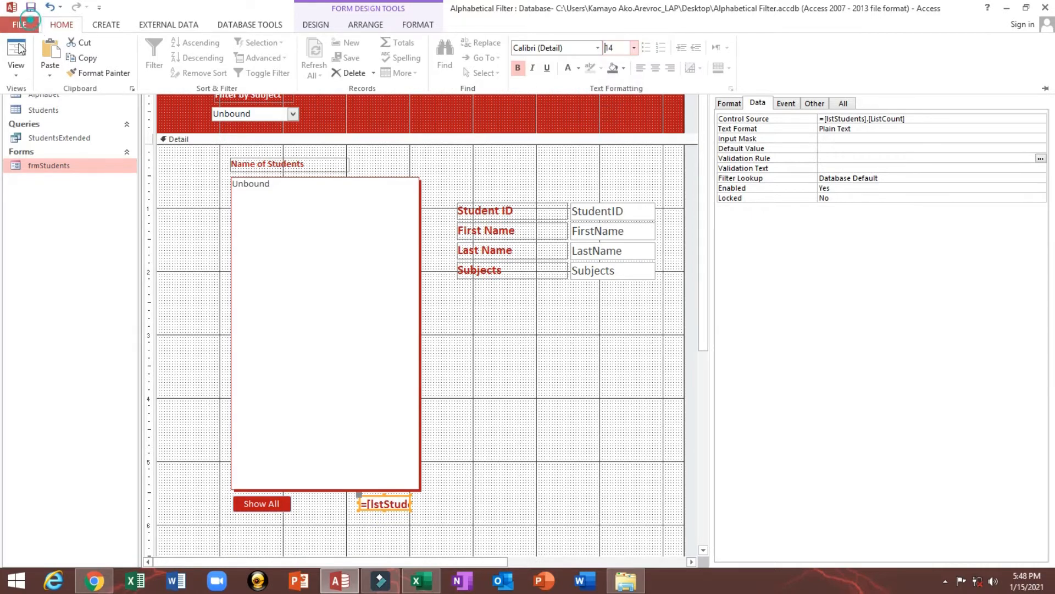
# Preview the running form, check the details of several students picked from the list, and return to design view
pyautogui.click(16, 50)
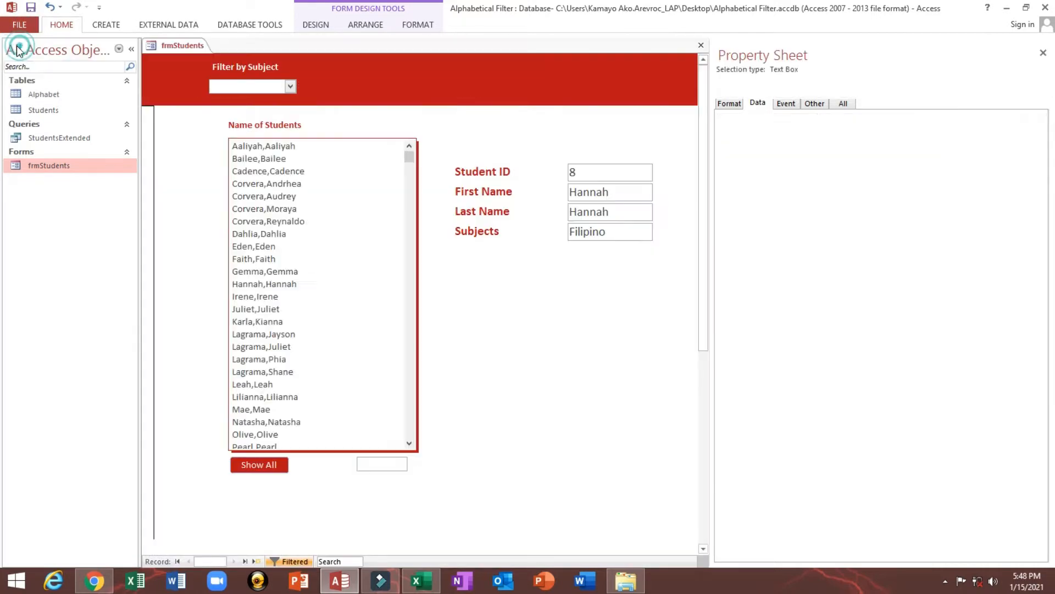
pyautogui.click(279, 182)
pyautogui.click(270, 157)
pyautogui.click(266, 219)
pyautogui.click(274, 158)
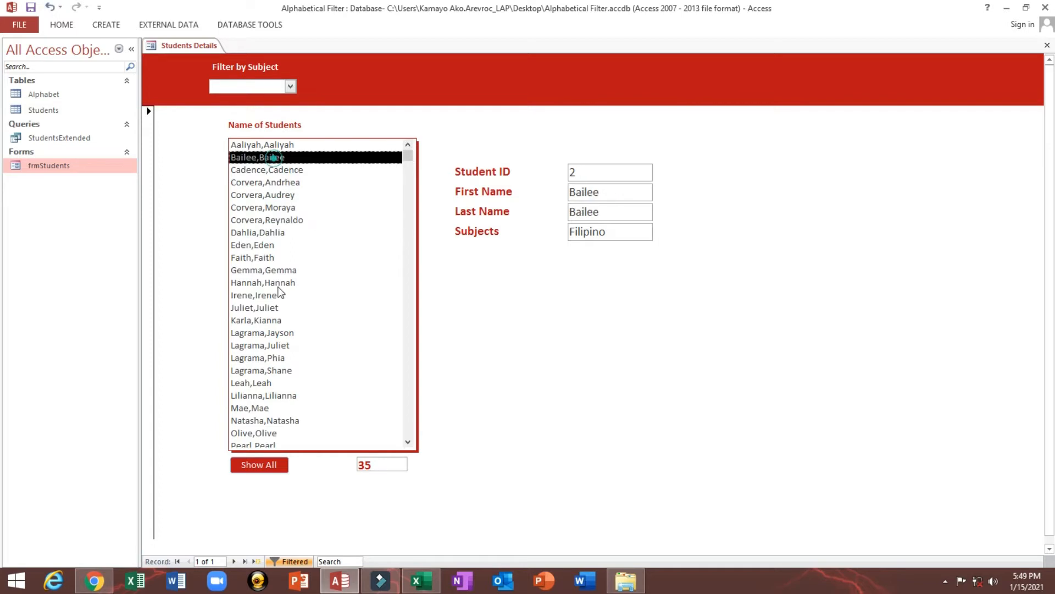
pyautogui.click(265, 282)
pyautogui.click(266, 207)
pyautogui.click(266, 284)
pyautogui.click(267, 247)
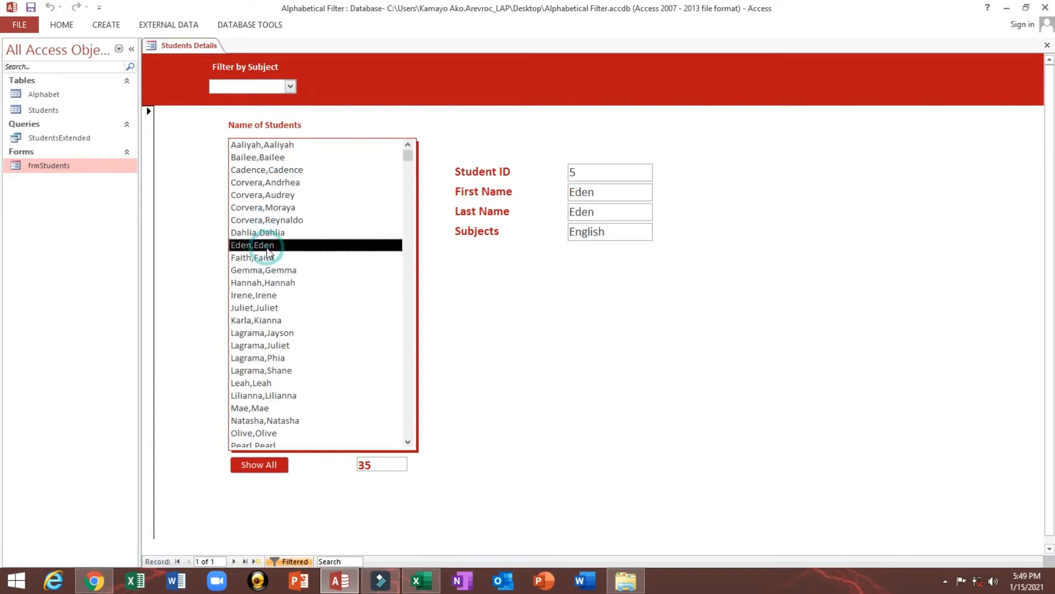
pyautogui.click(267, 197)
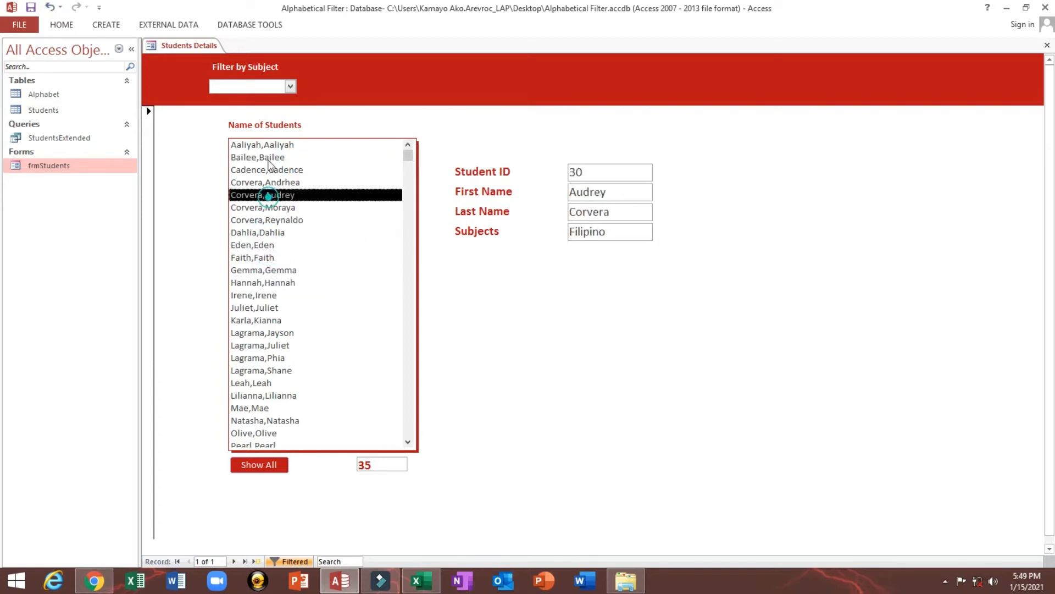
pyautogui.click(264, 319)
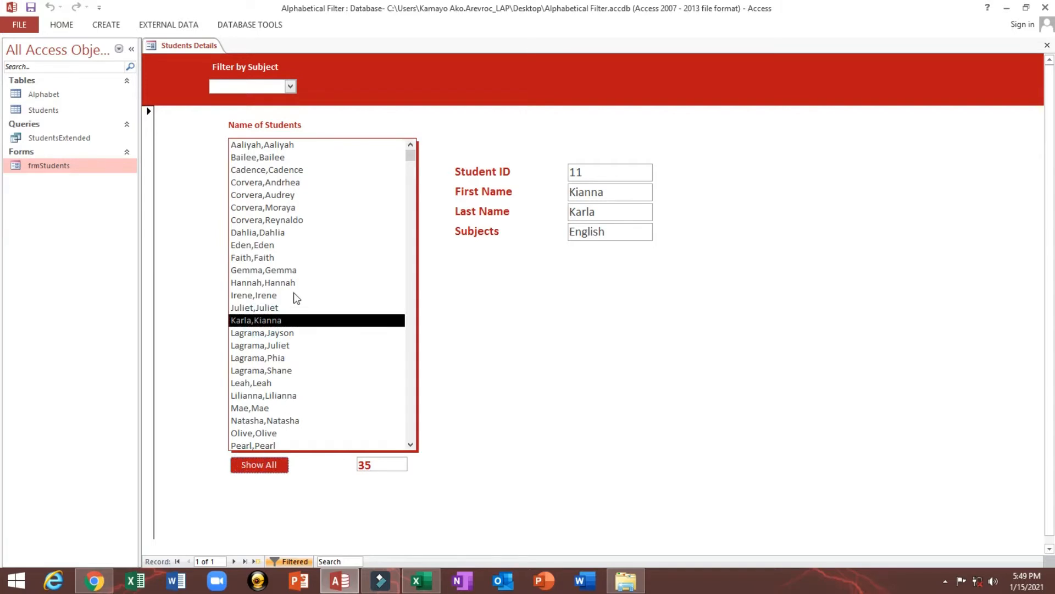
pyautogui.click(278, 220)
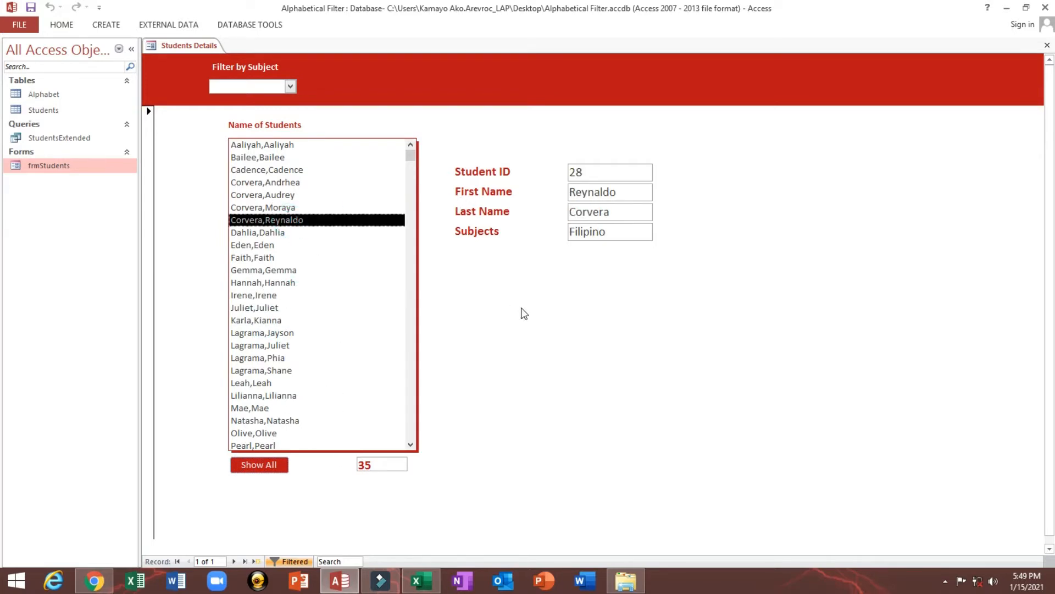
pyautogui.rightClick(482, 127)
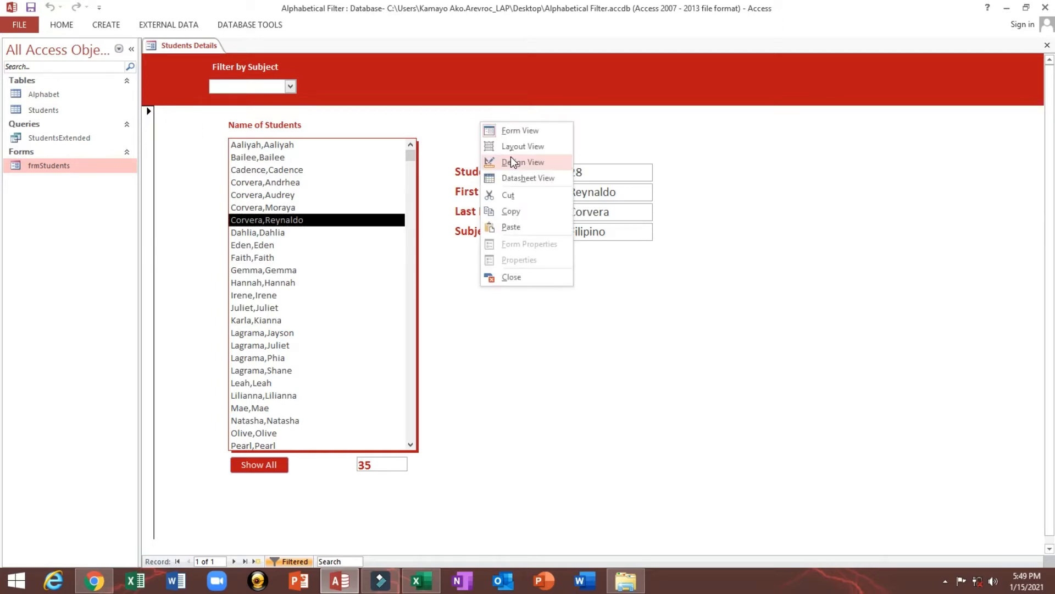
pyautogui.click(513, 161)
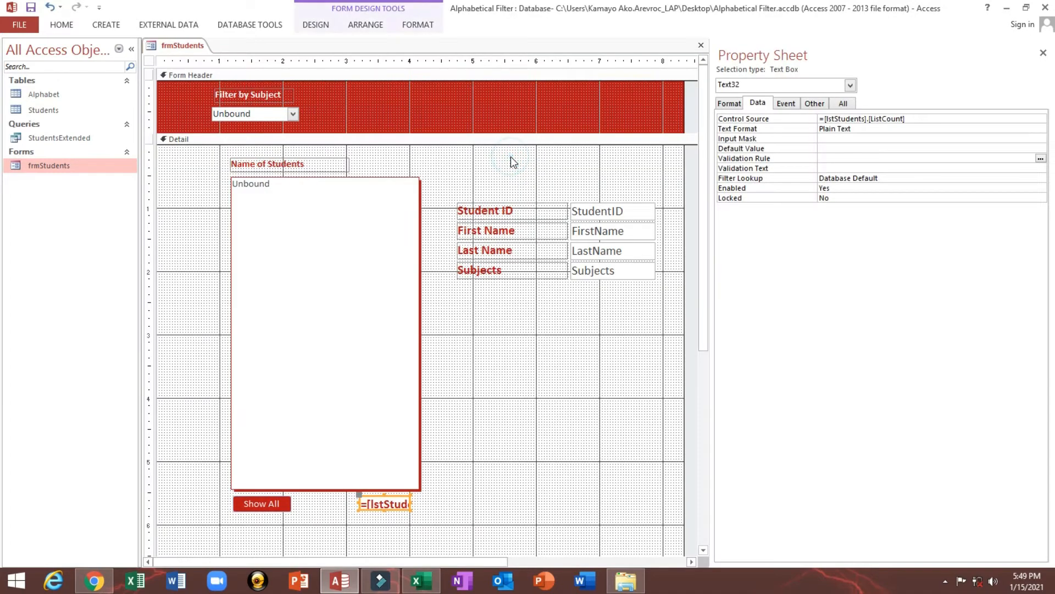
# Draw an unbound list box about 0.71" wide and 4.88" tall beside the student list without the wizard, and move its label above it
pyautogui.click(316, 28)
pyautogui.click(504, 55)
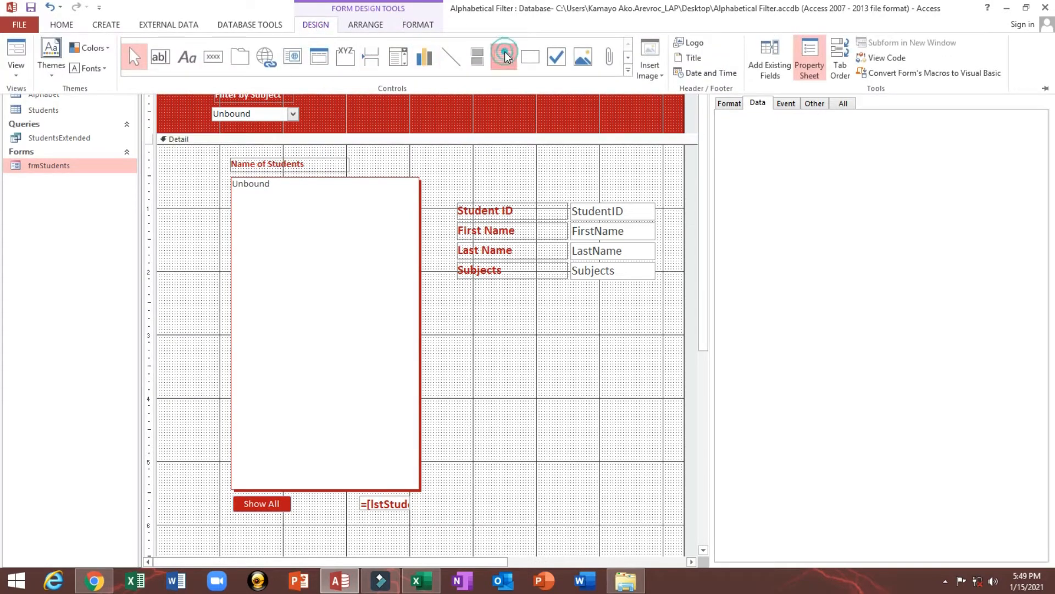
pyautogui.click(160, 192)
pyautogui.moveTo(167, 176); pyautogui.dragTo(212, 485)
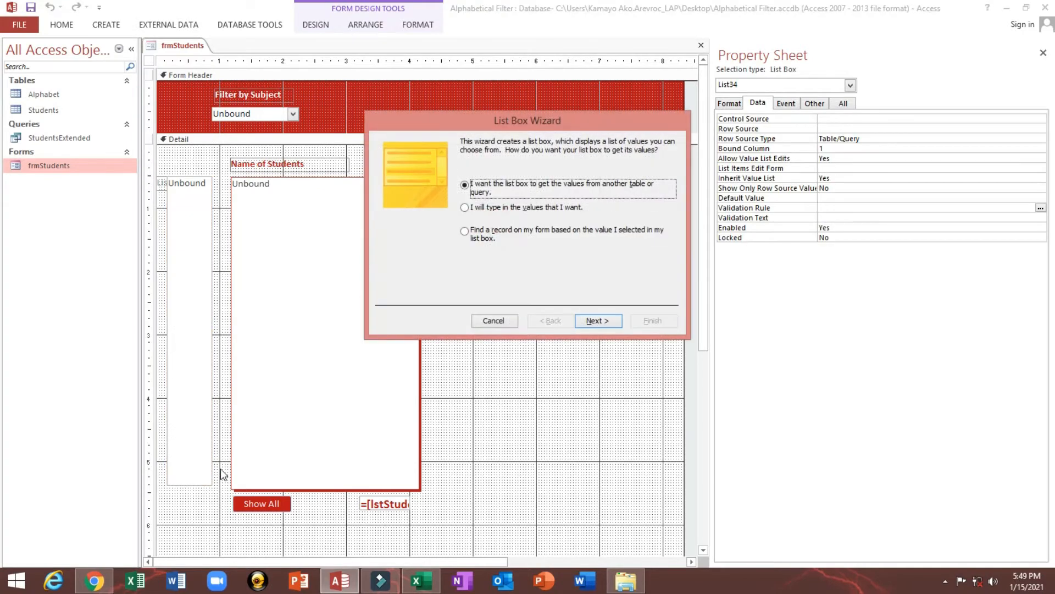
pyautogui.click(493, 320)
pyautogui.click(160, 177)
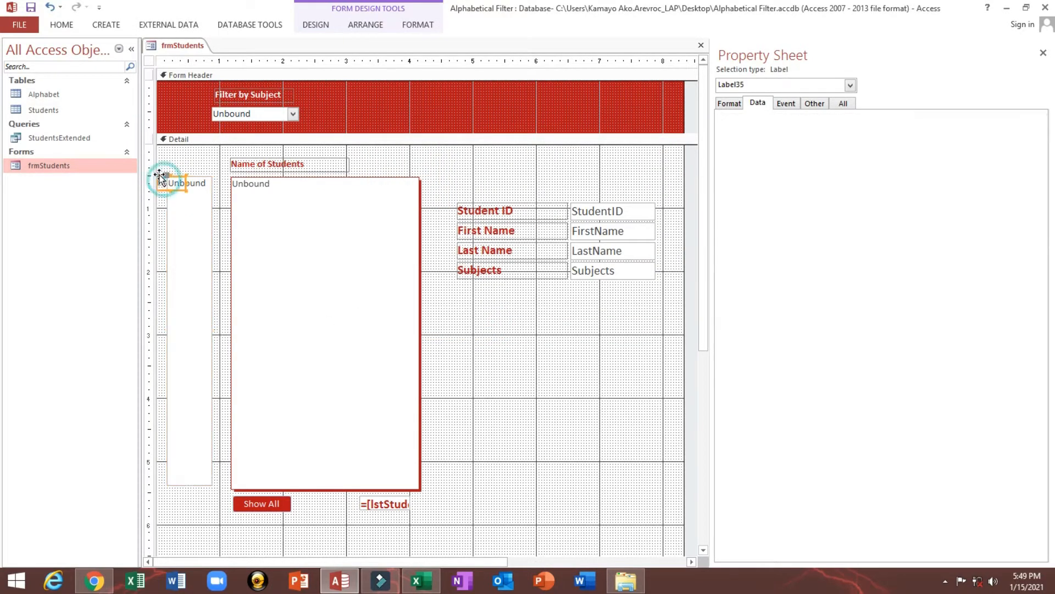
pyautogui.moveTo(160, 177); pyautogui.dragTo(172, 163)
# Copy the student list box's formatting to the new narrow list box with Format Painter
pyautogui.click(287, 217)
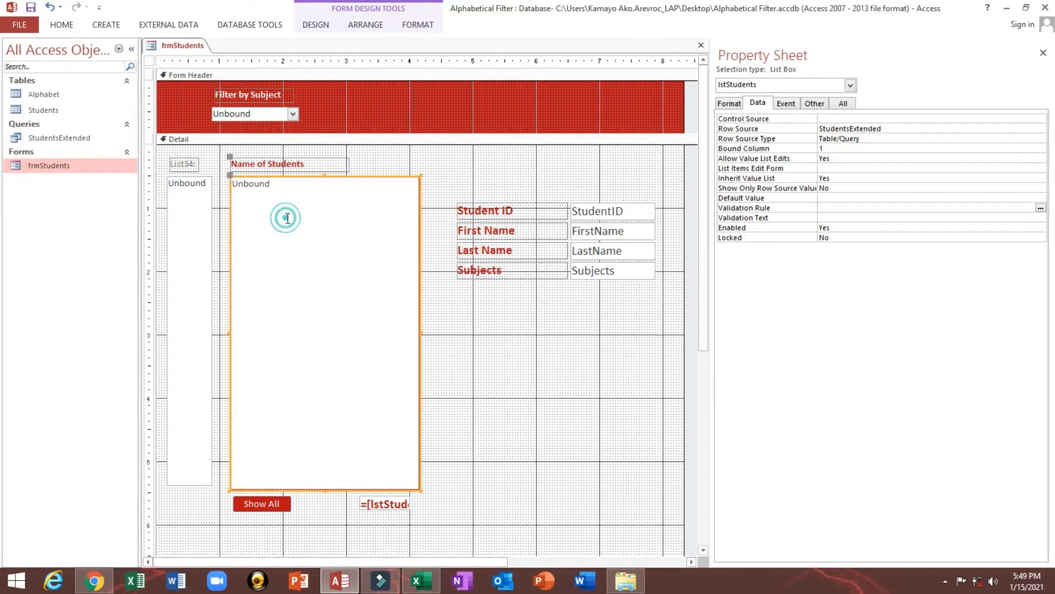
pyautogui.click(61, 24)
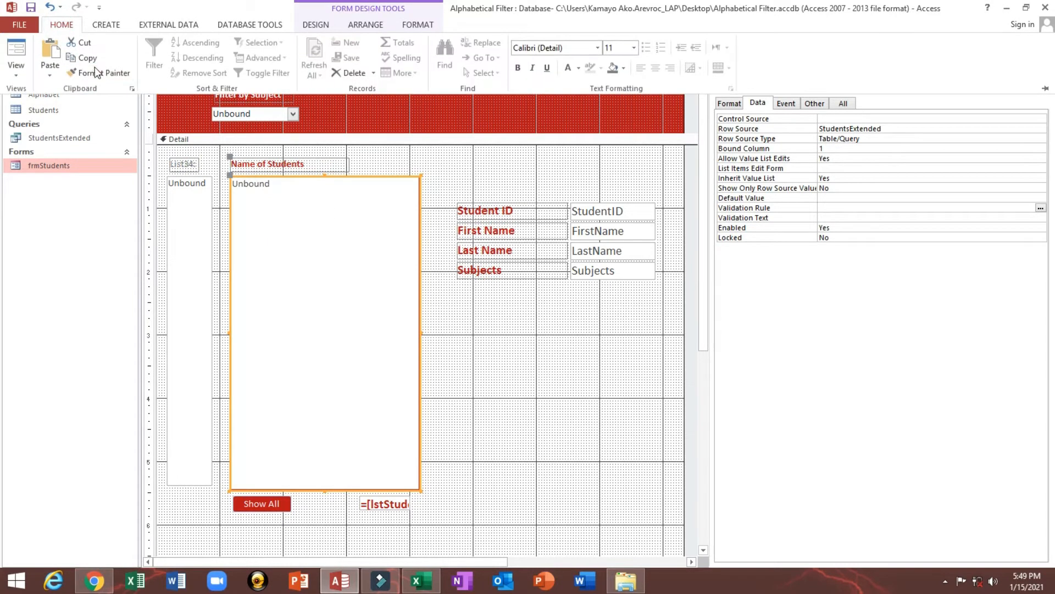
pyautogui.click(96, 73)
pyautogui.click(189, 221)
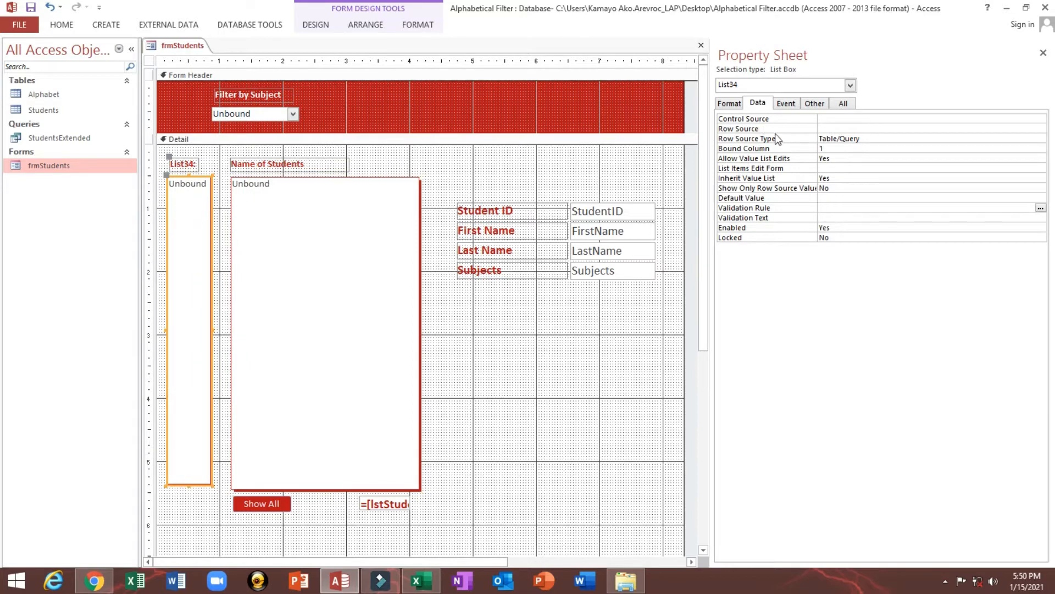
# Set the new list box's Special Effect to Sunken and nudge it slightly away from the student list
pyautogui.click(735, 104)
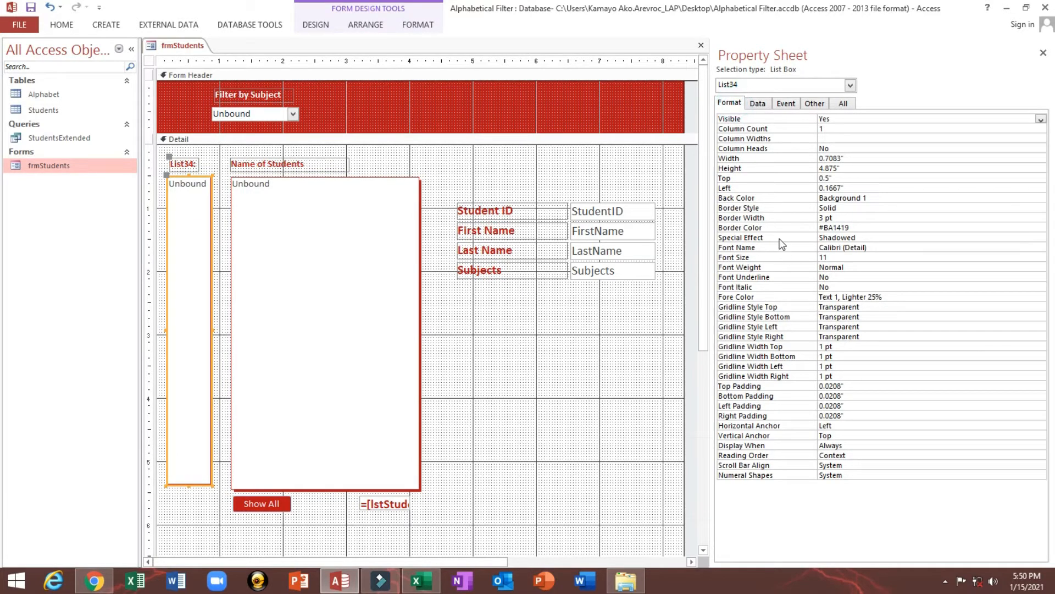
pyautogui.click(779, 239)
pyautogui.click(1041, 238)
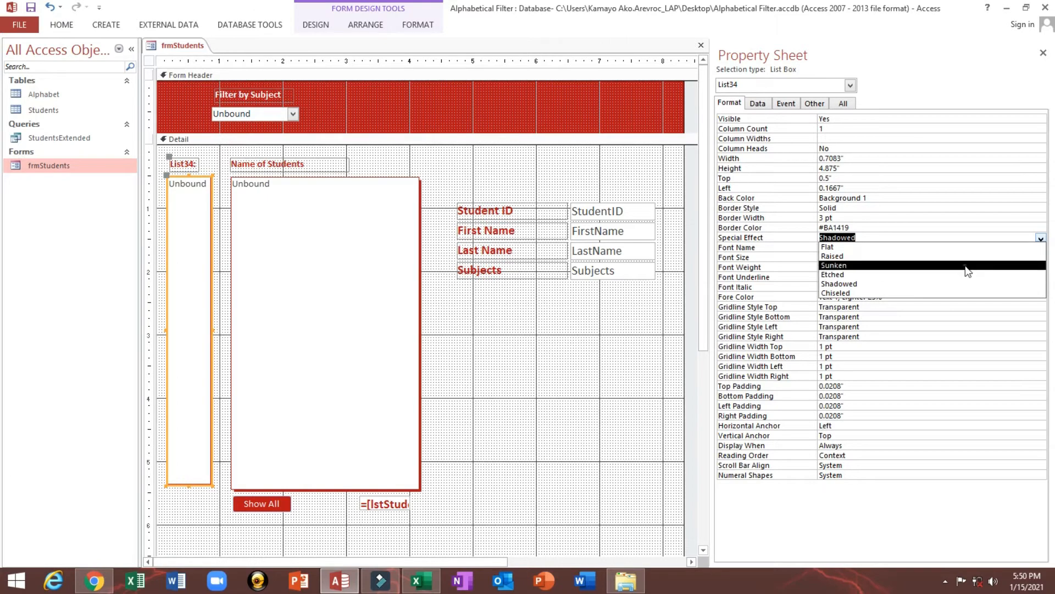
pyautogui.click(966, 266)
pyautogui.click(555, 323)
pyautogui.click(180, 268)
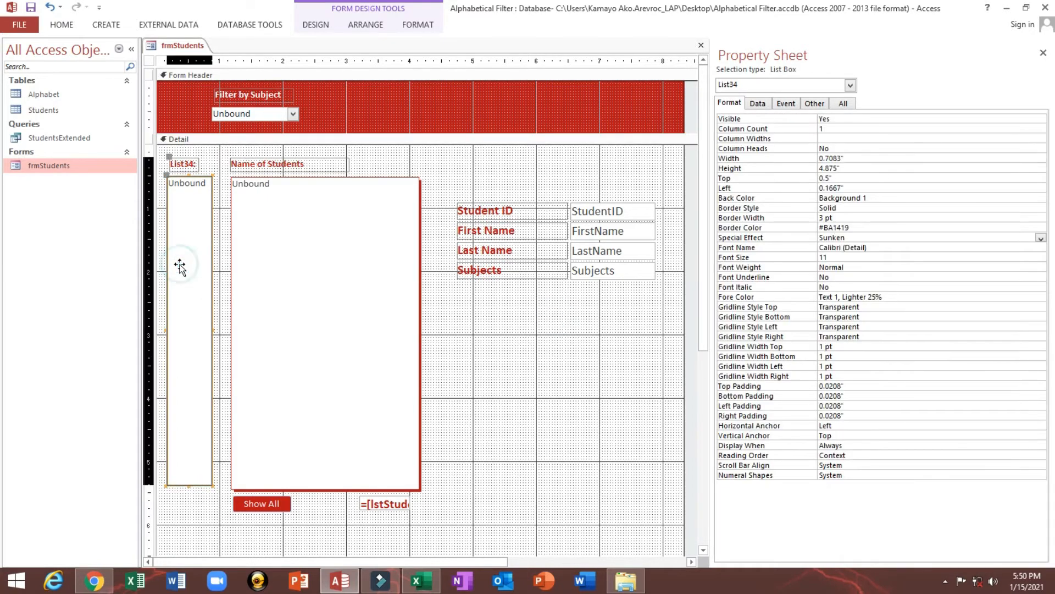
pyautogui.moveTo(180, 268); pyautogui.dragTo(176, 265)
# Widen the new list box's label to about 0.58" and change its caption to Alphabet
pyautogui.click(173, 165)
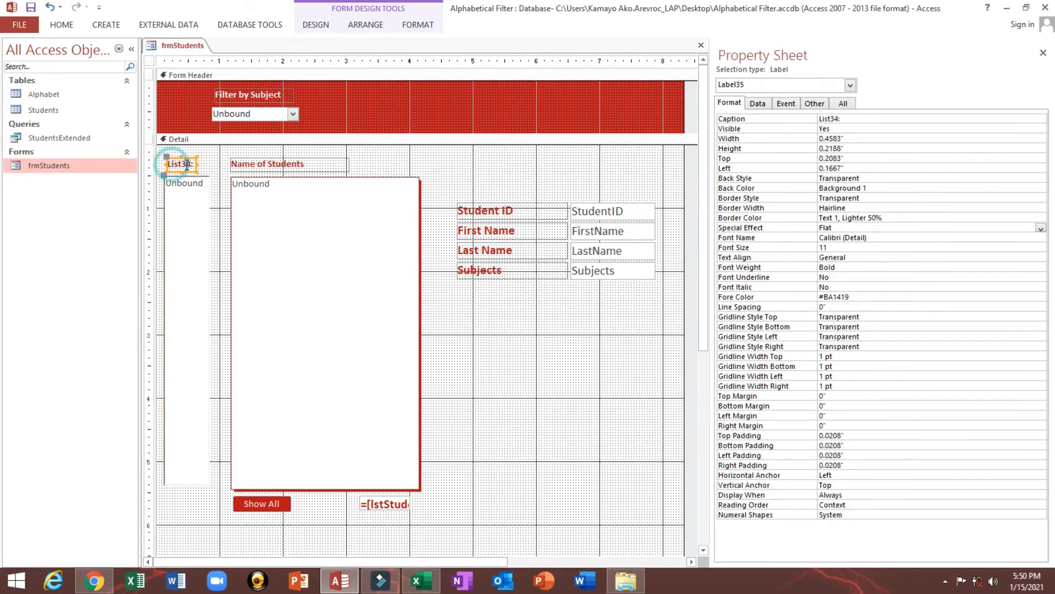
pyautogui.click(197, 165)
pyautogui.doubleClick(187, 164)
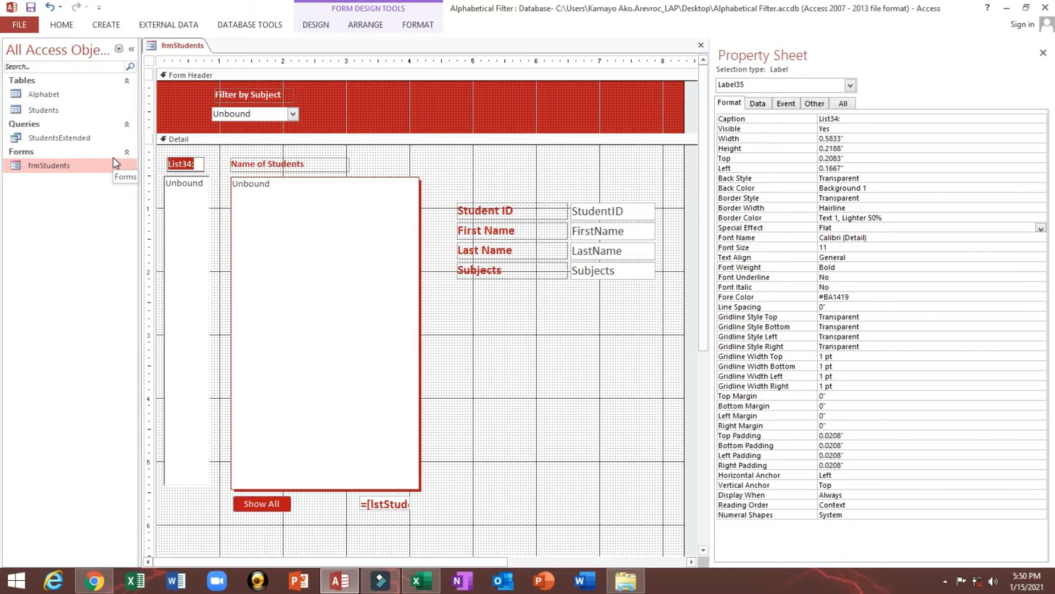
pyautogui.write('Alpa')
pyautogui.press('BackSpace')
pyautogui.write('habet')
pyautogui.click(169, 151)
# Extend the new list box slightly downward, name it lstAlphabet and save the form
pyautogui.click(174, 184)
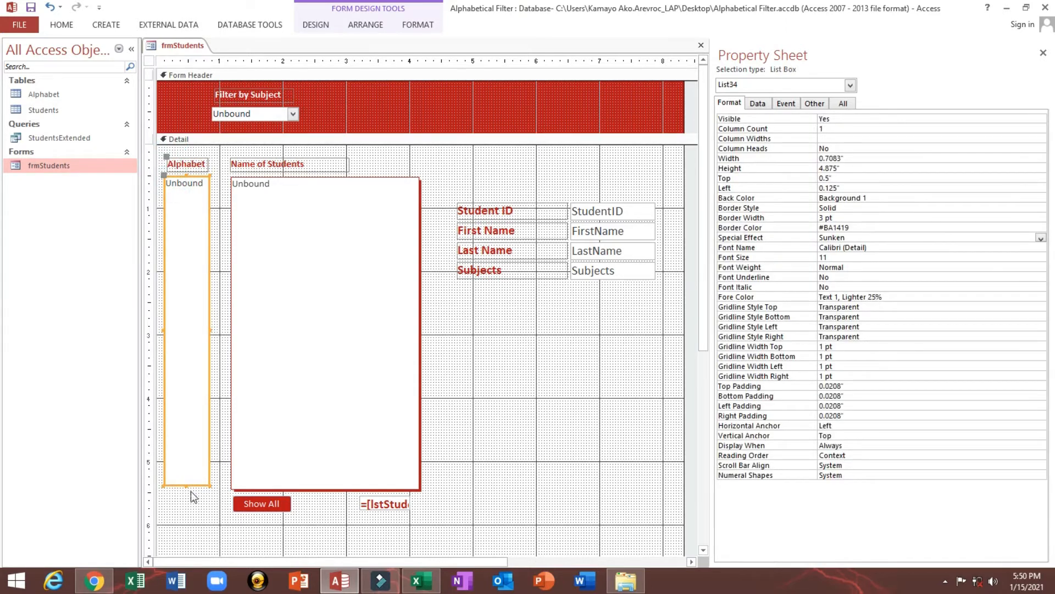
pyautogui.moveTo(188, 485); pyautogui.dragTo(189, 488)
pyautogui.click(823, 102)
pyautogui.click(849, 118)
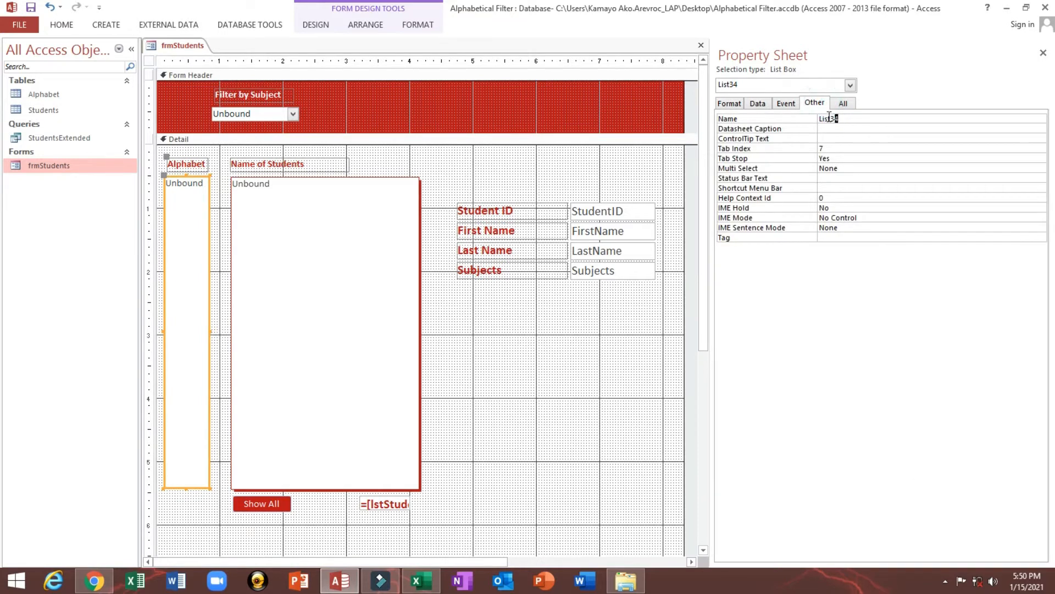
pyautogui.moveTo(829, 117); pyautogui.dragTo(749, 109)
pyautogui.write('lstAl')
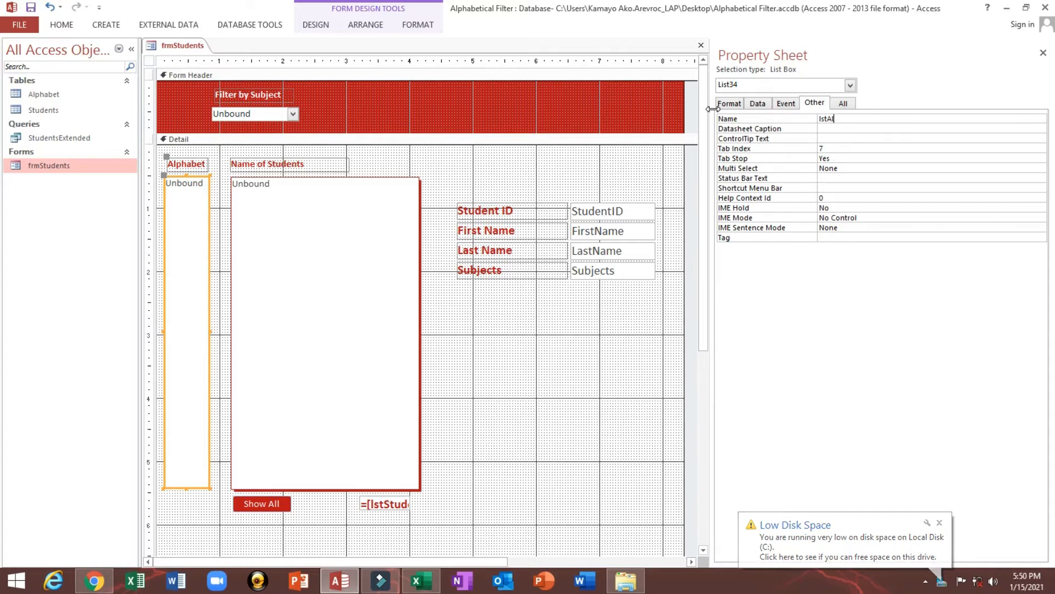
pyautogui.write('phabet')
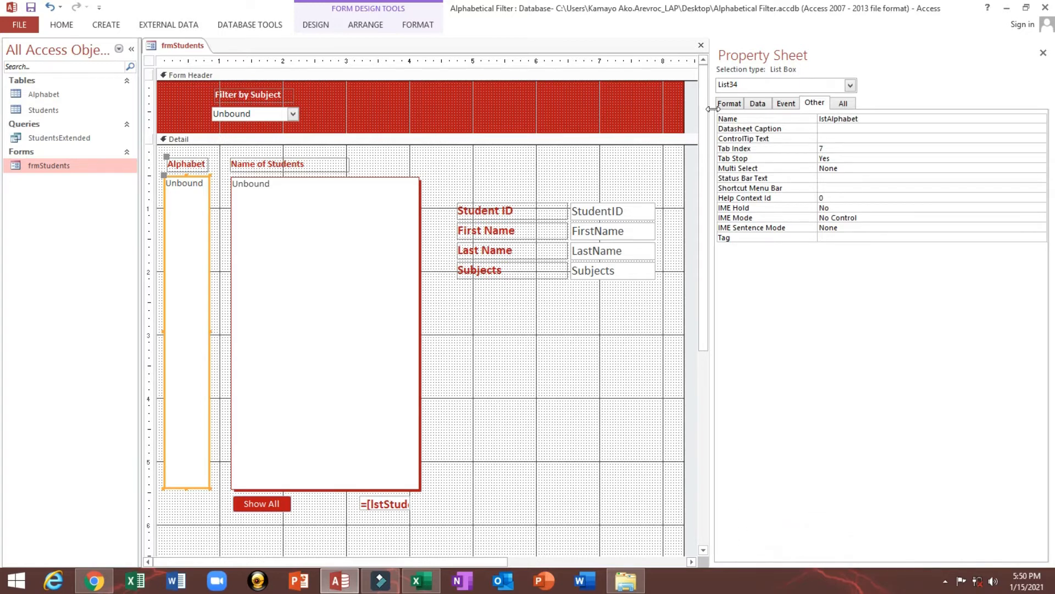
pyautogui.press('Return')
pyautogui.click(29, 9)
# Build a Row Source query for lstAlphabet from the Alphabet table with its Letters field
pyautogui.click(415, 160)
pyautogui.click(178, 214)
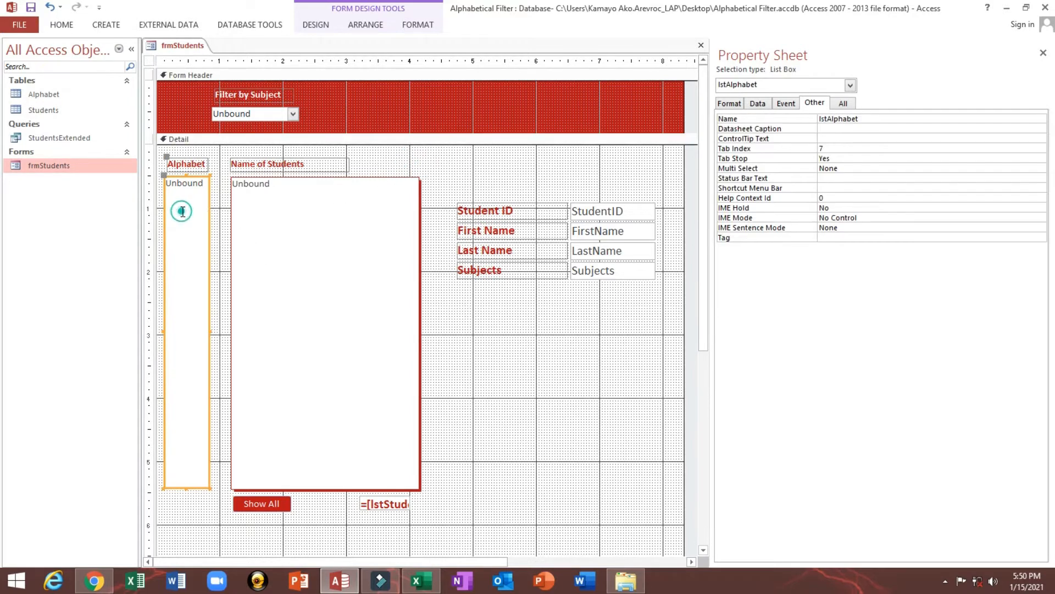
pyautogui.click(757, 106)
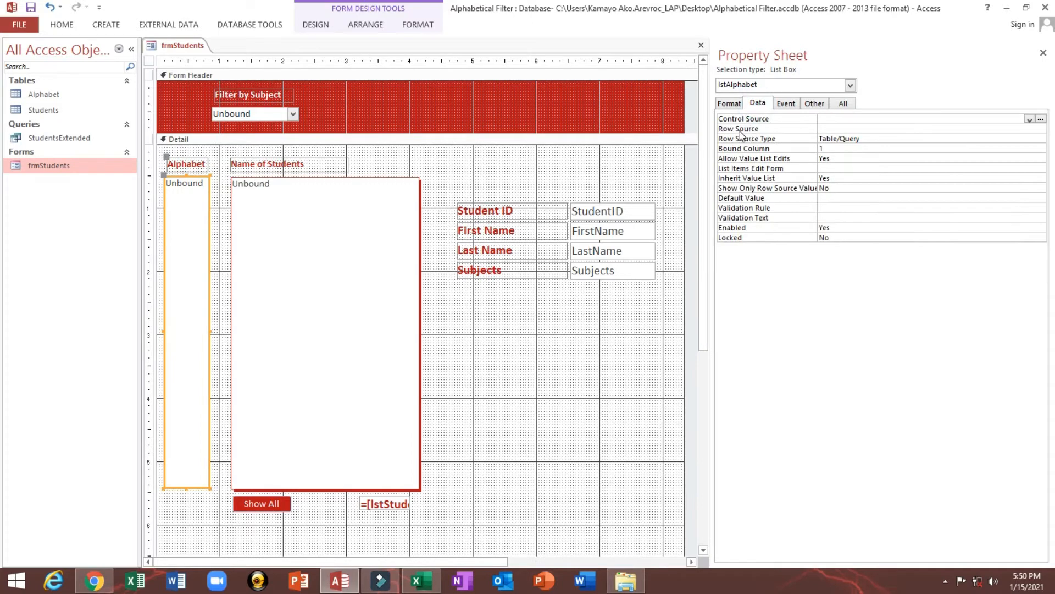
pyautogui.click(740, 130)
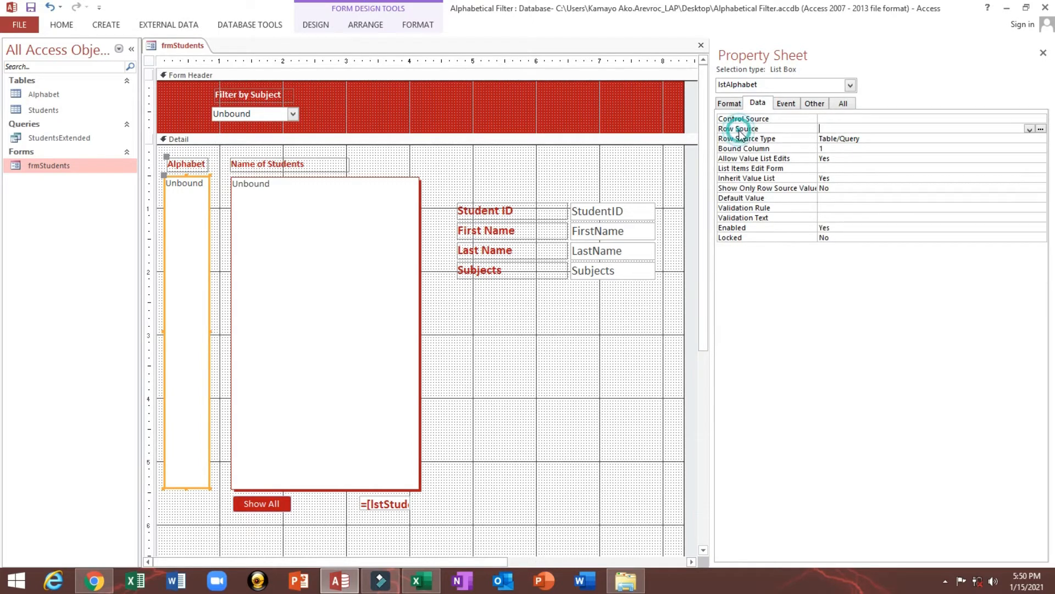
pyautogui.click(1042, 130)
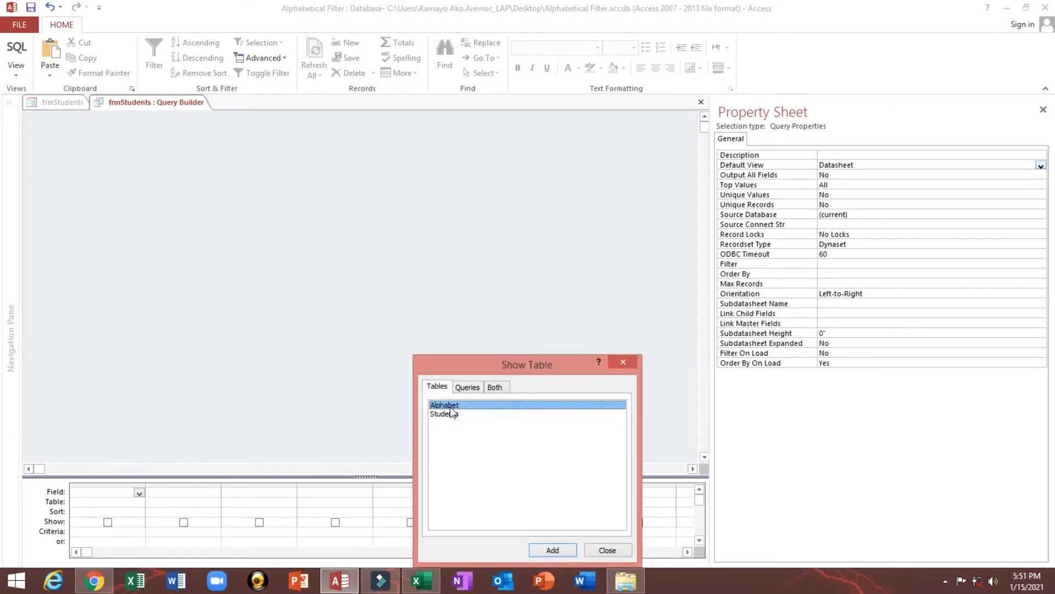
pyautogui.doubleClick(448, 408)
pyautogui.click(607, 550)
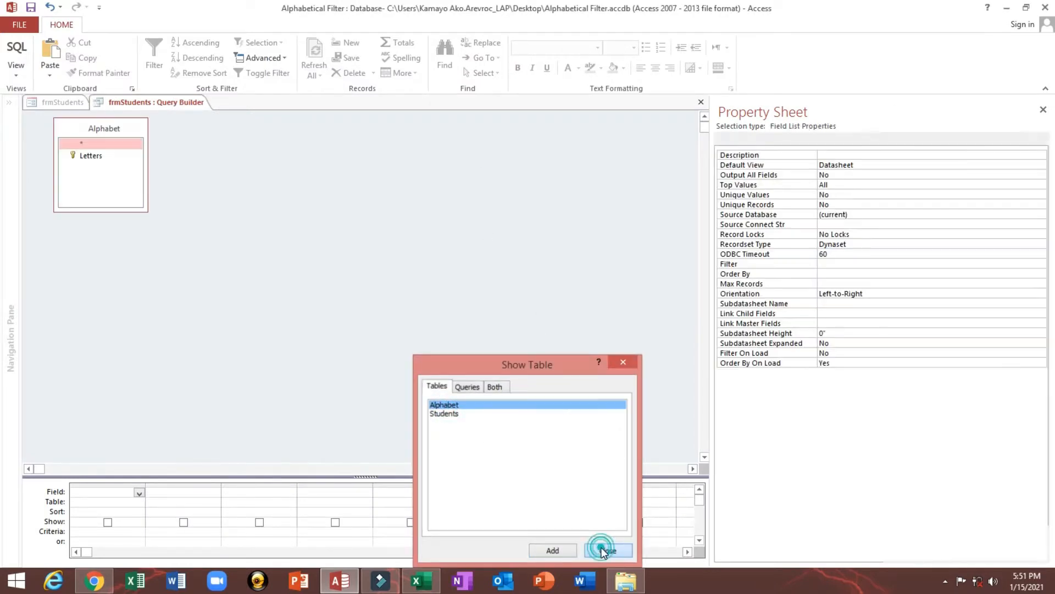
pyautogui.click(84, 157)
pyautogui.doubleClick(85, 158)
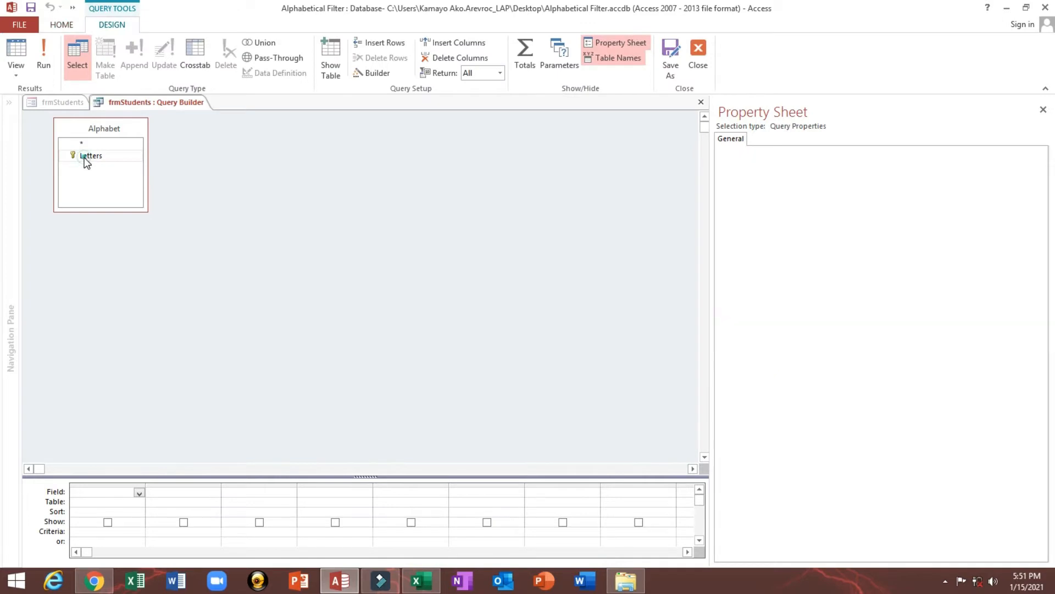
# Run the letters query, narrow its result column, and close the query builder, saving the SQL to the Row Source
pyautogui.click(45, 52)
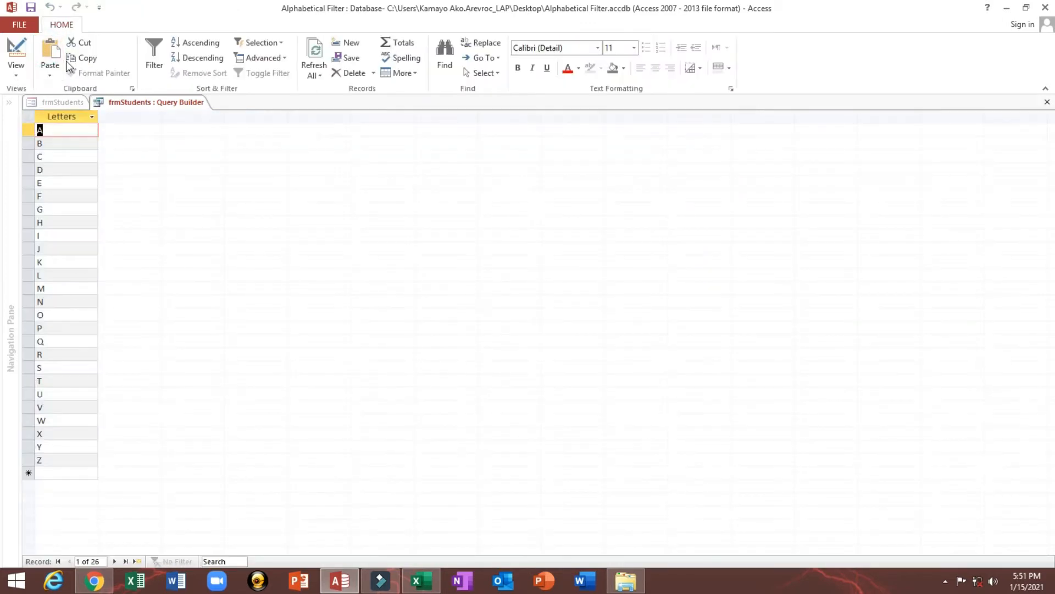
pyautogui.moveTo(98, 117); pyautogui.dragTo(71, 117)
pyautogui.click(1048, 105)
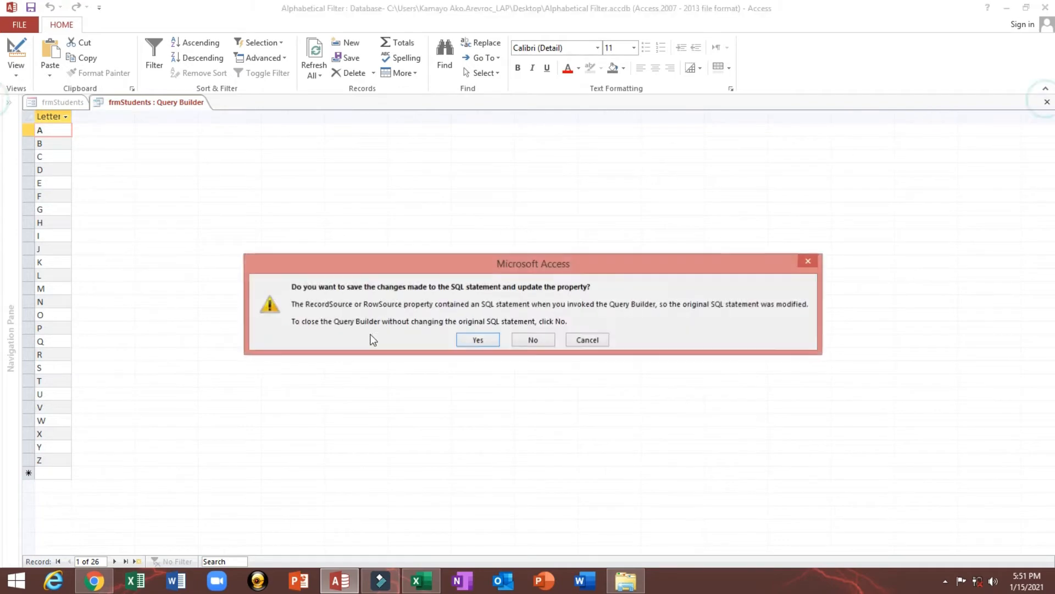
pyautogui.click(486, 339)
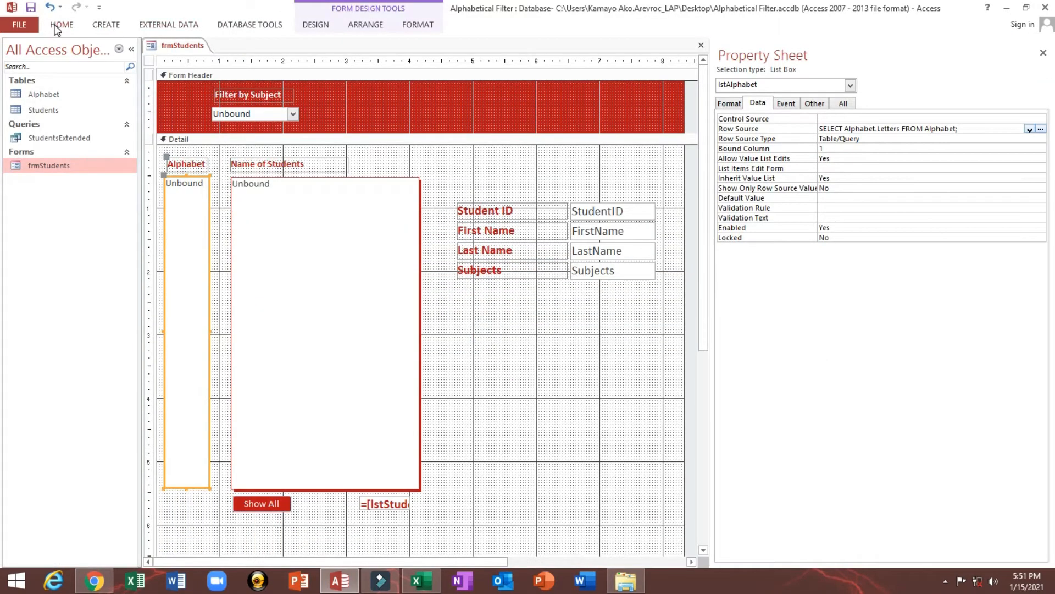
# Show the student form in Form view and try selecting several different letters in the Alphabet list
pyautogui.click(60, 25)
pyautogui.click(18, 55)
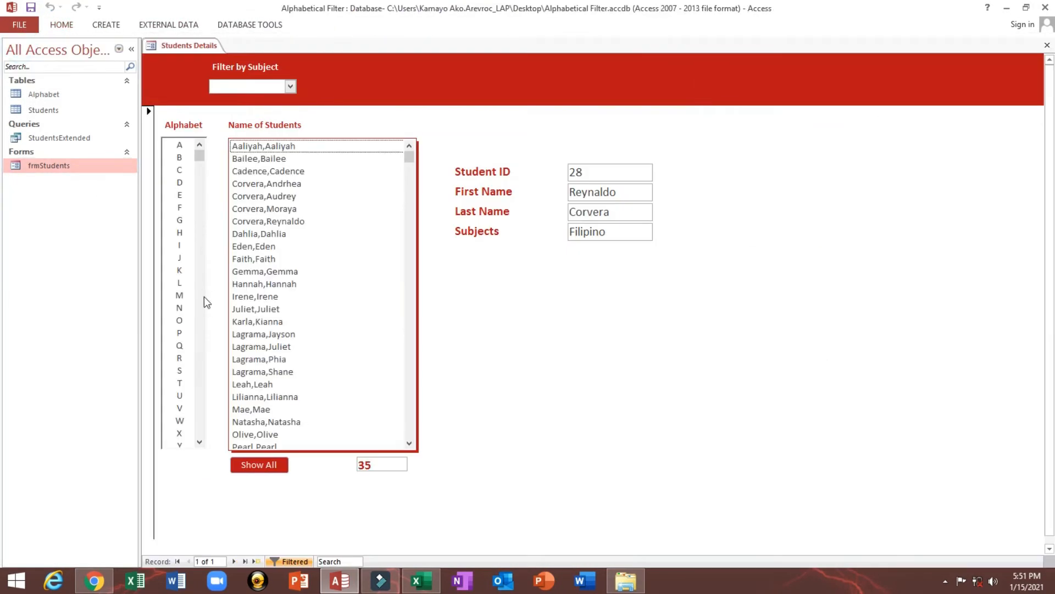
pyautogui.click(183, 186)
pyautogui.click(181, 170)
pyautogui.click(180, 146)
pyautogui.click(180, 173)
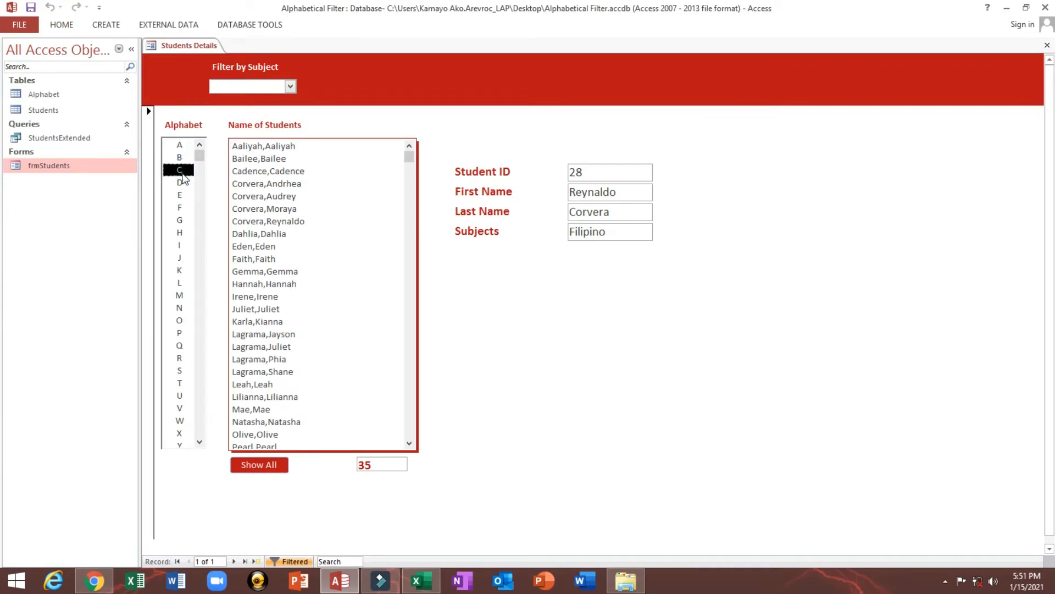
pyautogui.click(177, 222)
pyautogui.click(174, 159)
pyautogui.click(179, 233)
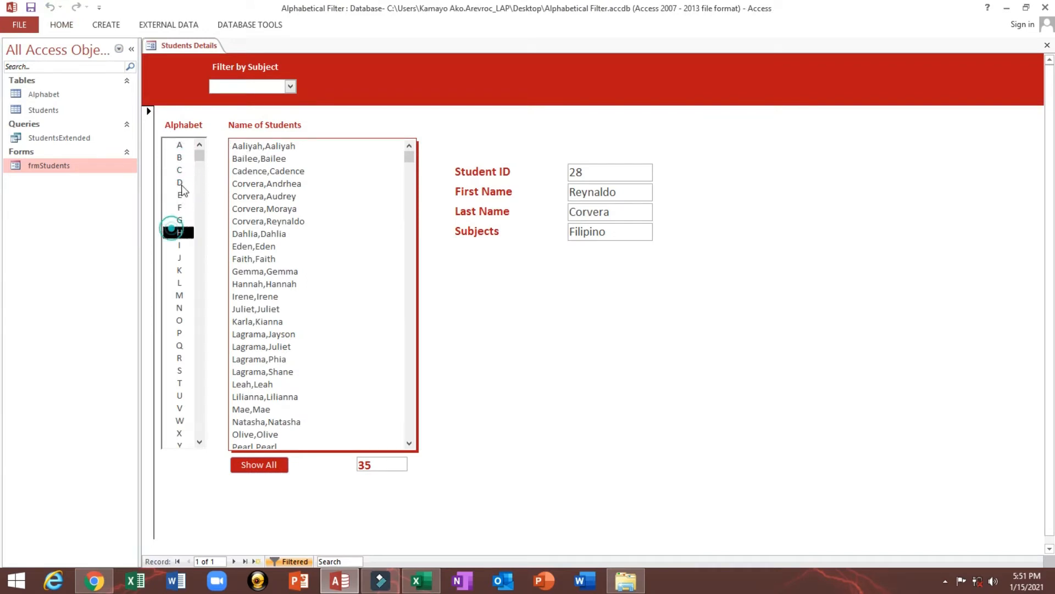
# Return the form to Design view and left-align the Alphabet label with its list box
pyautogui.rightClick(491, 114)
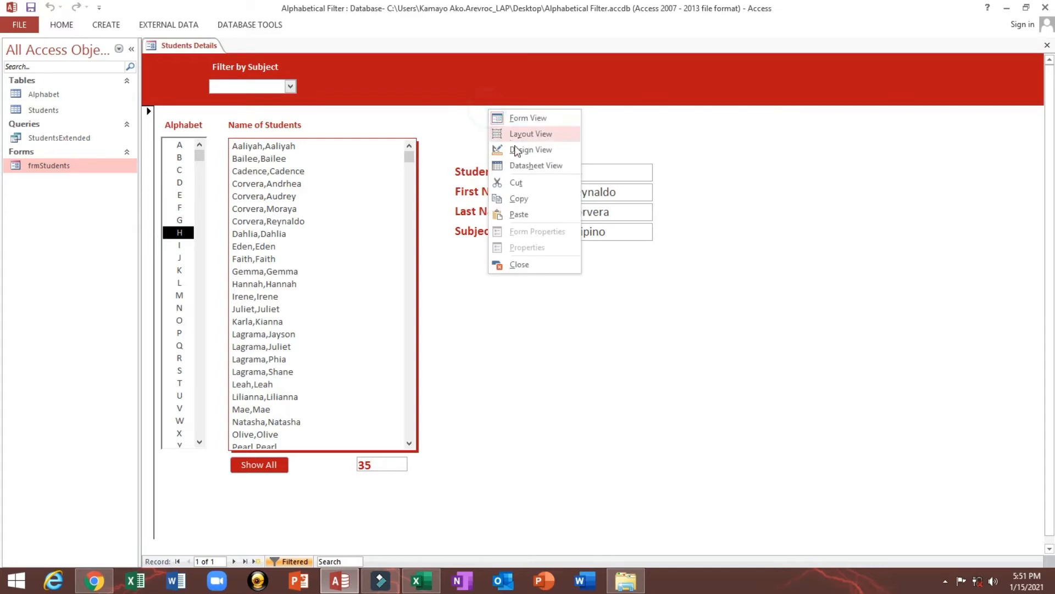
pyautogui.click(517, 150)
pyautogui.scroll(-2, 355, 229)
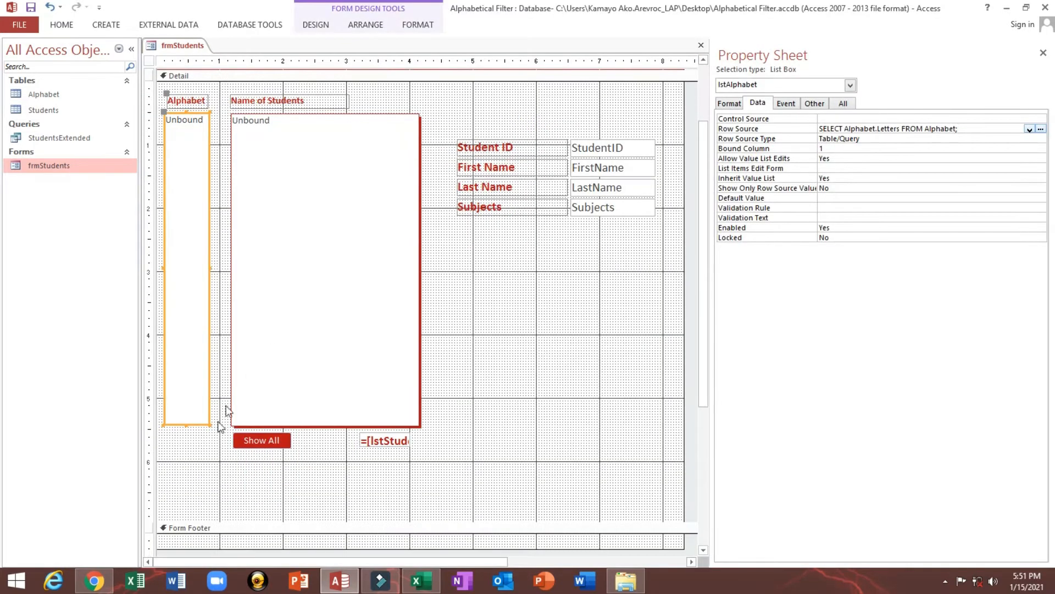
pyautogui.moveTo(198, 455); pyautogui.dragTo(207, 106)
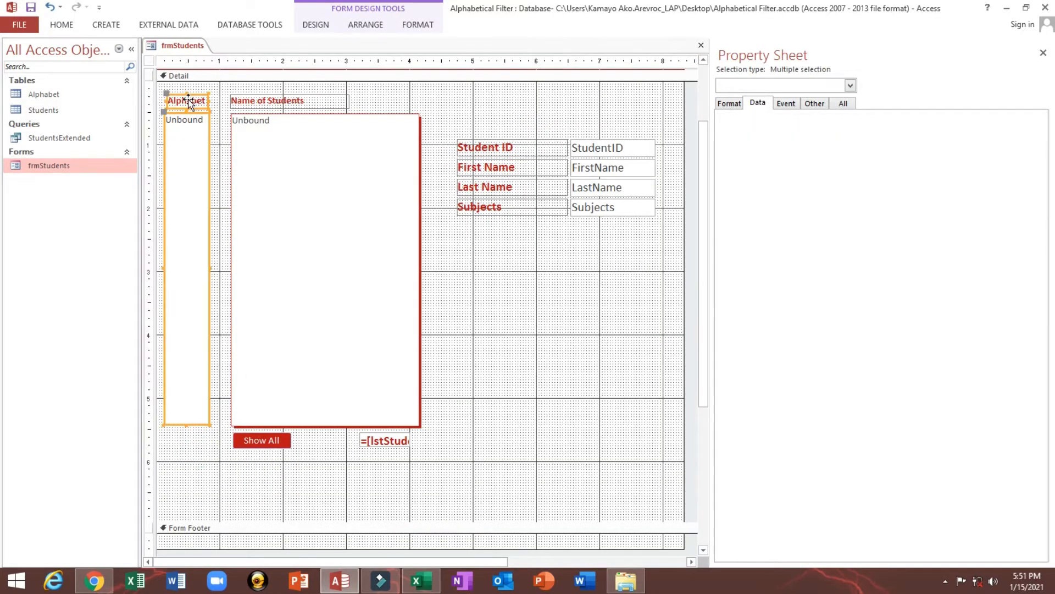
pyautogui.rightClick(189, 101)
pyautogui.click(252, 309)
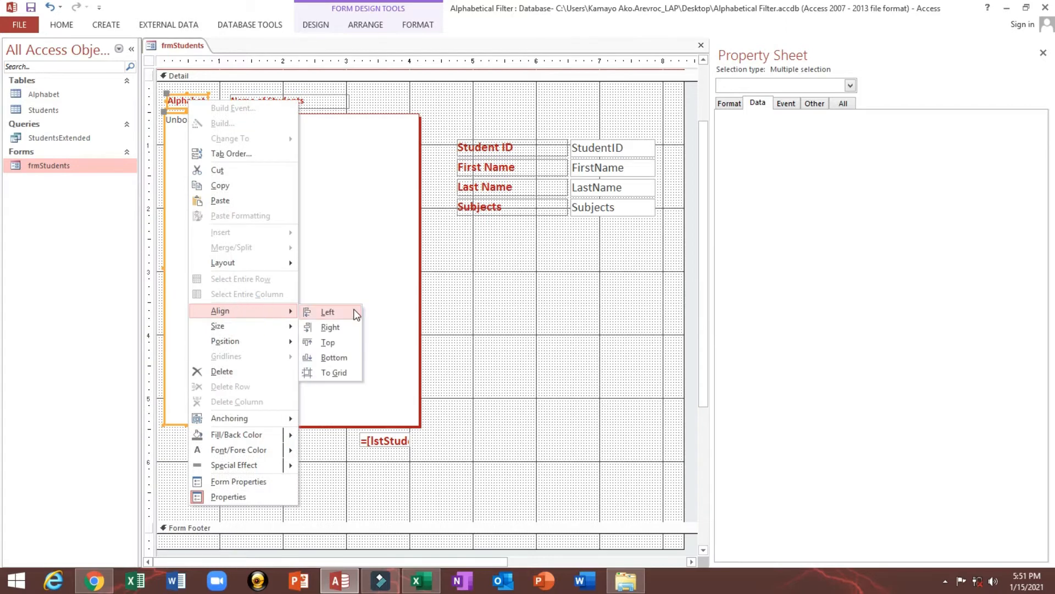
pyautogui.click(353, 308)
# Size the Alphabet label and list box to the widest, and widen both slightly to about 0.75"
pyautogui.rightClick(186, 138)
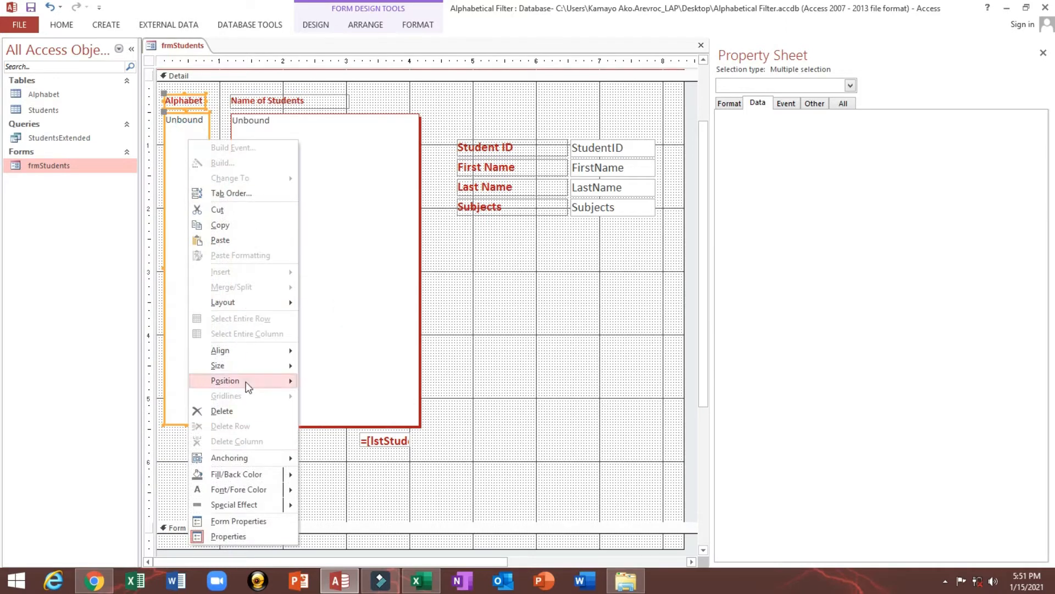
pyautogui.click(238, 364)
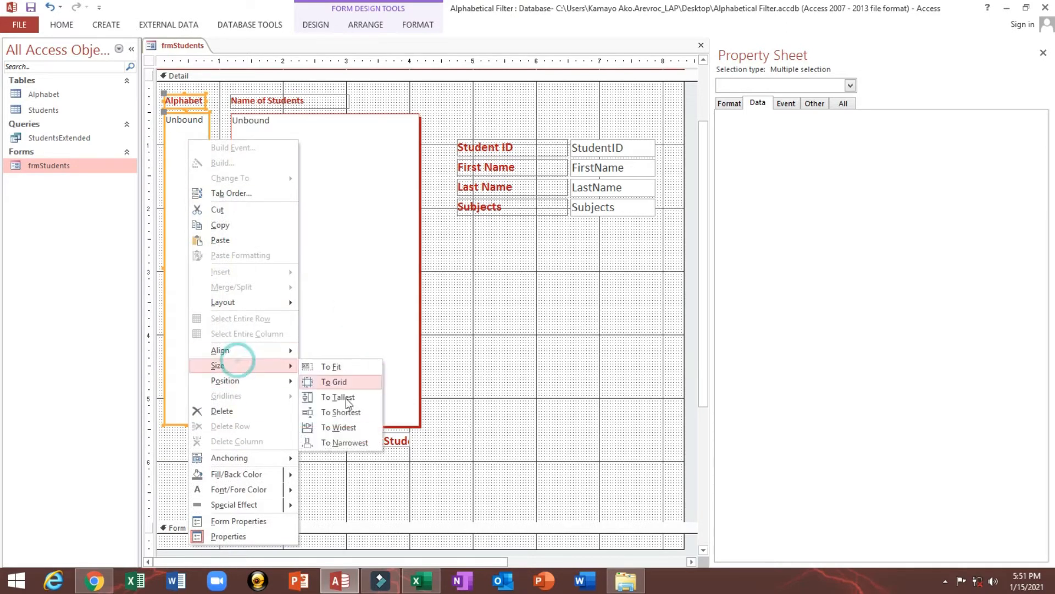
pyautogui.click(340, 427)
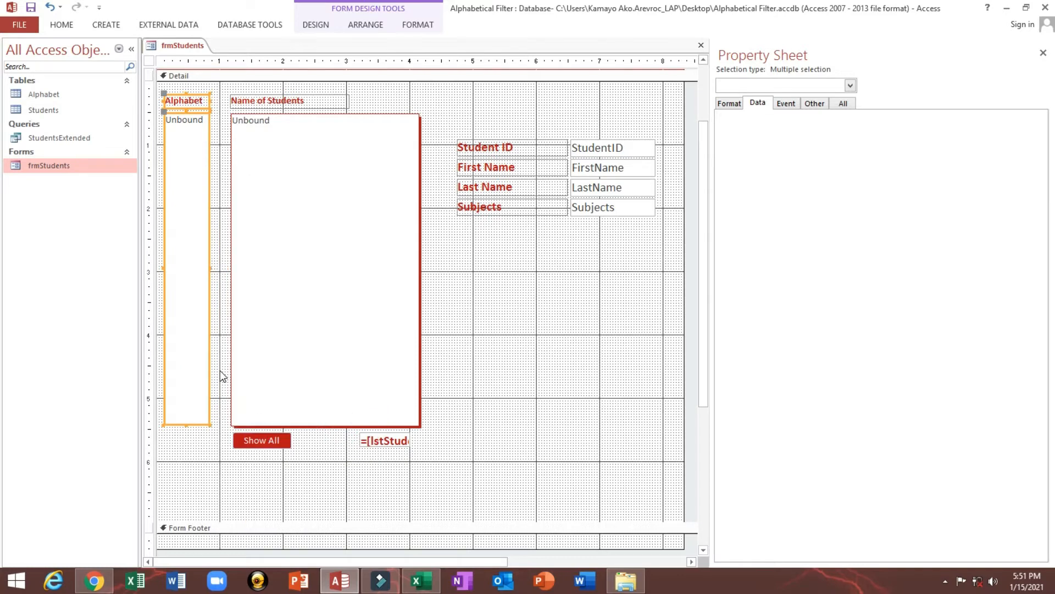
pyautogui.hotkey('shift', 'Right')
pyautogui.click(187, 408)
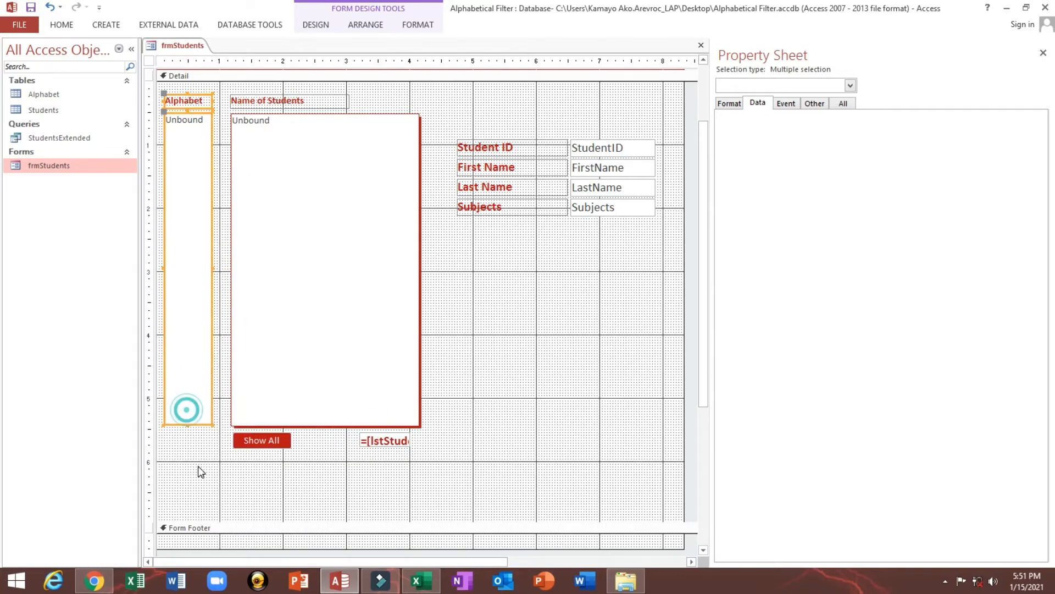
# Extend only the lstAlphabet list box slightly downward and check how the letters fit in Form view
pyautogui.click(198, 464)
pyautogui.click(189, 424)
pyautogui.hotkey('shift', 'Down')
pyautogui.hotkey('shift', 'Down')
pyautogui.hotkey('shift', 'Down')
pyautogui.hotkey('shift', 'Down')
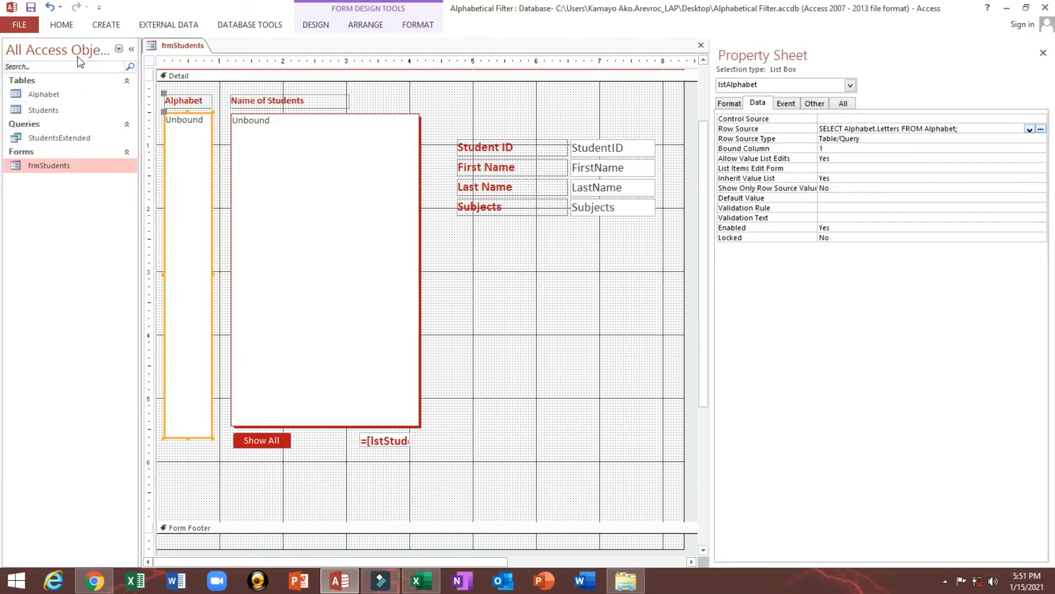
pyautogui.click(62, 24)
pyautogui.click(15, 44)
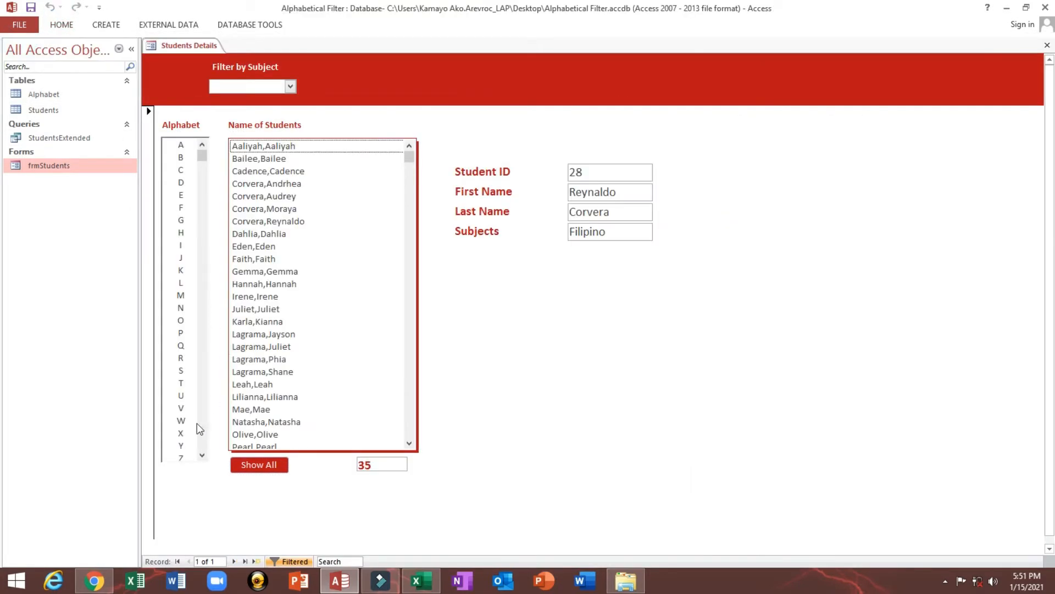
# In Design view, move the Show All button and the count text box together slightly down, away from the student list
pyautogui.rightClick(555, 381)
pyautogui.click(569, 420)
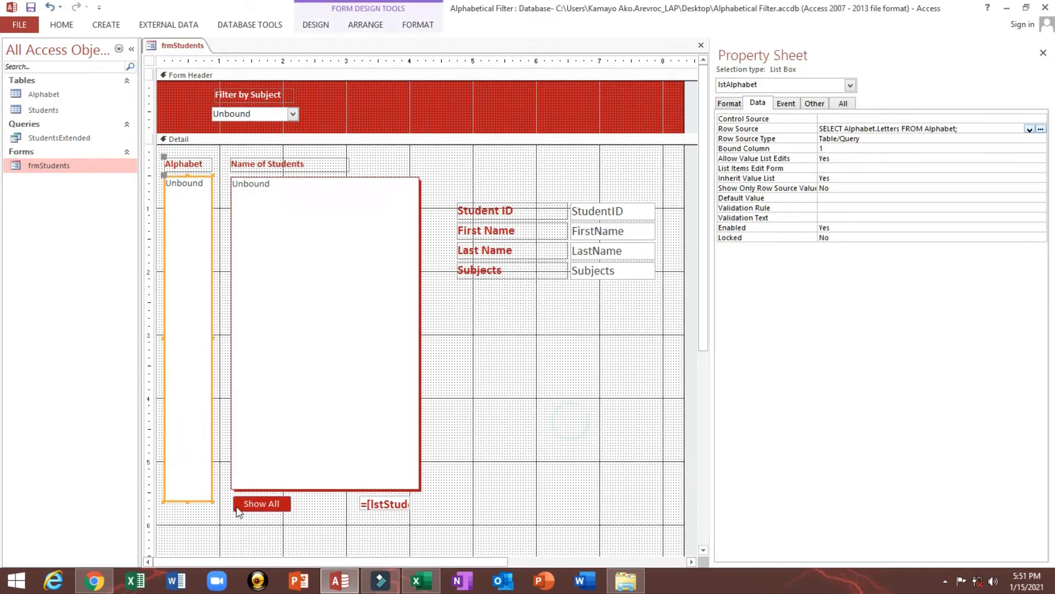
pyautogui.scroll(-5, 238, 511)
pyautogui.moveTo(254, 422); pyautogui.dragTo(399, 385)
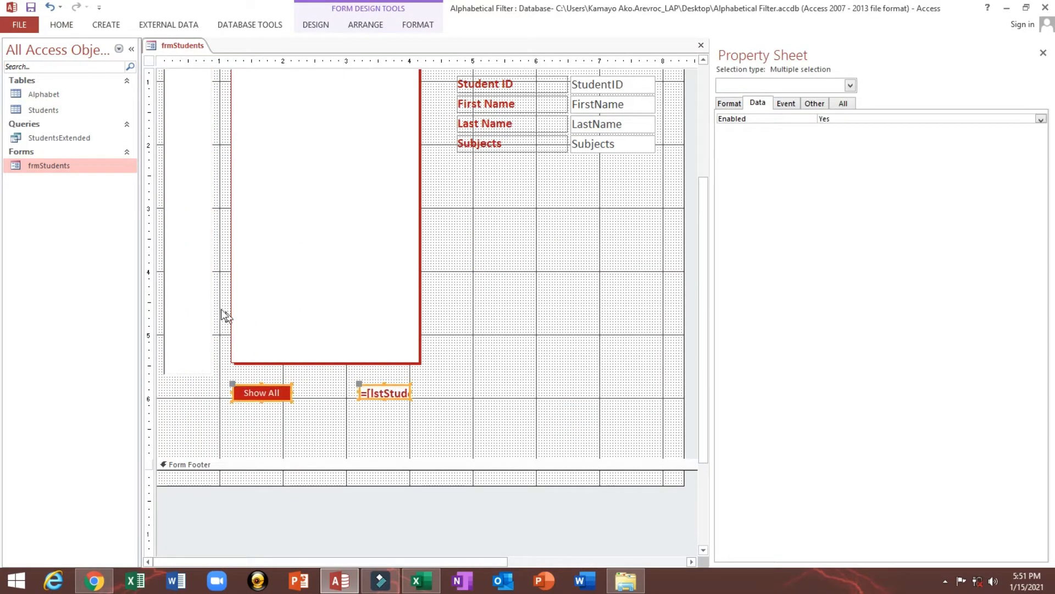
# Lengthen lstAlphabet to a height of about 5.25" and check in Form view that all letters fit
pyautogui.click(205, 302)
pyautogui.hotkey('shift', 'Down')
pyautogui.hotkey('shift', 'Down')
pyautogui.hotkey('shift', 'Down')
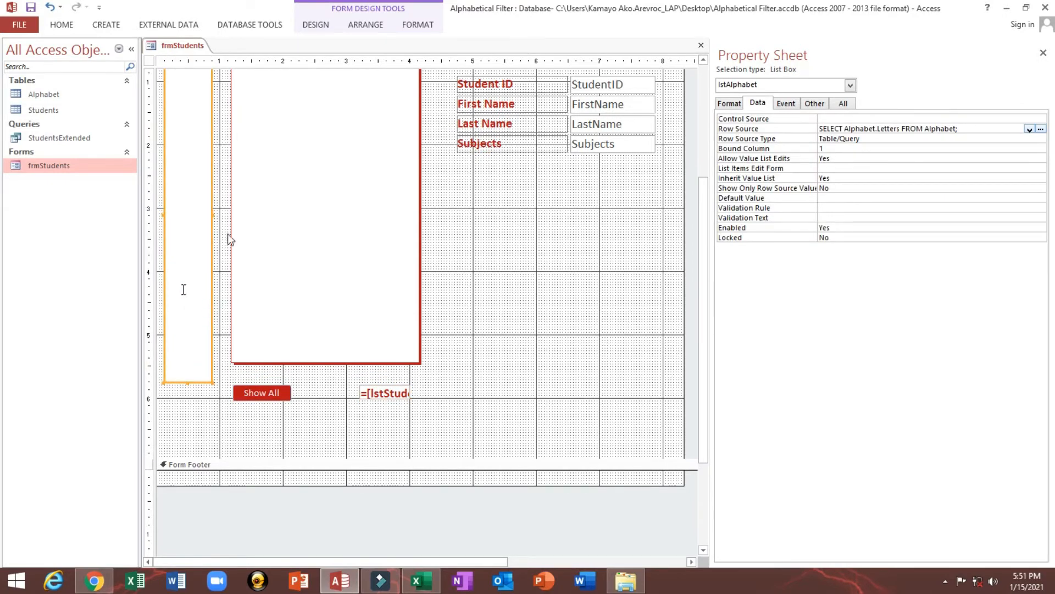
pyautogui.click(71, 22)
pyautogui.click(32, 45)
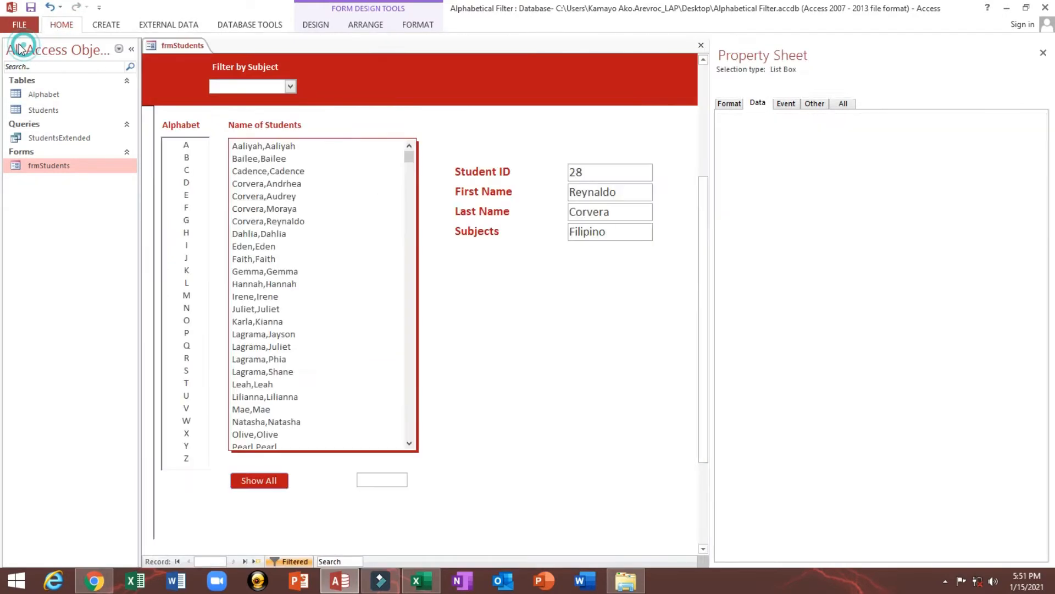
# Back in Design view, nudge the Show All button and the count text box a little further down
pyautogui.rightClick(514, 401)
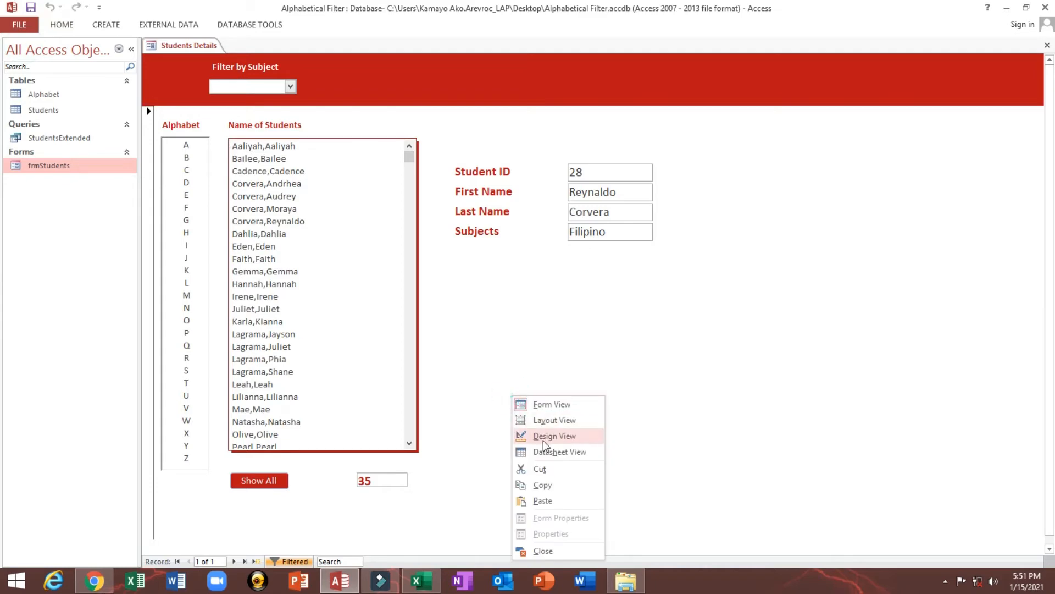
pyautogui.click(543, 440)
pyautogui.scroll(-3, 318, 412)
pyautogui.moveTo(273, 361); pyautogui.dragTo(381, 326)
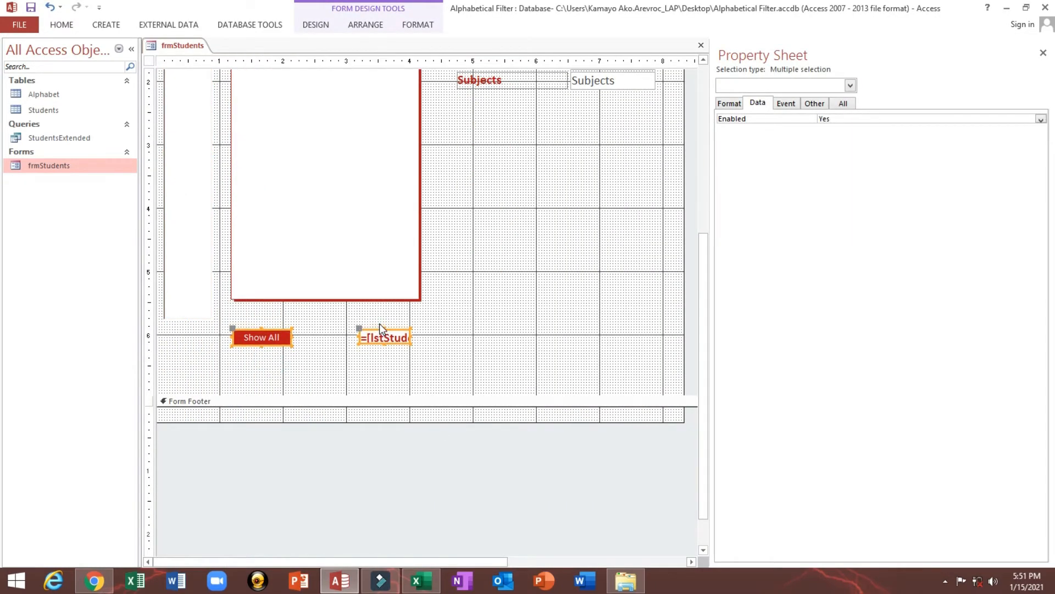
# Align the tops of the Alphabet and student list boxes and size both to the tallest
pyautogui.scroll(3, 391, 332)
pyautogui.click(261, 208)
pyautogui.keyDown('shift'); pyautogui.click(189, 187); pyautogui.keyUp('shift')
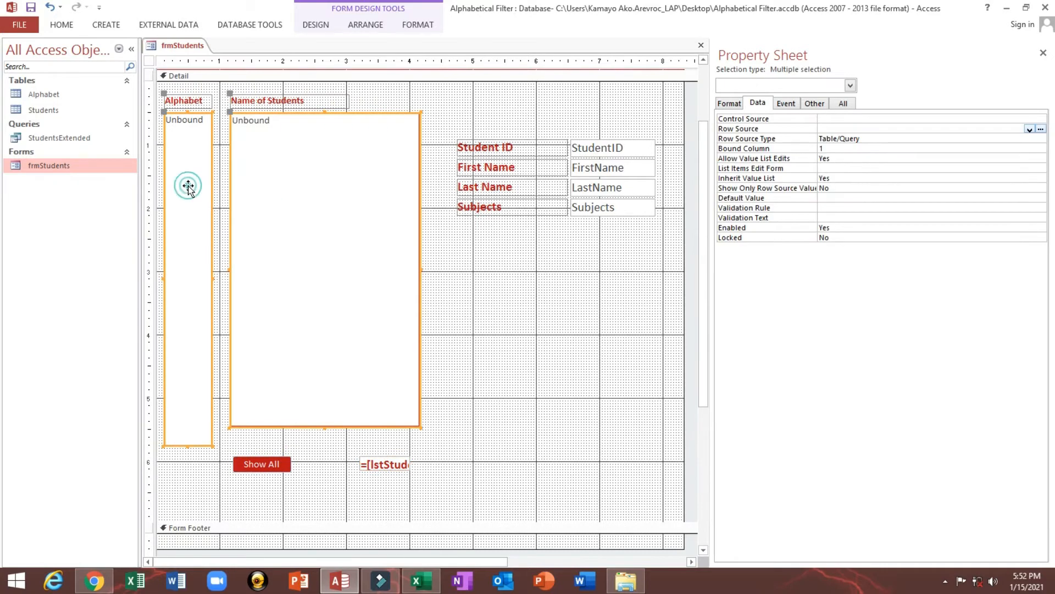
pyautogui.rightClick(289, 163)
pyautogui.moveTo(339, 372)
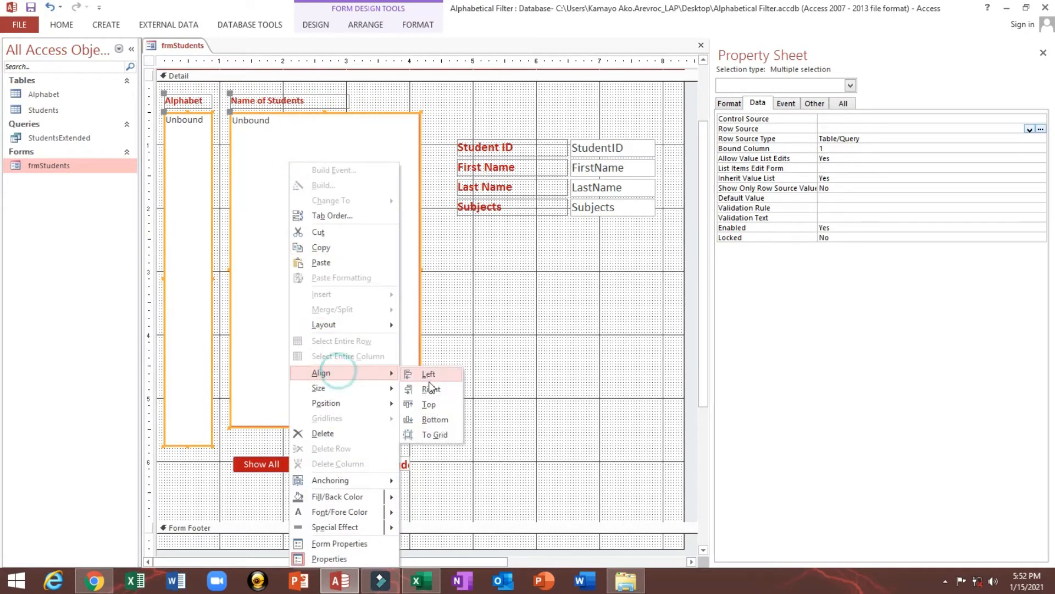
pyautogui.click(431, 405)
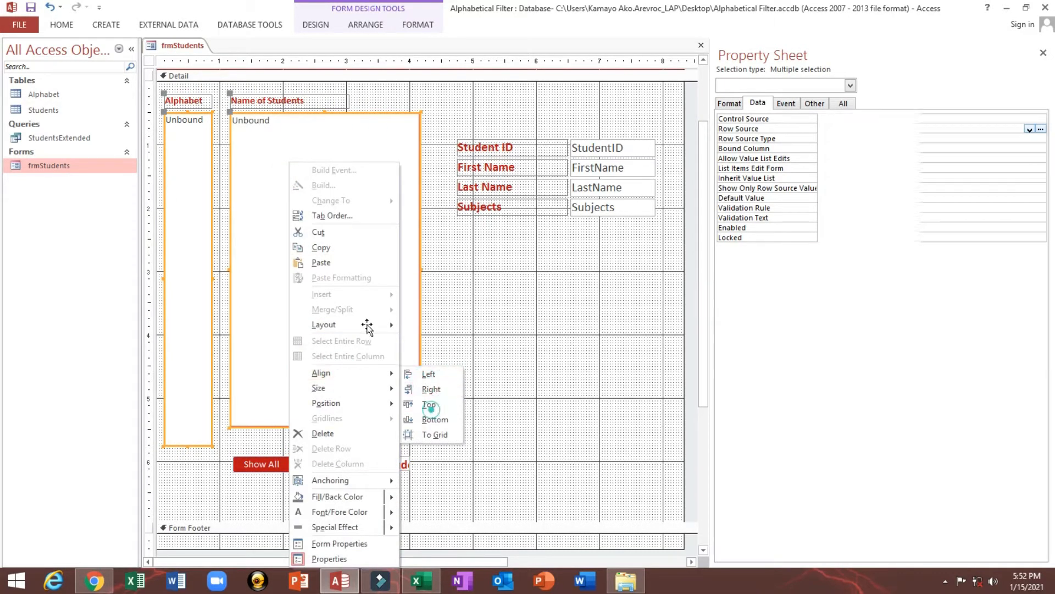
pyautogui.rightClick(328, 213)
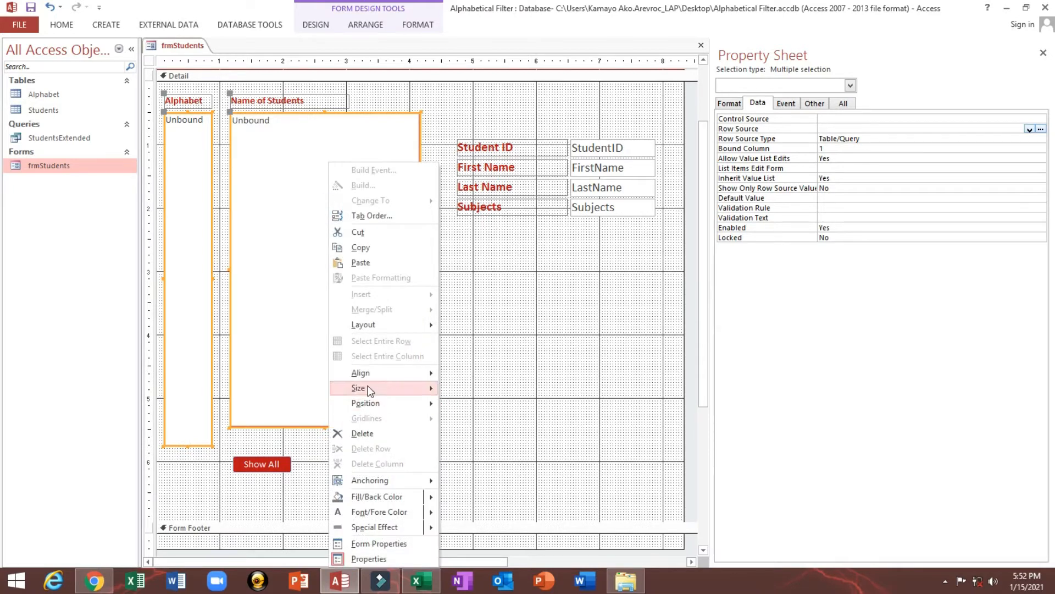
pyautogui.moveTo(364, 386)
pyautogui.click(487, 419)
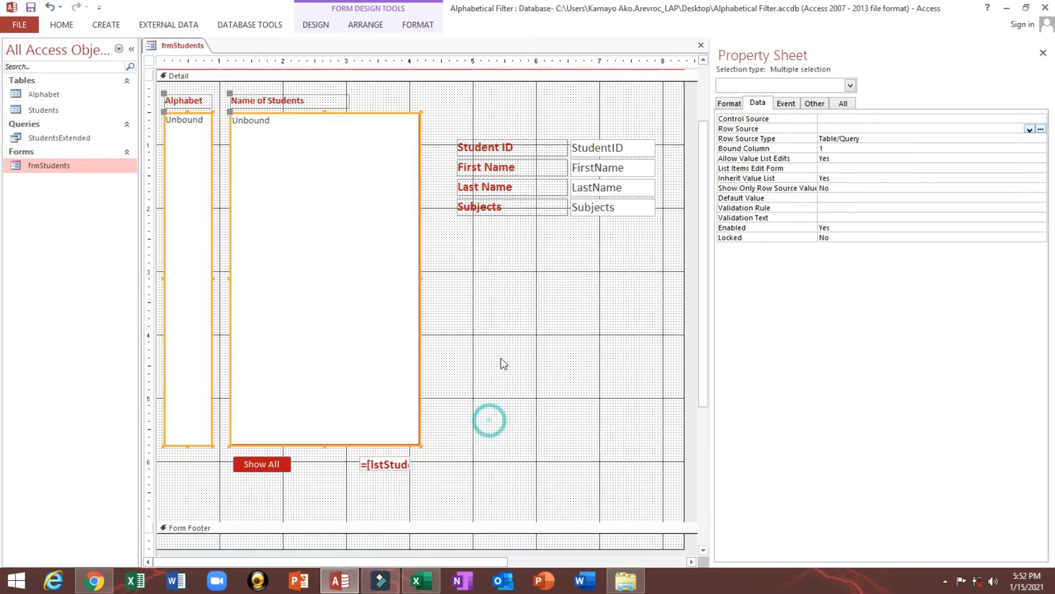
pyautogui.click(509, 325)
# Copy the Show All button's Back Color #BA1419 into lstAlphabet's Fore Color and make the list box's text bold
pyautogui.click(194, 225)
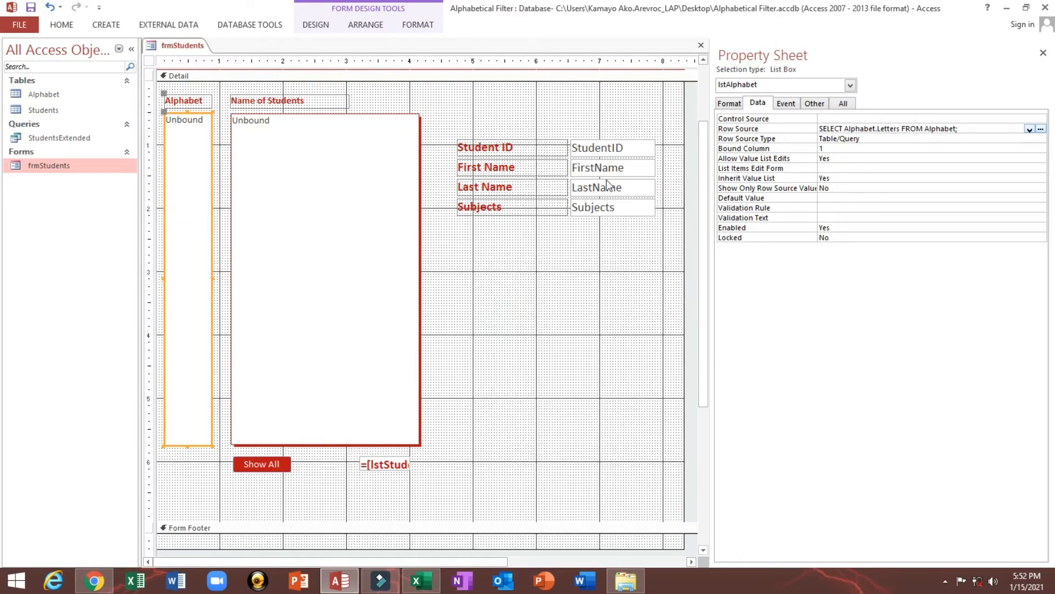
pyautogui.click(254, 468)
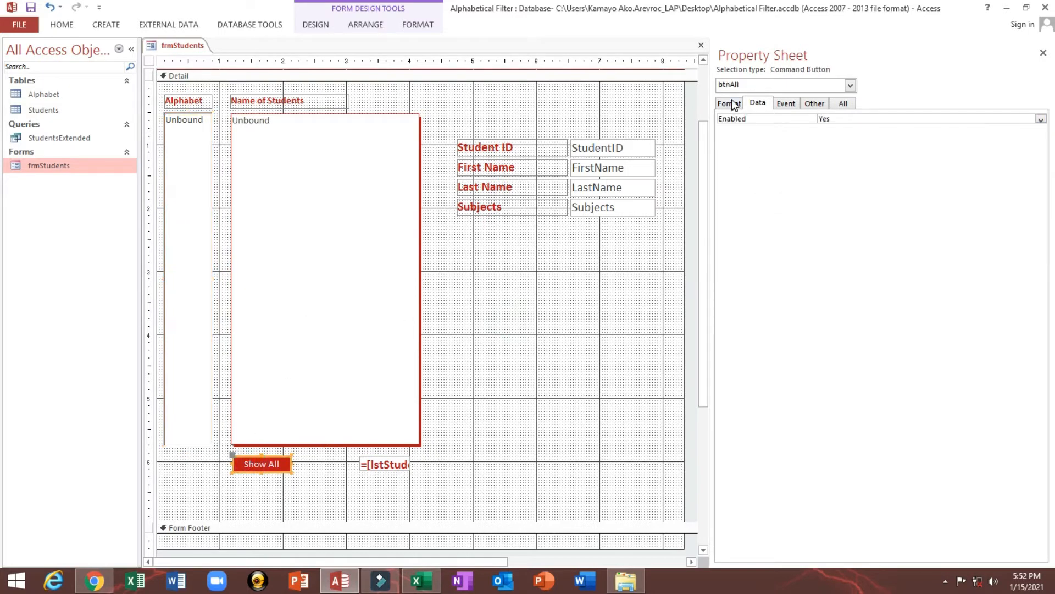
pyautogui.click(730, 102)
pyautogui.click(766, 243)
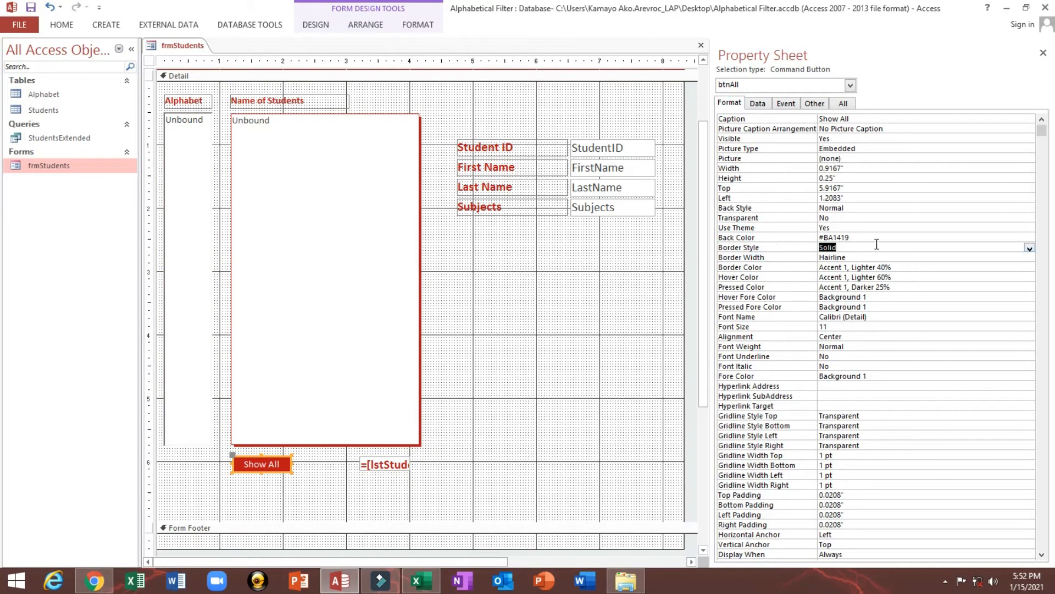
pyautogui.moveTo(877, 241); pyautogui.dragTo(778, 240)
pyautogui.hotkey('ctrl', 'c')
pyautogui.click(184, 200)
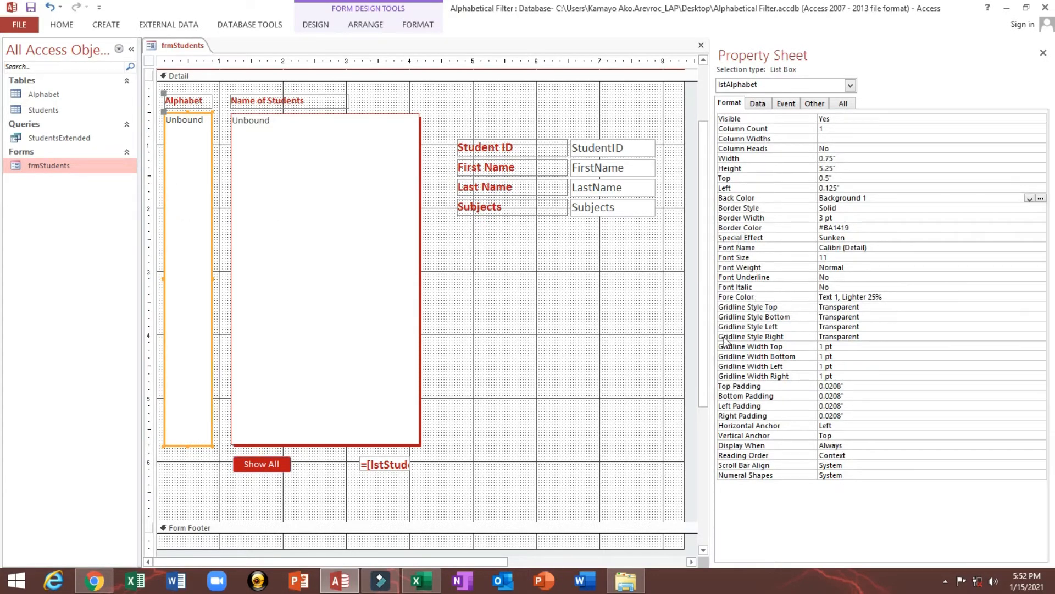
pyautogui.click(726, 296)
pyautogui.hotkey('ctrl', 'v')
pyautogui.press('Return')
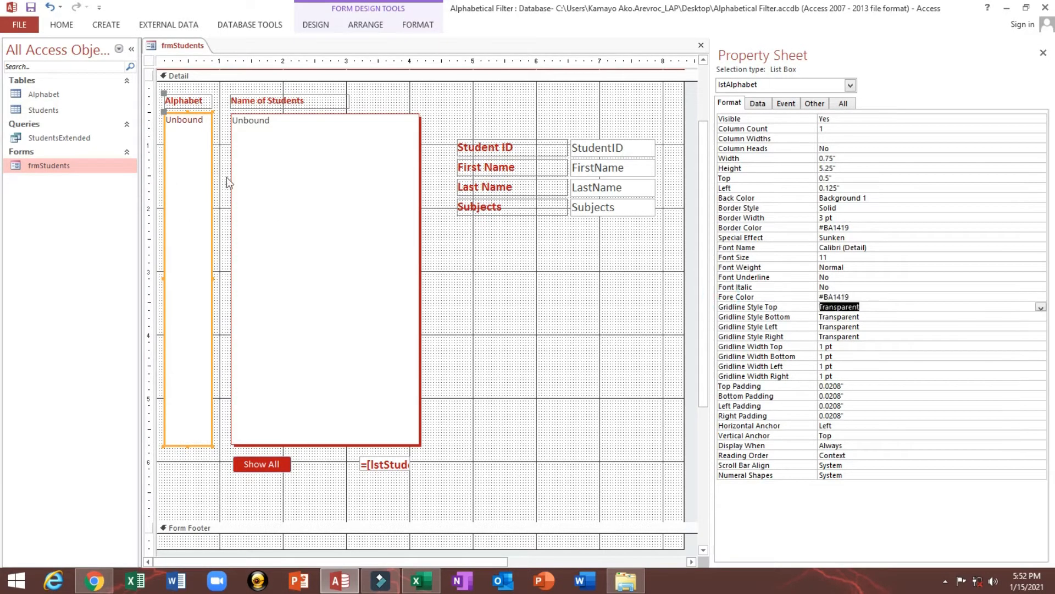
pyautogui.click(66, 27)
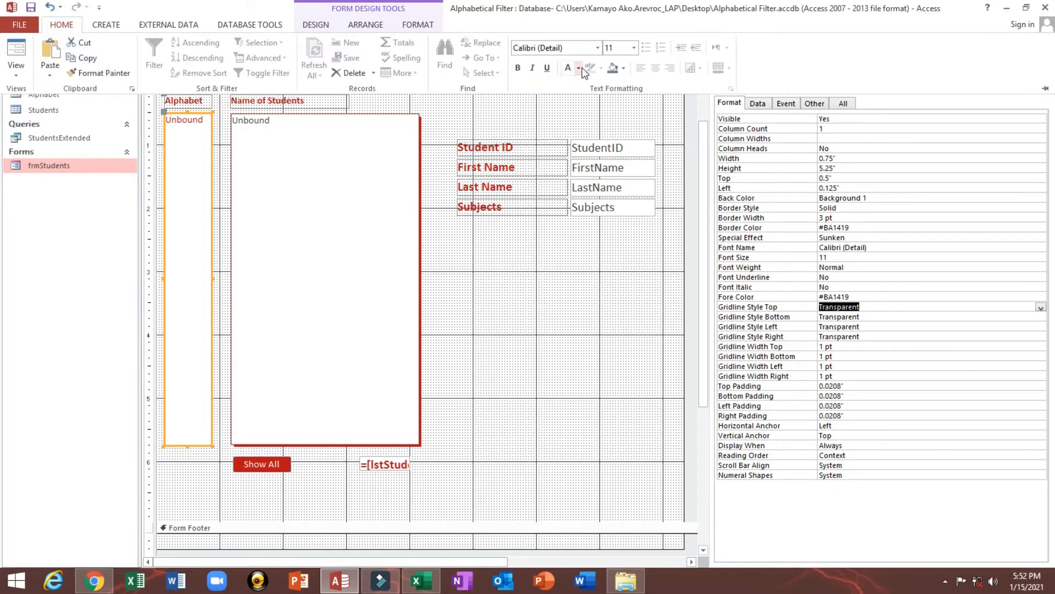
pyautogui.click(518, 68)
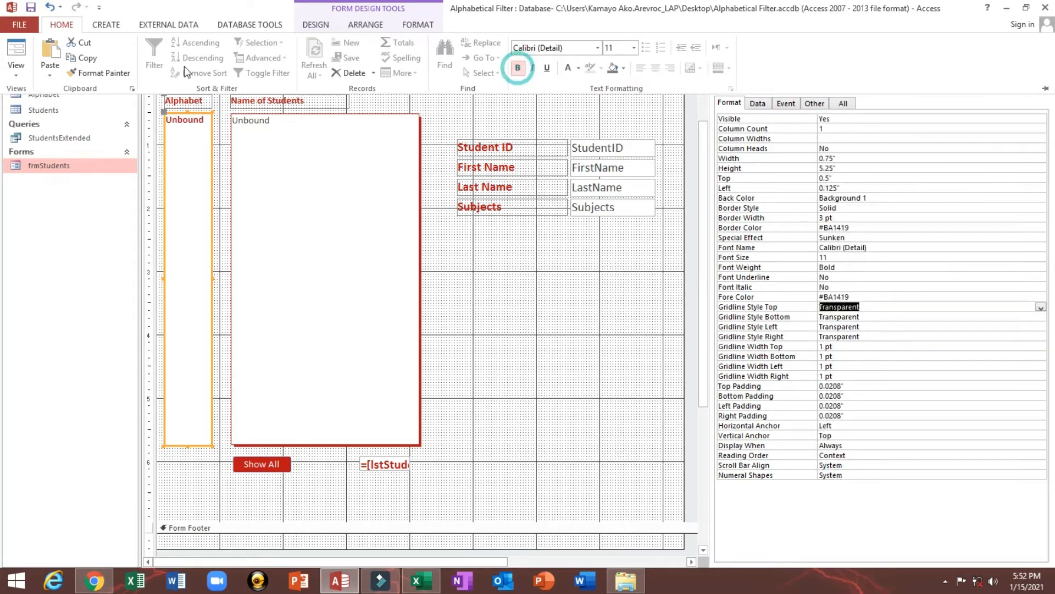
# View the restyled Alphabet list in Form view and try selecting letters such as O, D and B
pyautogui.click(16, 52)
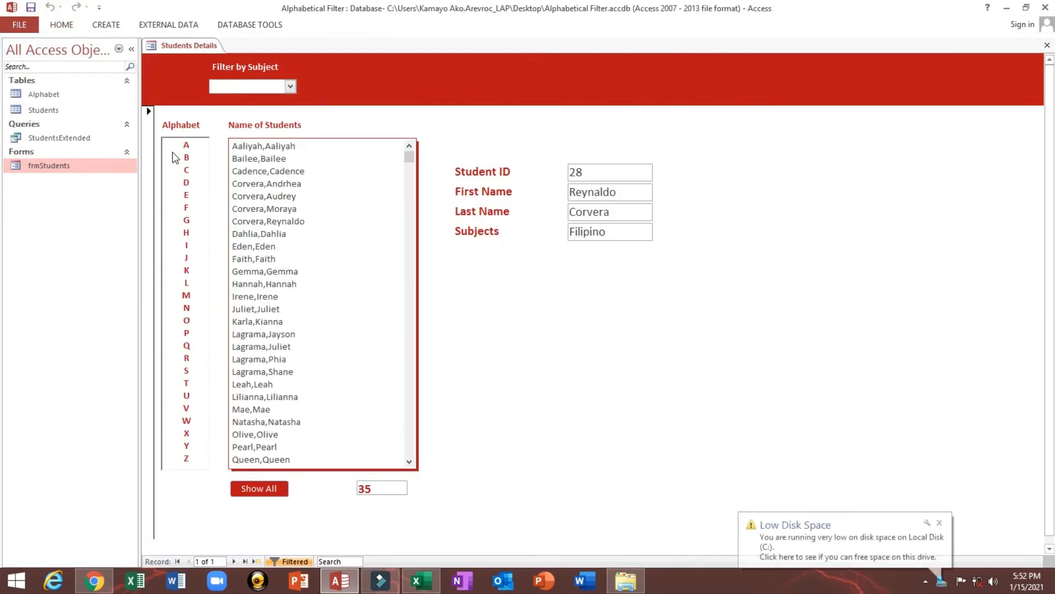
pyautogui.moveTo(182, 151); pyautogui.dragTo(186, 320)
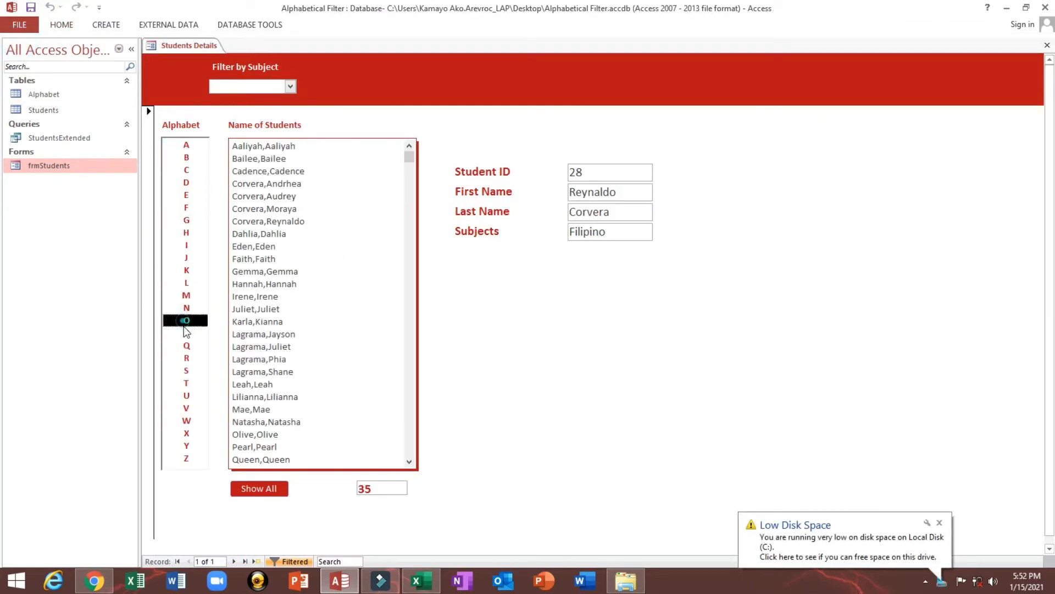
pyautogui.click(153, 234)
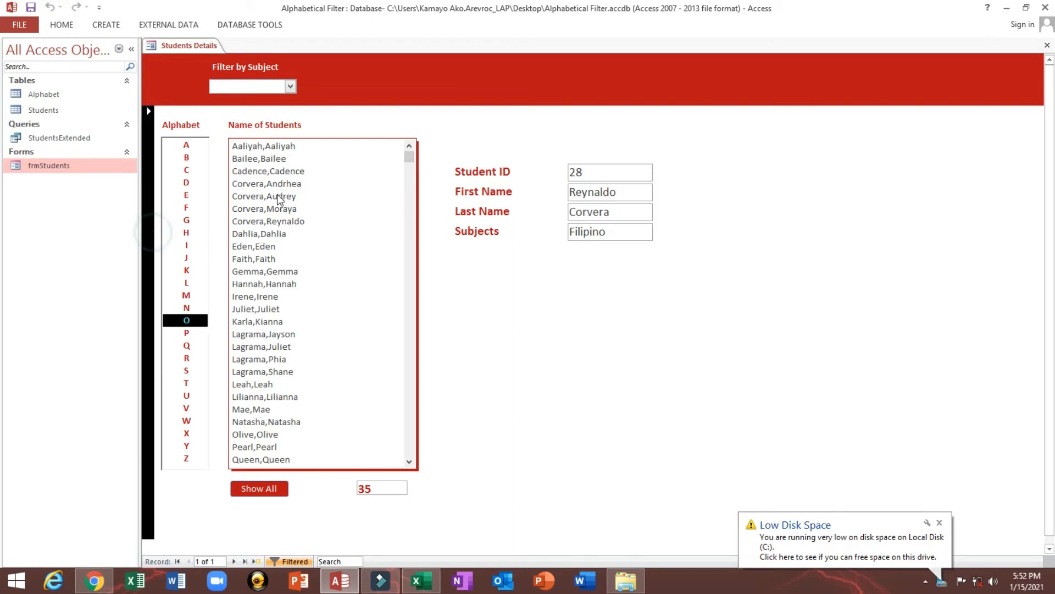
pyautogui.click(188, 185)
pyautogui.click(197, 156)
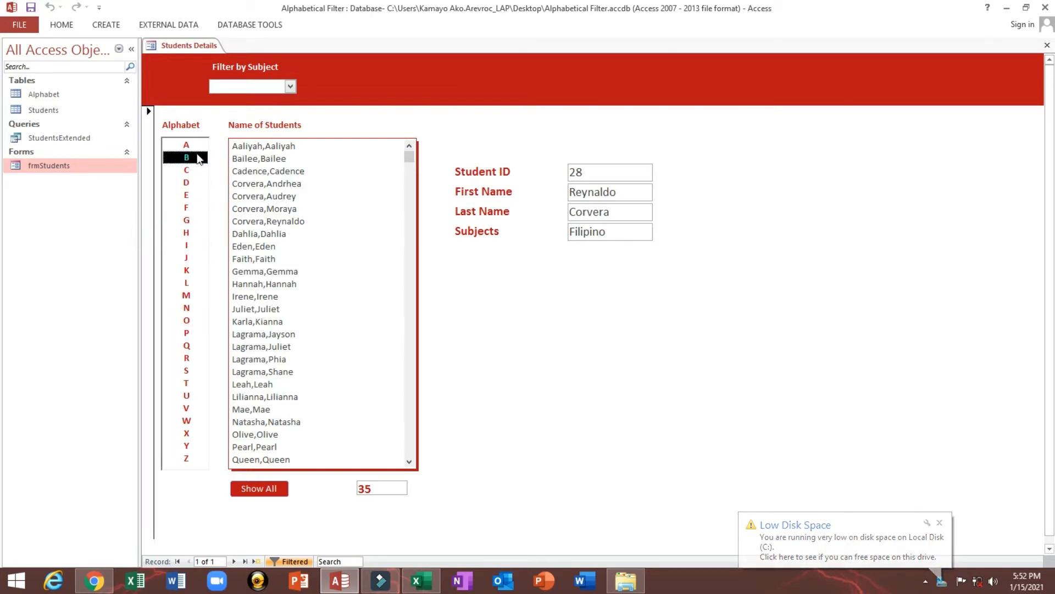
# Try selecting letters such as C in the Alphabet list, select the first student, and show all students again
pyautogui.click(197, 243)
pyautogui.click(181, 182)
pyautogui.click(184, 257)
pyautogui.click(186, 170)
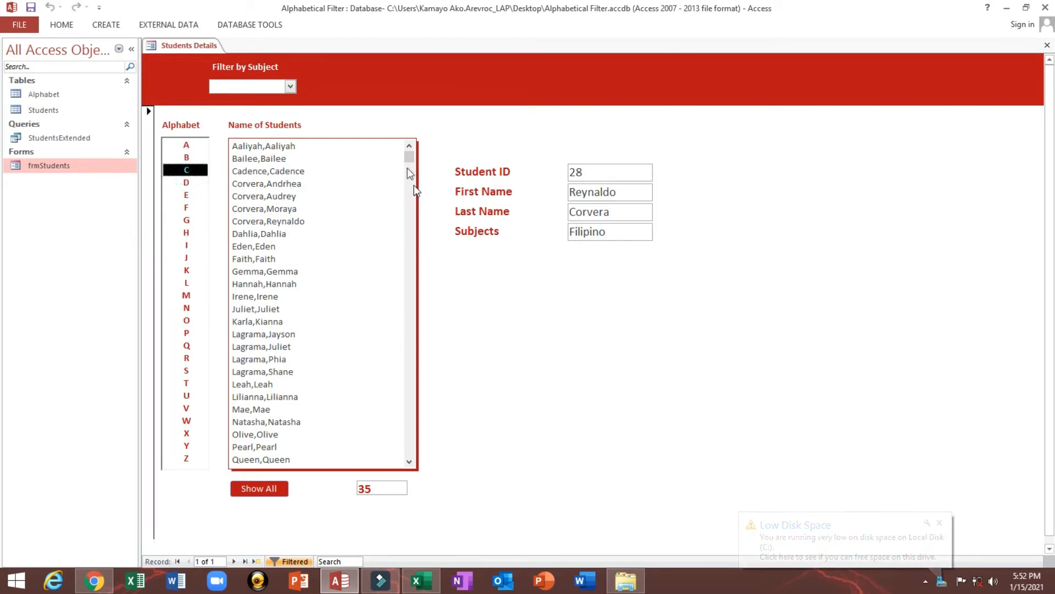
pyautogui.click(274, 182)
pyautogui.click(291, 144)
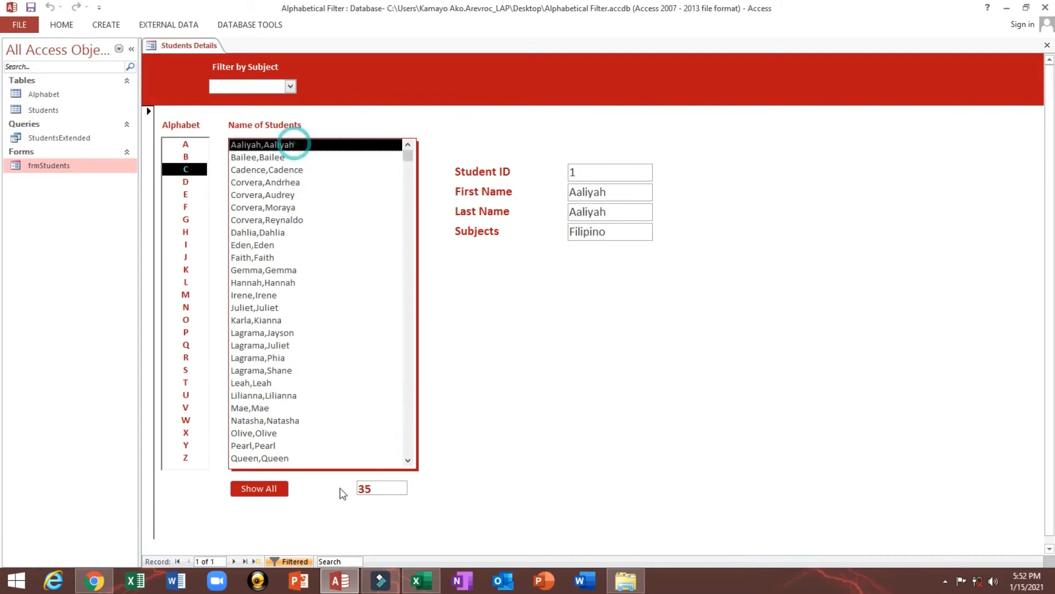
pyautogui.click(240, 488)
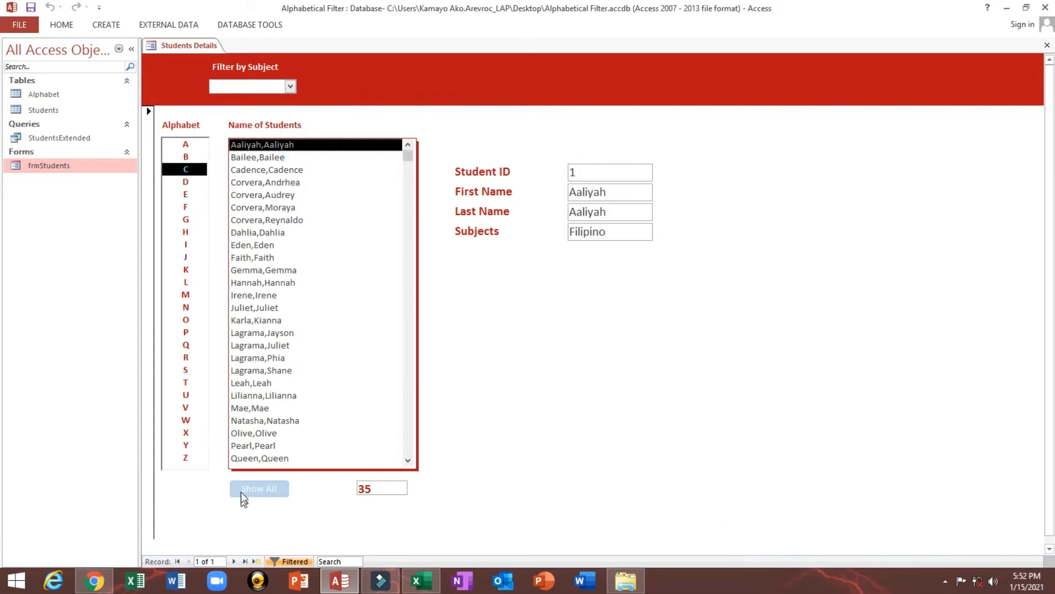
# Return the student form to Design view
pyautogui.rightClick(531, 97)
pyautogui.click(588, 141)
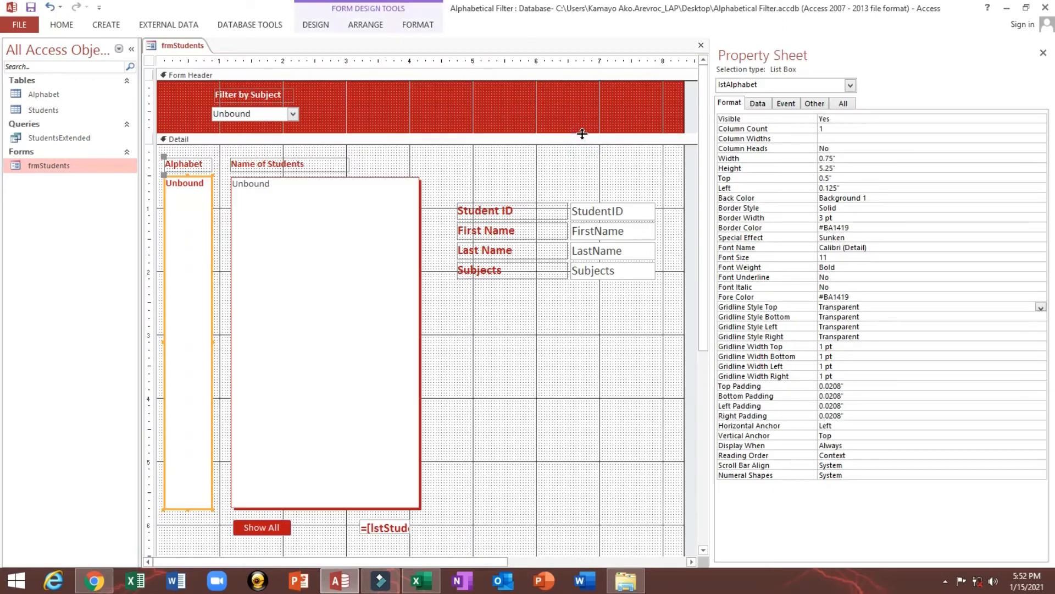
pyautogui.click(106, 25)
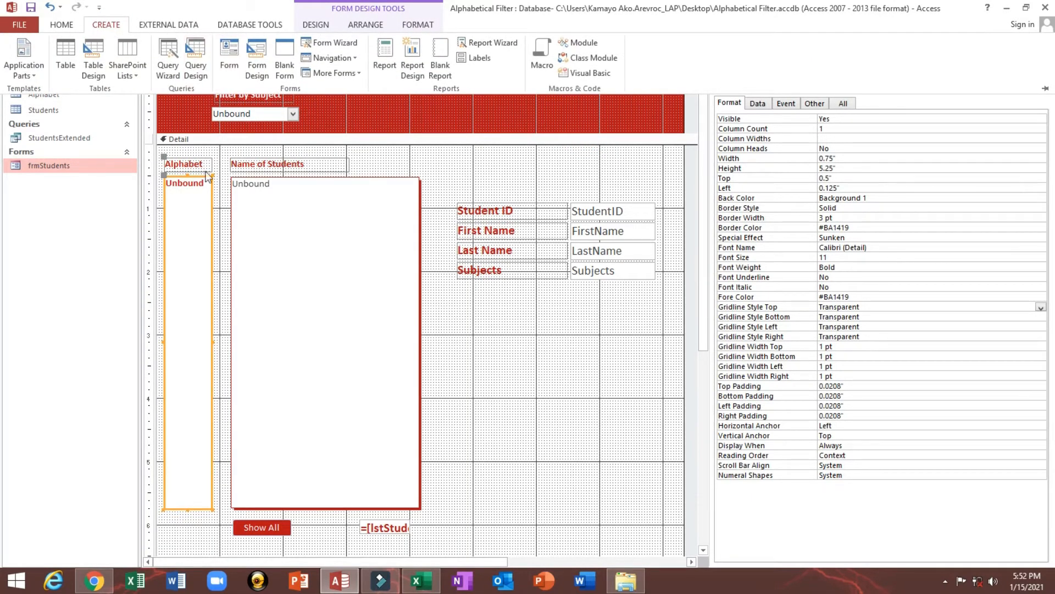
pyautogui.click(416, 159)
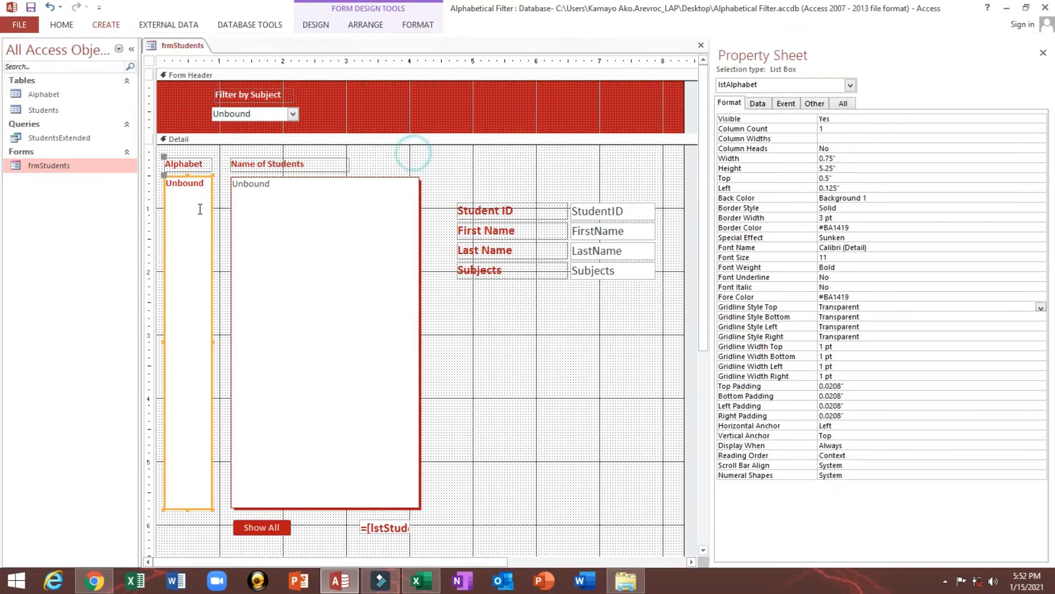
pyautogui.click(213, 148)
pyautogui.click(185, 198)
# Create a new query in Design view from the StudentsExtended query and add all its fields (*) to the grid
pyautogui.click(106, 26)
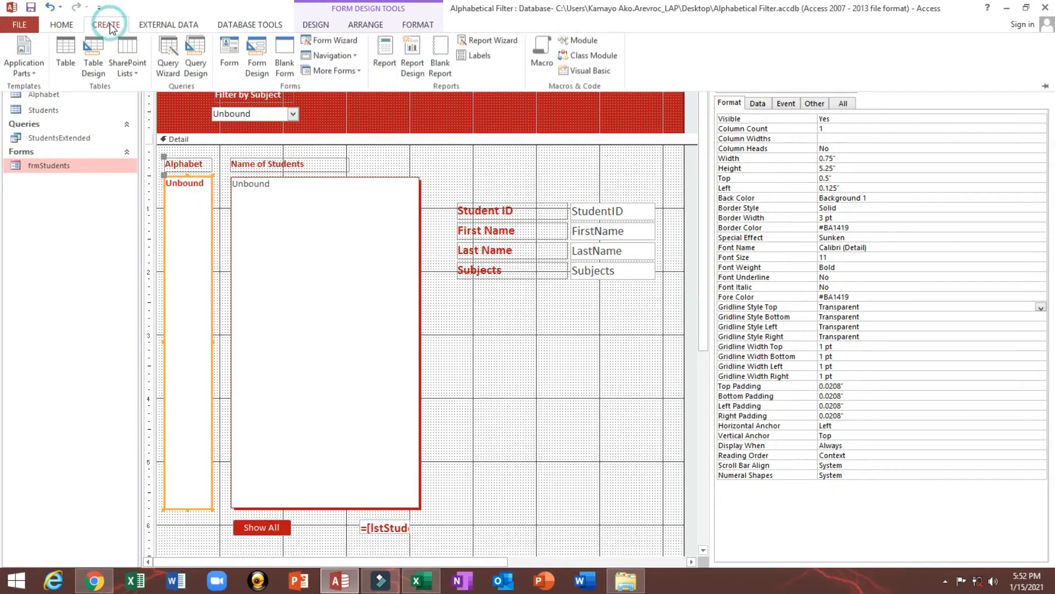
pyautogui.click(196, 64)
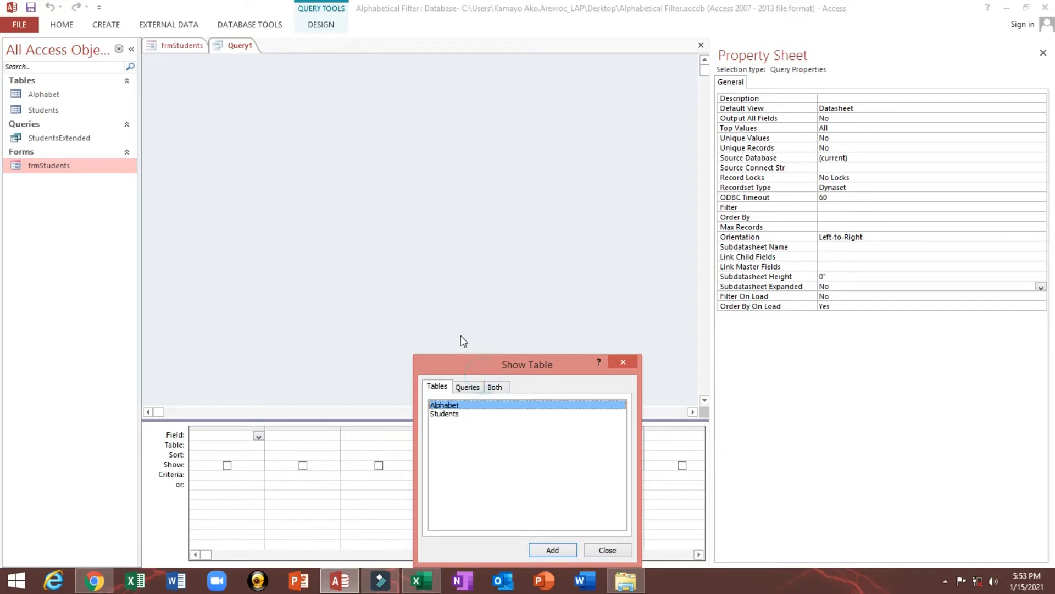
pyautogui.moveTo(460, 361); pyautogui.dragTo(447, 211)
pyautogui.click(453, 236)
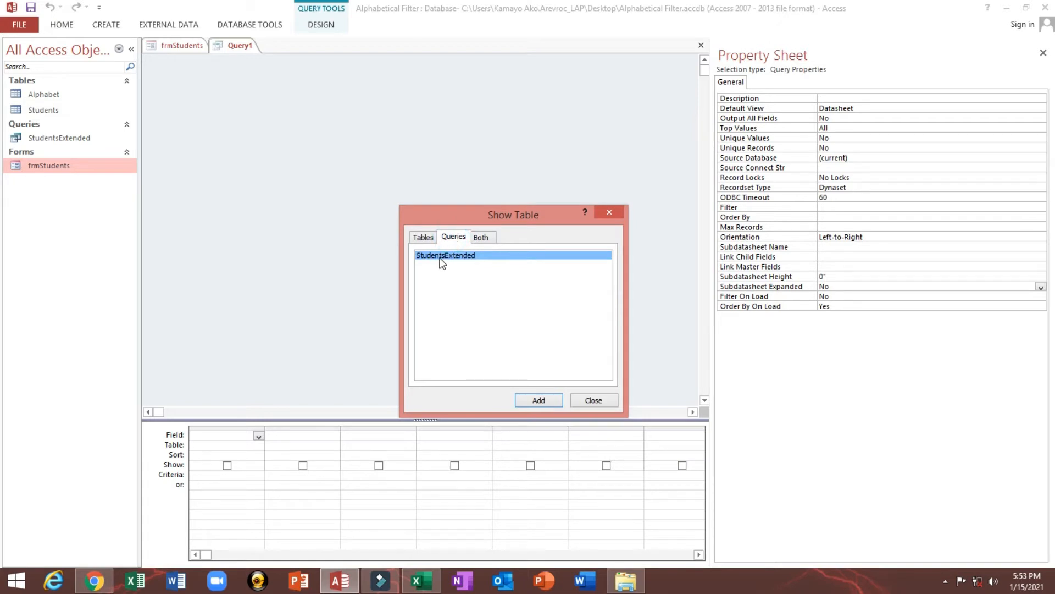
pyautogui.doubleClick(442, 258)
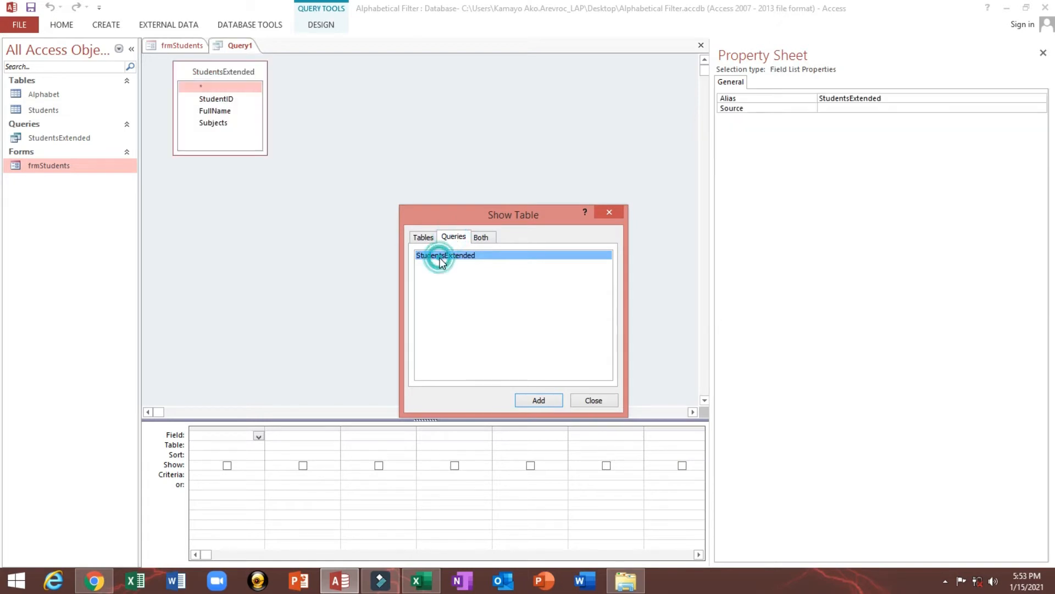
pyautogui.click(602, 403)
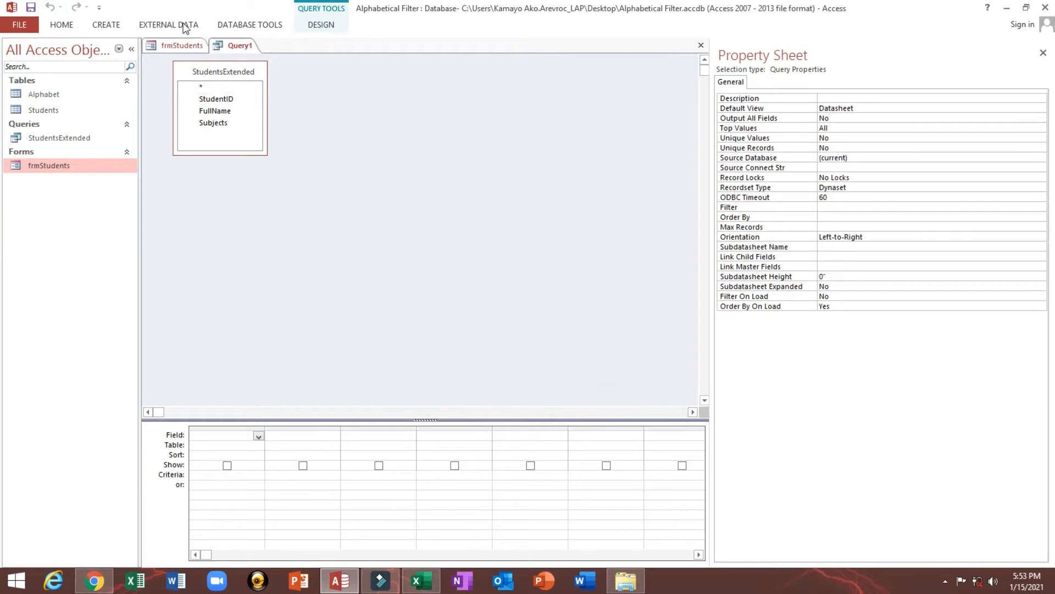
pyautogui.click(206, 88)
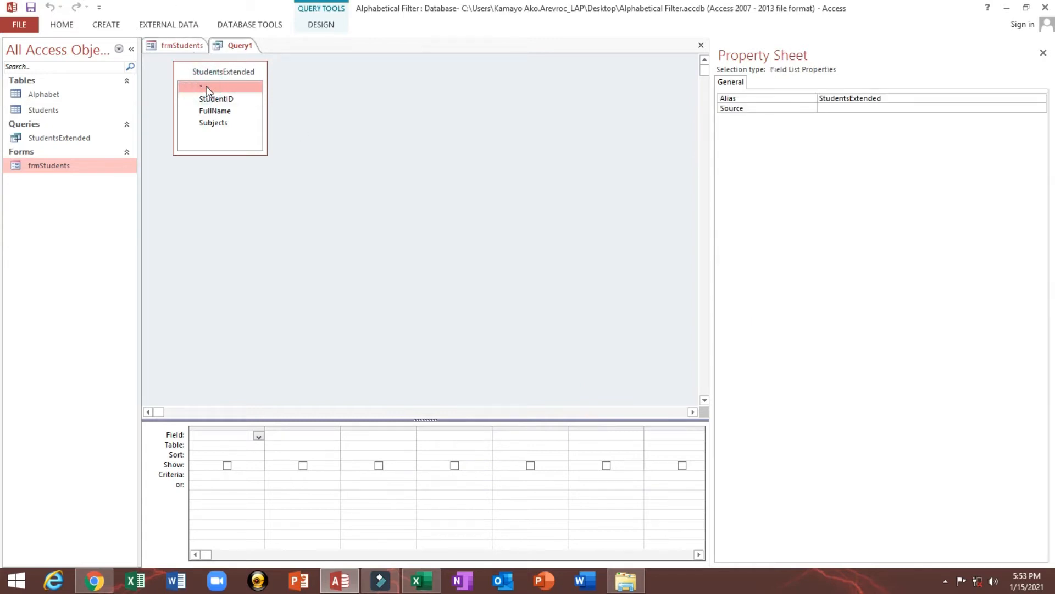
pyautogui.moveTo(206, 86); pyautogui.dragTo(220, 433)
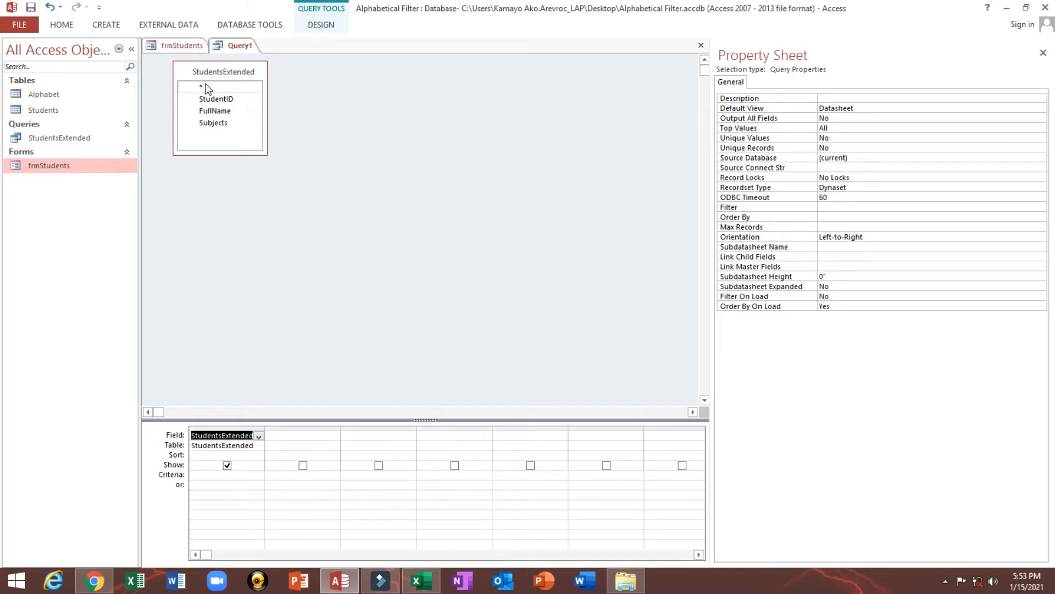
# Check the query's records in Datasheet view and return to Design view
pyautogui.click(62, 25)
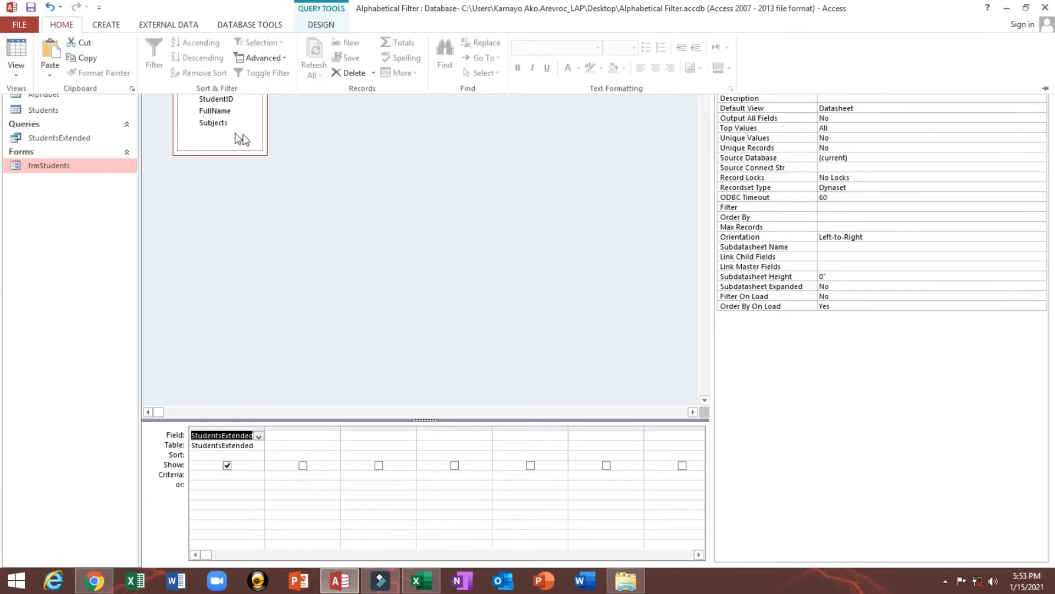
pyautogui.click(355, 174)
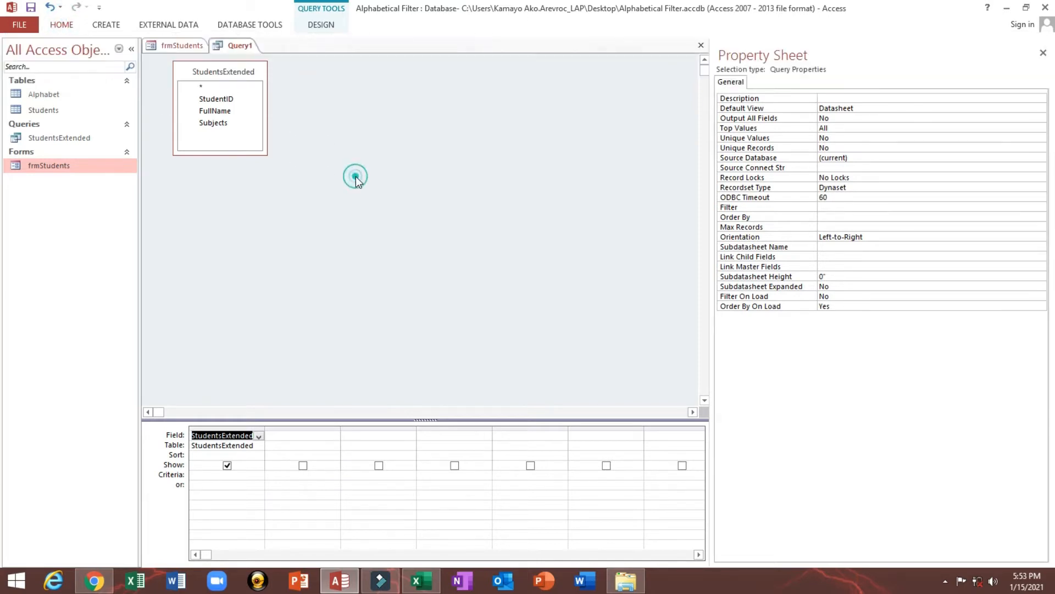
pyautogui.click(61, 25)
pyautogui.click(15, 52)
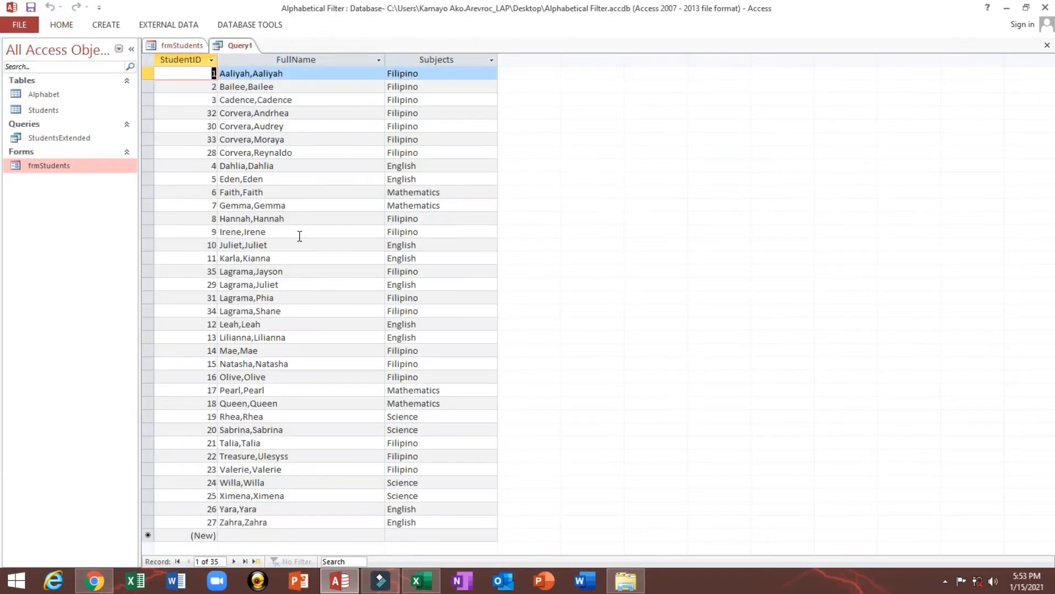
pyautogui.click(62, 25)
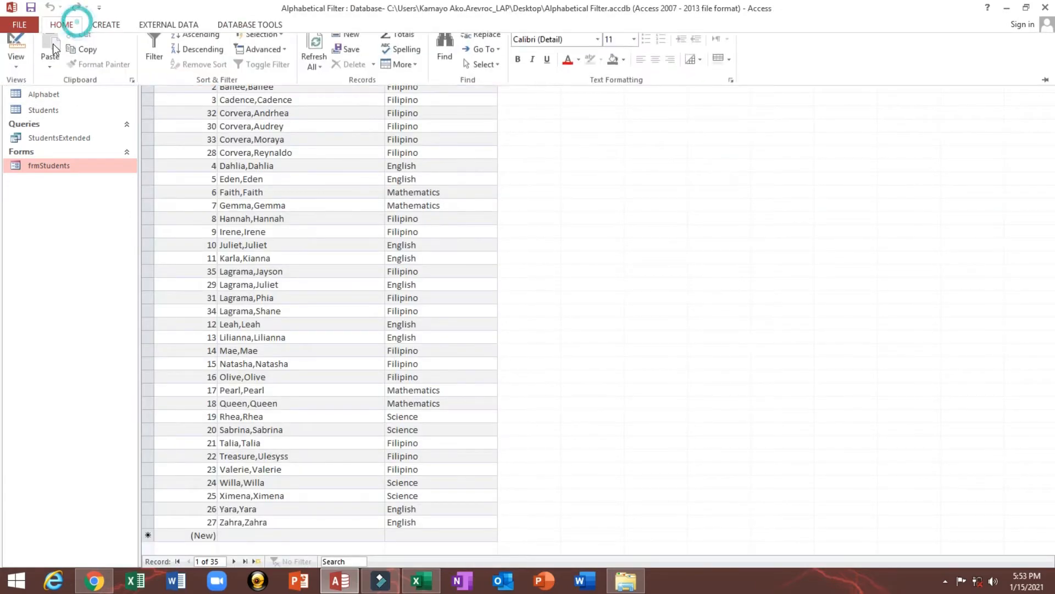
pyautogui.click(16, 53)
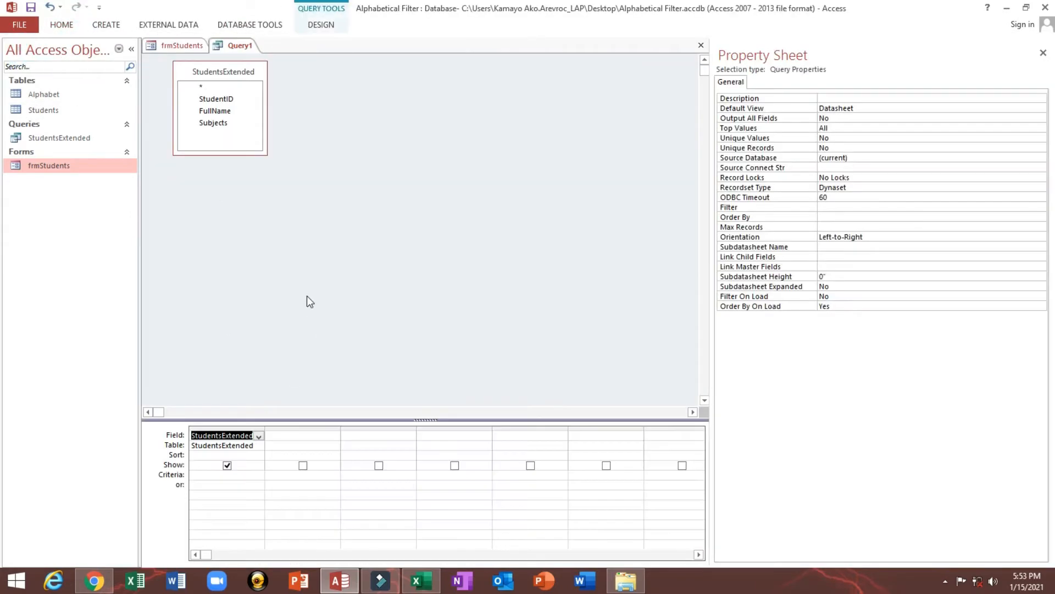
# Add FullName as a second query column sorted Ascending, and widen the column
pyautogui.click(213, 112)
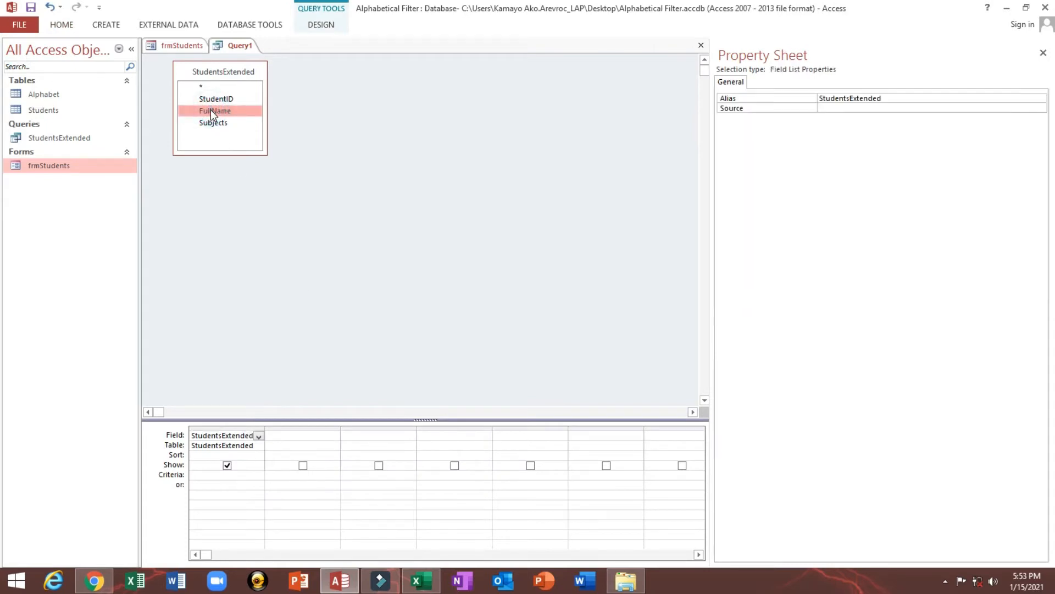
pyautogui.moveTo(210, 109); pyautogui.dragTo(393, 438)
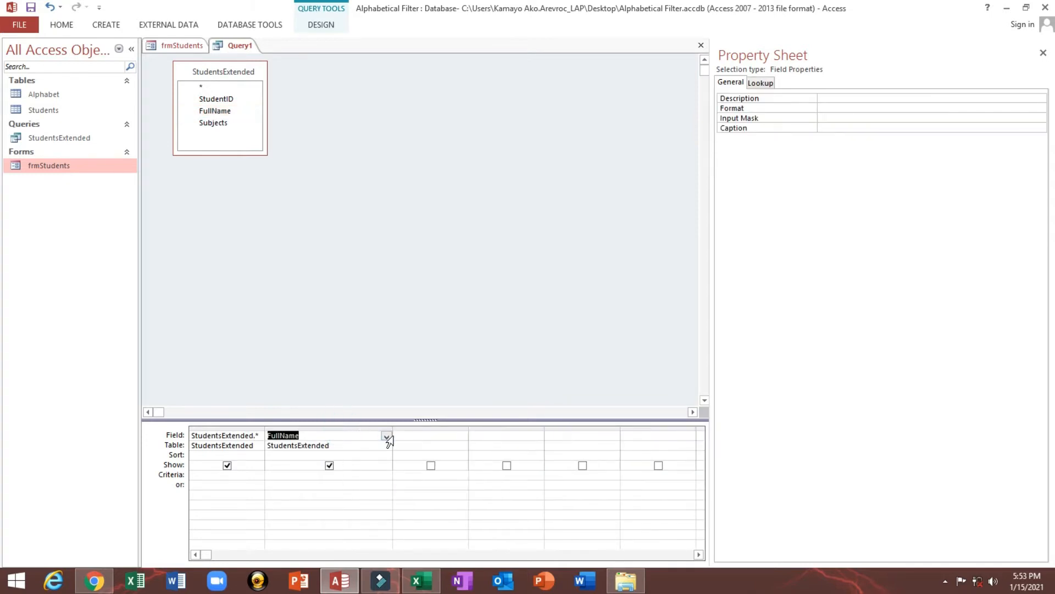
pyautogui.click(180, 46)
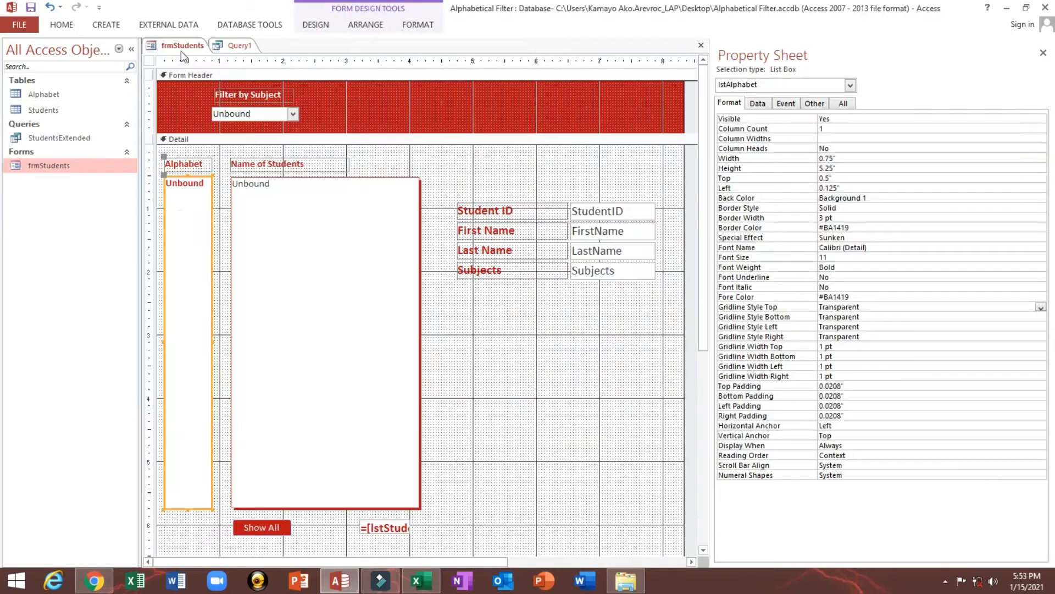
pyautogui.click(306, 234)
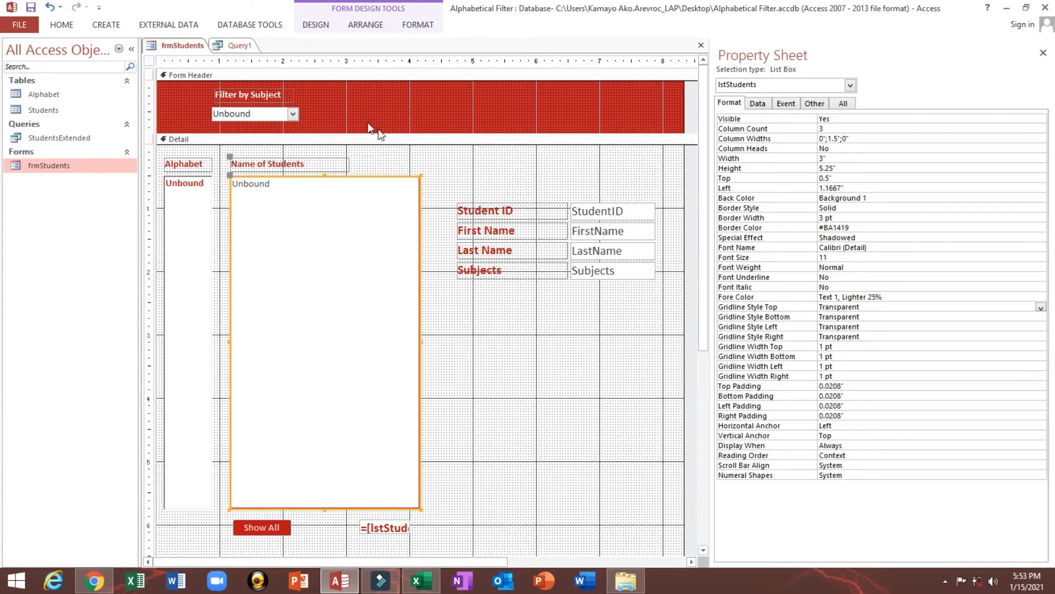
pyautogui.click(237, 46)
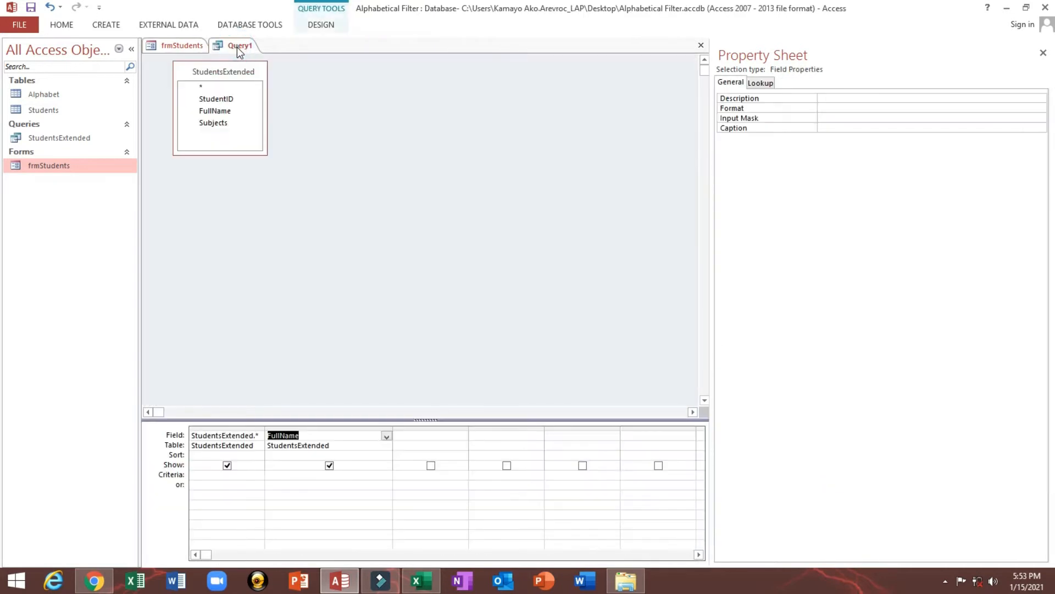
pyautogui.doubleClick(285, 457)
pyautogui.moveTo(391, 424); pyautogui.dragTo(523, 424)
# In the Zoom box for FullName's "or" criteria row, enter Like [Forms]![frmStudents]![lstAlphabet]&"*"
pyautogui.click(281, 484)
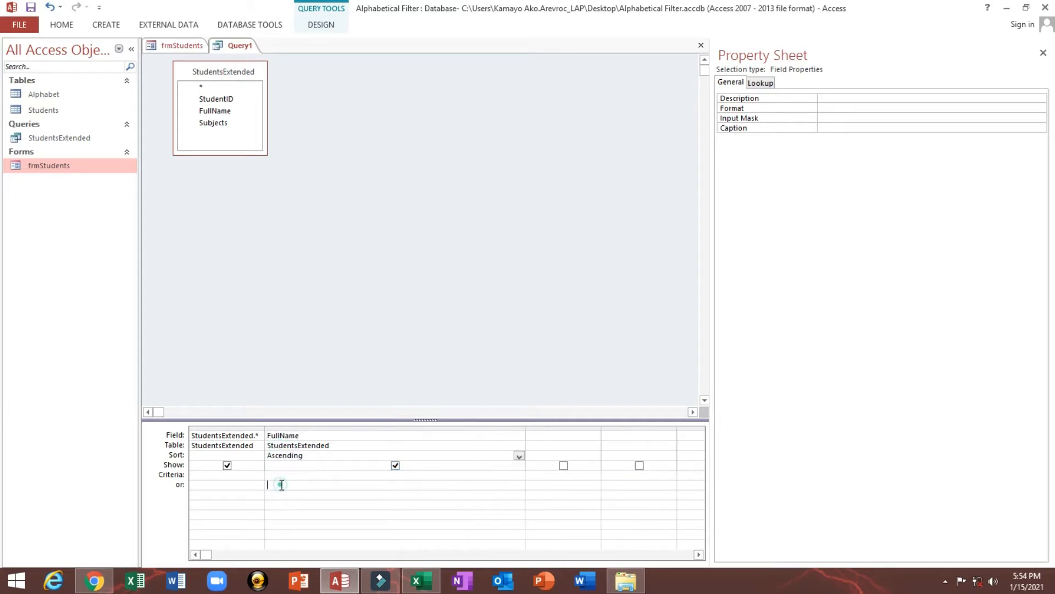
pyautogui.rightClick(281, 485)
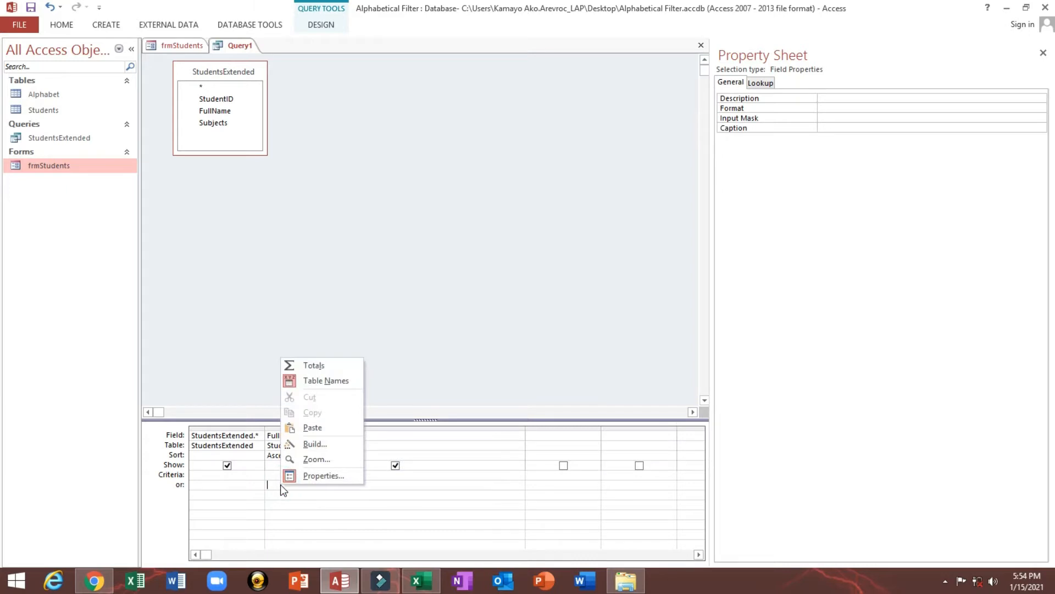
pyautogui.click(310, 460)
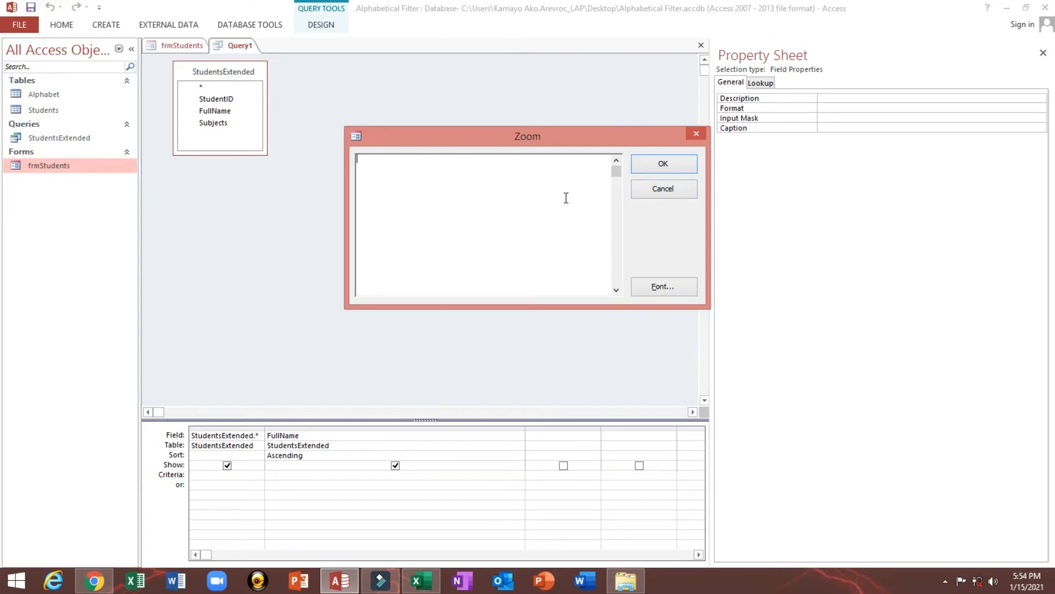
pyautogui.write('Like [F')
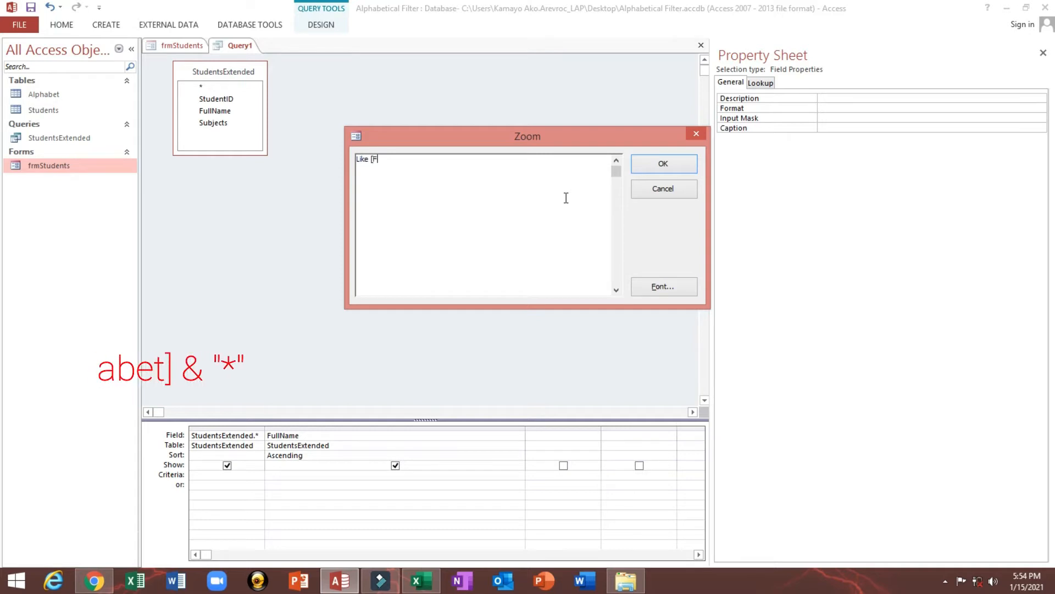
pyautogui.write('orms')
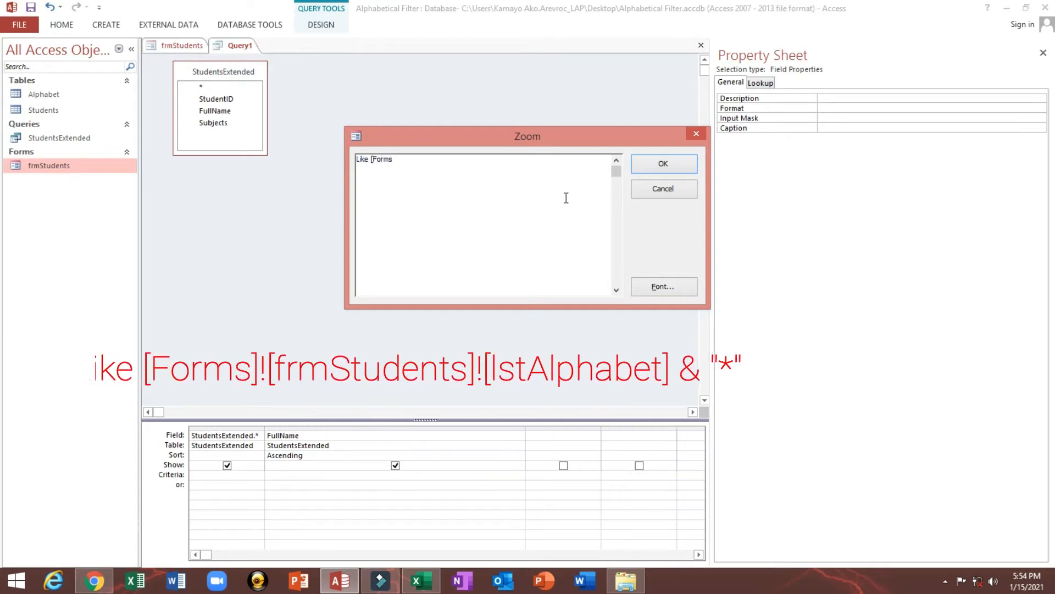
pyautogui.write(']')
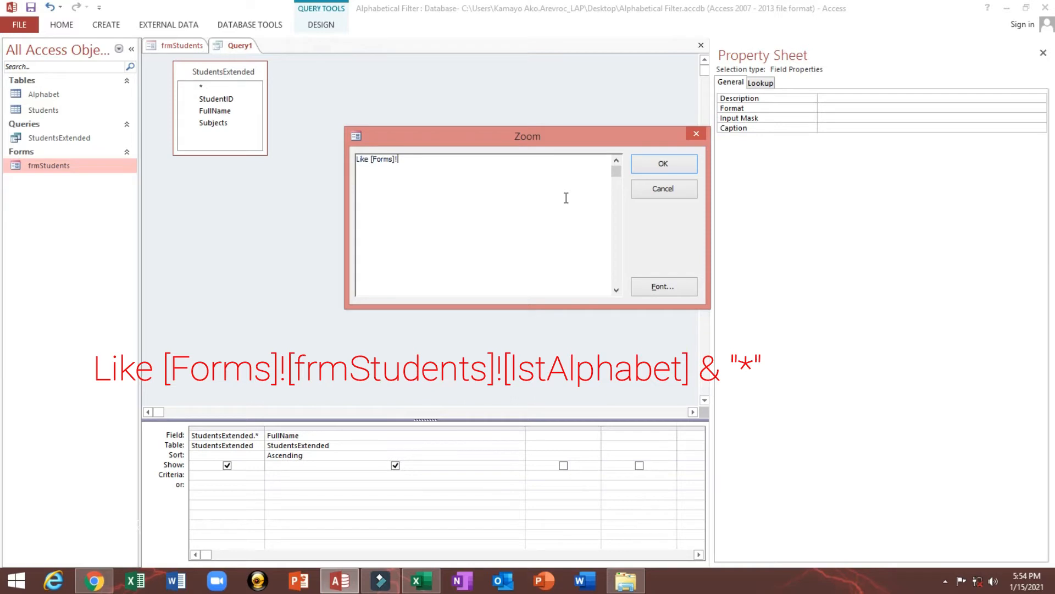
pyautogui.write('![frmStudents]![')
pyautogui.write('lstAlphabet] & "*"')
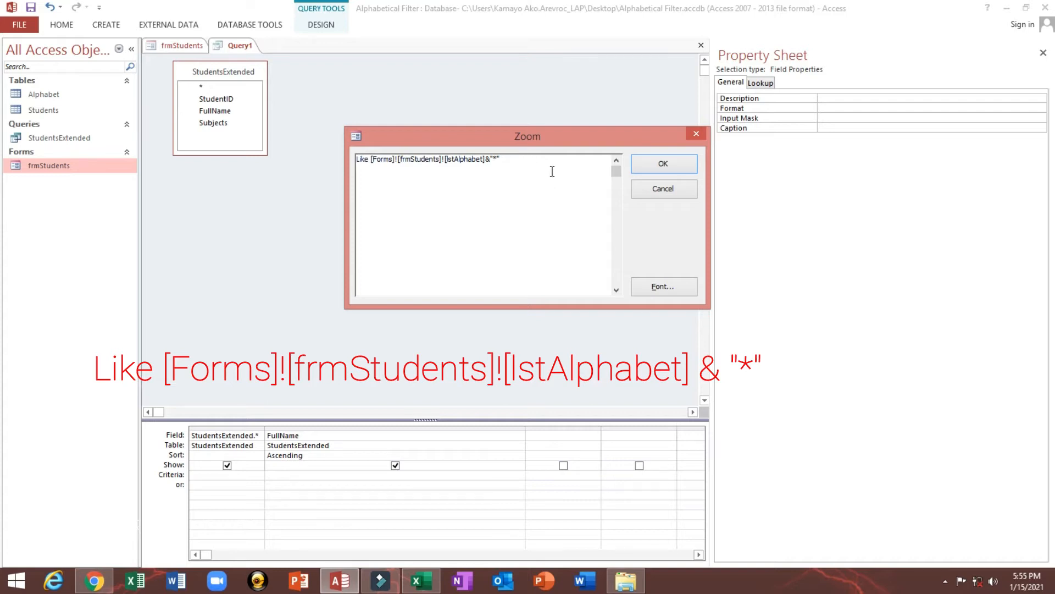
# Accept the FullName criterion, save the query as SNameFilter and close it
pyautogui.click(640, 168)
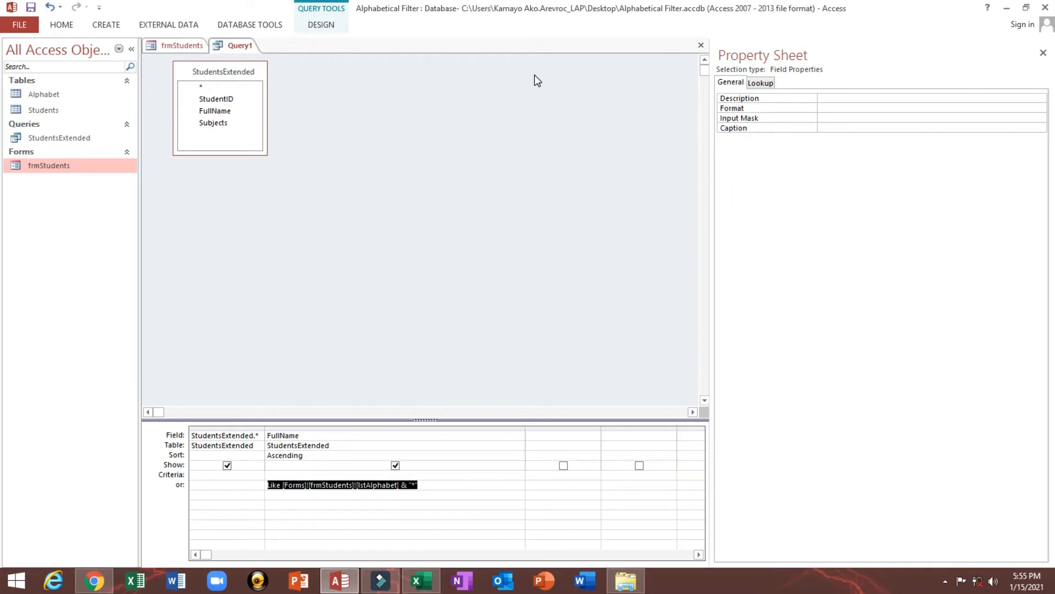
pyautogui.hotkey('ctrl', 's')
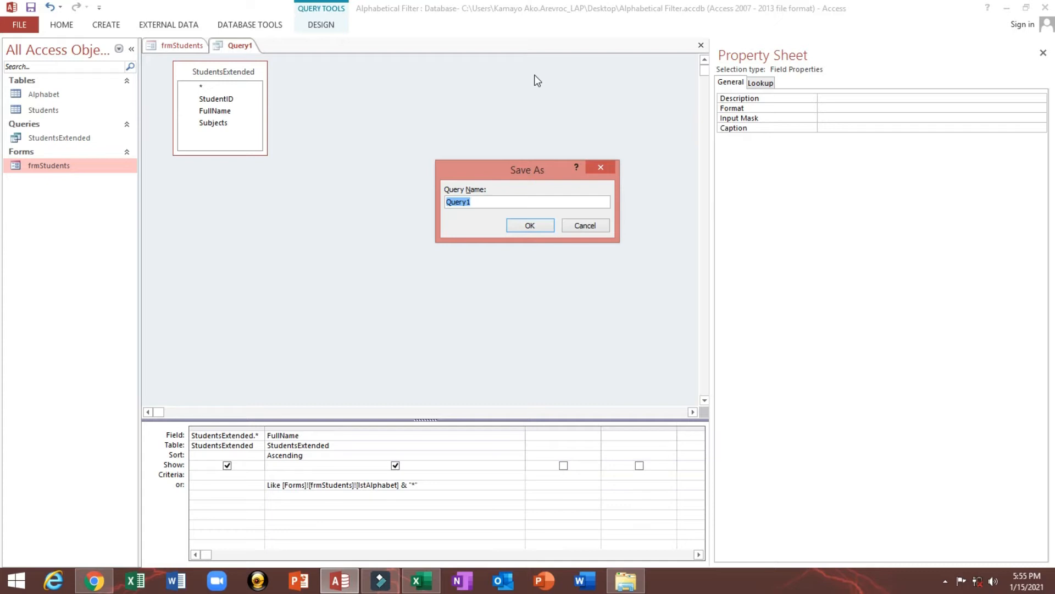
pyautogui.write('SNameFilter')
pyautogui.moveTo(509, 200); pyautogui.dragTo(431, 200)
pyautogui.click(515, 229)
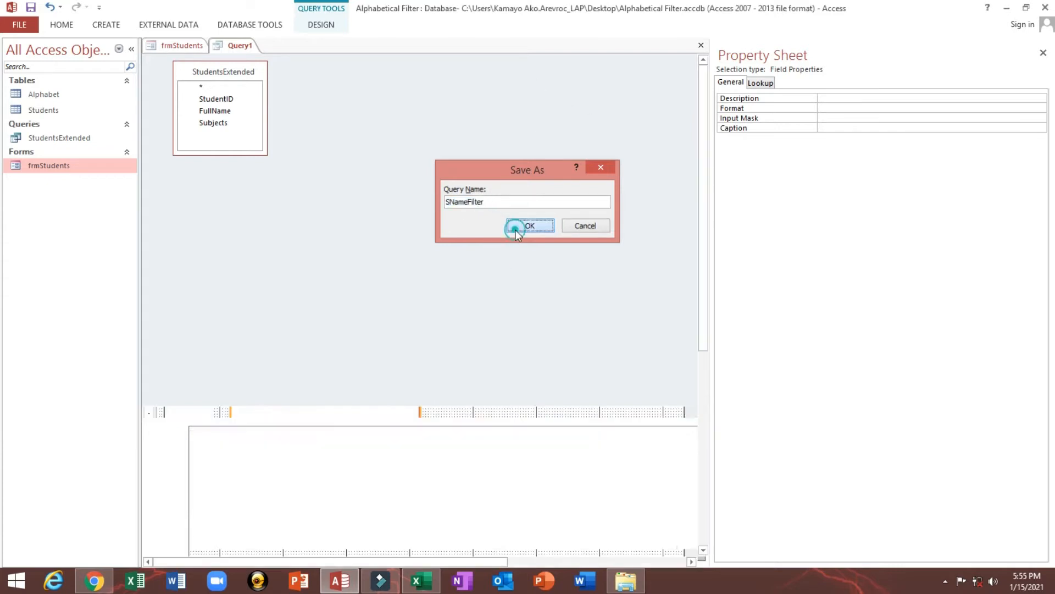
pyautogui.click(701, 46)
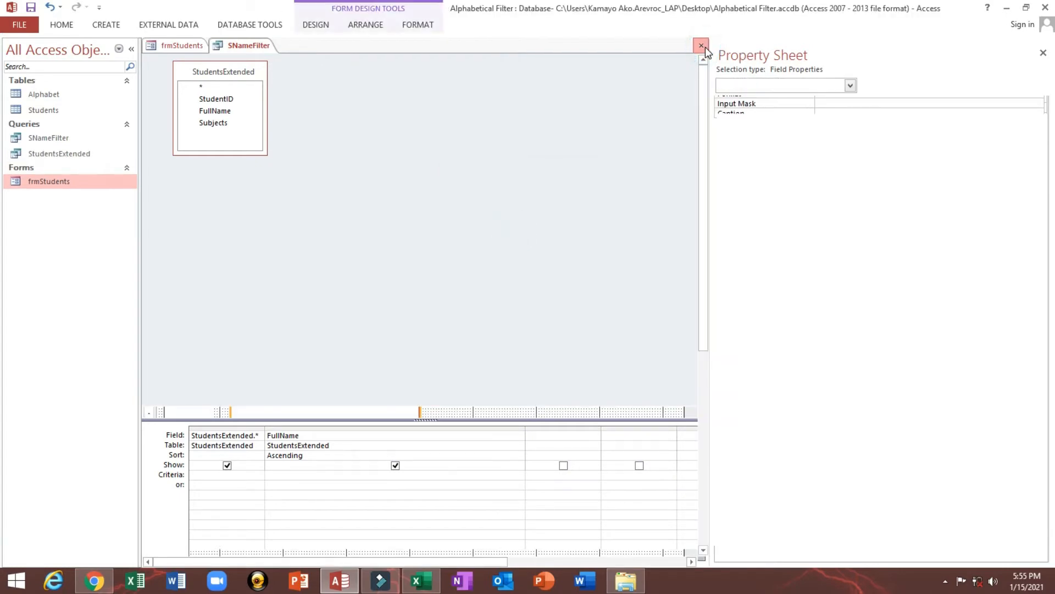
# Create an After Update event procedure for the lstAlphabet list box on frmStudents and open its code
pyautogui.click(380, 159)
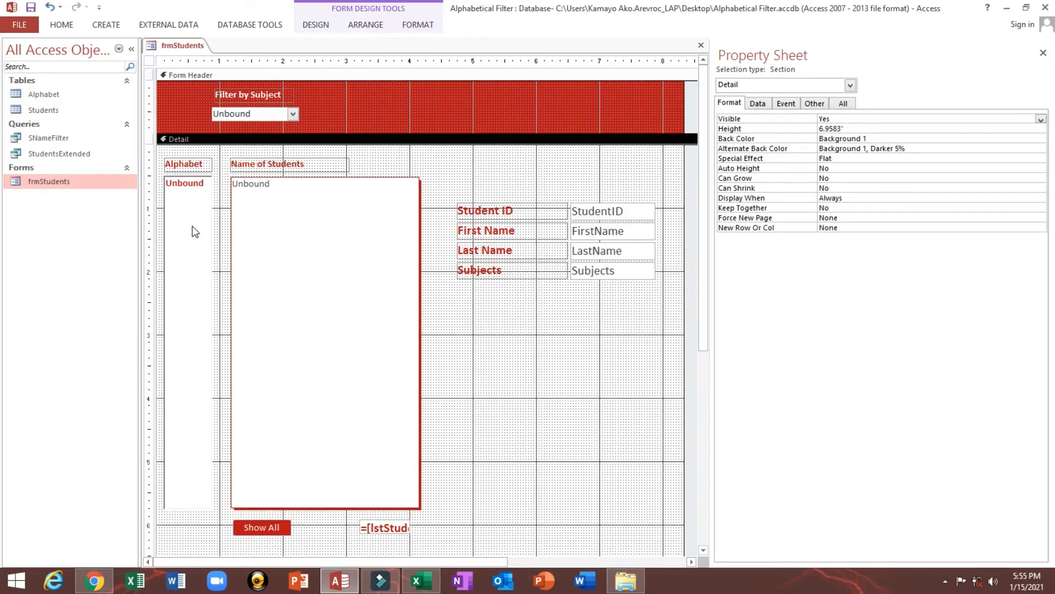
pyautogui.click(194, 226)
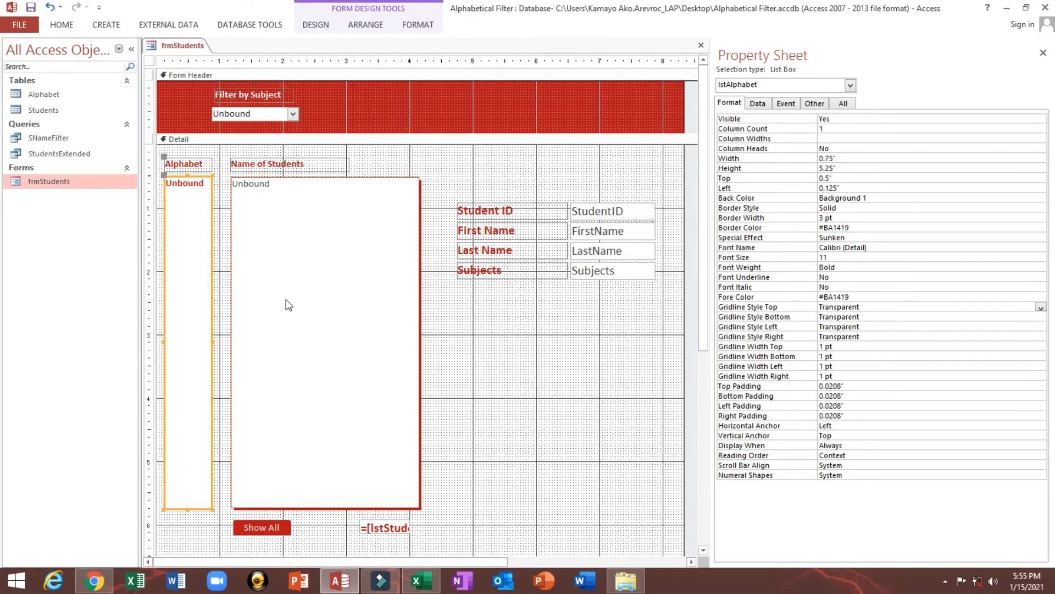
pyautogui.click(320, 208)
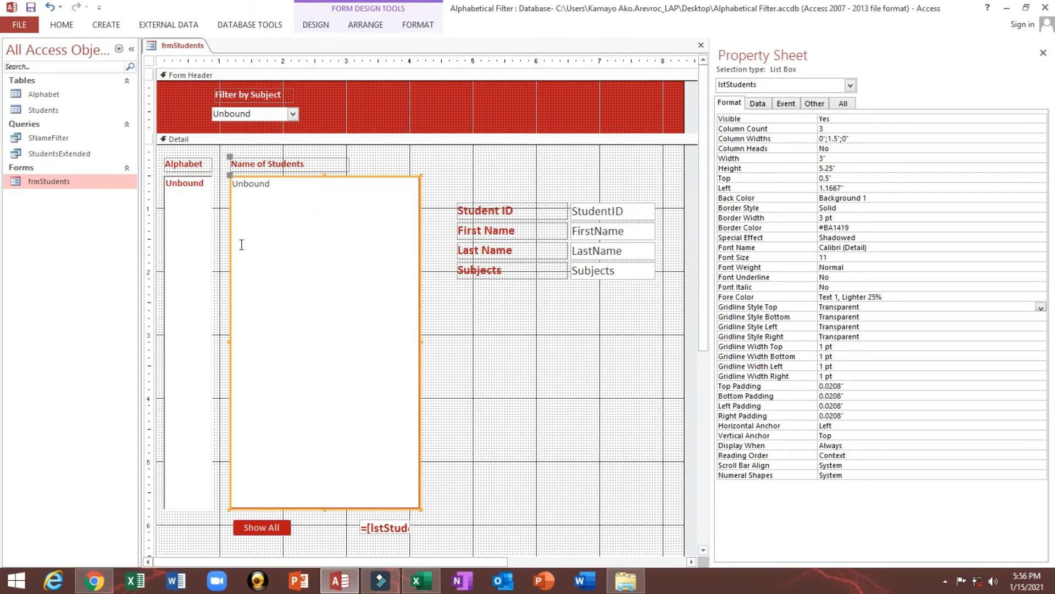
pyautogui.click(203, 253)
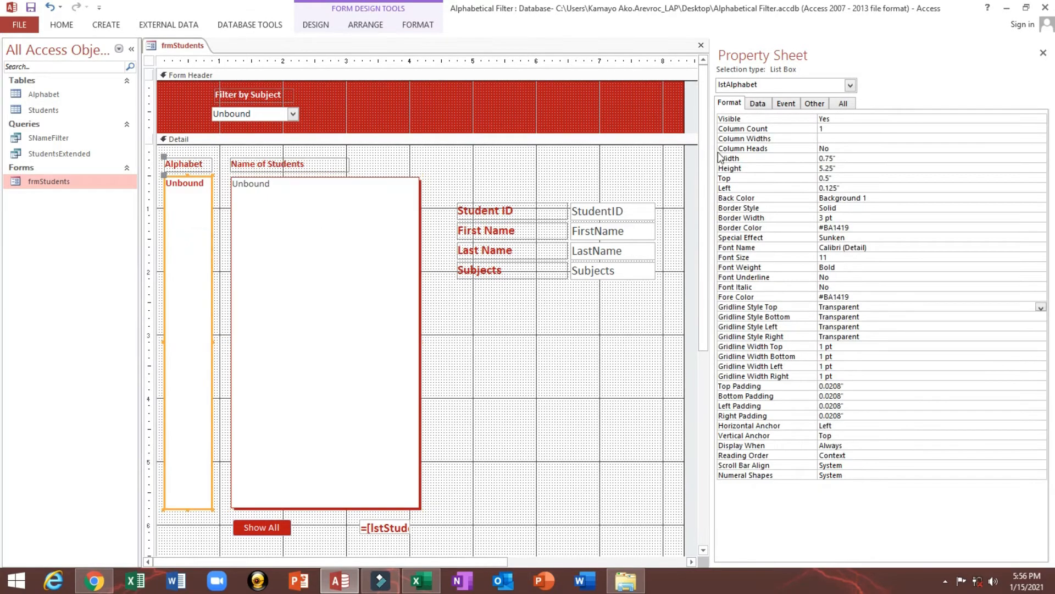
pyautogui.click(761, 105)
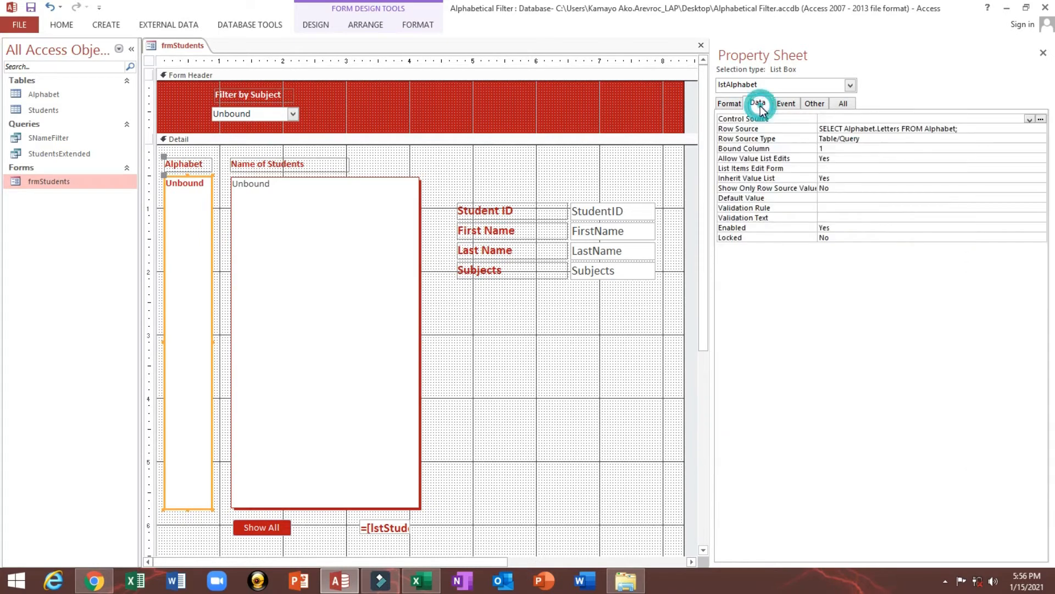
pyautogui.click(788, 103)
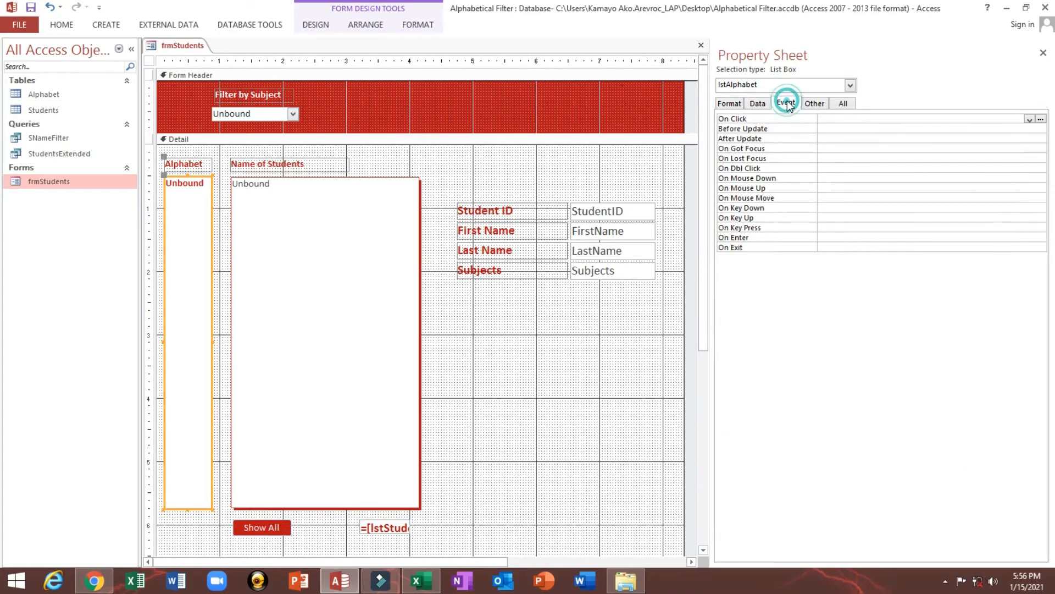
pyautogui.click(741, 138)
pyautogui.click(1030, 139)
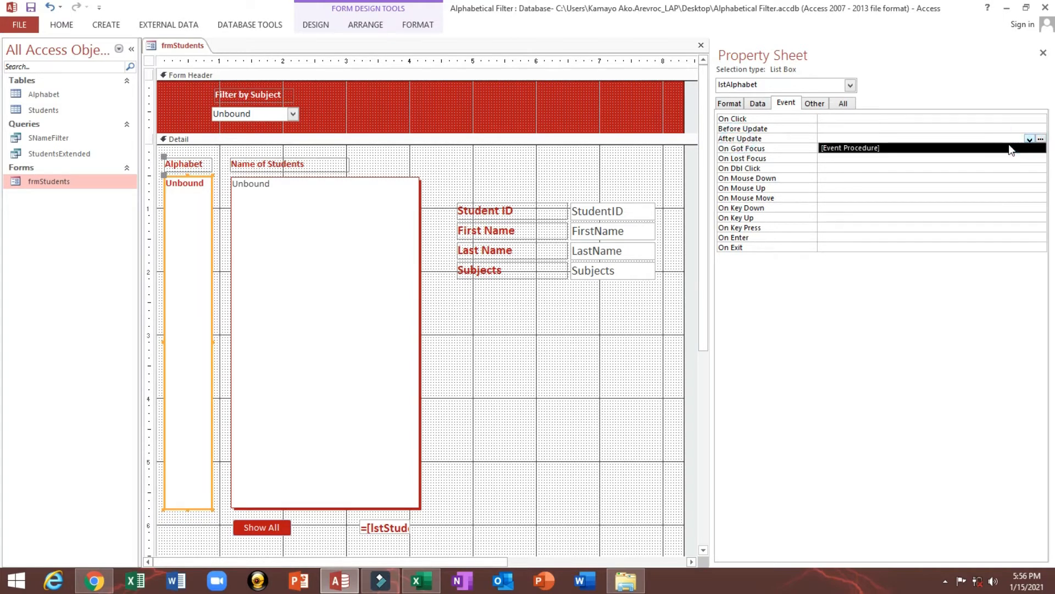
pyautogui.click(1009, 148)
pyautogui.click(1041, 139)
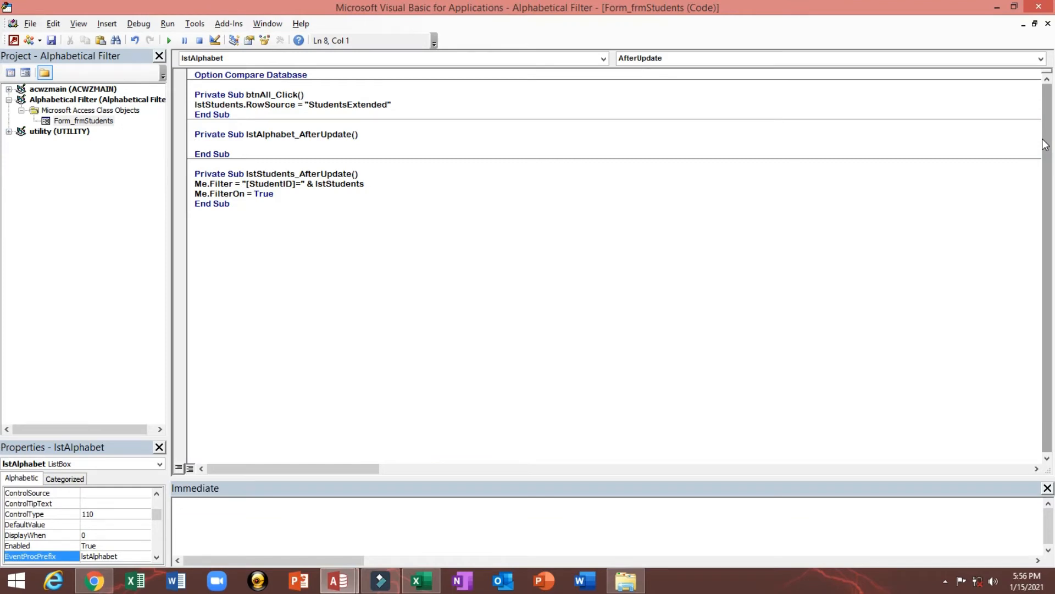
# In lstAlphabet_AfterUpdate, enter lstStudents.RowSource = "SNameFilter", save the code and close the code editor
pyautogui.write('lstStu')
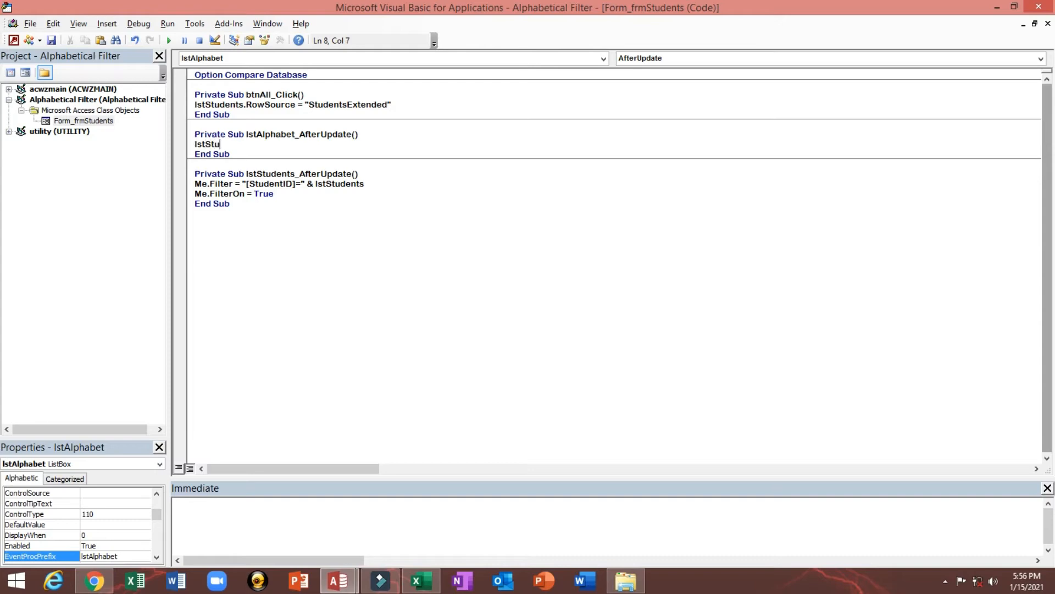
pyautogui.write('dents.')
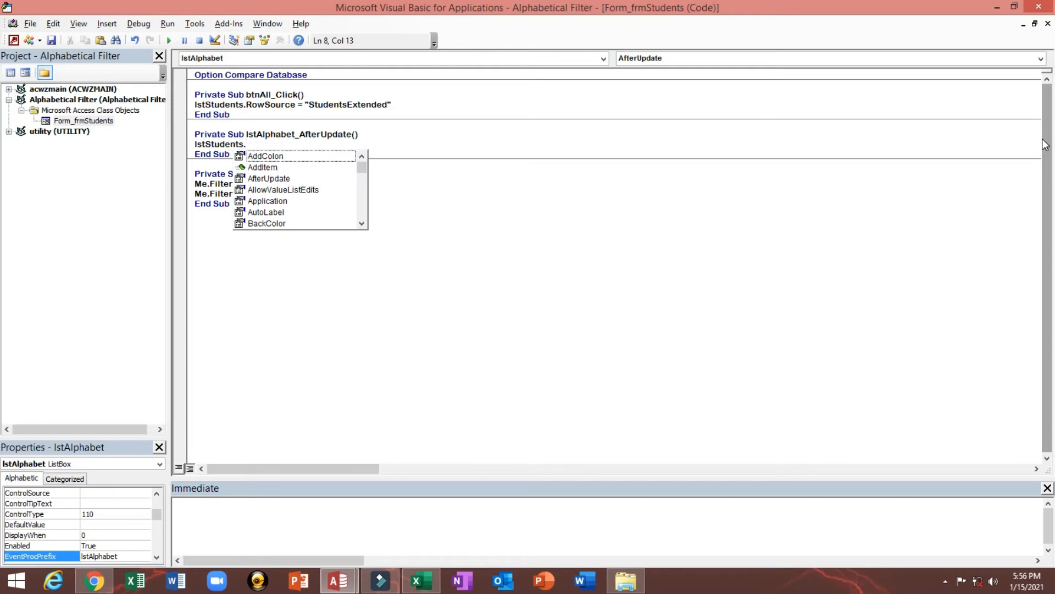
pyautogui.write('r')
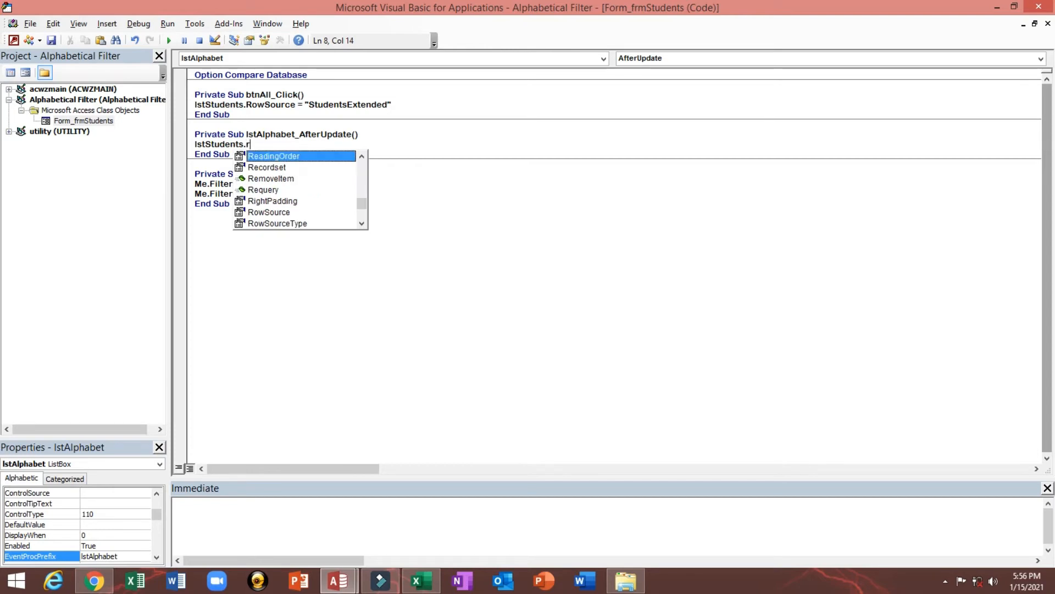
pyautogui.press('Down')
pyautogui.press('Down')
pyautogui.press('Down')
pyautogui.press('Down')
pyautogui.press('Down')
pyautogui.press('Tab')
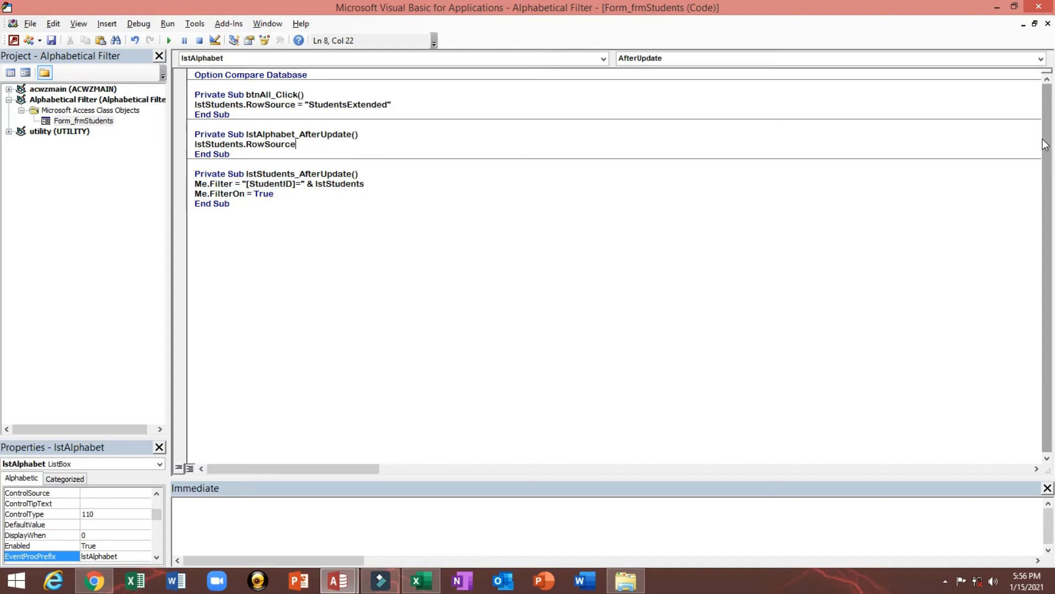
pyautogui.write('="SNameFilter')
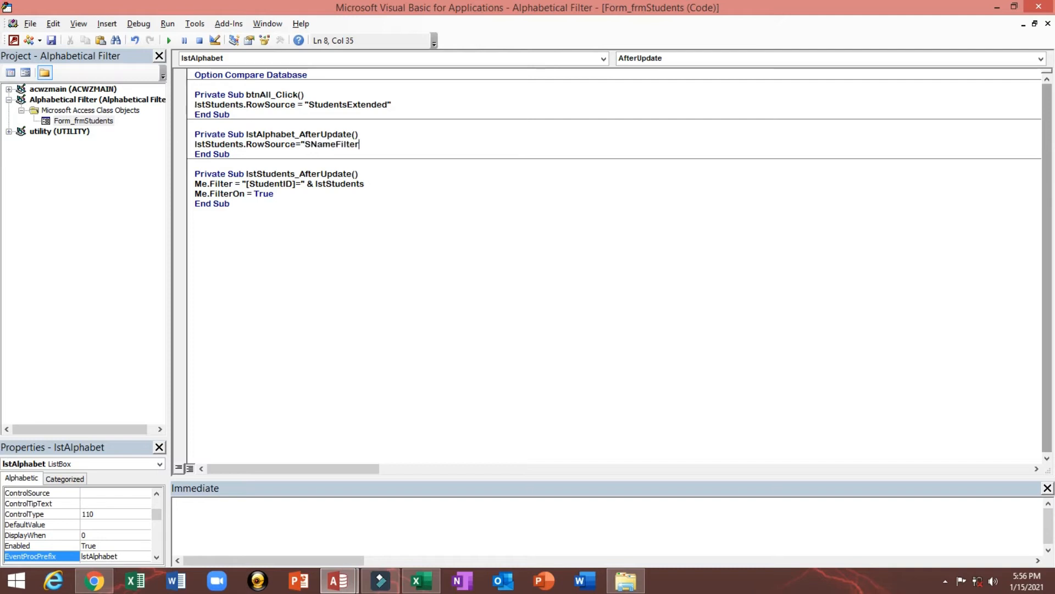
pyautogui.write('"')
pyautogui.hotkey('ctrl', 's')
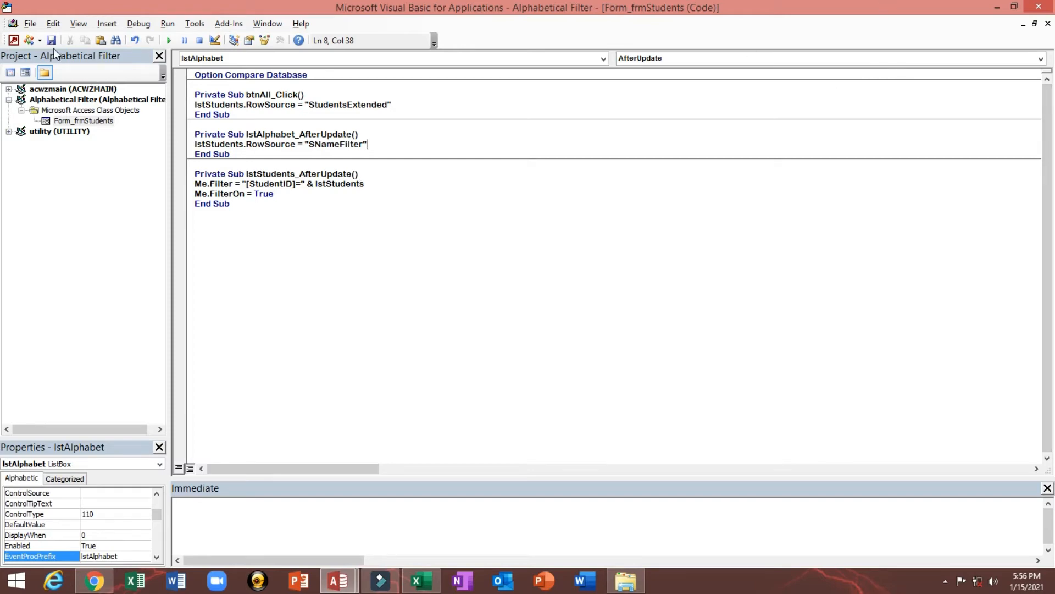
pyautogui.click(1039, 6)
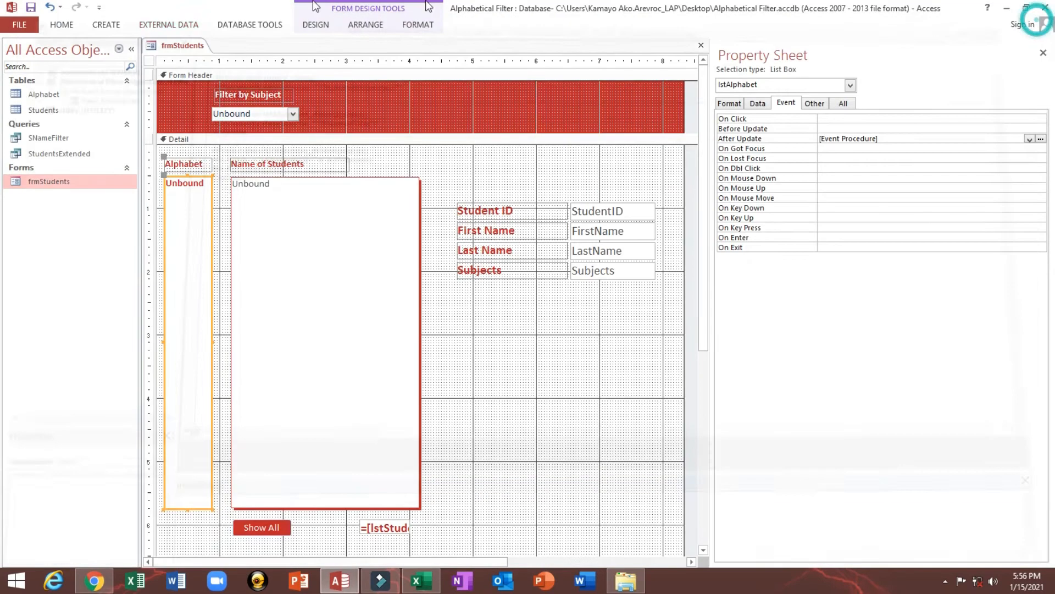
# Show frmStudents in Form view and test the name filter with various letters of the Alphabet list, such as A, F, P, L, K and D
pyautogui.click(57, 23)
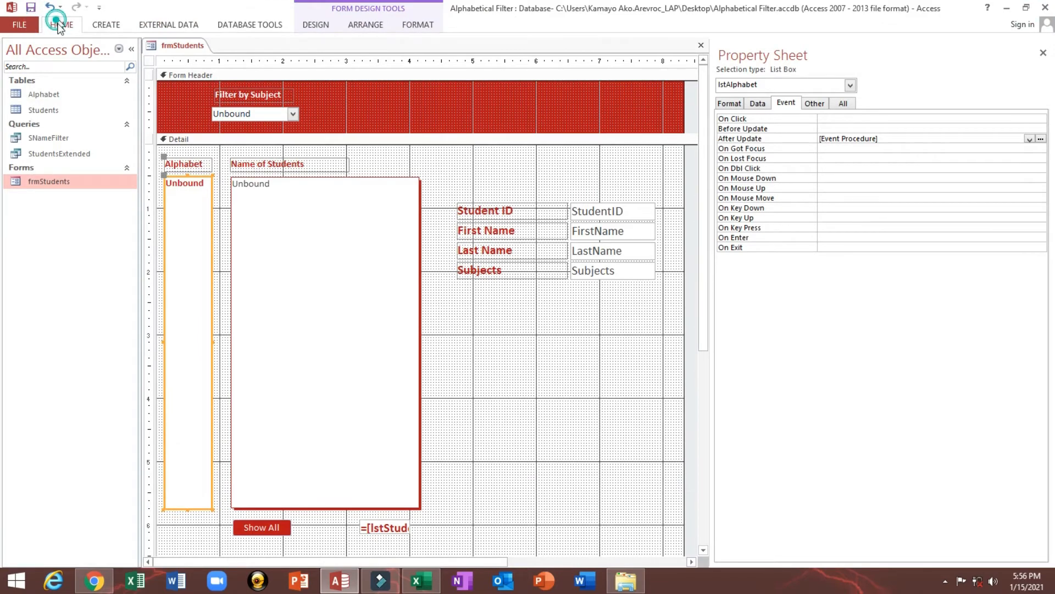
pyautogui.click(19, 39)
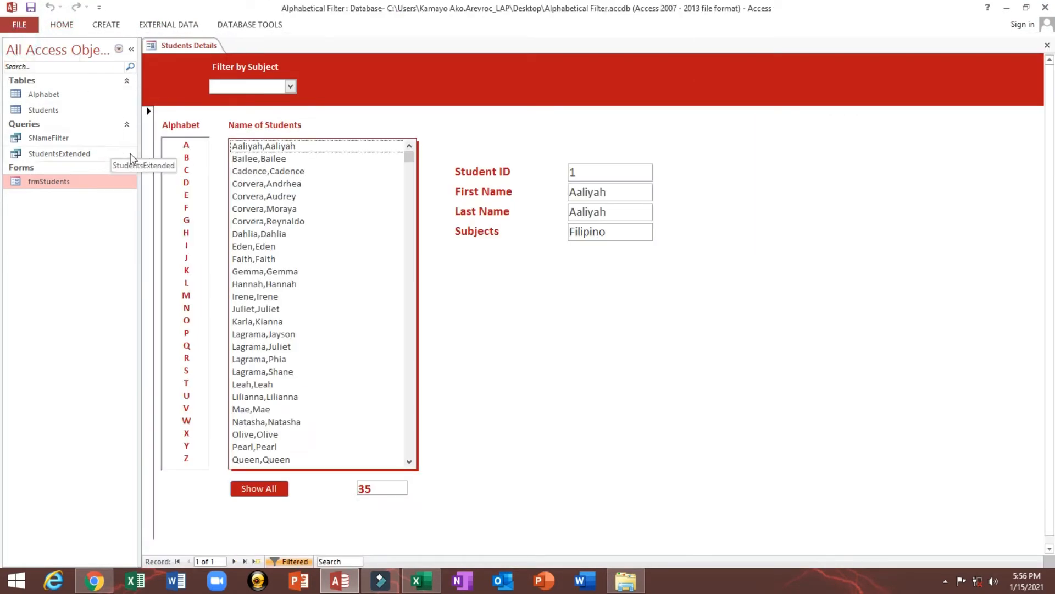
pyautogui.click(187, 149)
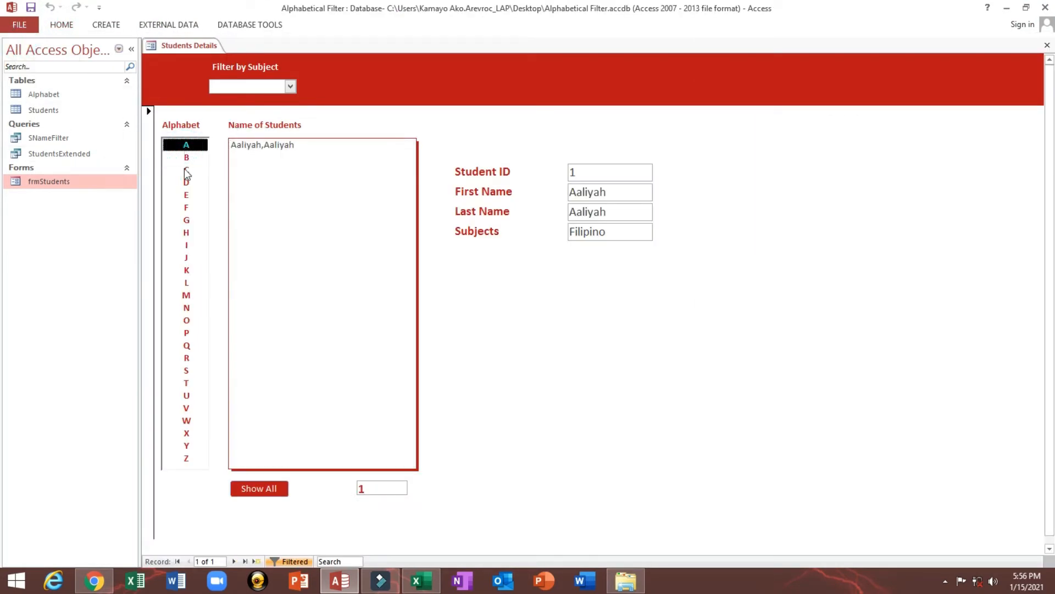
pyautogui.click(185, 169)
pyautogui.click(185, 208)
pyautogui.click(196, 259)
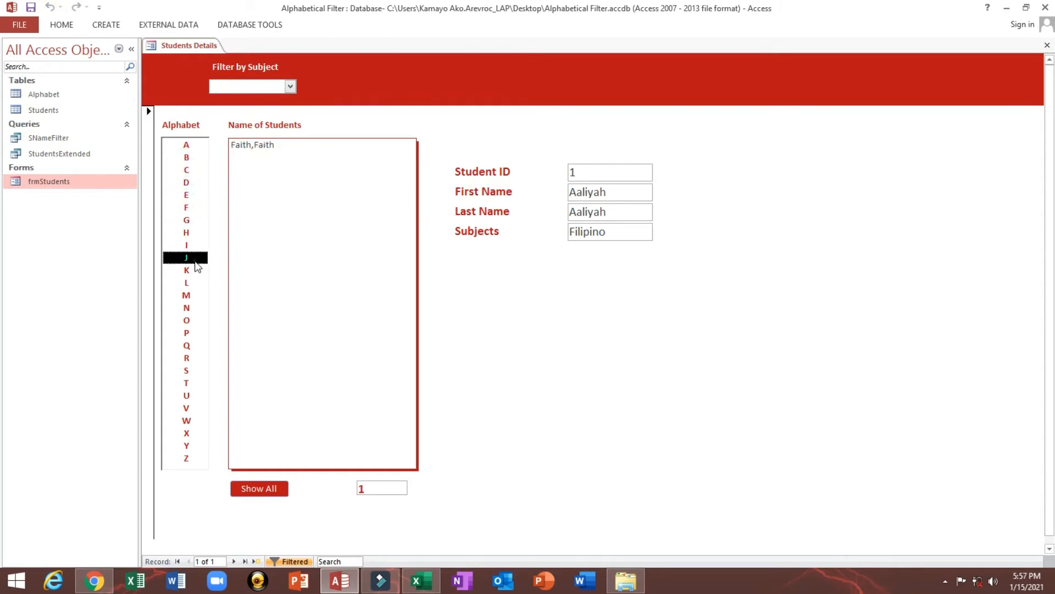
pyautogui.click(187, 233)
pyautogui.click(187, 296)
pyautogui.click(186, 334)
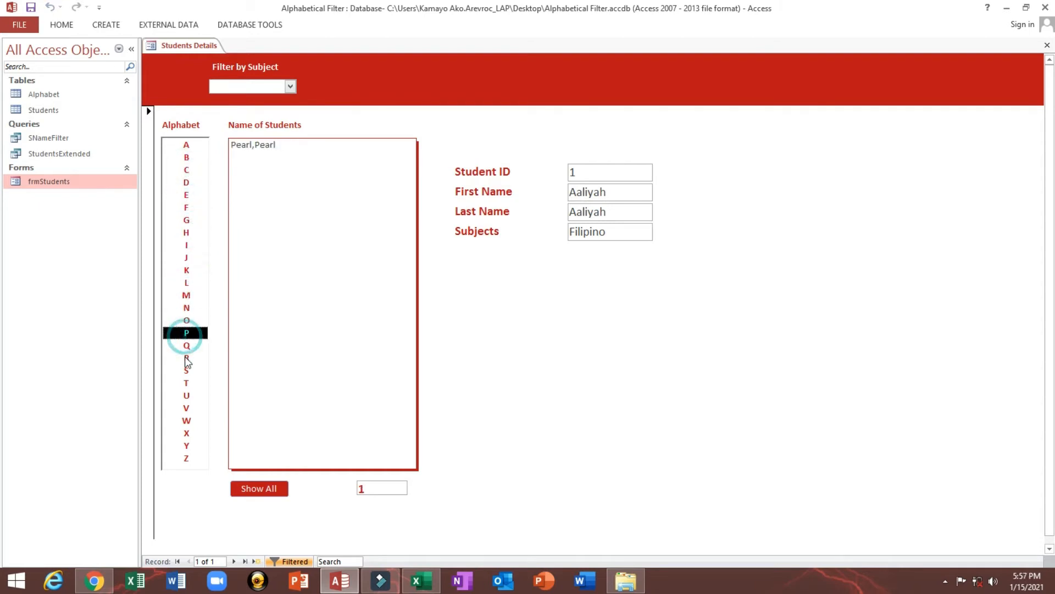
pyautogui.click(183, 283)
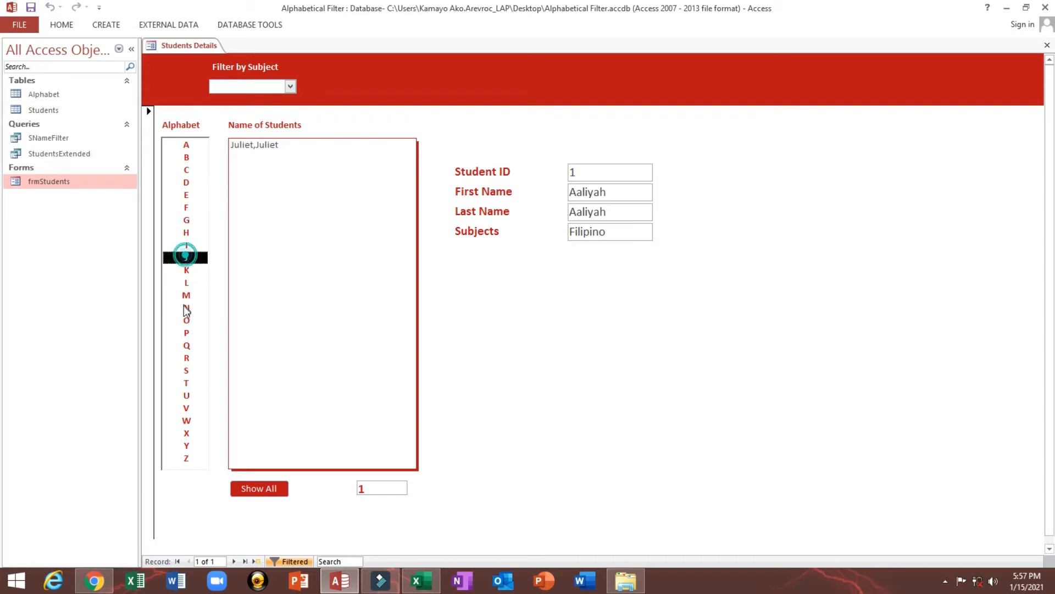
pyautogui.click(187, 307)
pyautogui.click(187, 358)
pyautogui.click(187, 395)
pyautogui.click(186, 382)
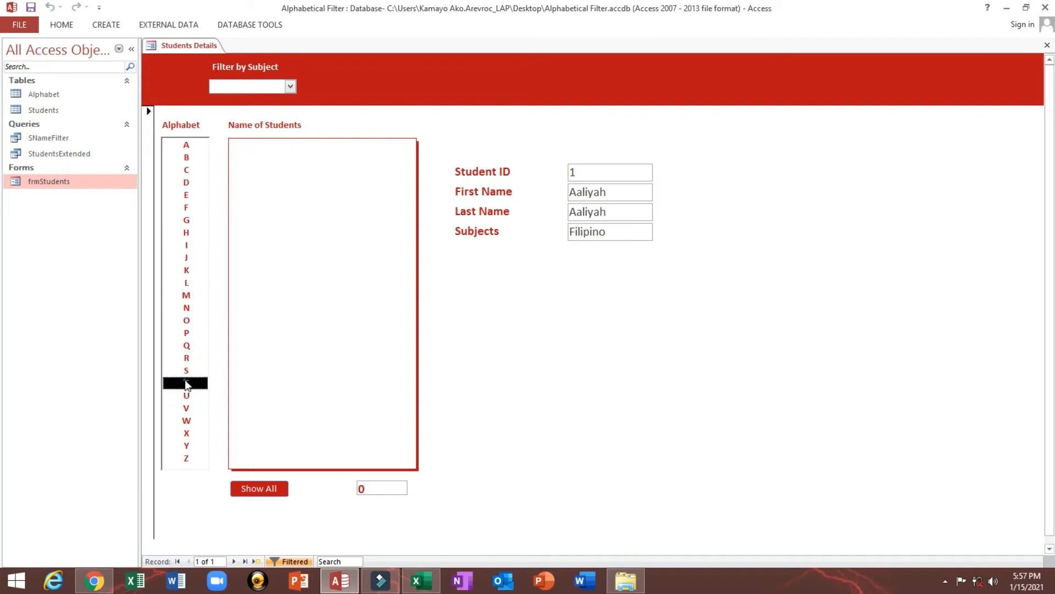
pyautogui.click(186, 332)
pyautogui.click(187, 295)
pyautogui.click(187, 195)
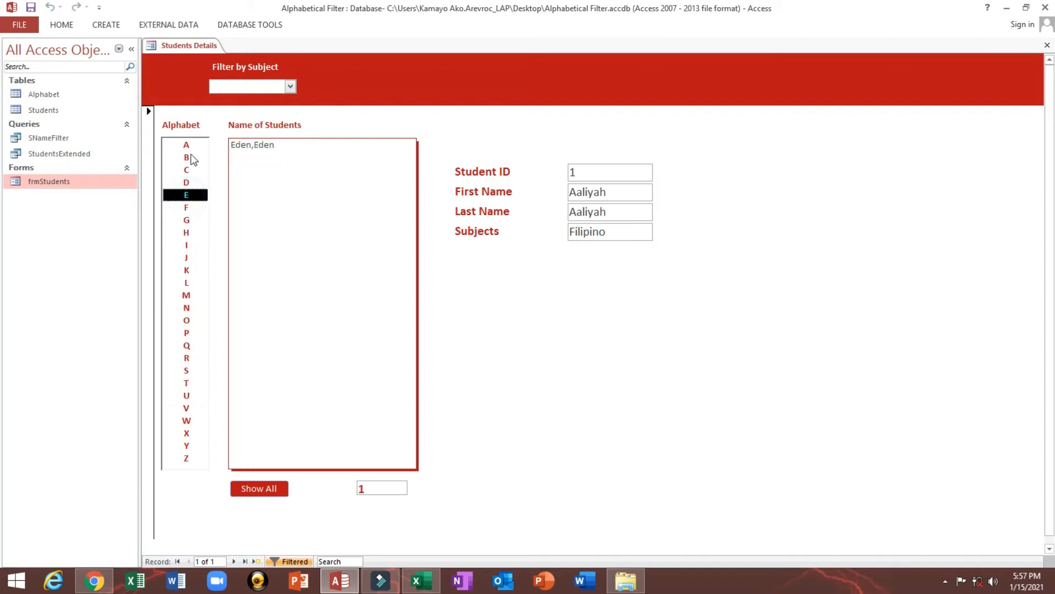
pyautogui.click(186, 157)
pyautogui.click(185, 296)
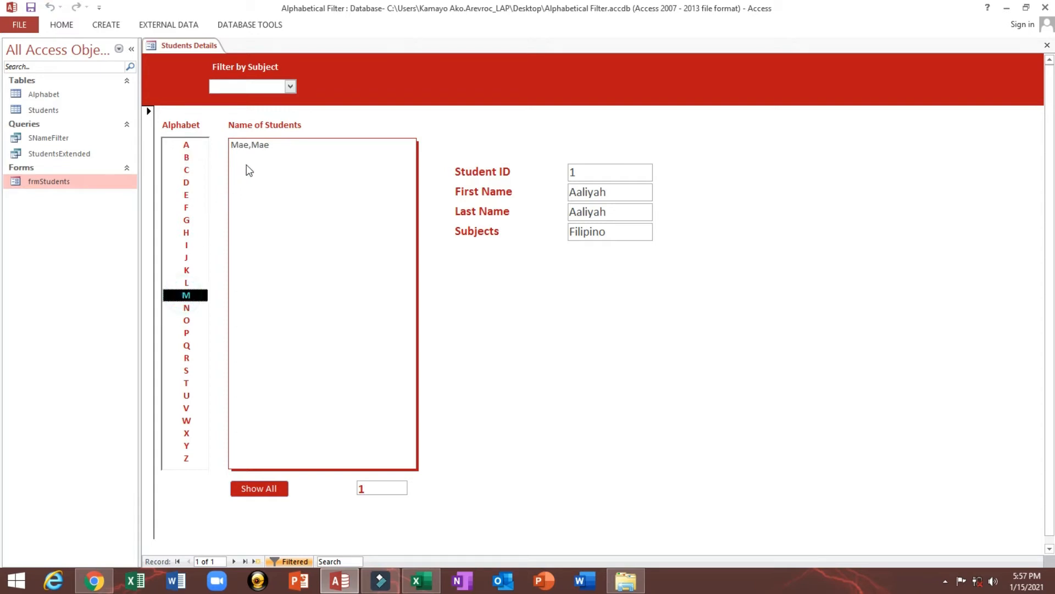
pyautogui.click(187, 170)
pyautogui.click(176, 232)
pyautogui.click(175, 281)
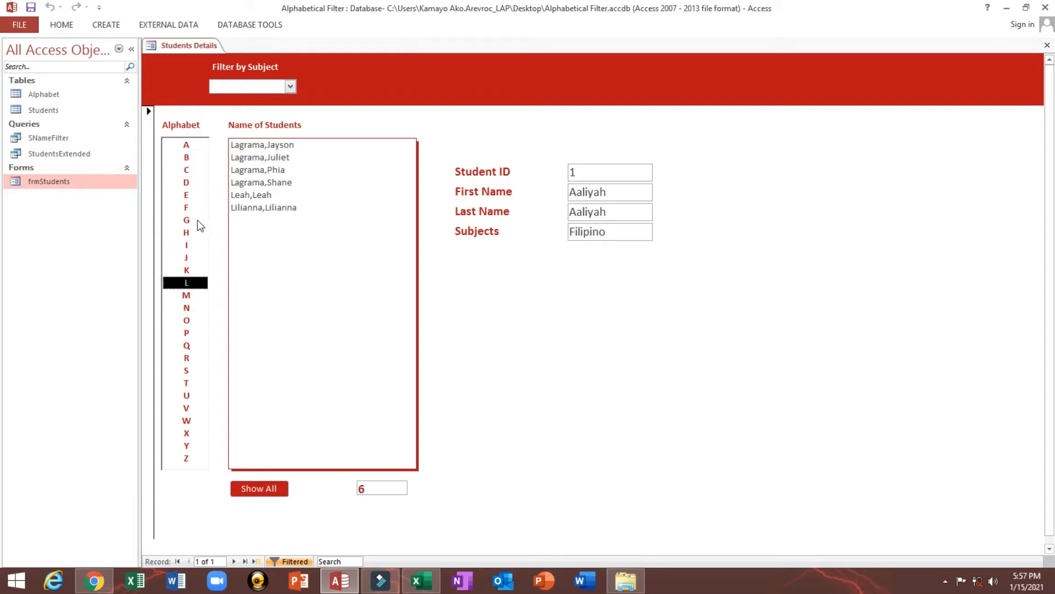
pyautogui.click(184, 207)
pyautogui.click(185, 307)
pyautogui.click(184, 271)
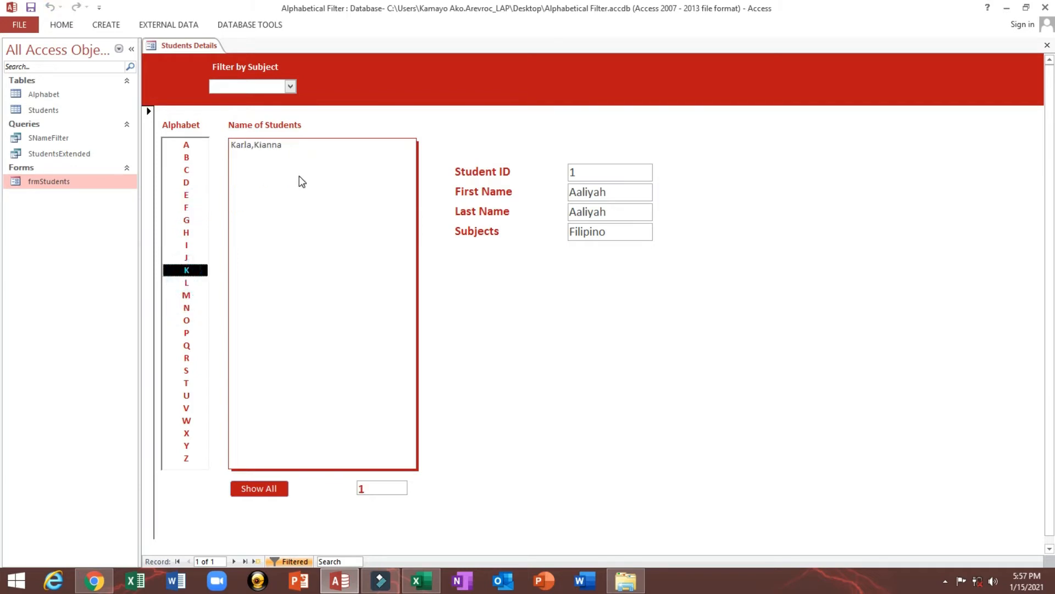
pyautogui.click(193, 183)
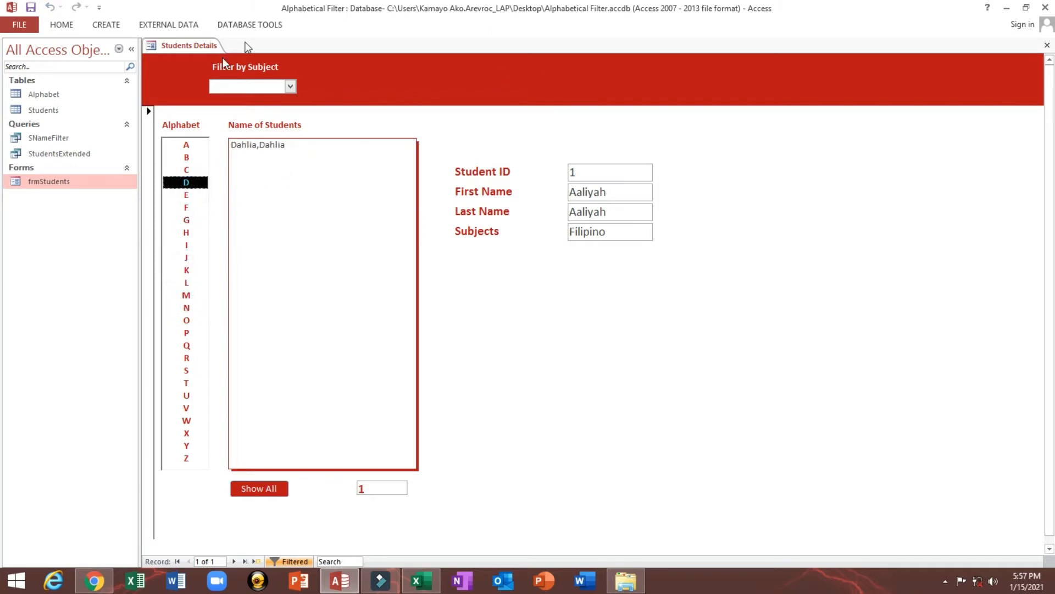
# Open the Students table to review its records, and close it again
pyautogui.click(49, 111)
pyautogui.doubleClick(49, 111)
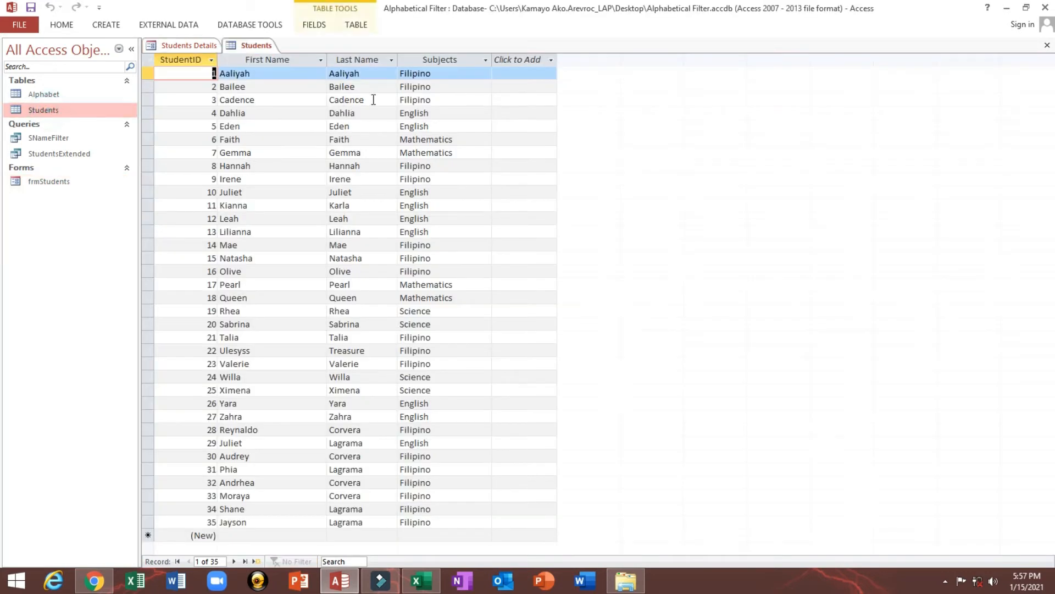
pyautogui.click(1047, 45)
# Filter the student list by B, show all students again, and test the letters G, C, A, E and I
pyautogui.click(186, 158)
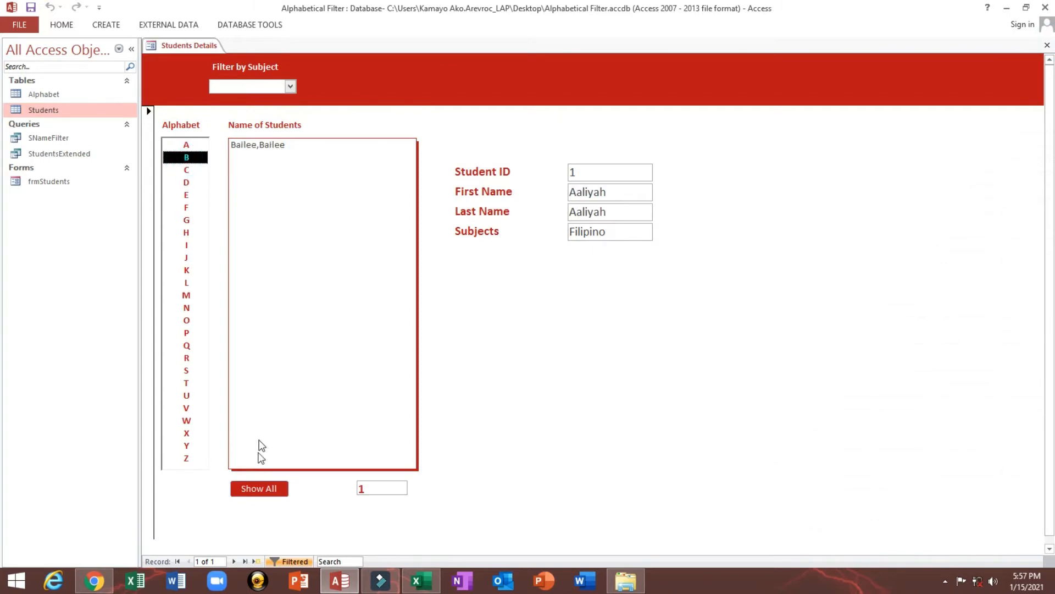
pyautogui.click(254, 491)
pyautogui.click(187, 219)
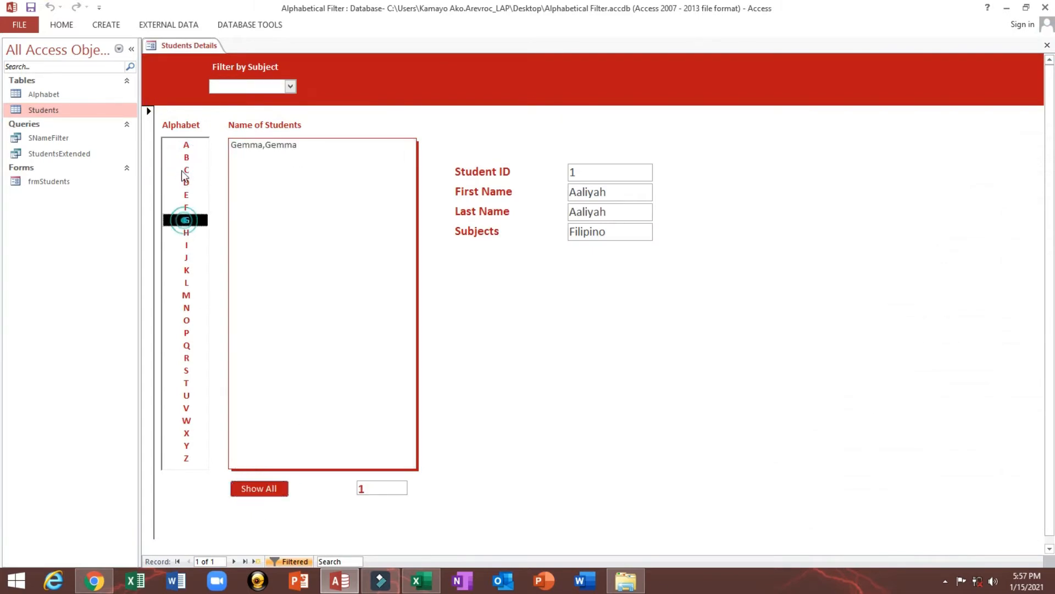
pyautogui.click(186, 170)
pyautogui.click(187, 145)
pyautogui.click(167, 195)
pyautogui.click(174, 245)
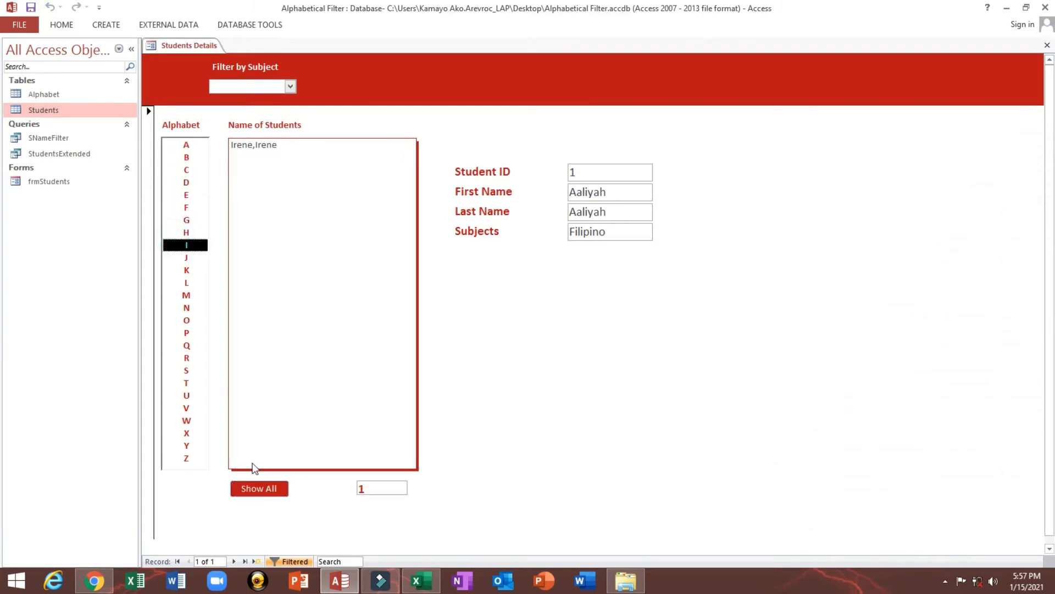
# Show all students, select one to view the details, and test the letters C, L and G of the Alphabet list
pyautogui.click(272, 257)
pyautogui.click(246, 493)
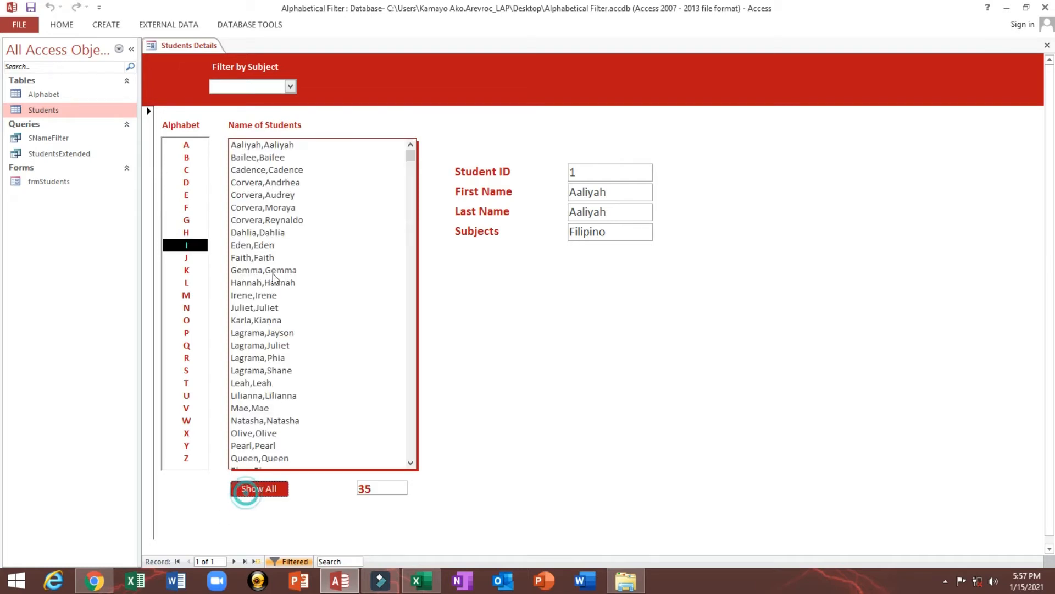
pyautogui.click(262, 195)
pyautogui.click(186, 172)
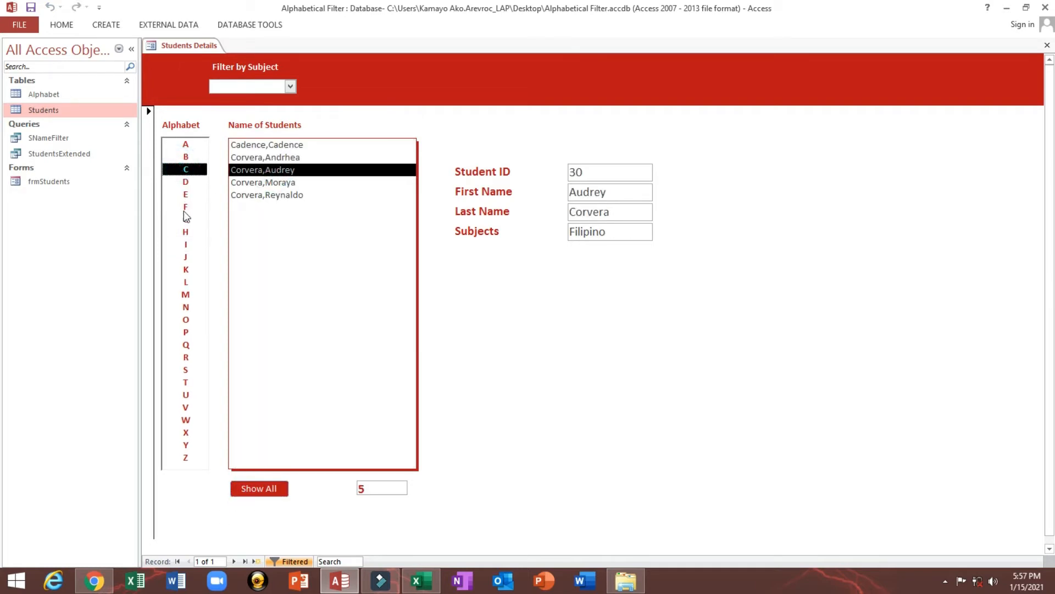
pyautogui.click(186, 282)
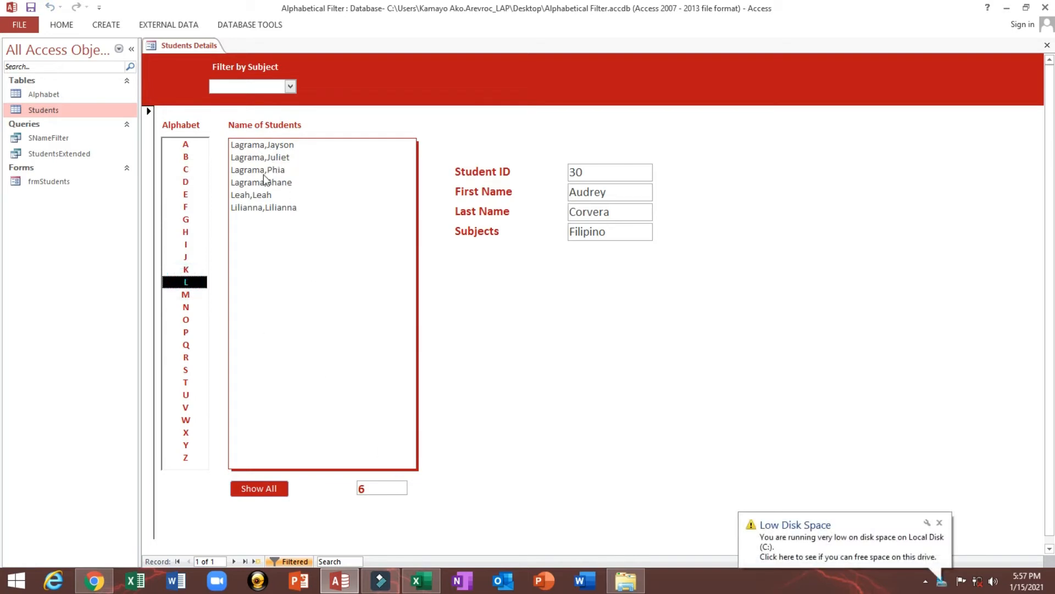
pyautogui.click(379, 489)
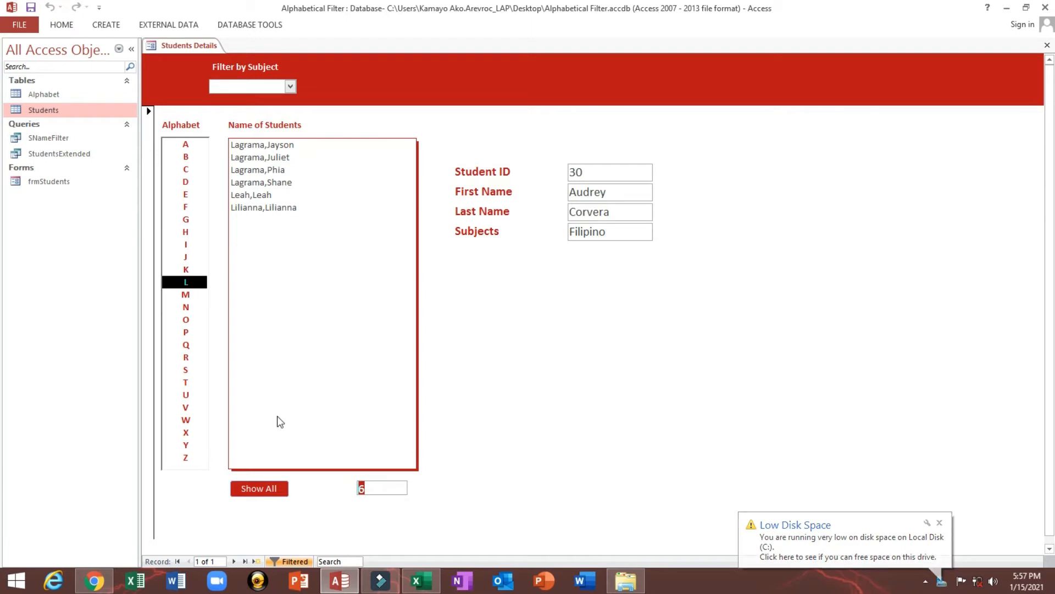
pyautogui.click(194, 222)
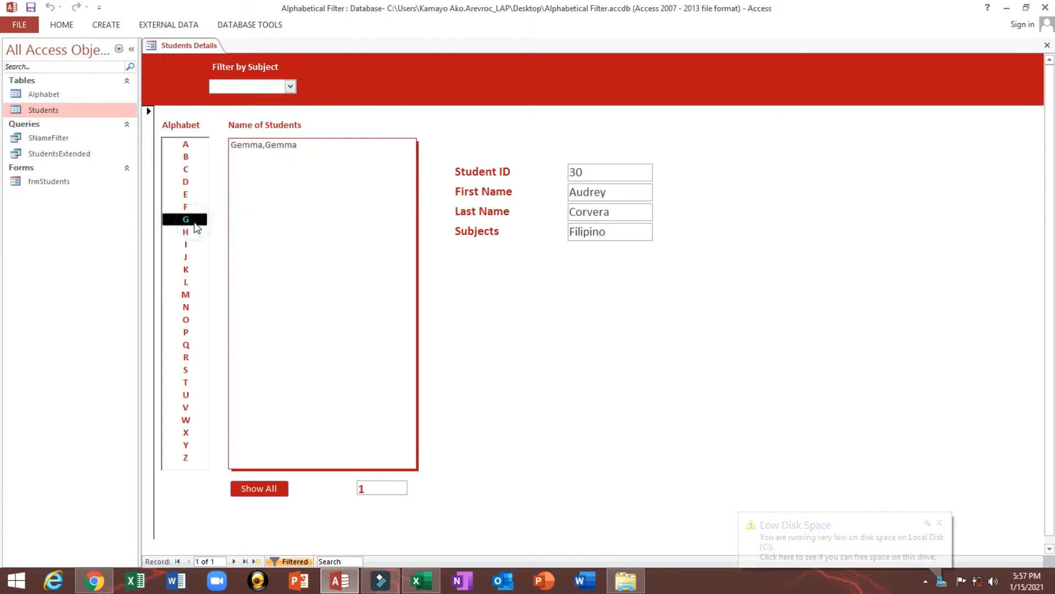
# Switch the Students Details form to Design view and select the Filter by Subject combo box
pyautogui.rightClick(383, 117)
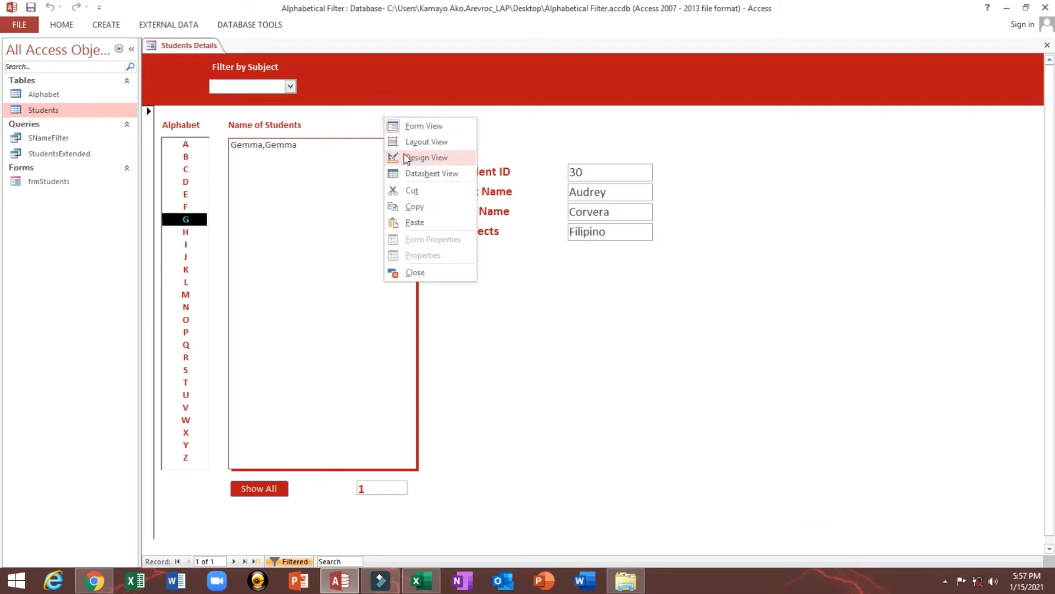
pyautogui.click(354, 71)
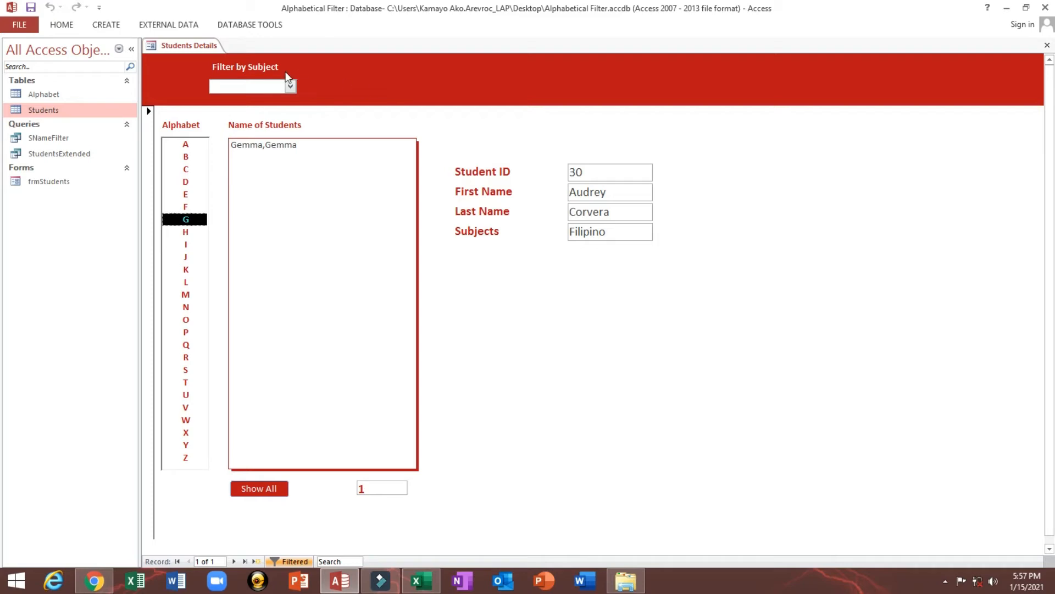
pyautogui.click(259, 87)
pyautogui.rightClick(361, 68)
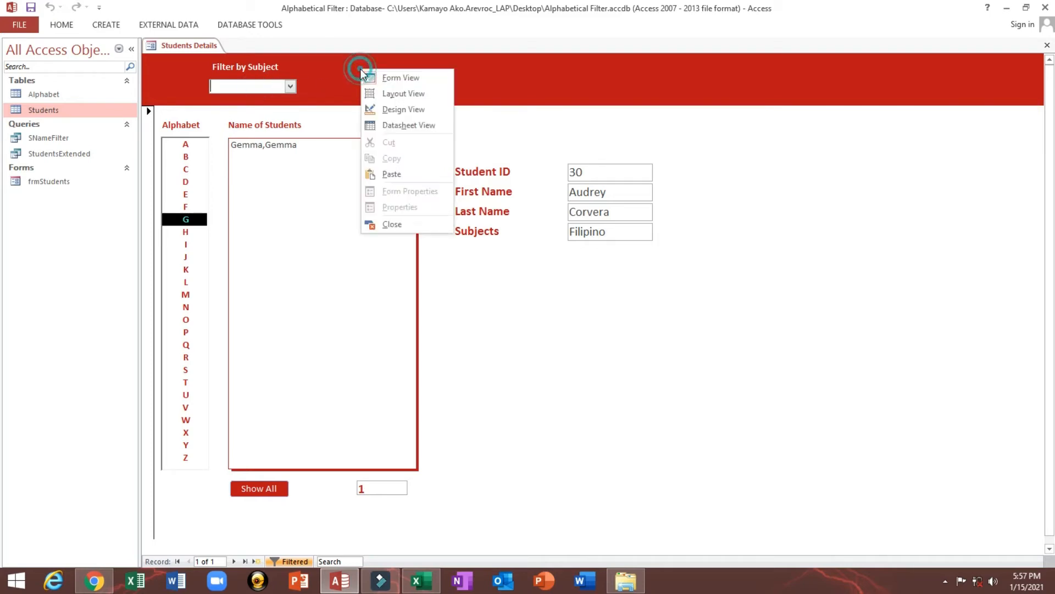
pyautogui.click(379, 107)
pyautogui.click(298, 113)
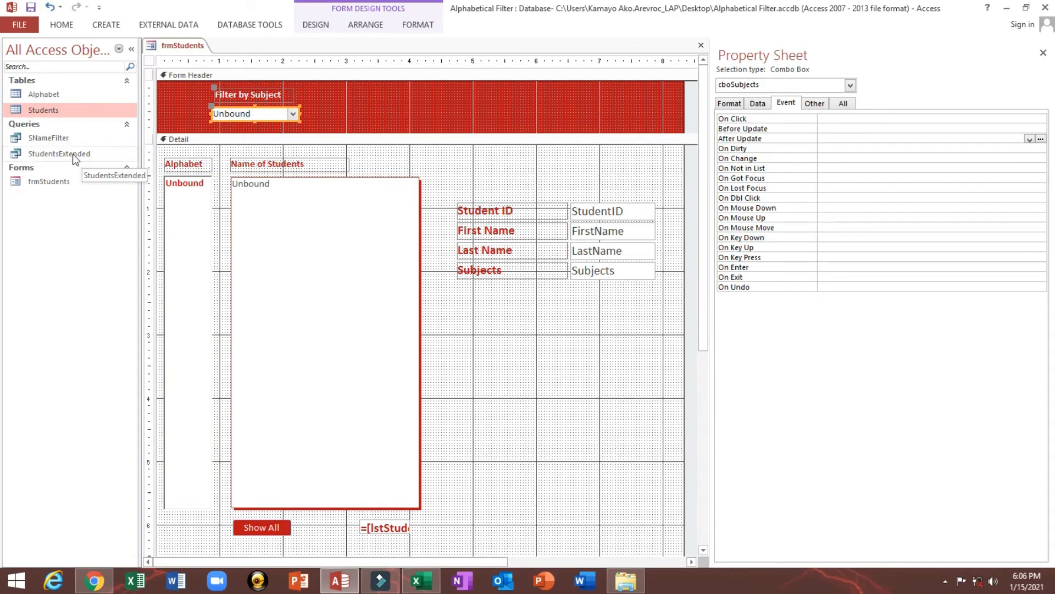
# Duplicate the SNameFilter query under the name SubjectCboFilter
pyautogui.click(72, 154)
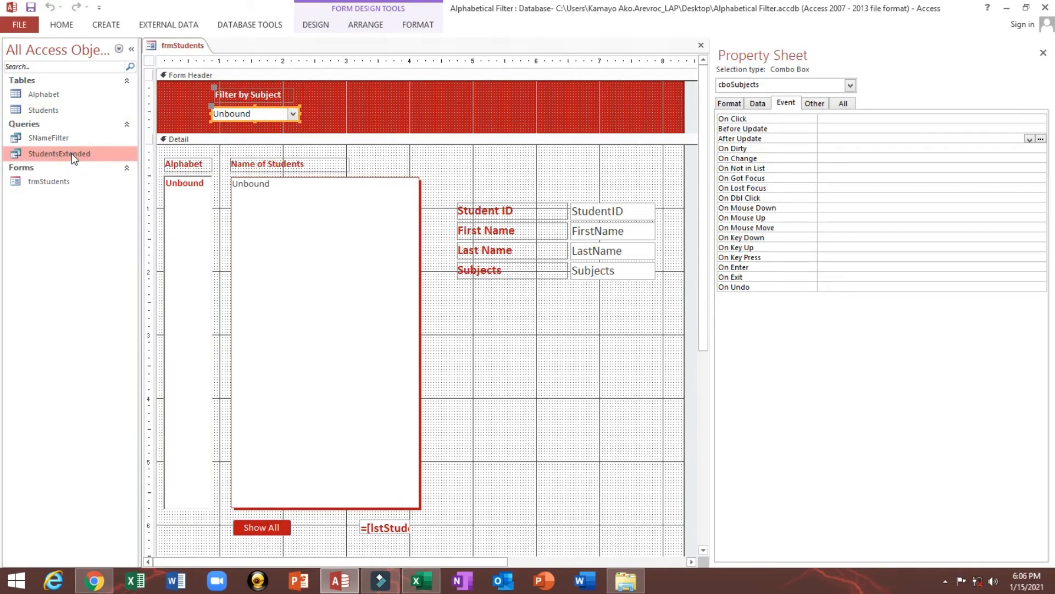
pyautogui.click(51, 140)
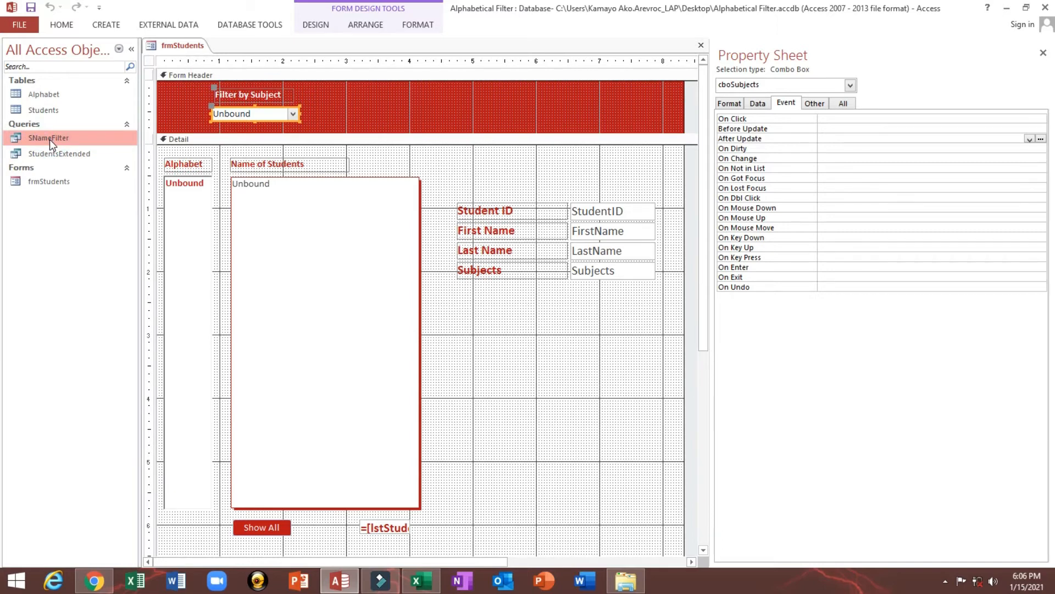
pyautogui.rightClick(50, 140)
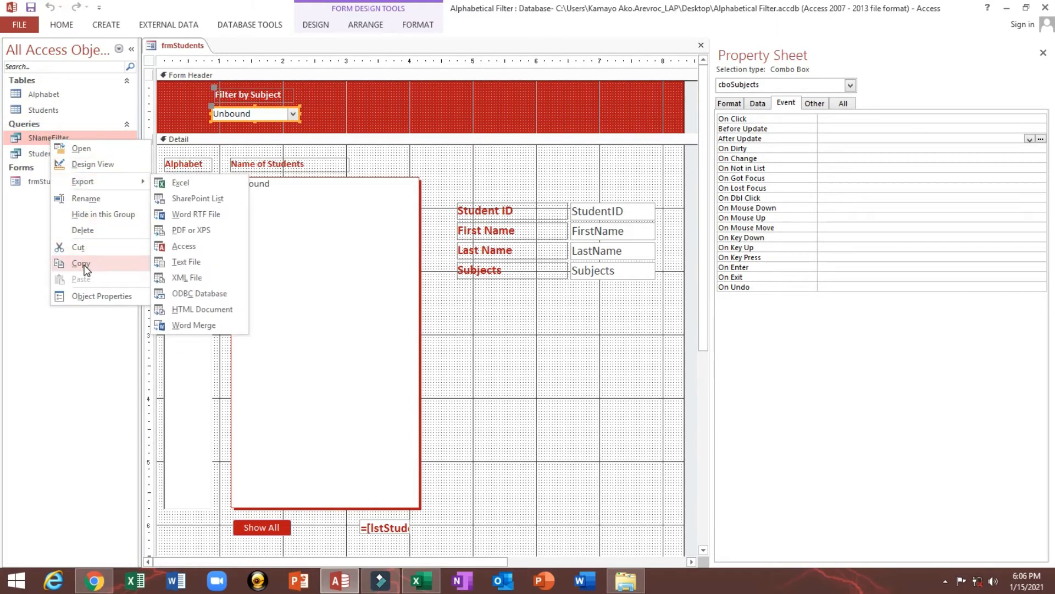
pyautogui.click(82, 264)
pyautogui.rightClick(69, 139)
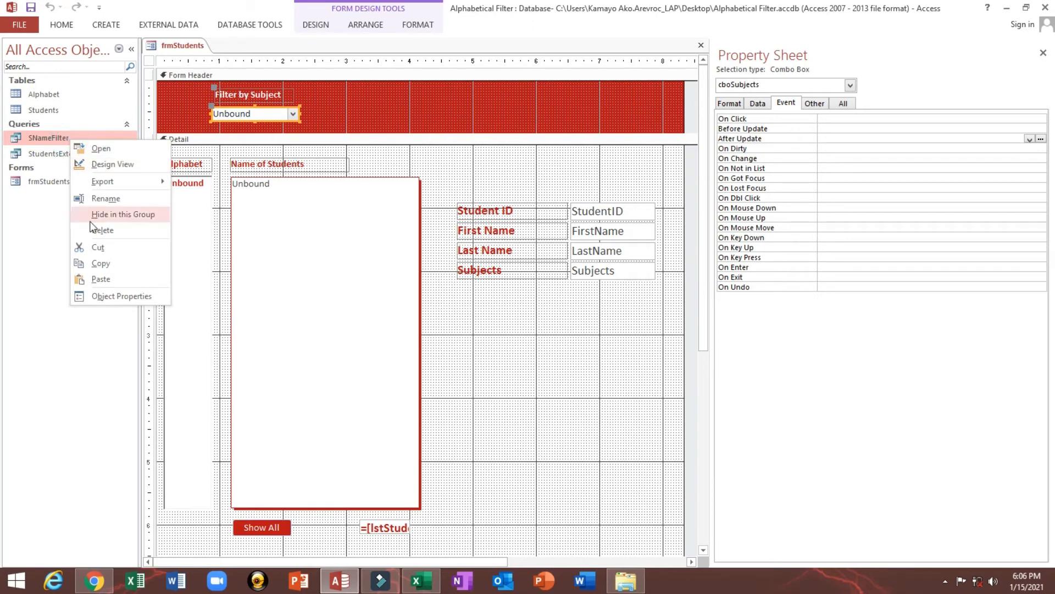
pyautogui.click(97, 279)
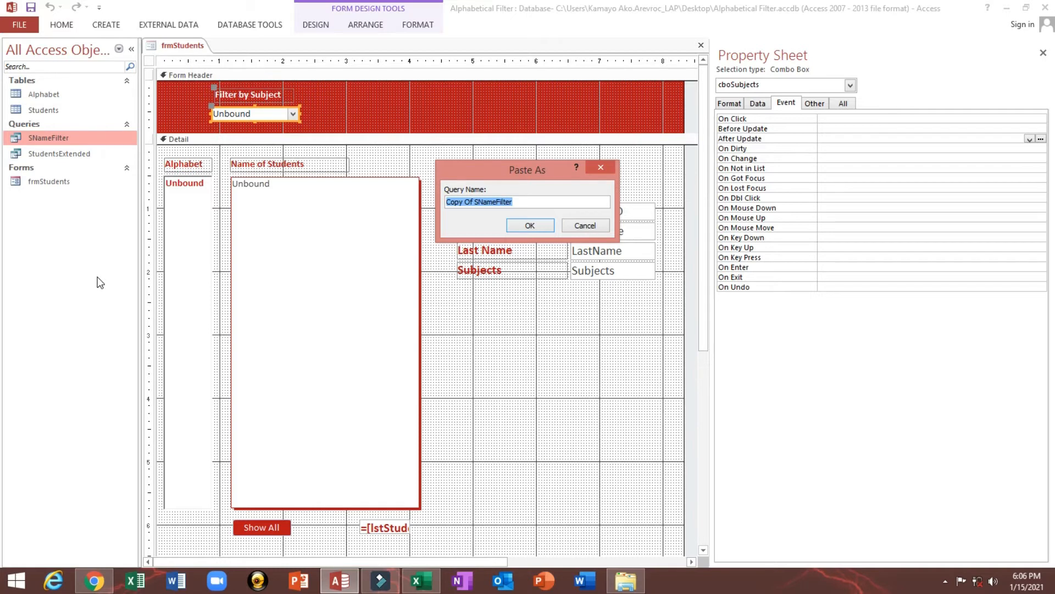
pyautogui.write('SubjectCboFilter')
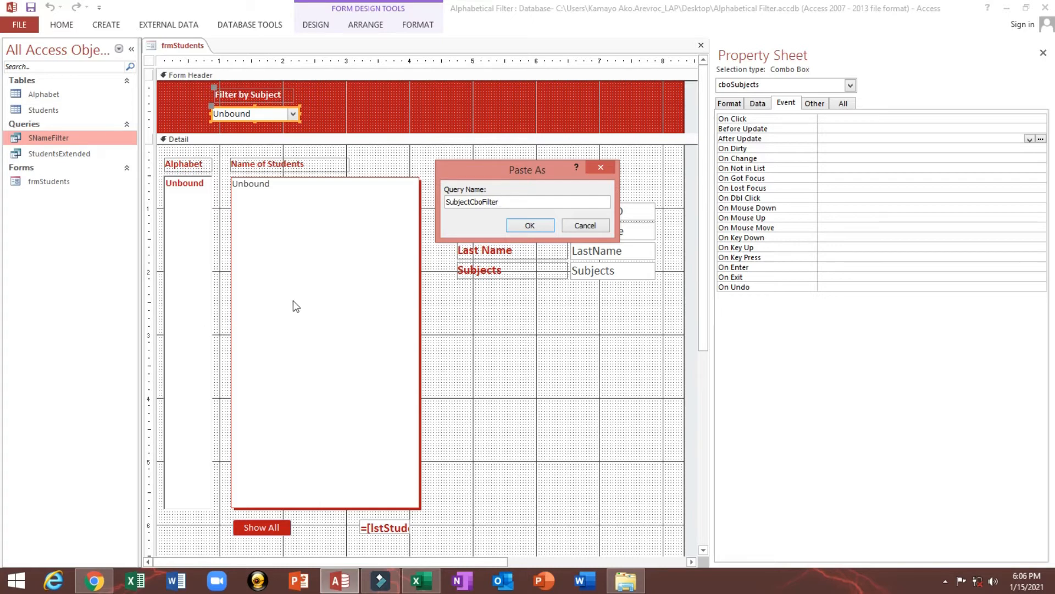
pyautogui.click(530, 225)
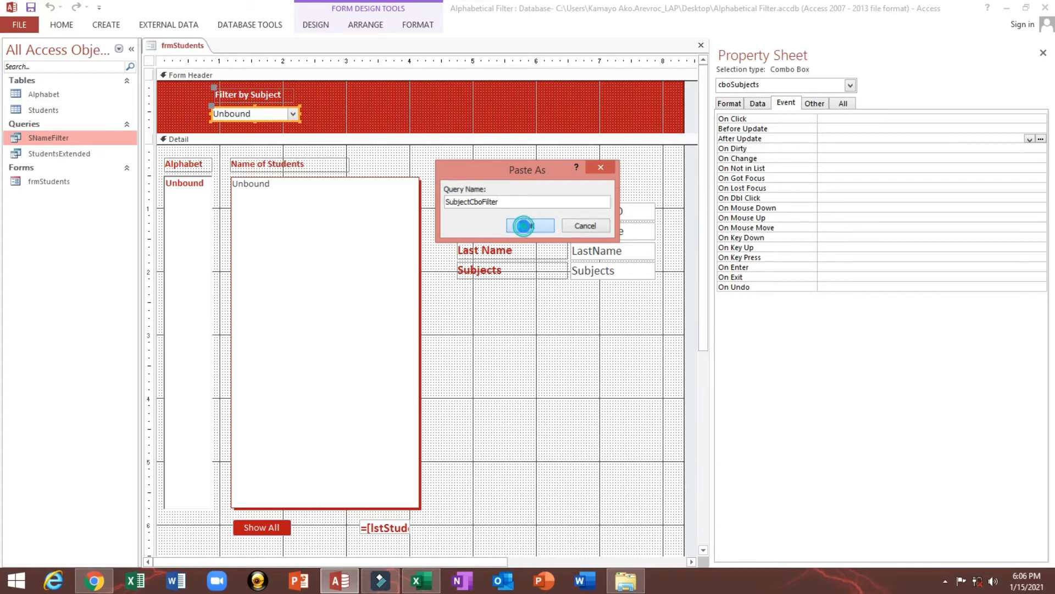
# Copy the control name cboSubjects from the properties of the Filter by Subject combo box
pyautogui.click(358, 112)
pyautogui.click(263, 112)
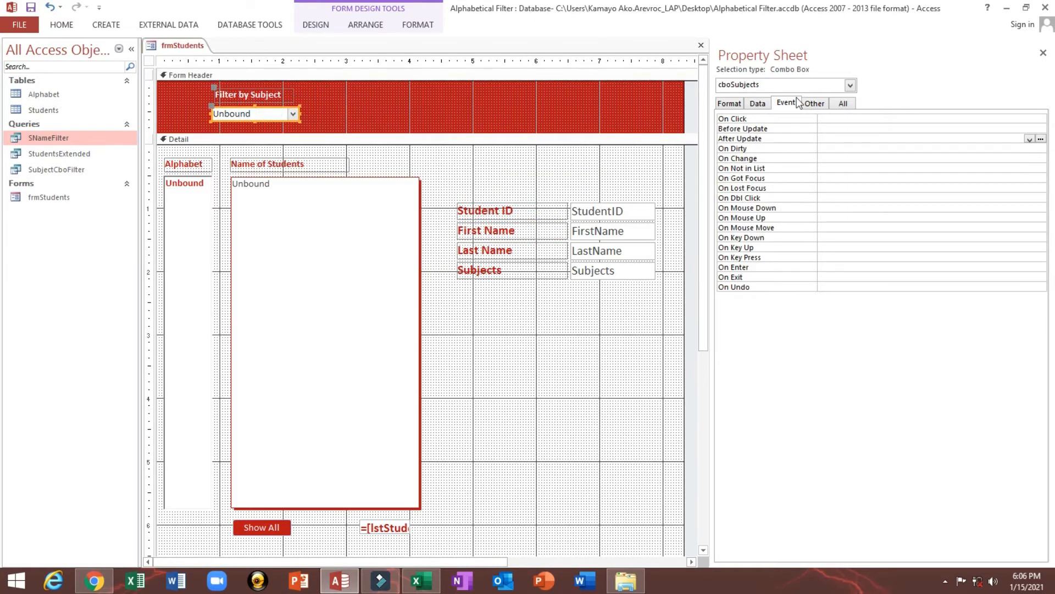
pyautogui.click(814, 103)
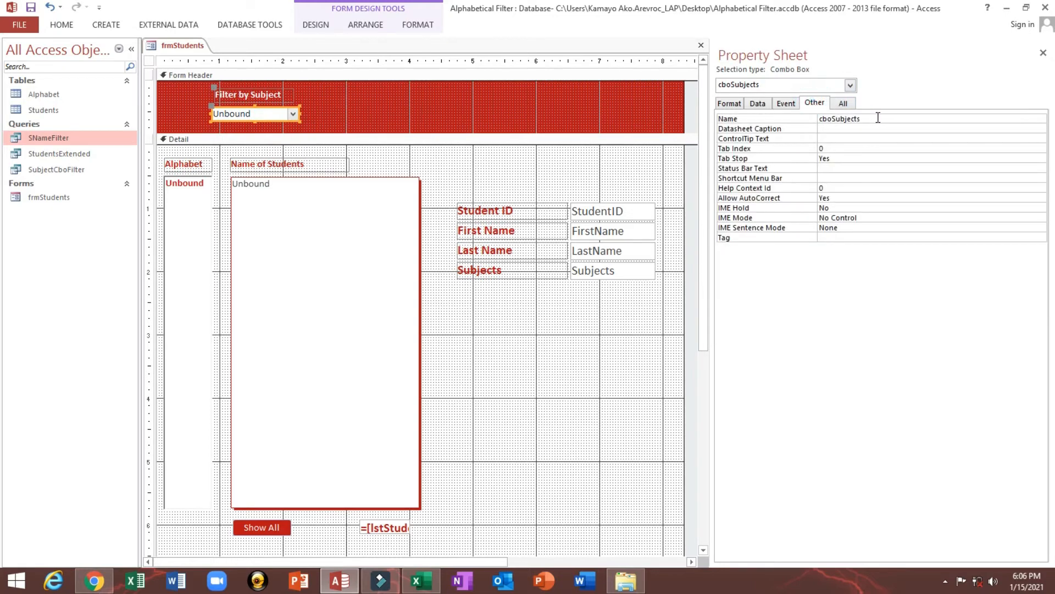
pyautogui.moveTo(894, 117); pyautogui.dragTo(818, 118)
# Open the SubjectCboFilter query in Design view and add the Subjects field to the grid after FullName
pyautogui.click(72, 170)
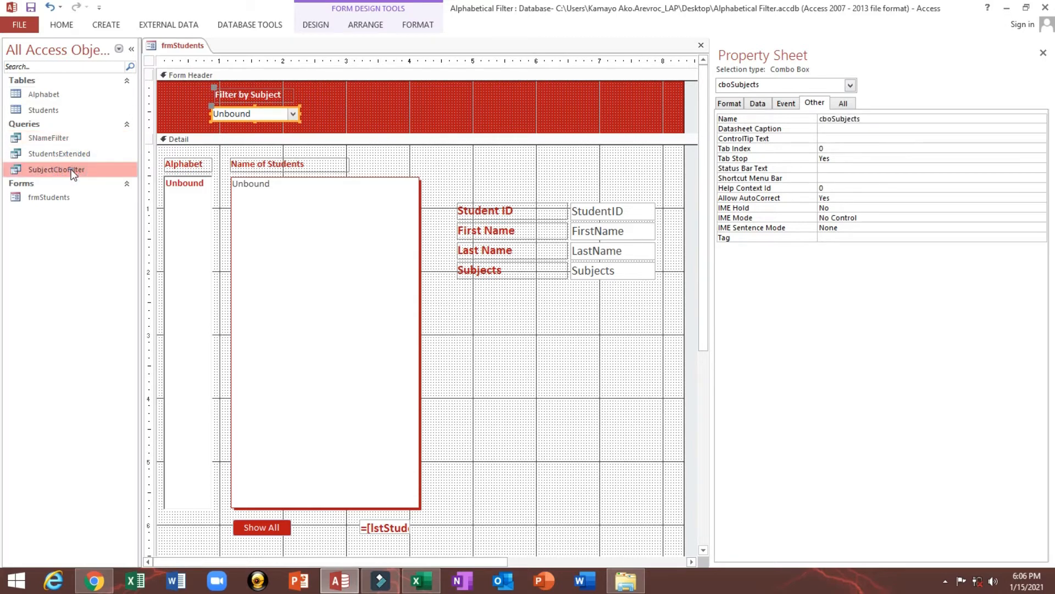
pyautogui.rightClick(82, 169)
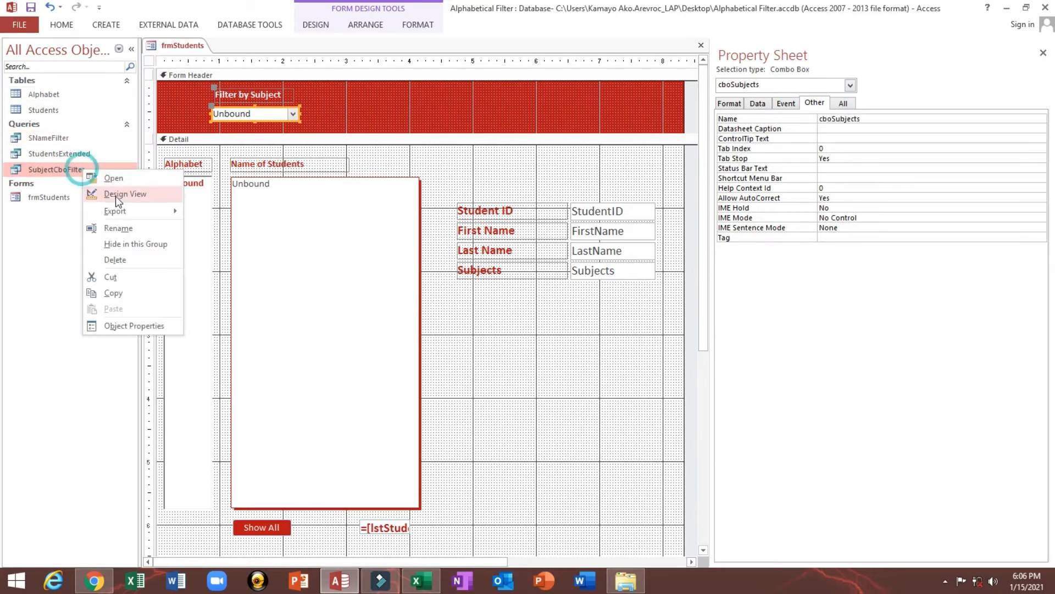
pyautogui.click(115, 197)
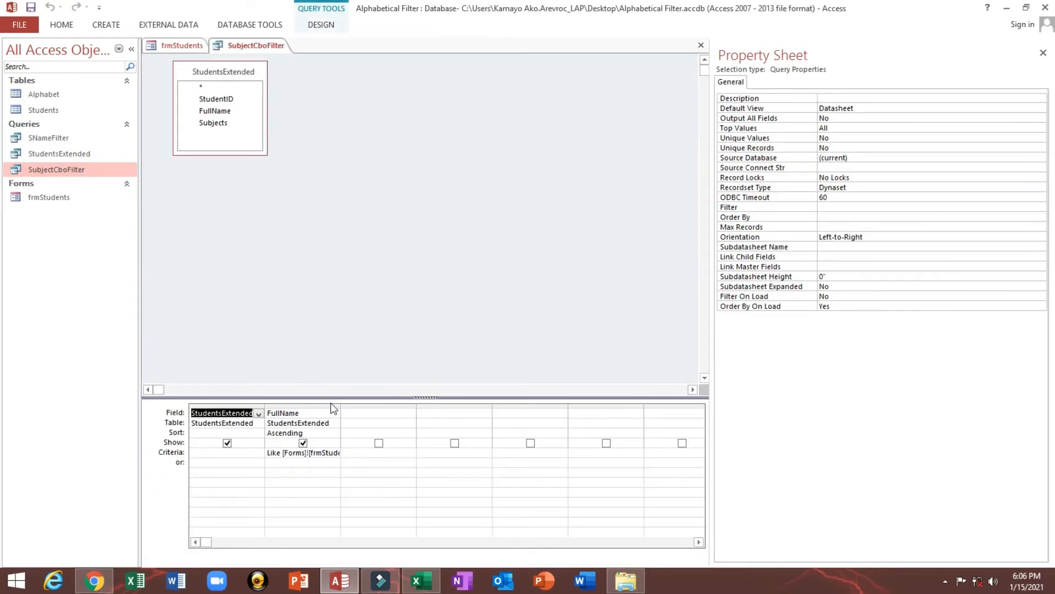
pyautogui.moveTo(341, 406); pyautogui.dragTo(382, 406)
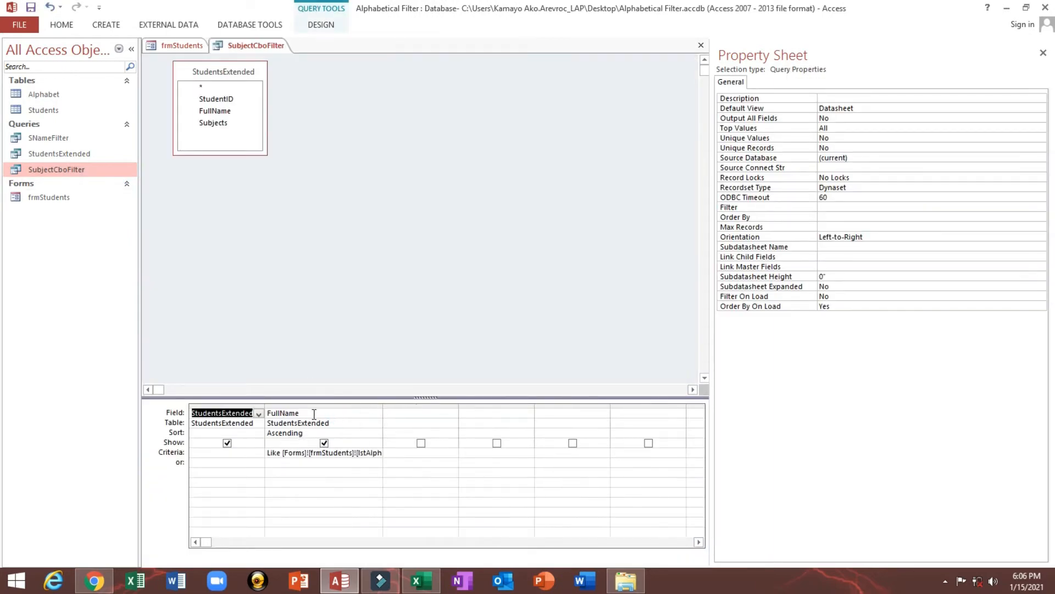
pyautogui.click(216, 123)
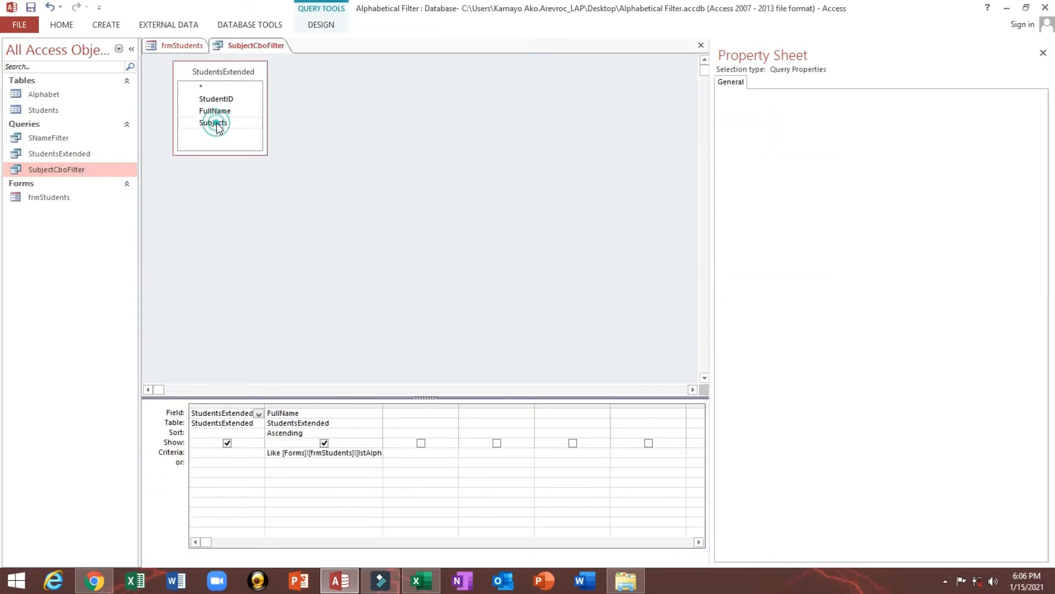
pyautogui.moveTo(217, 123); pyautogui.dragTo(528, 405)
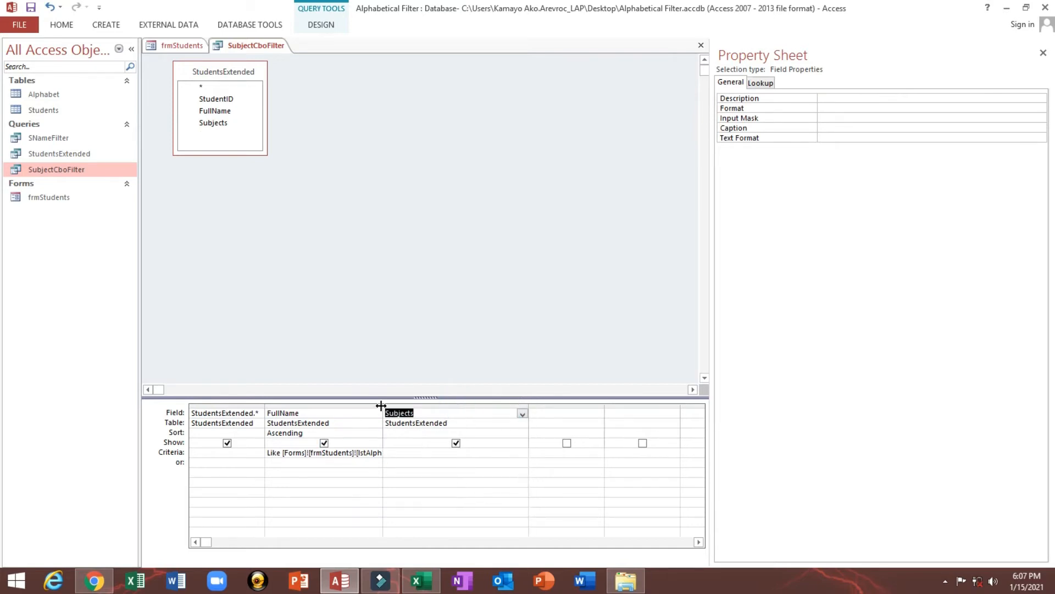
# Change the FullName criterion to Like [Forms]![frmStudents]![cboSubjects] & "*" and copy it to the Subjects criterion
pyautogui.moveTo(380, 405); pyautogui.dragTo(476, 405)
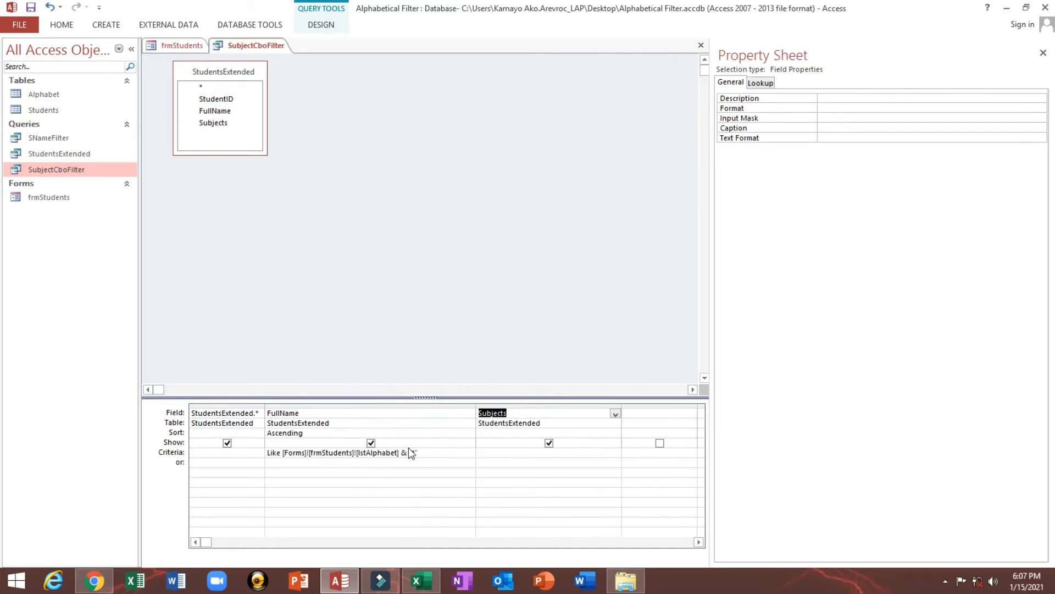
pyautogui.doubleClick(371, 454)
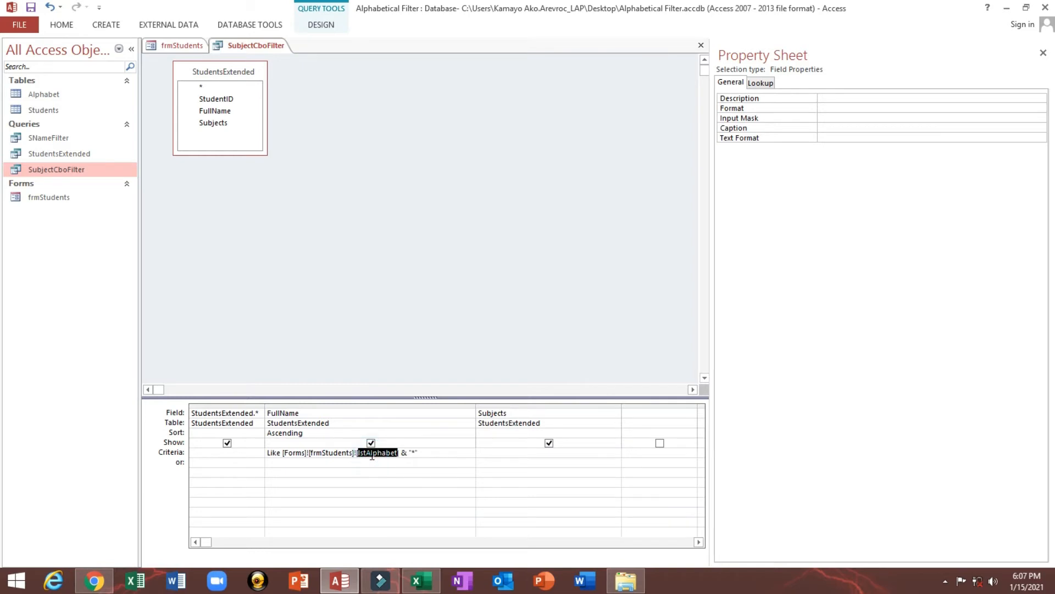
pyautogui.write('cboSubjects')
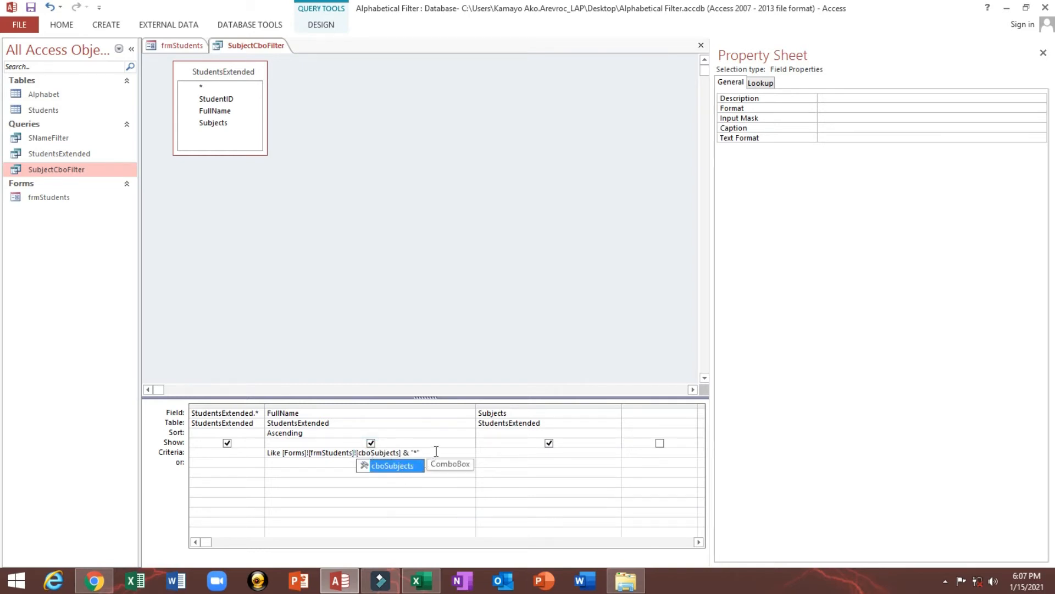
pyautogui.moveTo(442, 451); pyautogui.dragTo(257, 449)
pyautogui.hotkey('ctrl', 'c')
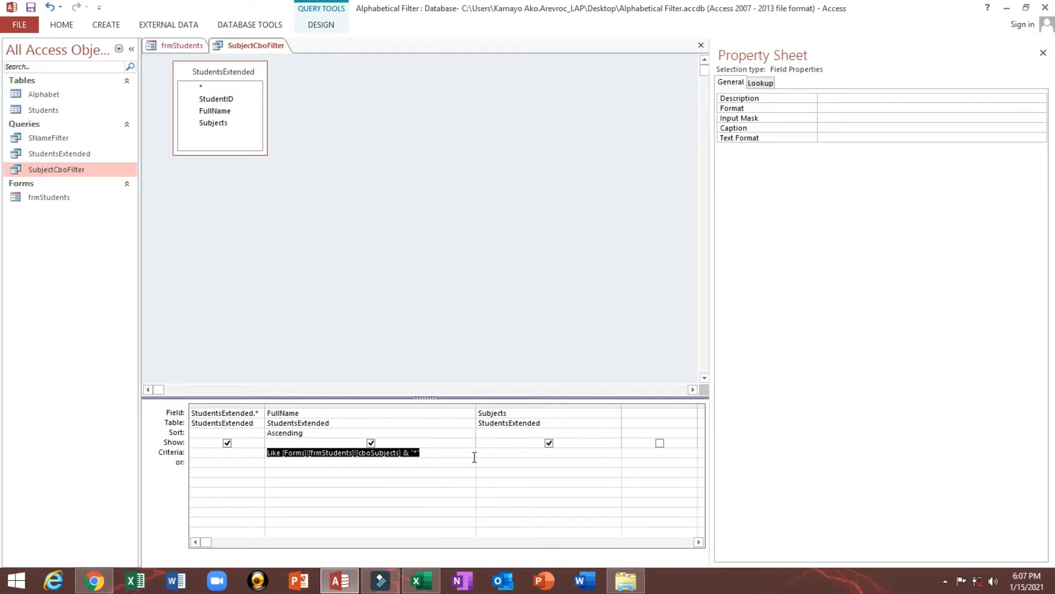
pyautogui.click(495, 456)
pyautogui.hotkey('ctrl', 'v')
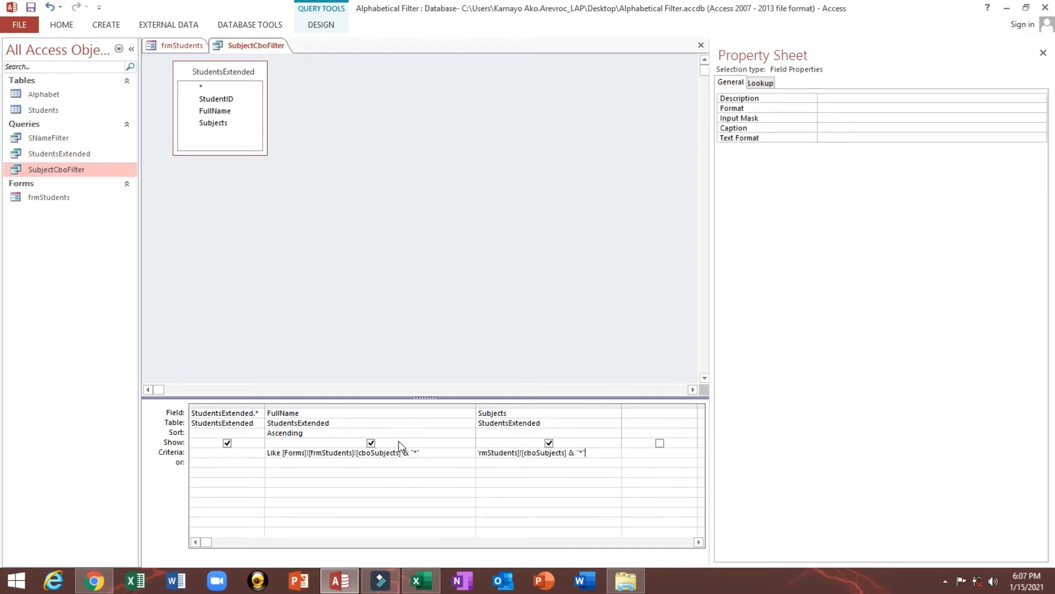
# Remove the FullName column from the query grid and widen the Subjects column to show its whole criterion
pyautogui.click(372, 405)
pyautogui.rightClick(373, 404)
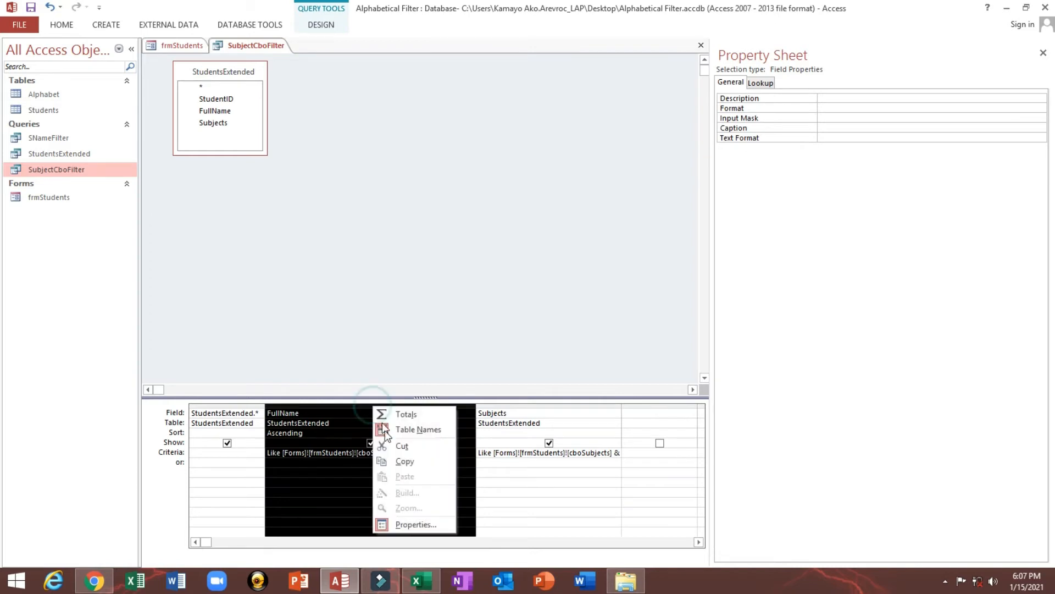
pyautogui.click(402, 444)
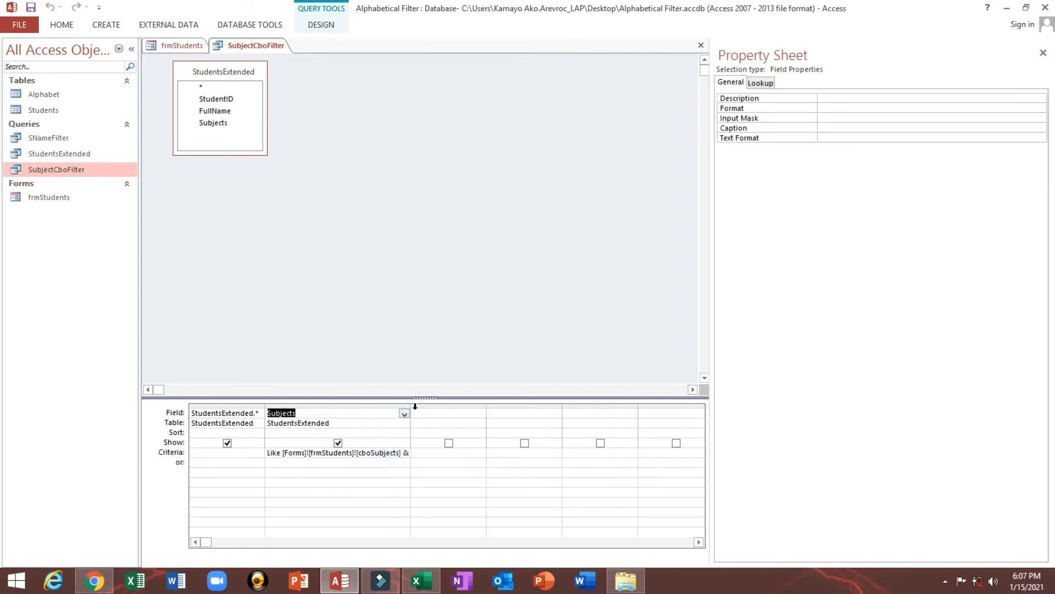
pyautogui.moveTo(411, 406); pyautogui.dragTo(492, 409)
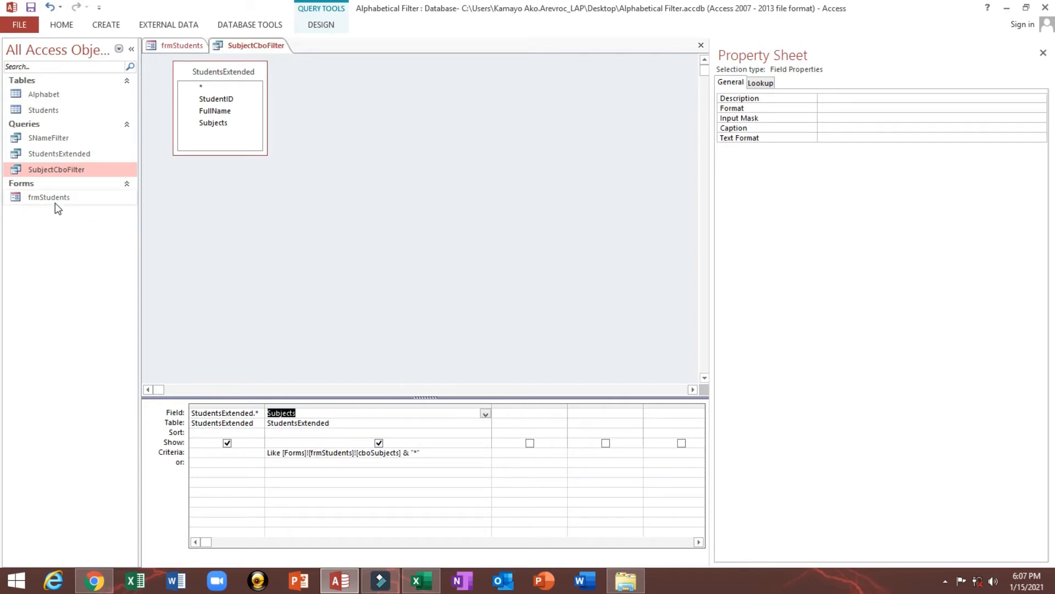
# Look at the Filter by Subject combo box on frmStudents and return to the SubjectCboFilter query
pyautogui.click(166, 44)
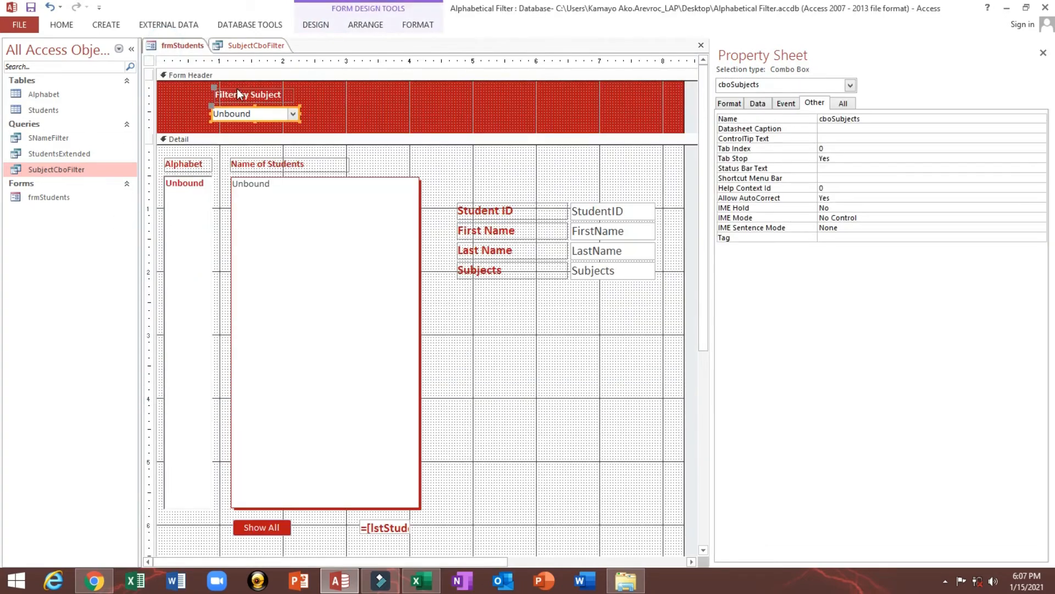
pyautogui.click(341, 112)
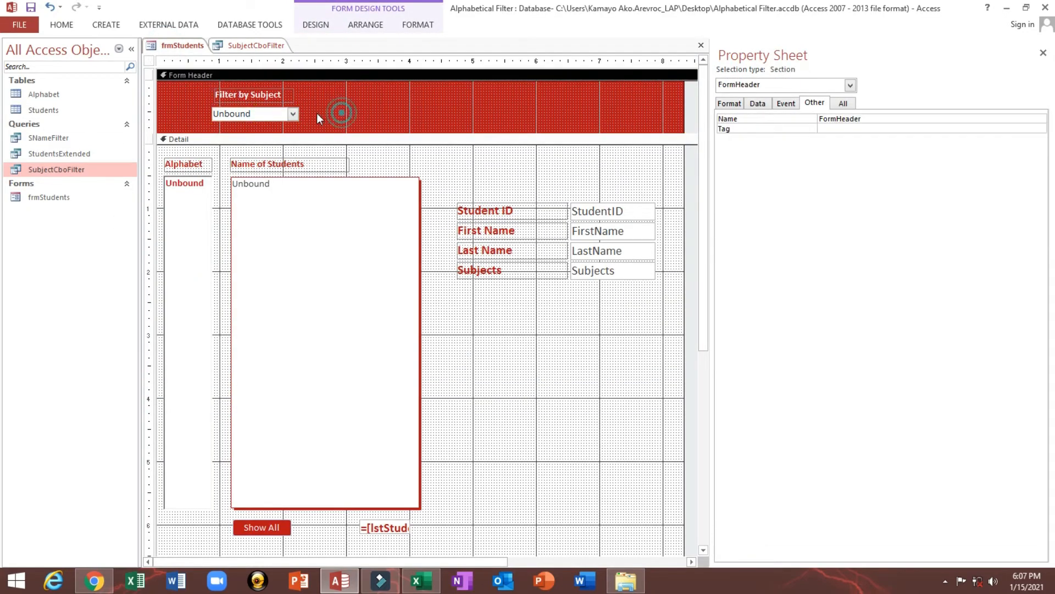
pyautogui.click(290, 115)
pyautogui.click(320, 116)
pyautogui.click(272, 46)
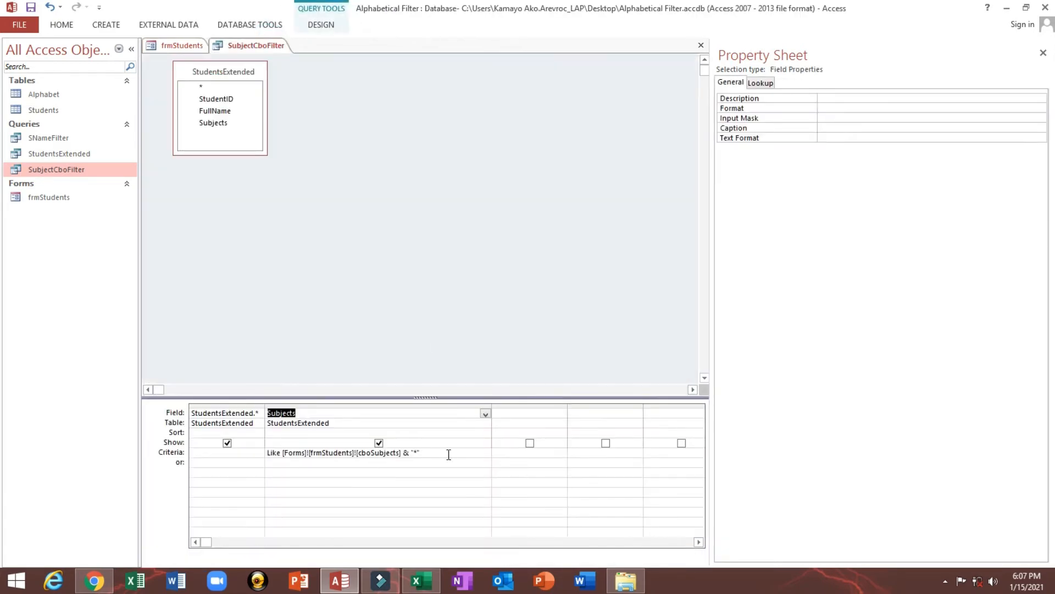
# Close the SubjectCboFilter query and save the changes to its design
pyautogui.click(448, 454)
pyautogui.moveTo(434, 452); pyautogui.dragTo(248, 452)
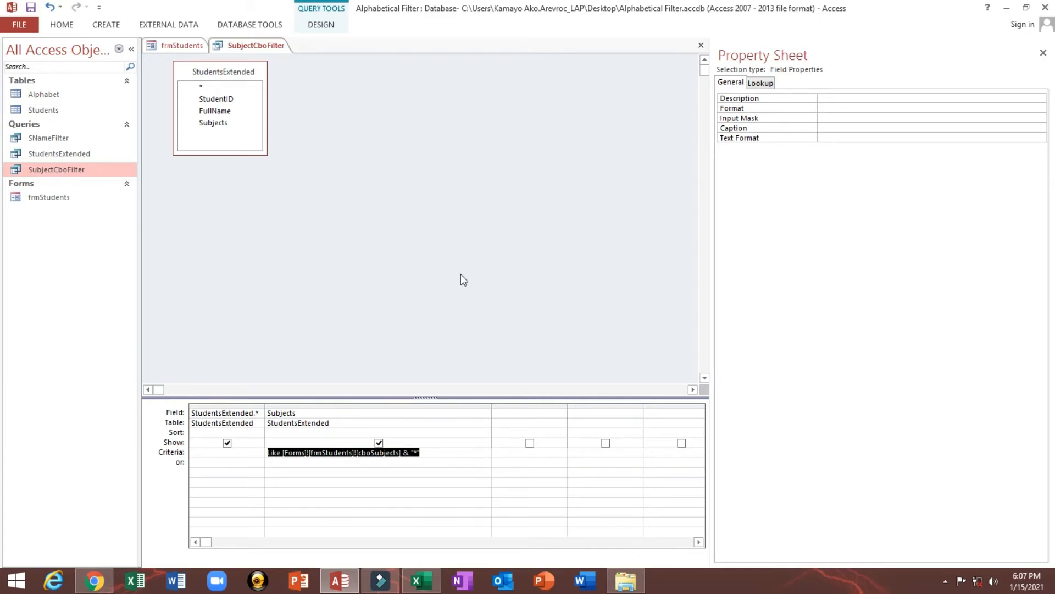
pyautogui.click(700, 45)
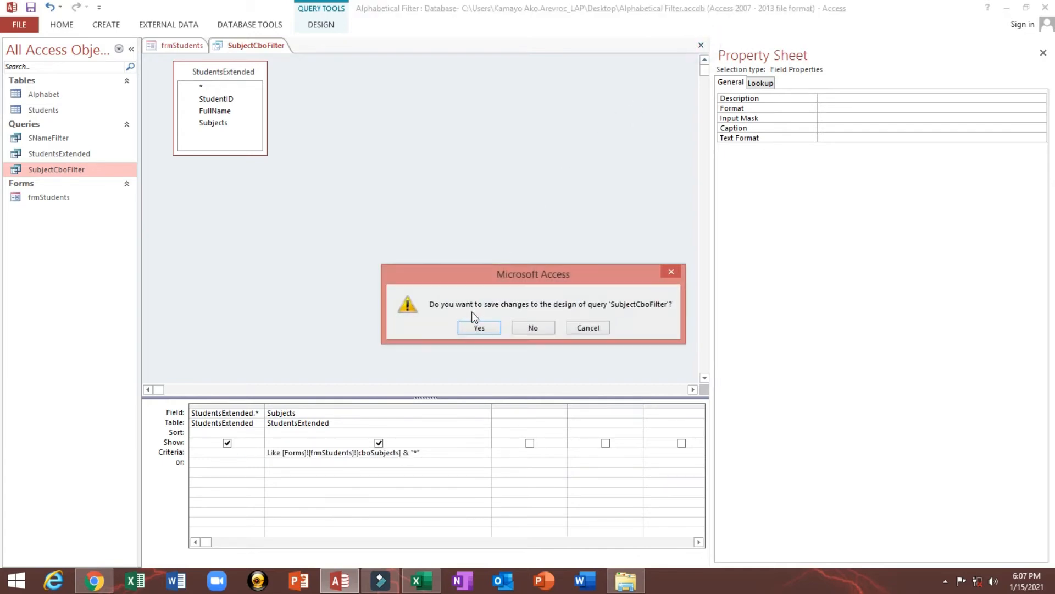
pyautogui.click(480, 328)
pyautogui.click(463, 173)
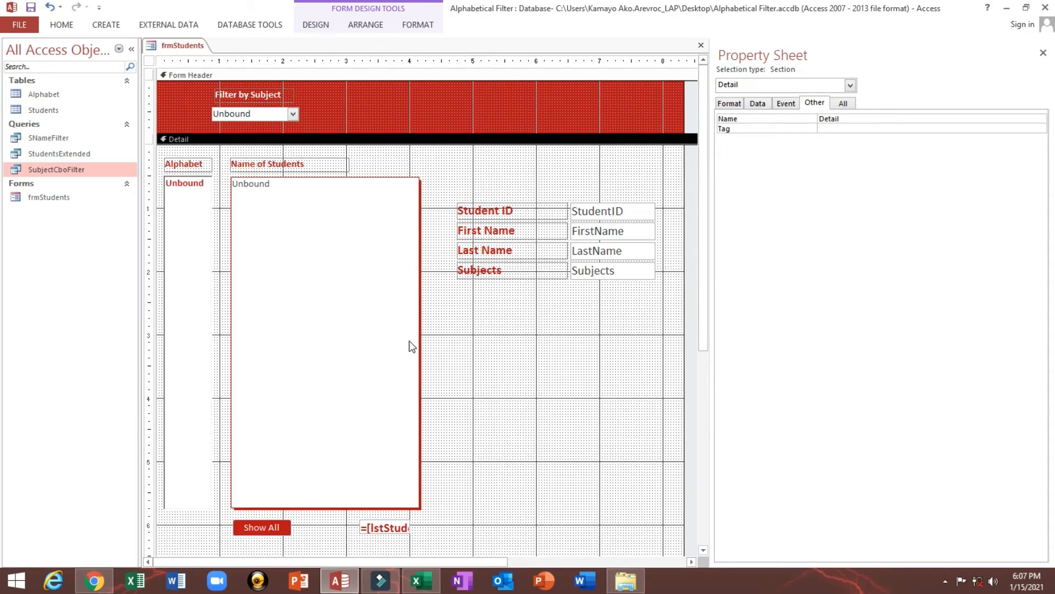
# Open the After Update event procedure of the lstAlphabet list box on frmStudents
pyautogui.click(201, 256)
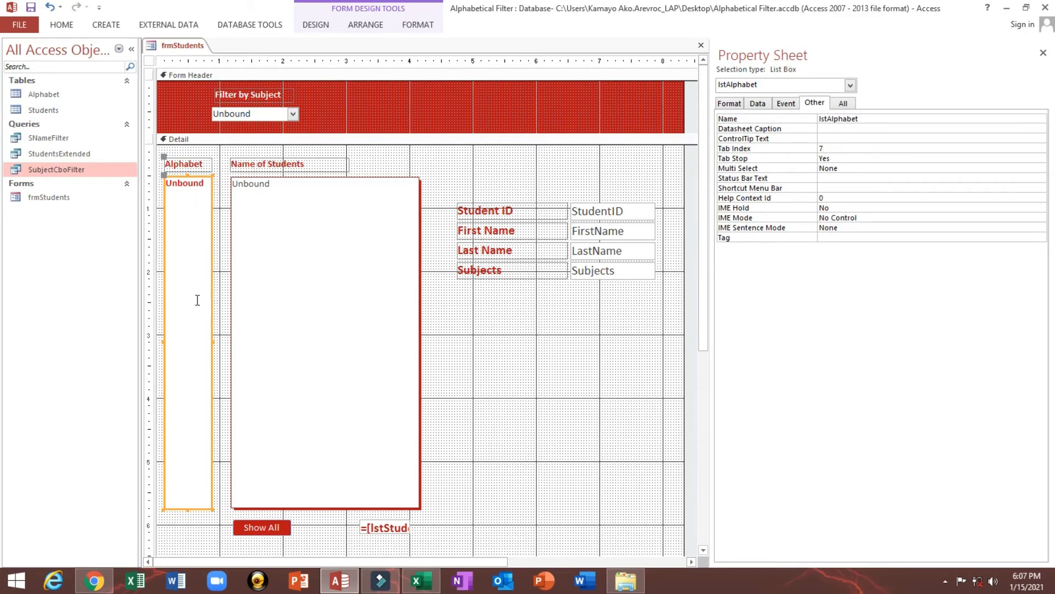
pyautogui.click(174, 107)
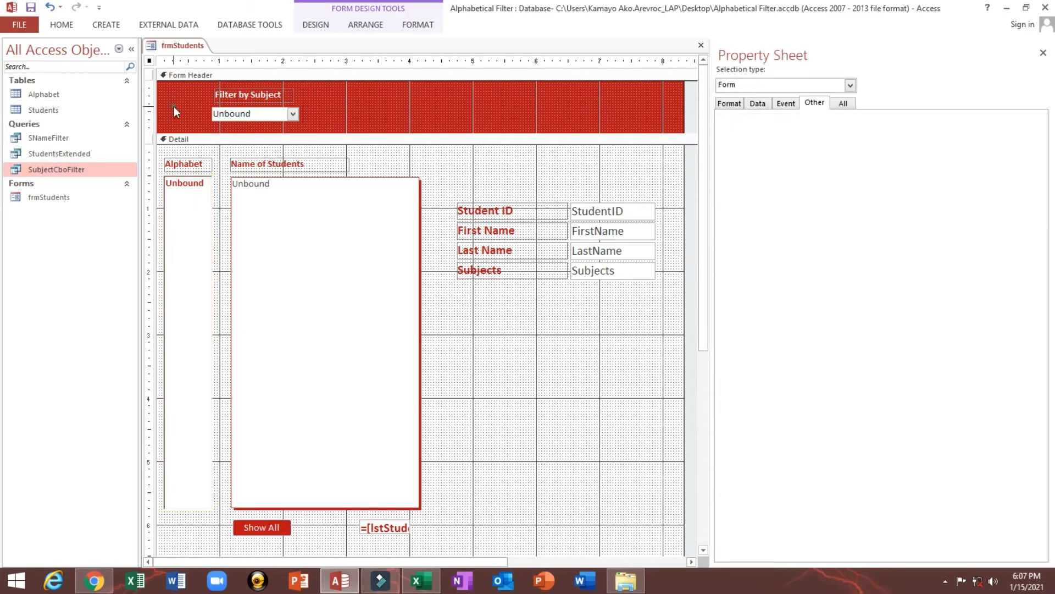
pyautogui.click(253, 117)
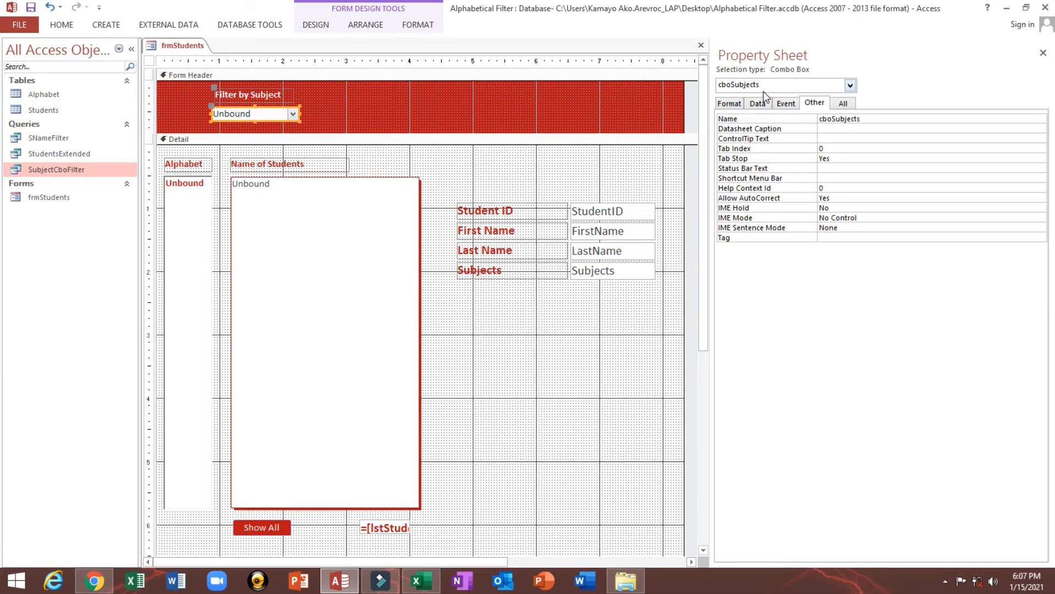
pyautogui.click(396, 106)
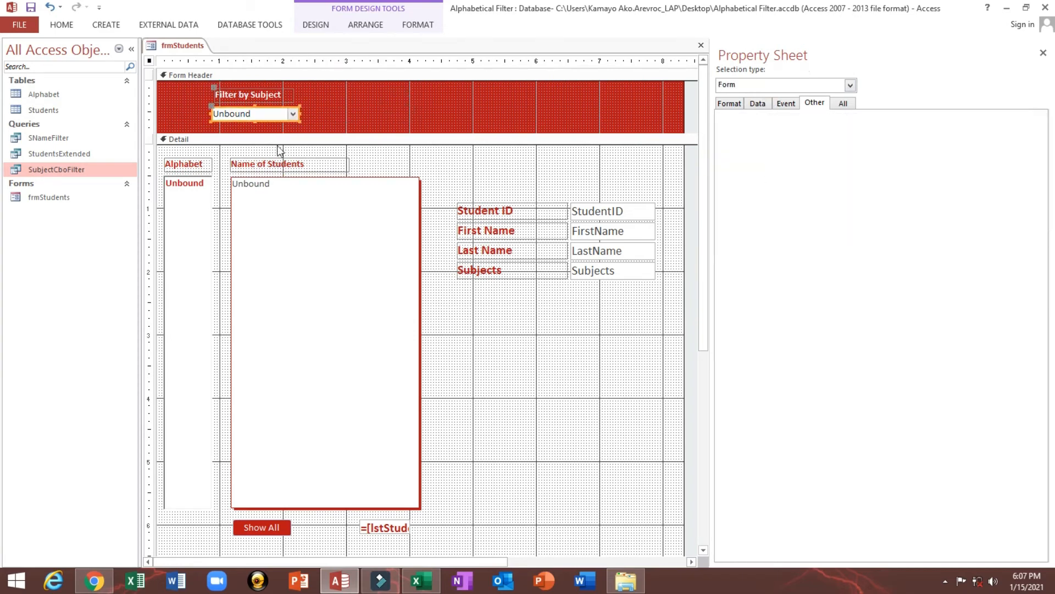
pyautogui.click(486, 104)
pyautogui.click(184, 300)
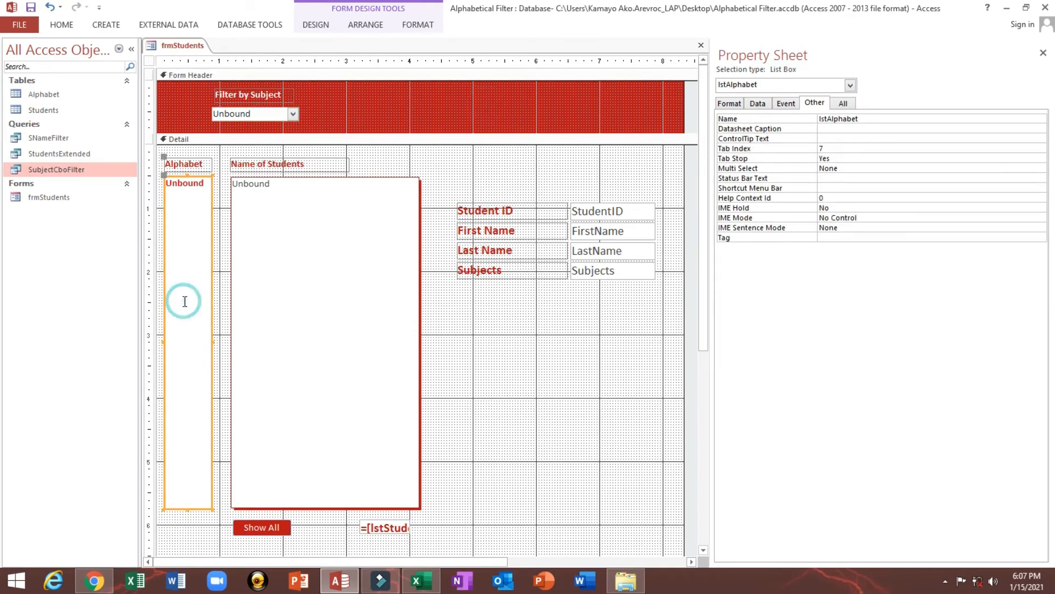
pyautogui.click(758, 105)
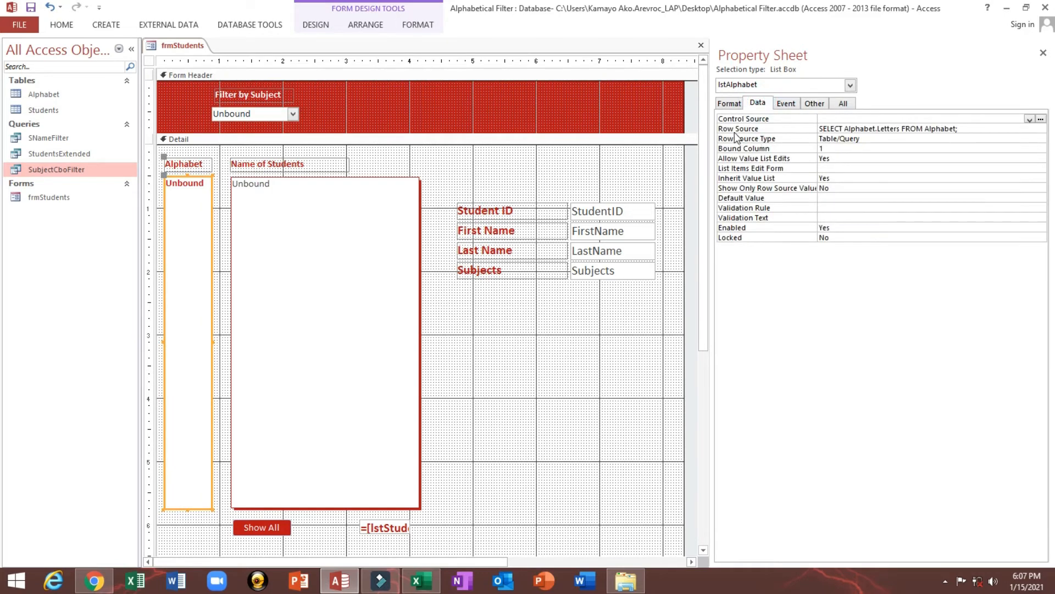
pyautogui.click(786, 105)
pyautogui.click(765, 138)
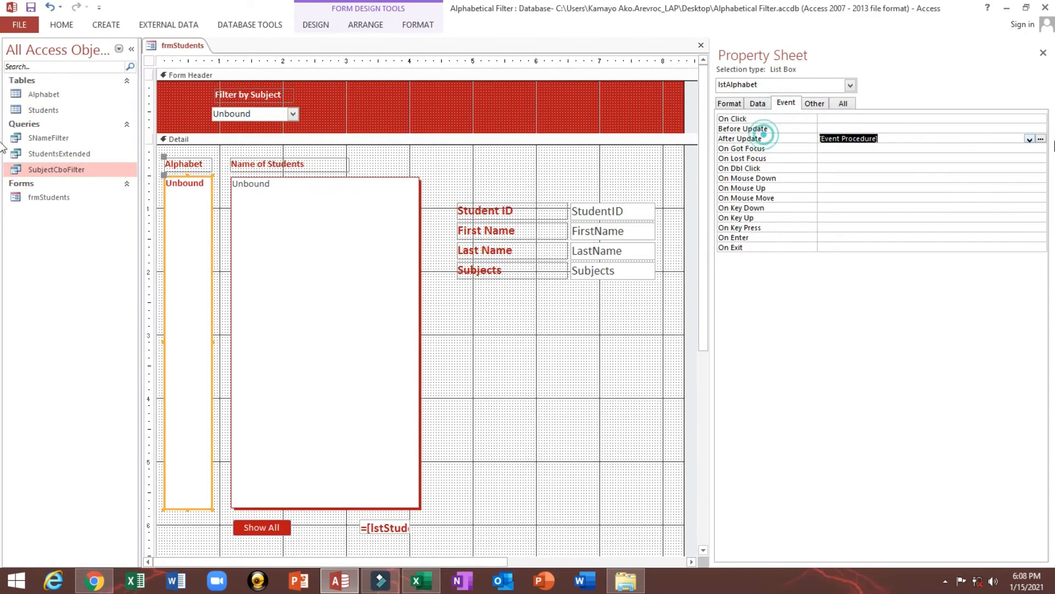
pyautogui.click(1041, 138)
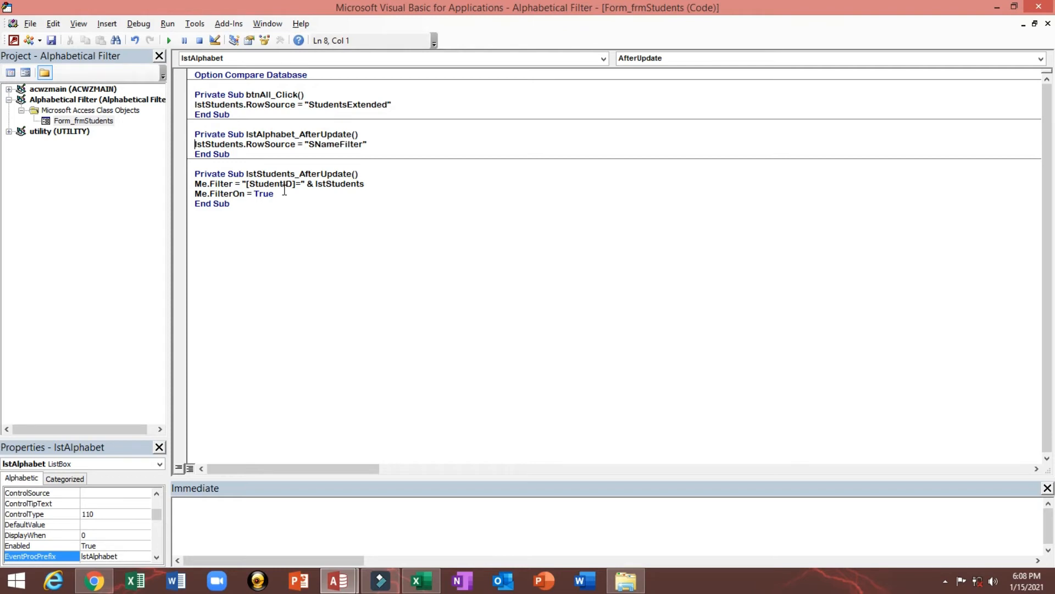
# Add the line cboSubjects = Null after the RowSource line in lstAlphabet_AfterUpdate and close the code editor
pyautogui.click(396, 143)
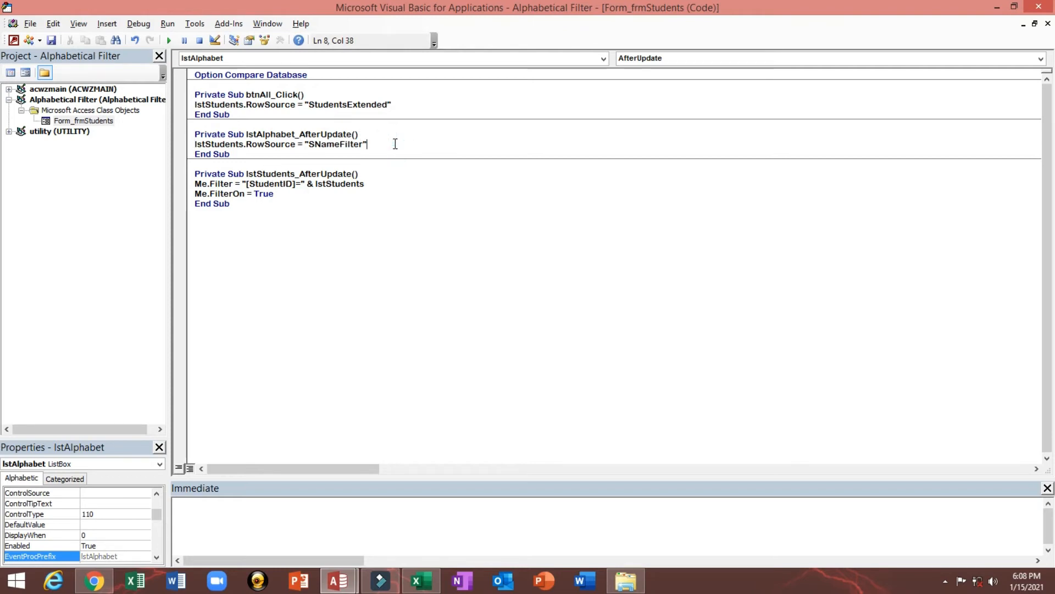
pyautogui.press('Return')
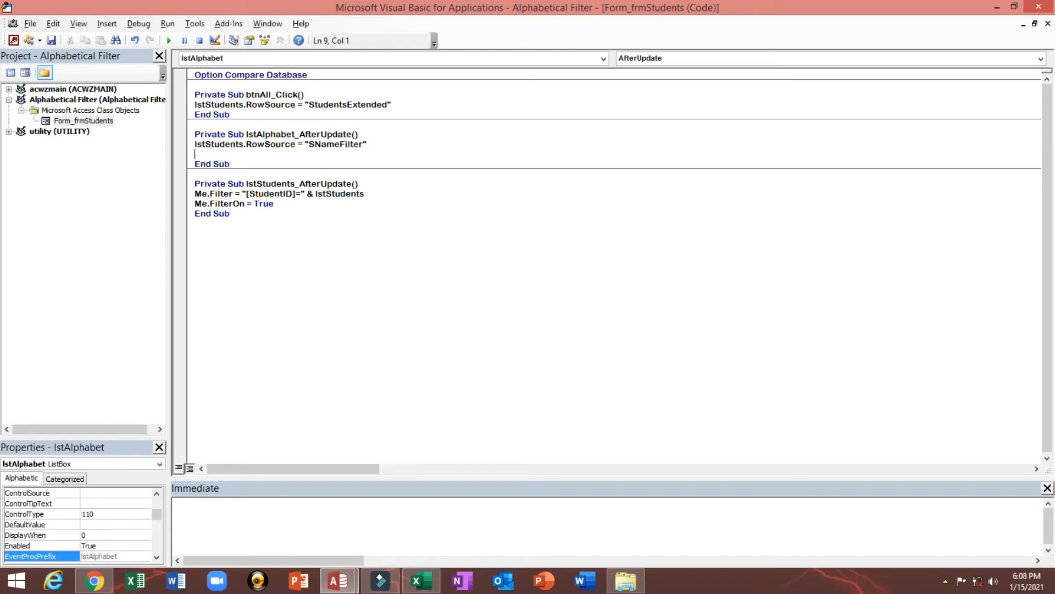
pyautogui.write('cboSubjec')
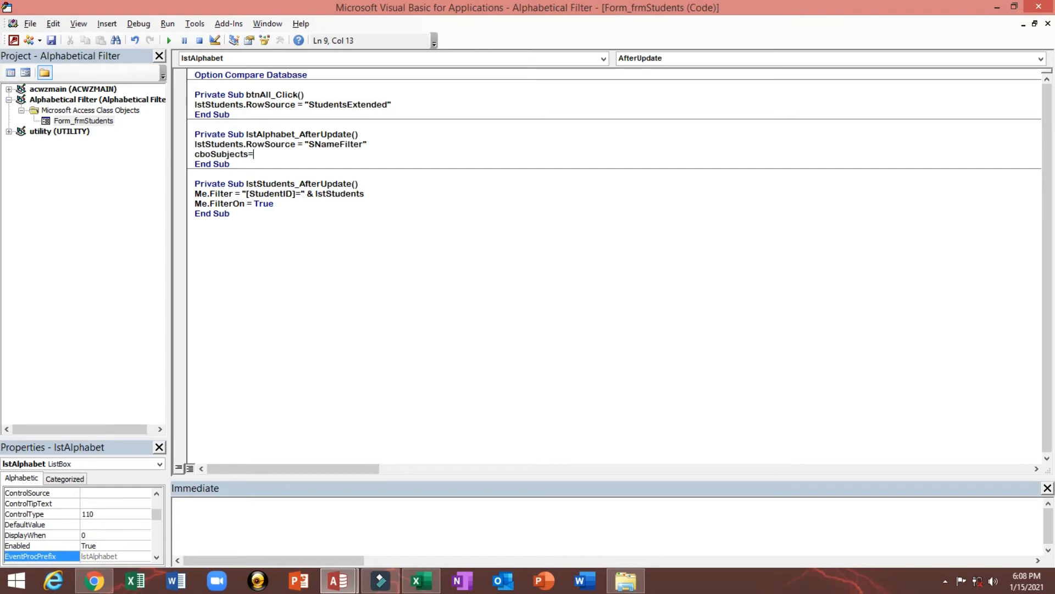
pyautogui.write('ts = Null')
pyautogui.press('Down')
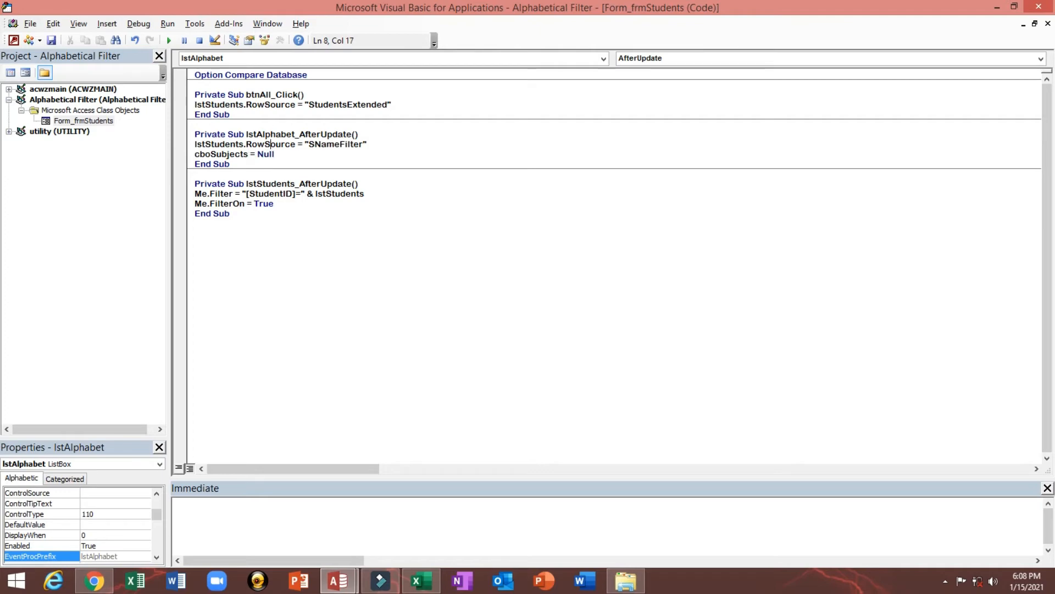
pyautogui.press('Down')
pyautogui.press('Down')
pyautogui.press('Down')
pyautogui.click(1039, 6)
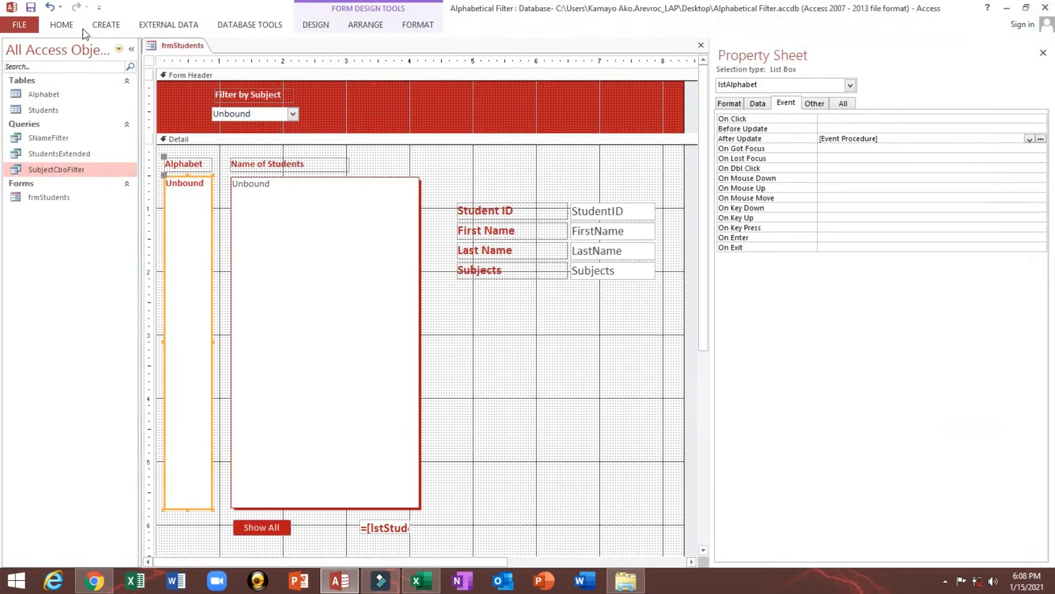
# Test the Alphabet list in Form view by choosing several letters, including F, E and Q
pyautogui.click(58, 25)
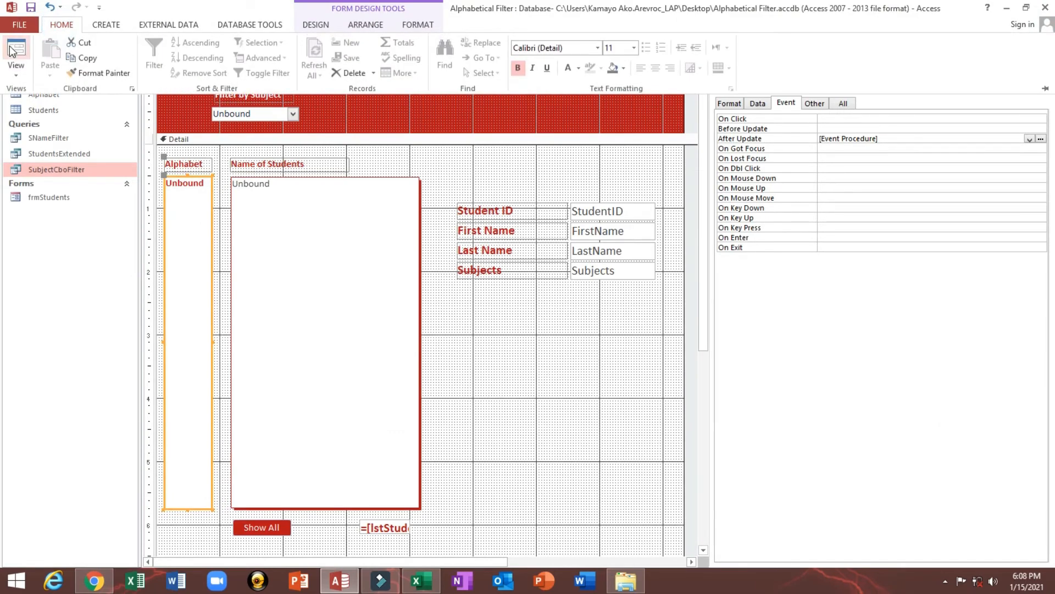
pyautogui.click(12, 51)
pyautogui.click(187, 219)
pyautogui.click(186, 171)
pyautogui.click(188, 269)
pyautogui.click(186, 209)
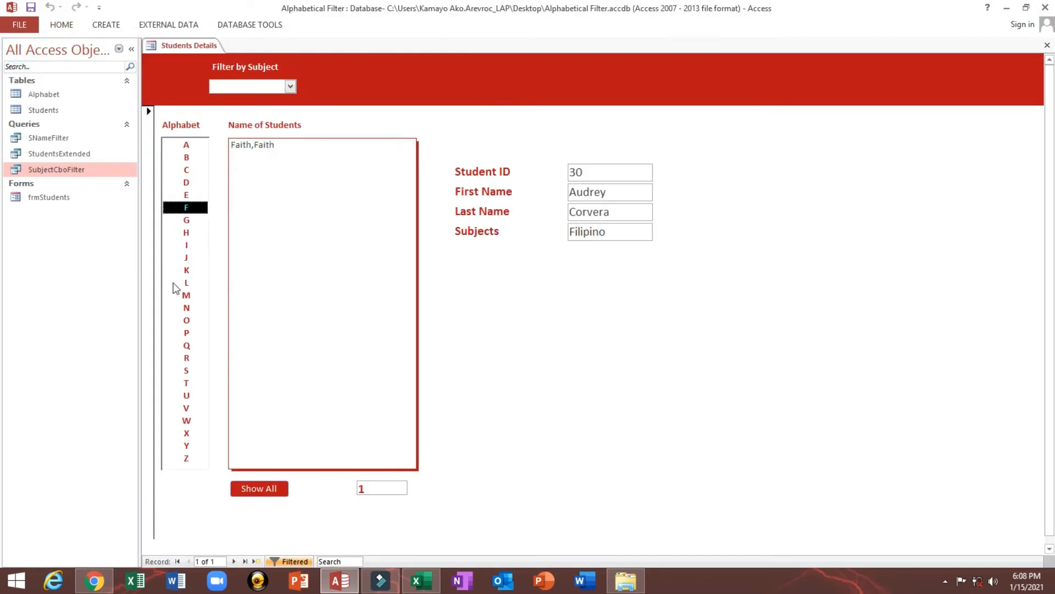
pyautogui.click(186, 195)
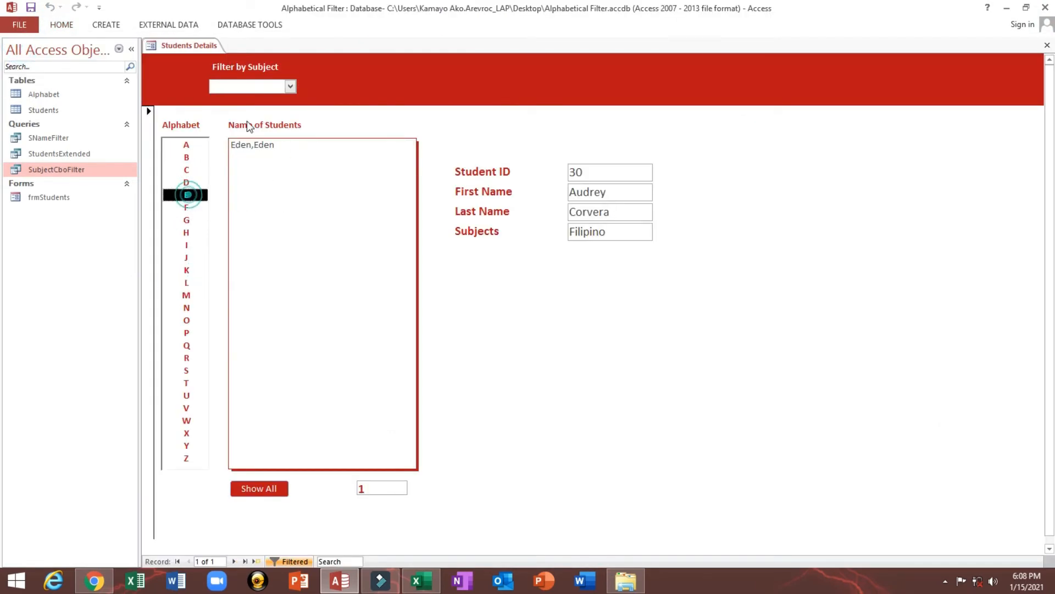
pyautogui.click(186, 170)
pyautogui.click(187, 220)
pyautogui.click(186, 270)
pyautogui.click(186, 320)
pyautogui.click(186, 346)
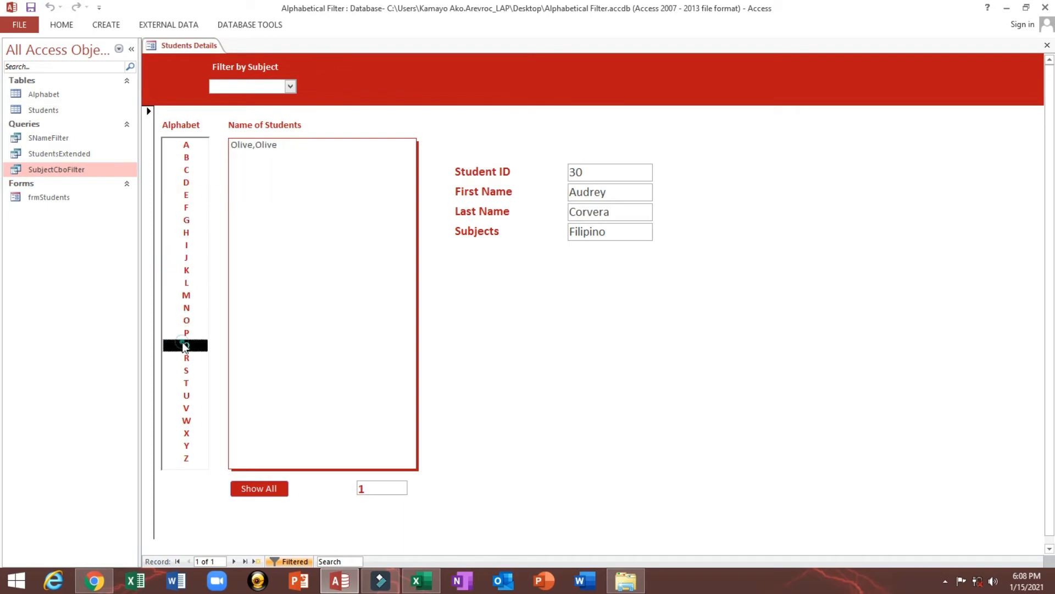
# Return frmStudents to Design view and open the Query Builder for the Row Source of cboSubjects
pyautogui.rightClick(456, 97)
pyautogui.click(471, 131)
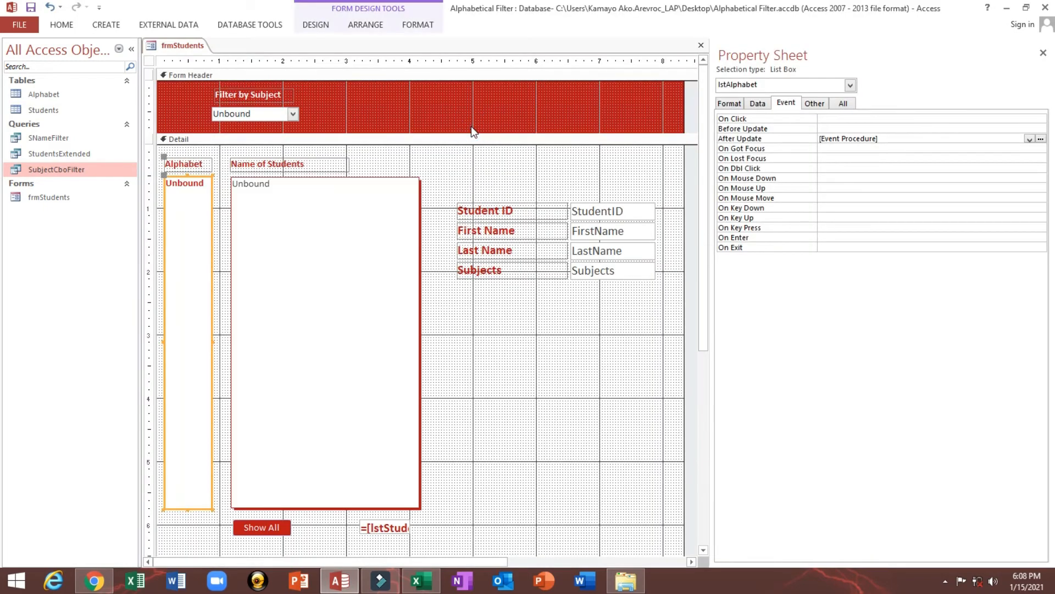
pyautogui.click(297, 117)
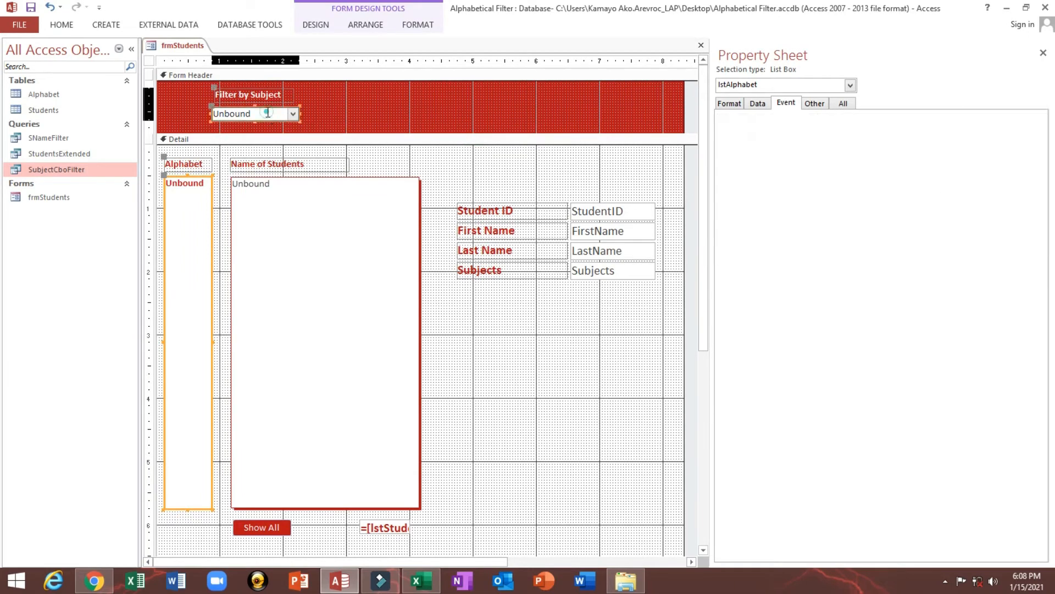
pyautogui.click(758, 104)
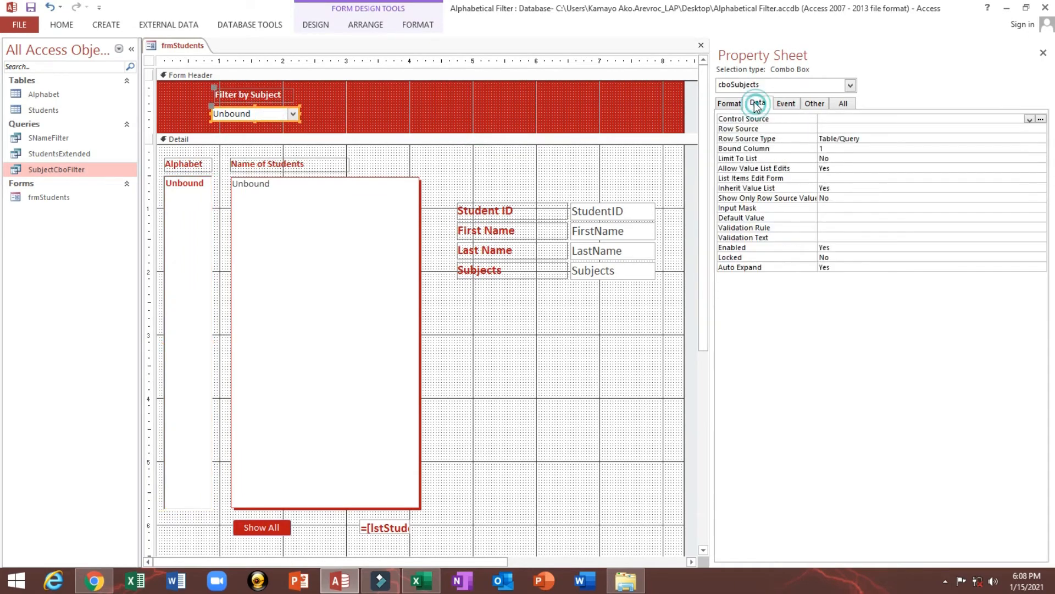
pyautogui.click(725, 131)
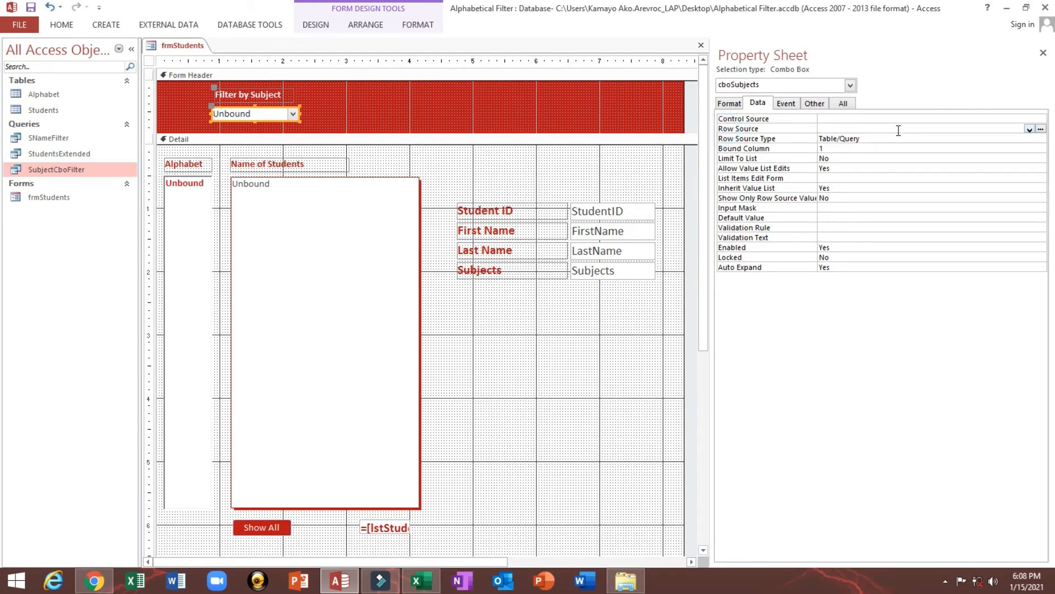
pyautogui.click(1040, 130)
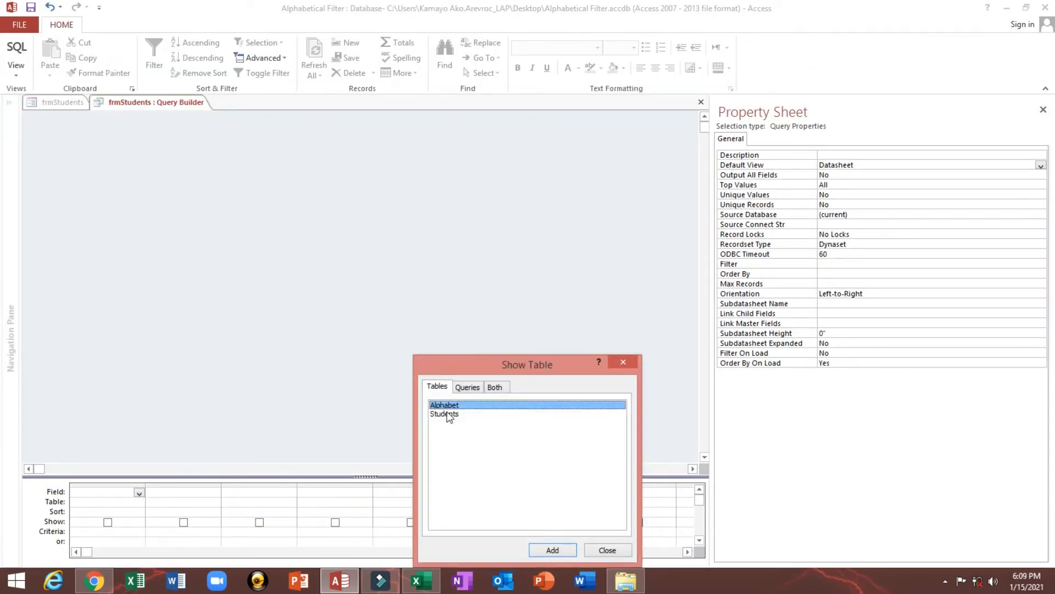
# Build the row source from the Students table with its Subjects field, then close the builder and save the change
pyautogui.doubleClick(444, 414)
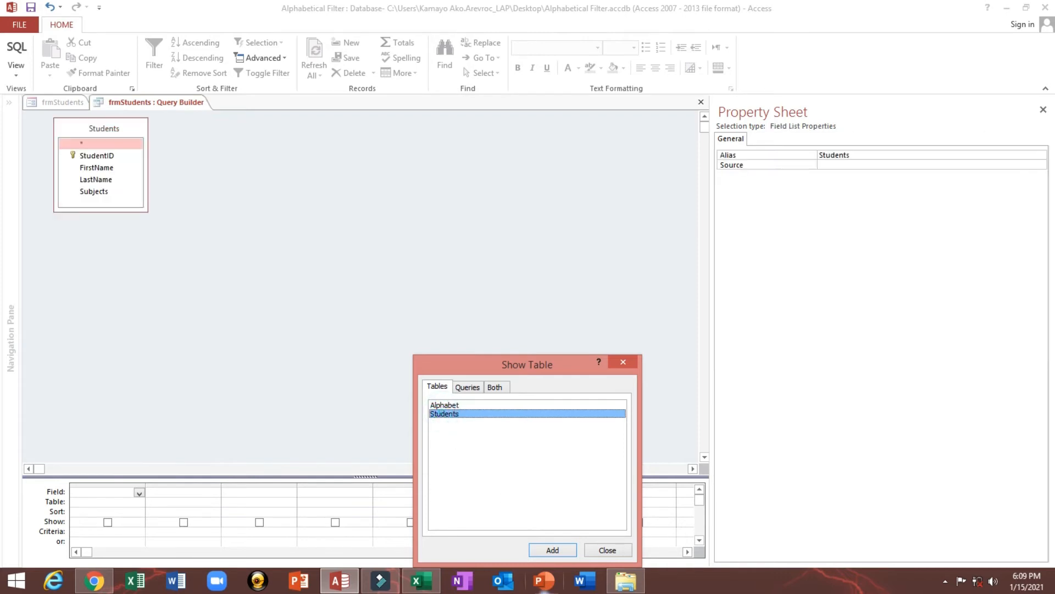
pyautogui.click(605, 550)
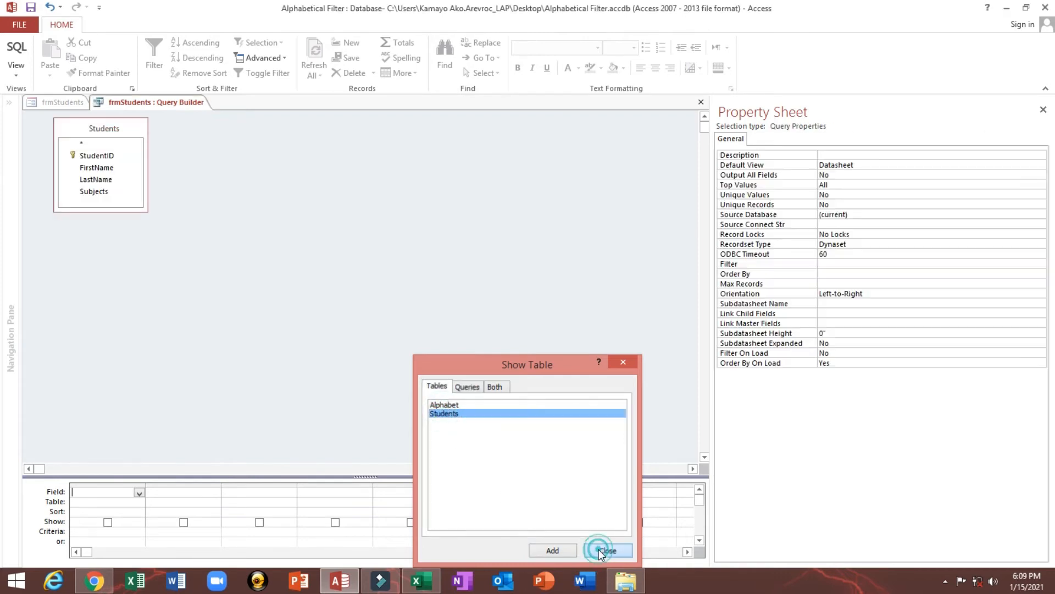
pyautogui.click(92, 194)
pyautogui.doubleClick(92, 192)
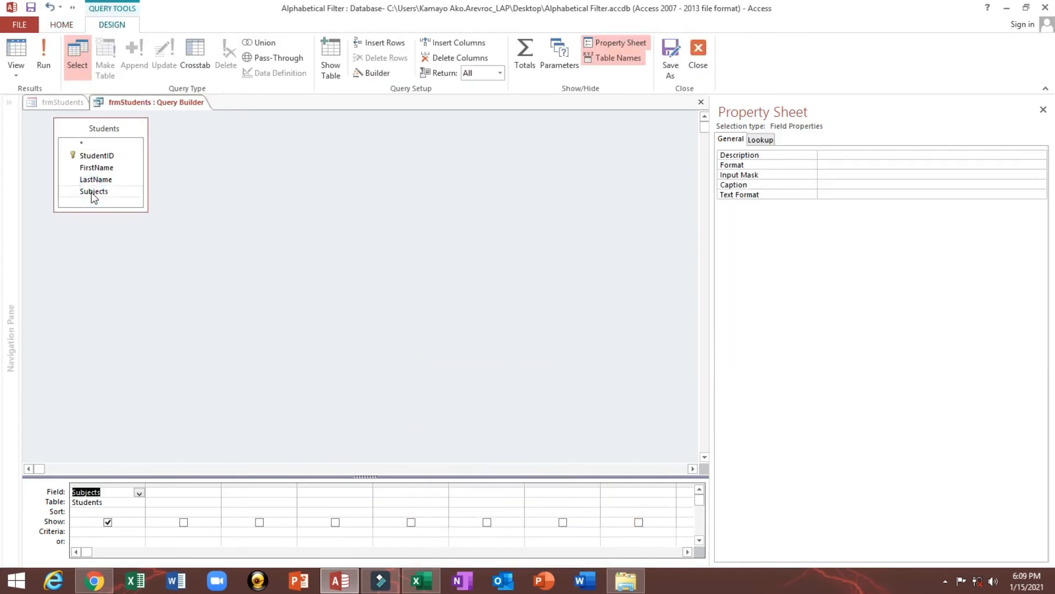
pyautogui.click(698, 55)
pyautogui.click(476, 340)
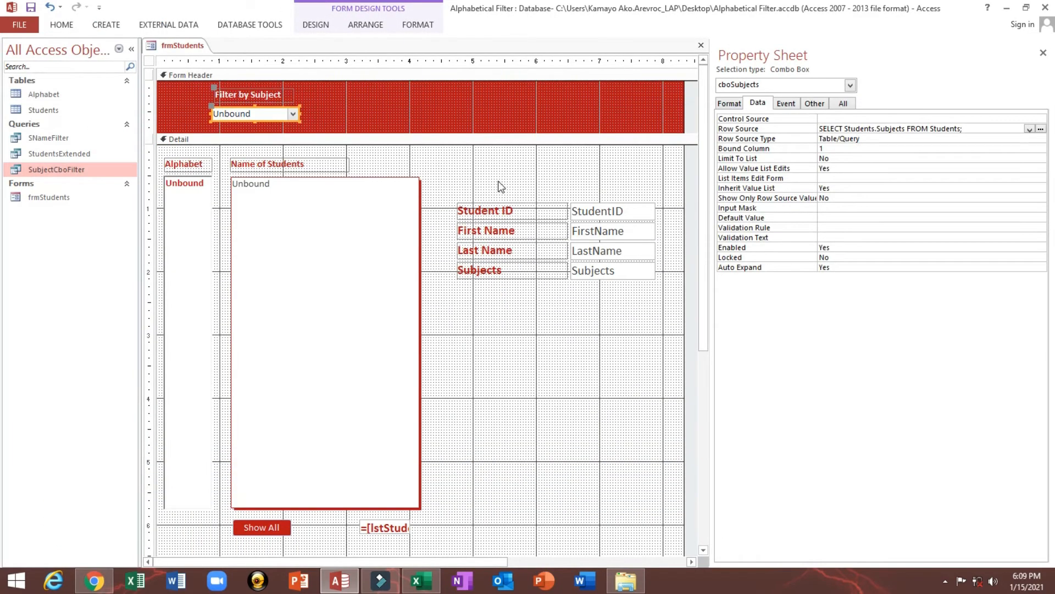
# Show frmStudents in Form view and examine the entries of the Filter by Subject combo box
pyautogui.click(62, 25)
pyautogui.click(16, 48)
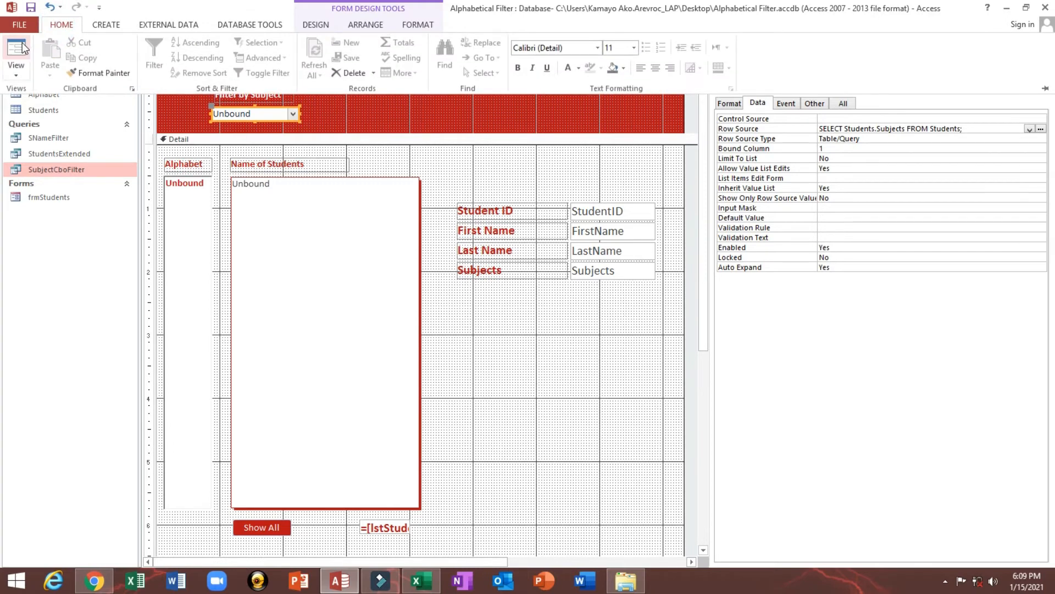
pyautogui.click(290, 87)
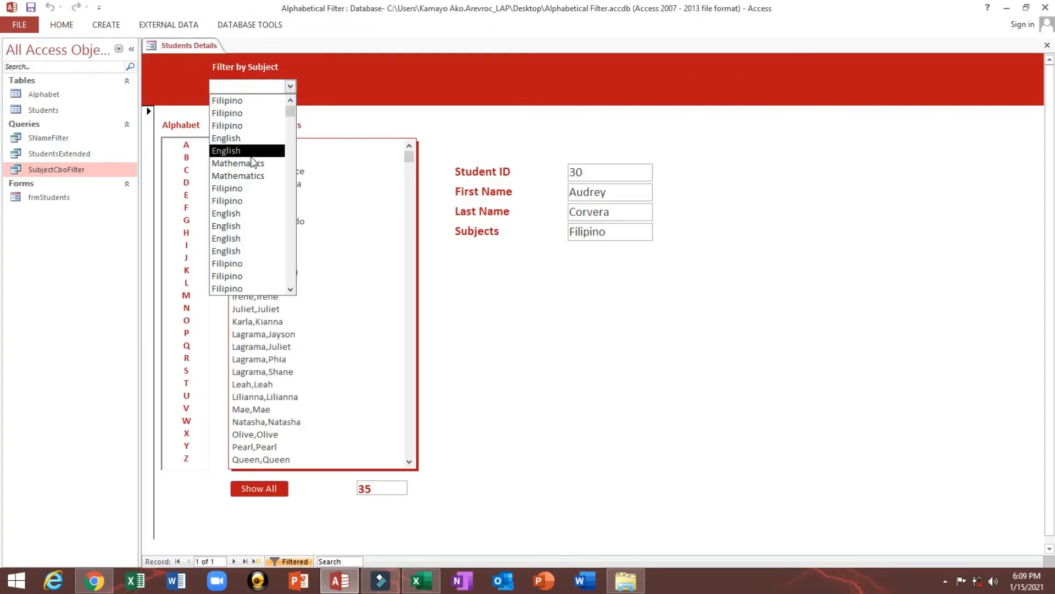
pyautogui.scroll(-2, 254, 175)
pyautogui.scroll(2, 254, 175)
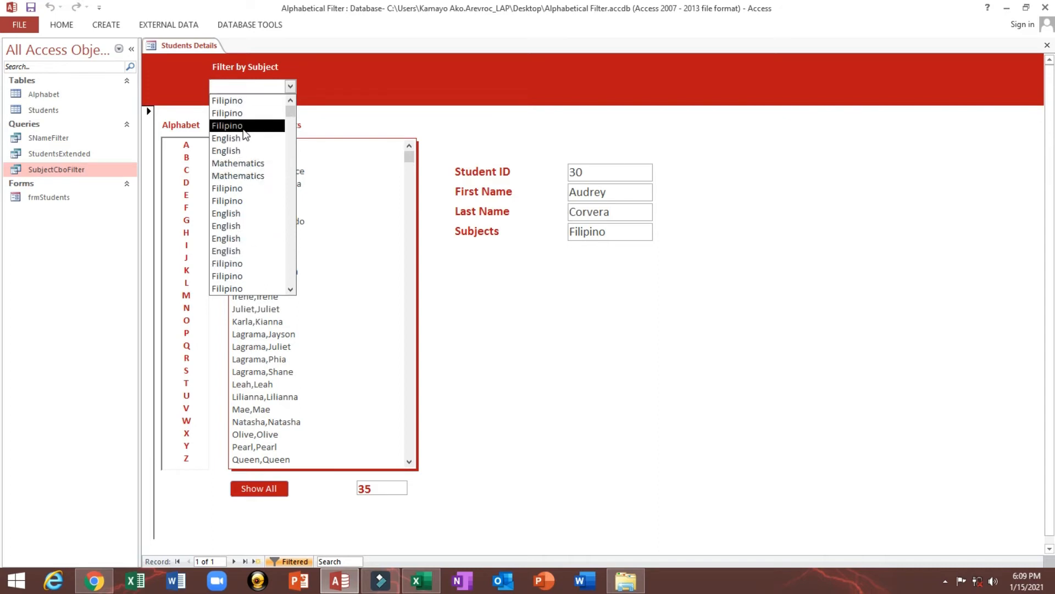
pyautogui.scroll(-3, 244, 133)
pyautogui.scroll(3, 244, 133)
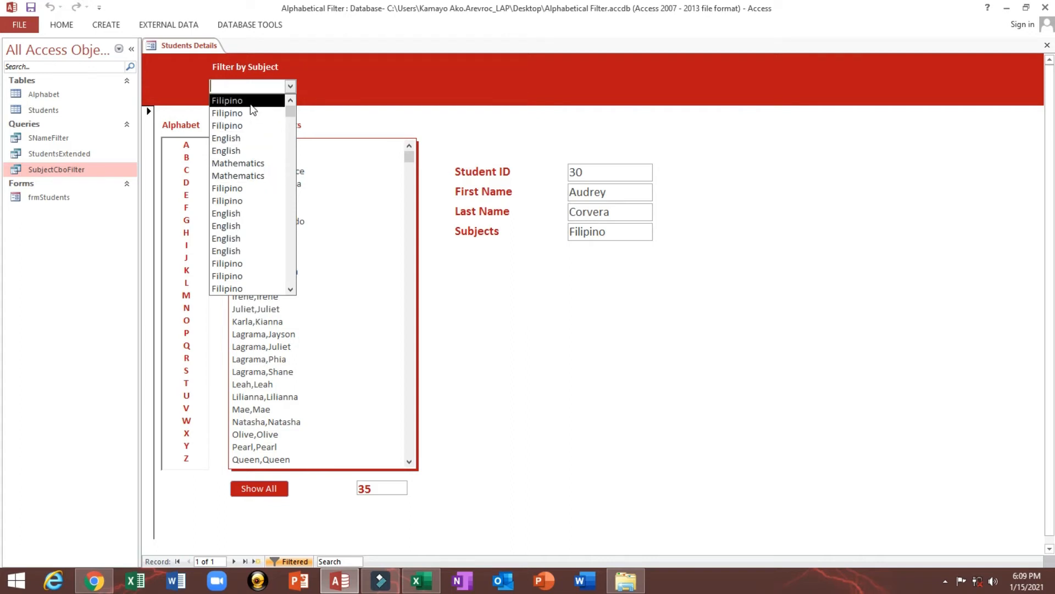
pyautogui.scroll(-2, 257, 217)
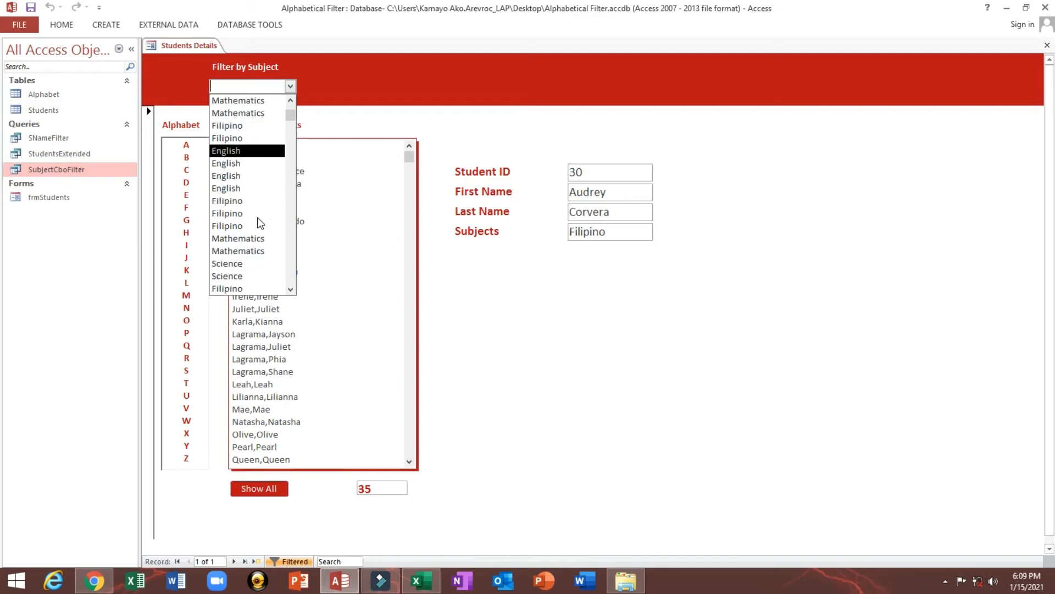
# Return frmStudents to Design view, add DISTINCT after SELECT in the Row Source of cboSubjects, and save the form
pyautogui.rightClick(460, 78)
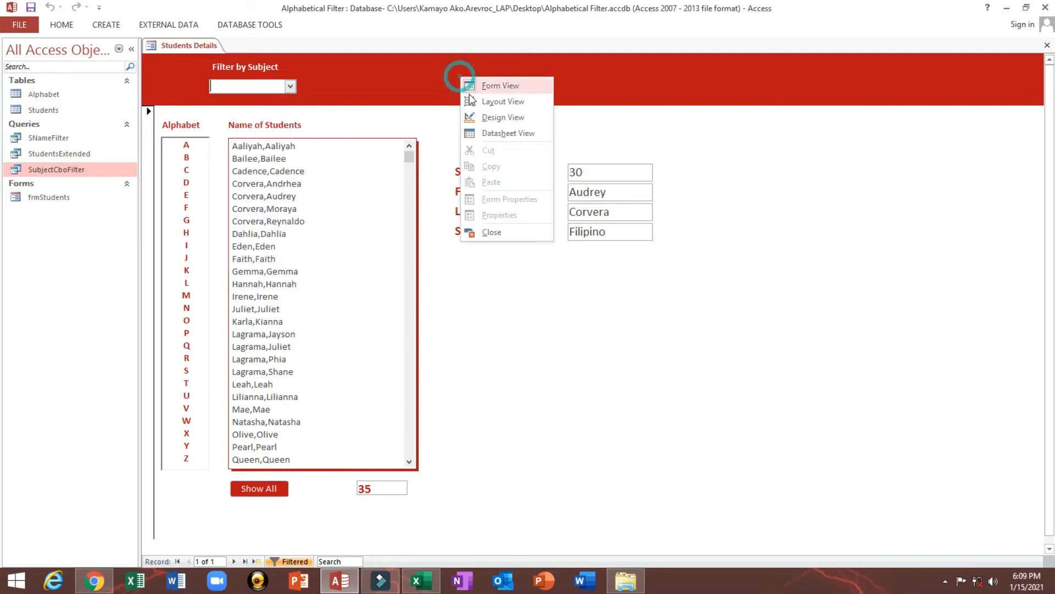
pyautogui.click(485, 117)
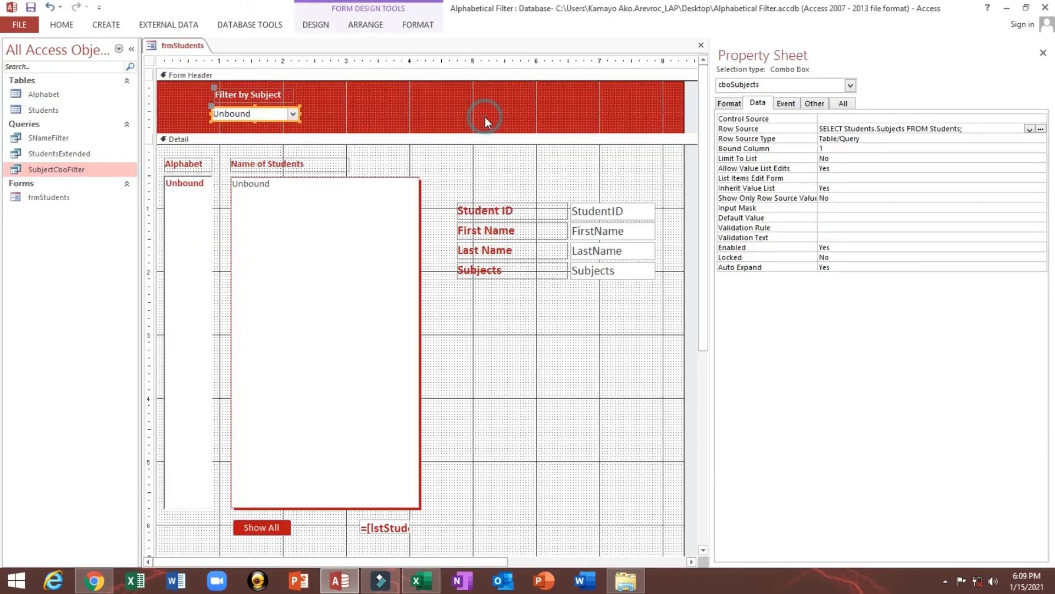
pyautogui.click(369, 110)
pyautogui.click(241, 114)
pyautogui.write('DIST')
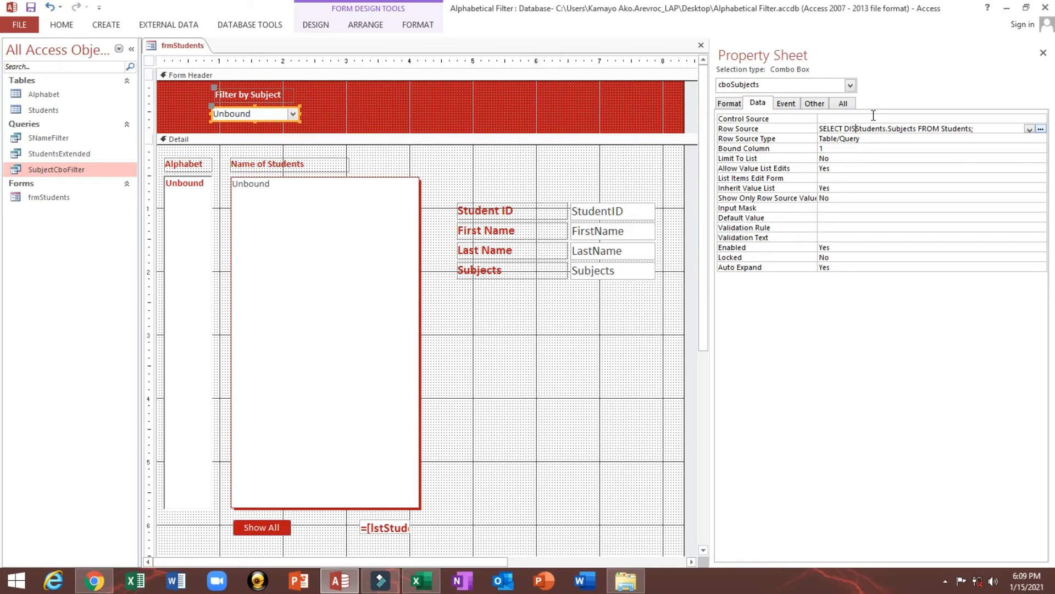
pyautogui.write('INCT')
pyautogui.click(904, 149)
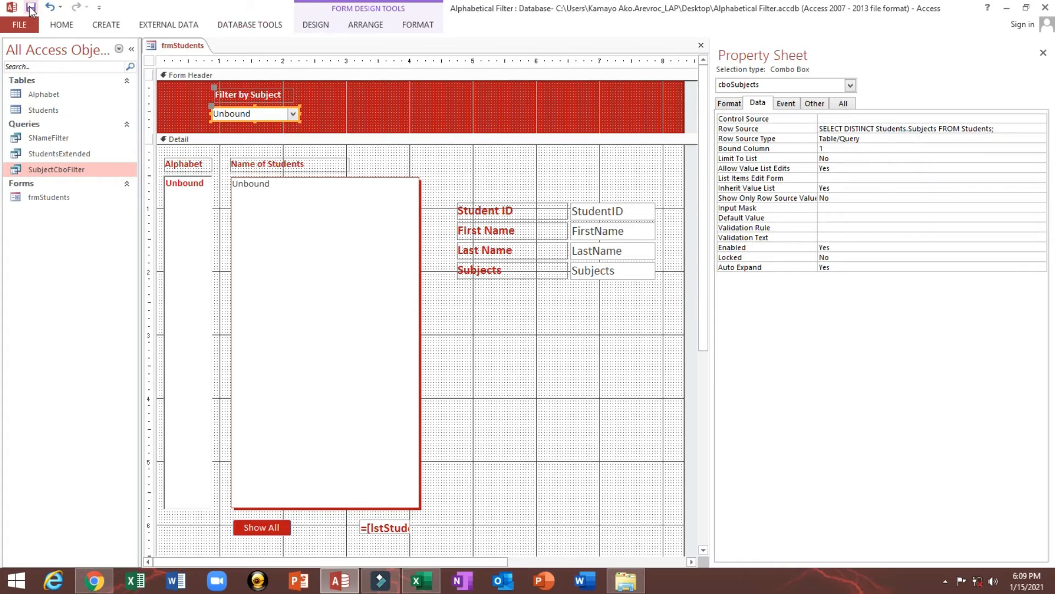
pyautogui.click(30, 8)
# Show frmStudents in Form view and try Filipino, English and Mathematics in the Filter by Subject combo box
pyautogui.click(62, 25)
pyautogui.click(20, 58)
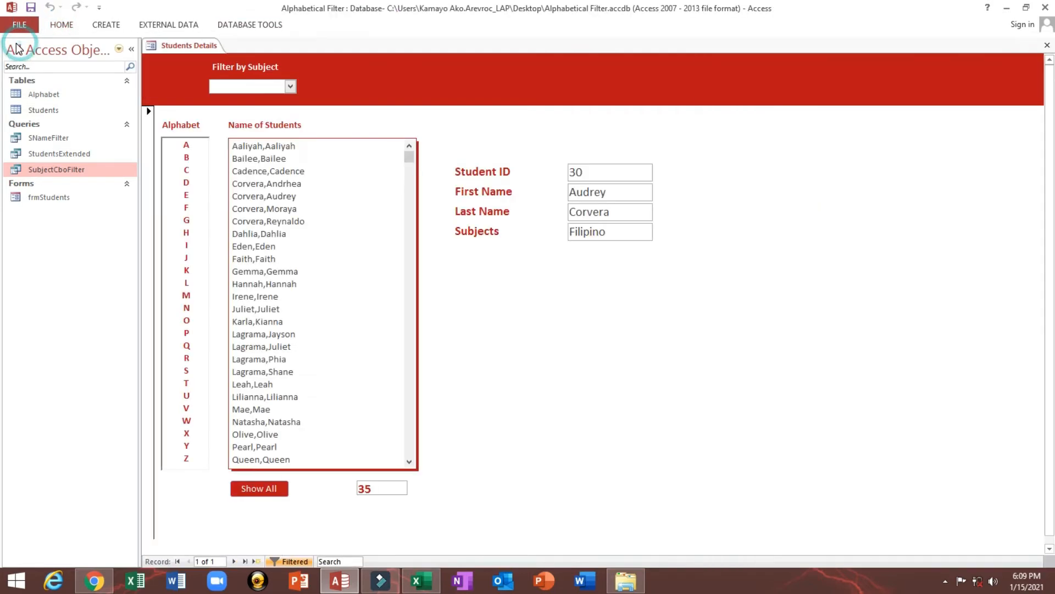
pyautogui.click(290, 87)
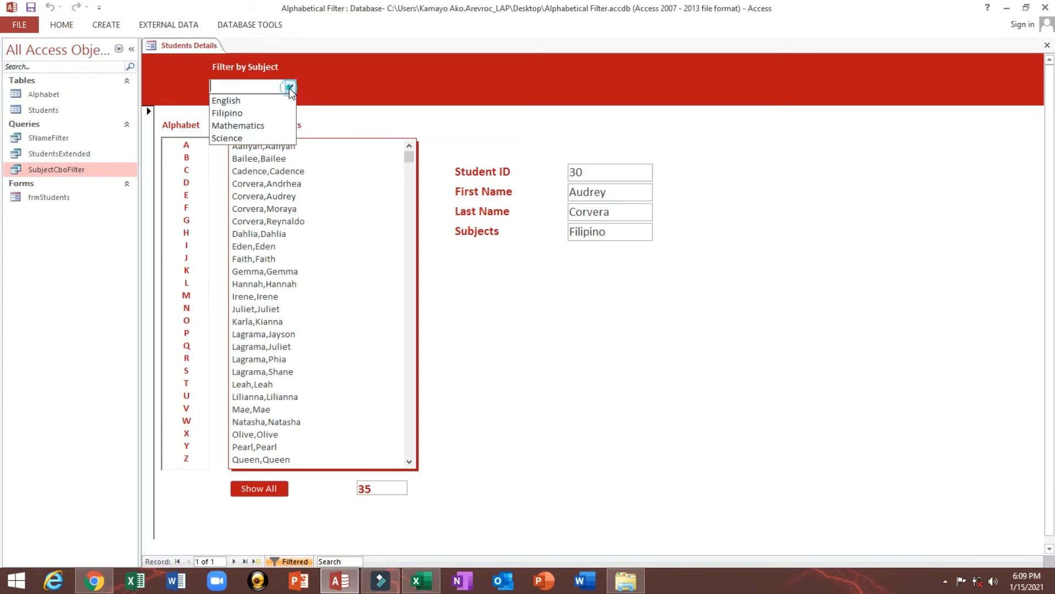
pyautogui.click(236, 114)
pyautogui.click(290, 86)
pyautogui.click(233, 100)
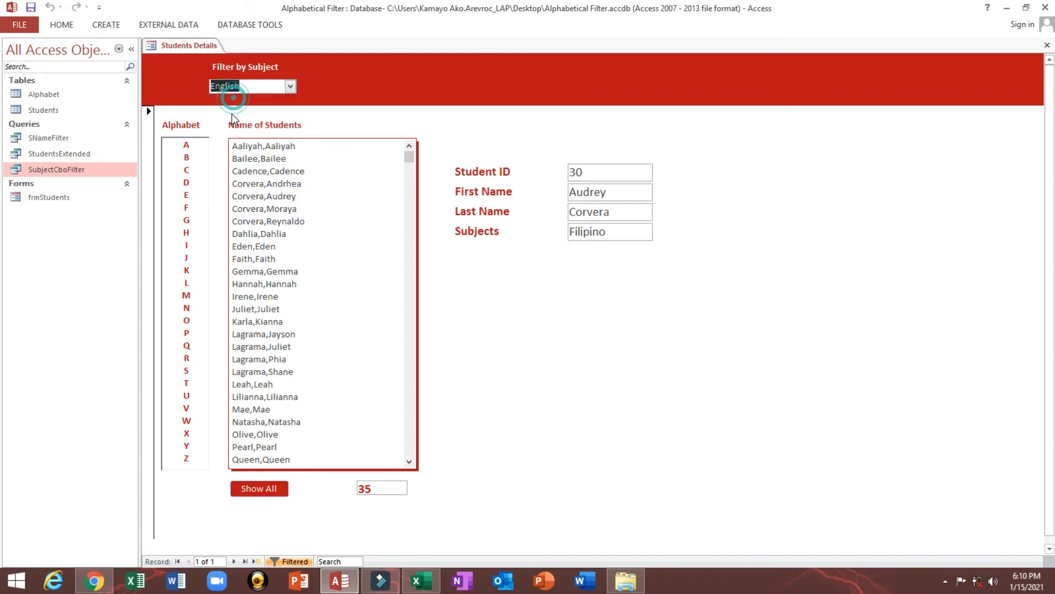
pyautogui.click(289, 86)
pyautogui.click(234, 124)
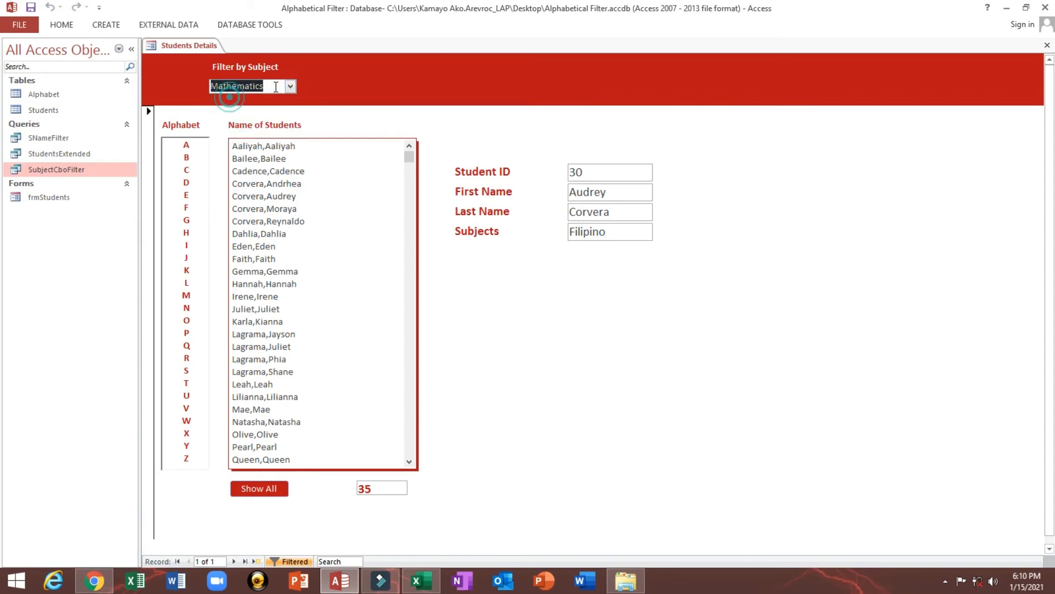
pyautogui.click(290, 87)
pyautogui.click(236, 112)
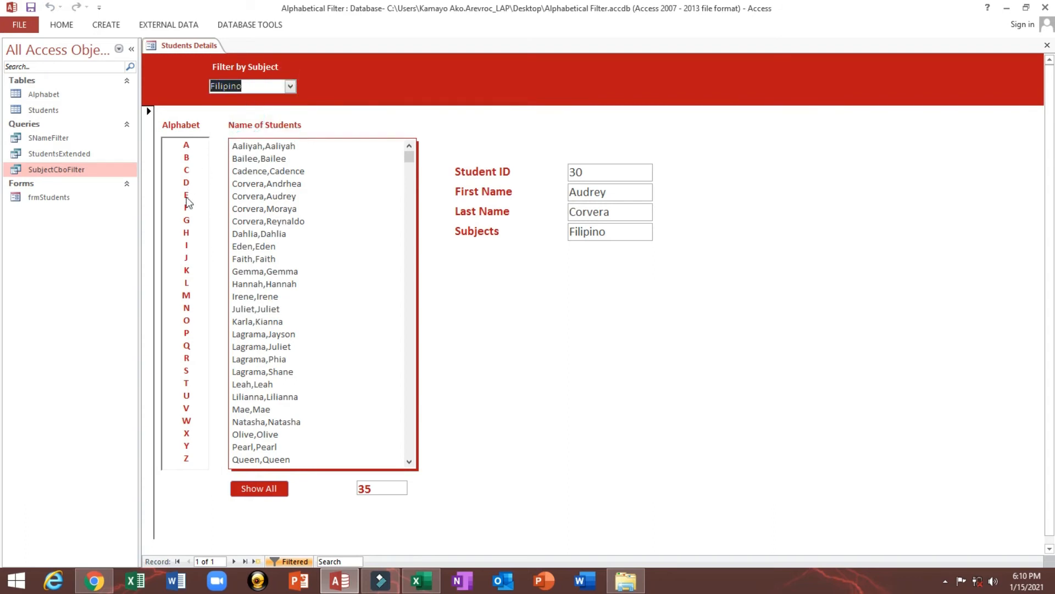
# Choose F, K and E in the Alphabet list to check how the Filter by Subject selection reacts
pyautogui.click(186, 207)
pyautogui.click(186, 270)
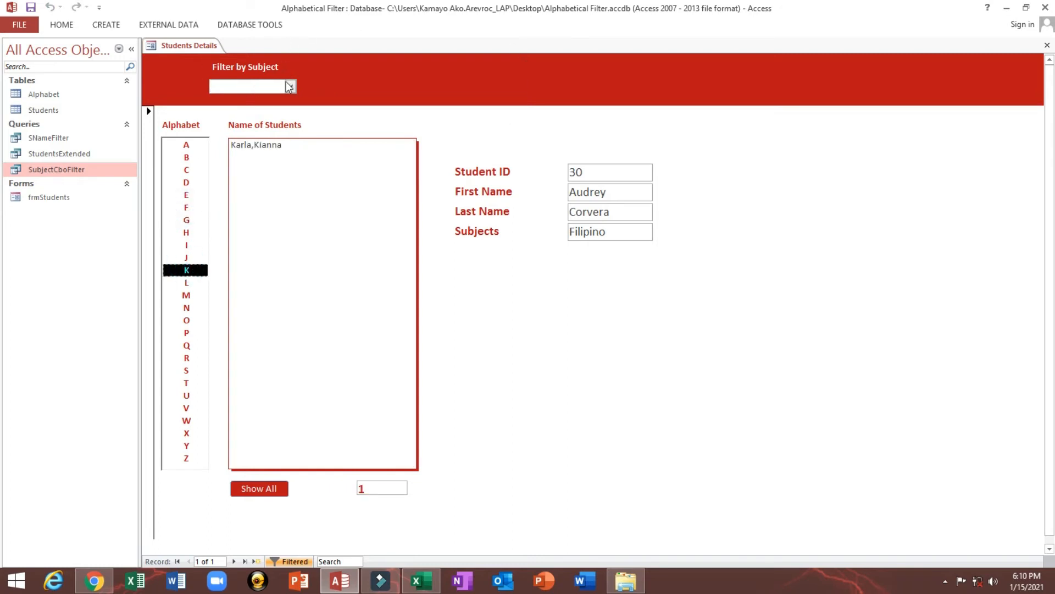
pyautogui.click(189, 196)
pyautogui.click(184, 270)
# Return the form to Design view and create an After Update event procedure for cboSubjects
pyautogui.rightClick(389, 91)
pyautogui.click(414, 127)
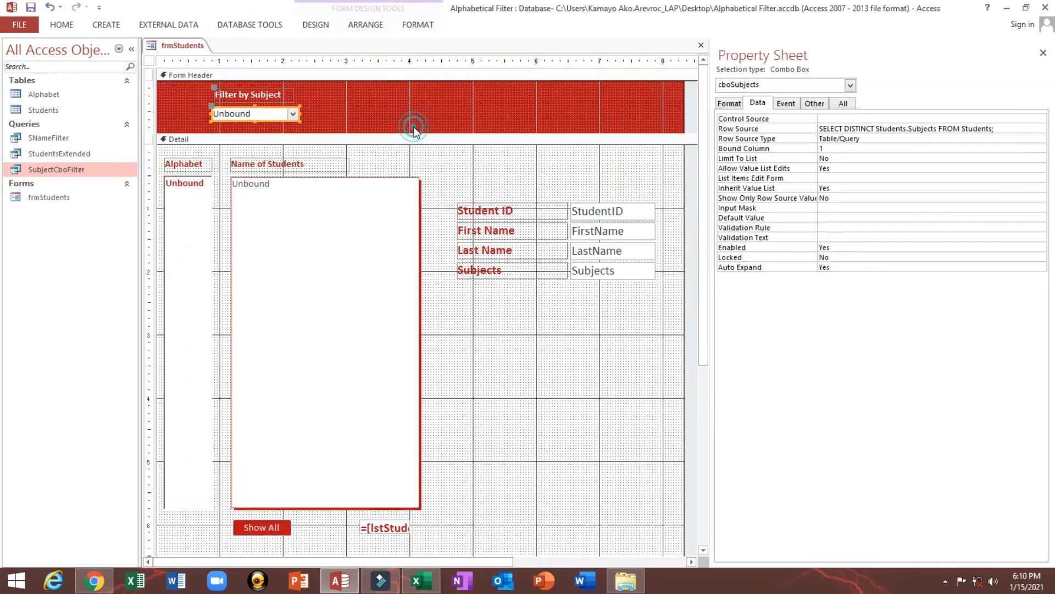
pyautogui.click(264, 114)
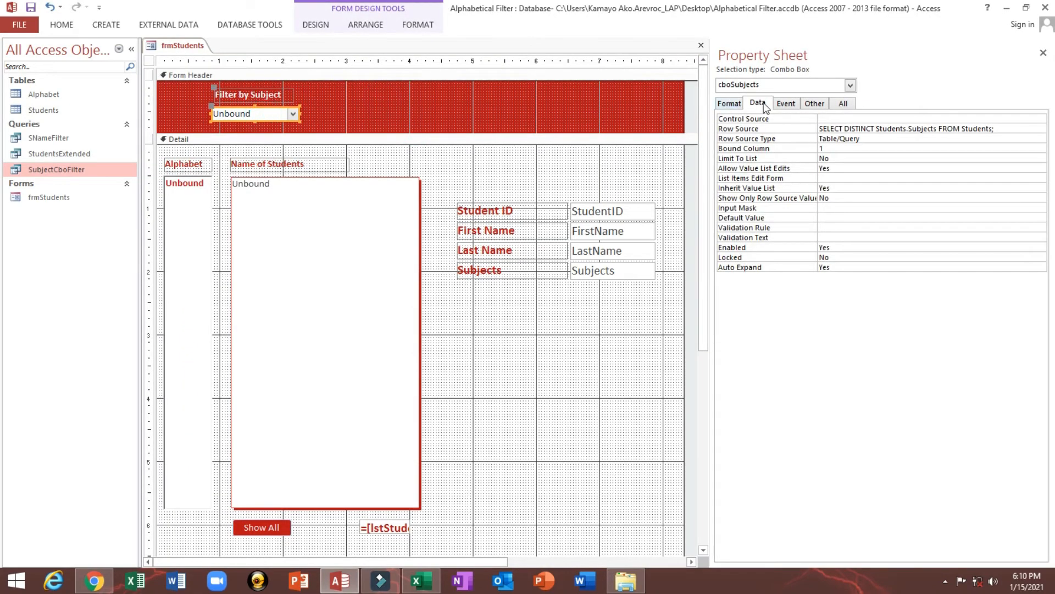
pyautogui.click(786, 104)
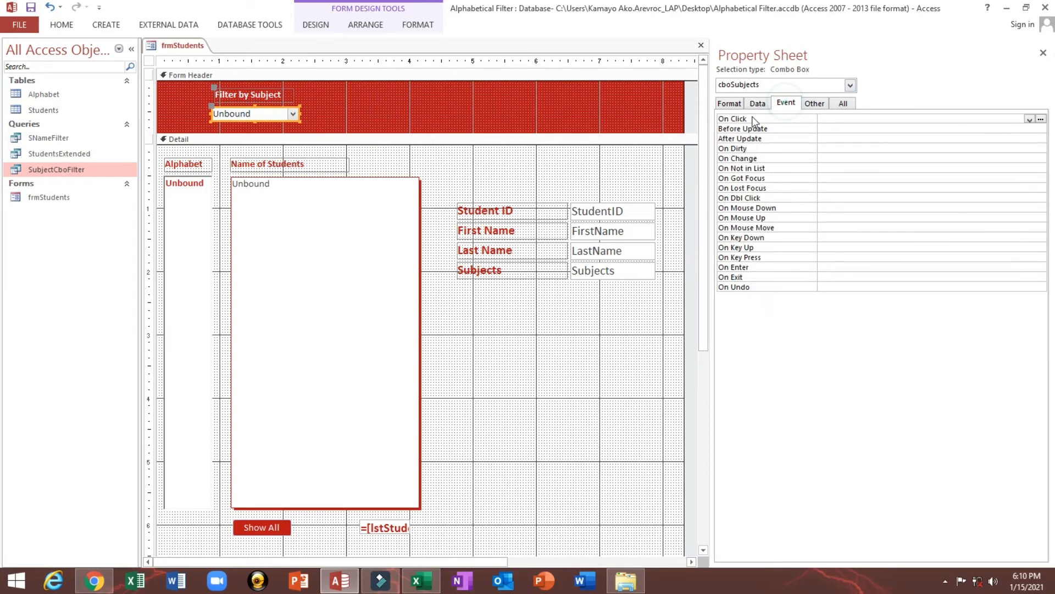
pyautogui.click(732, 138)
pyautogui.click(1029, 139)
pyautogui.click(1009, 149)
pyautogui.click(1040, 139)
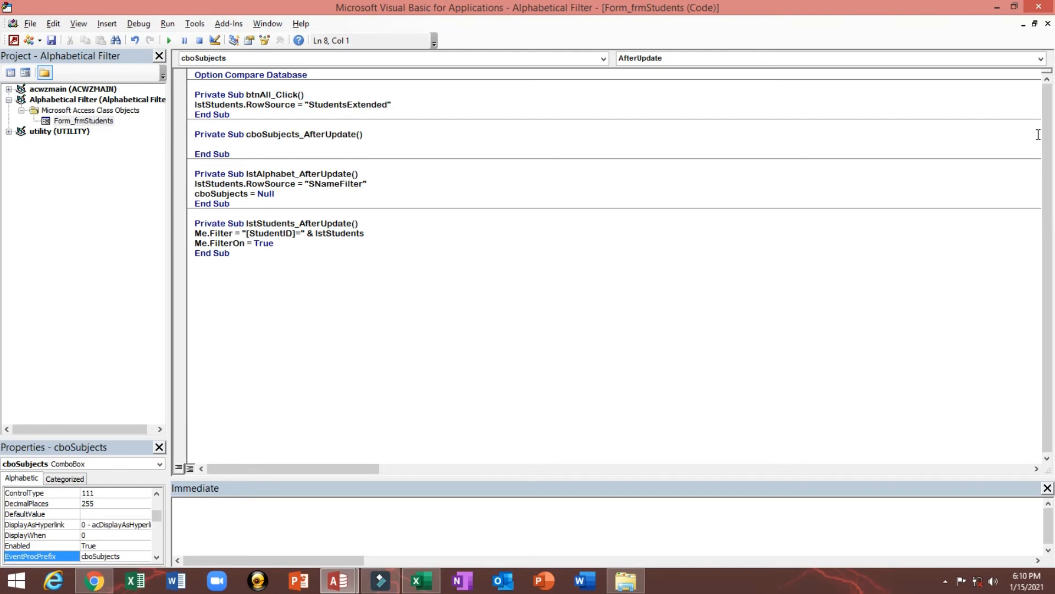
# Start the cboSubjects_AfterUpdate code with If IsNull(cboSubjects) Then and a call to btnAll_Click on the following line
pyautogui.write('if IsNull(')
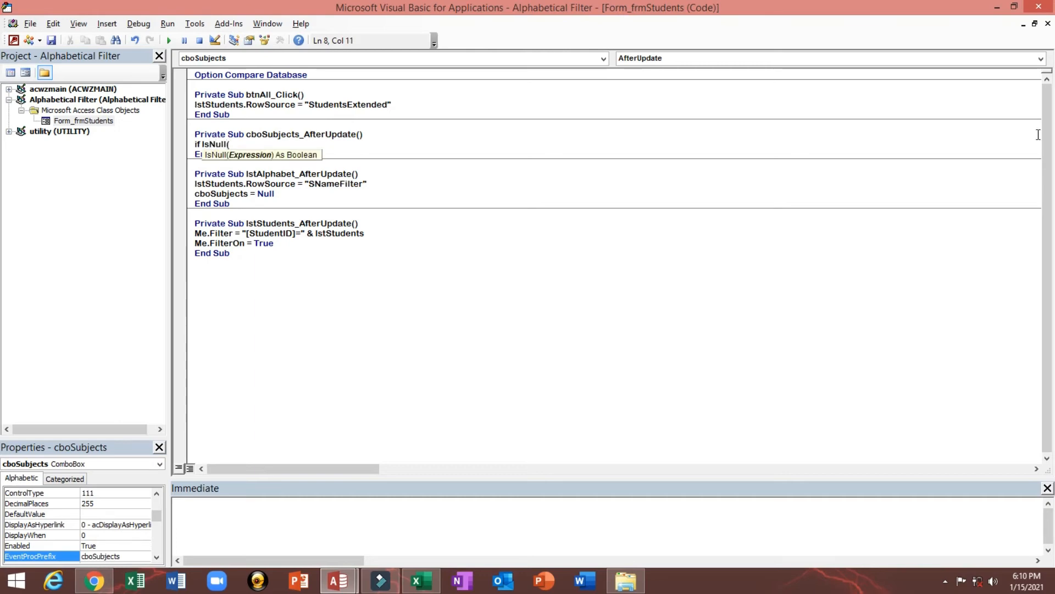
pyautogui.write('cboSubjects')
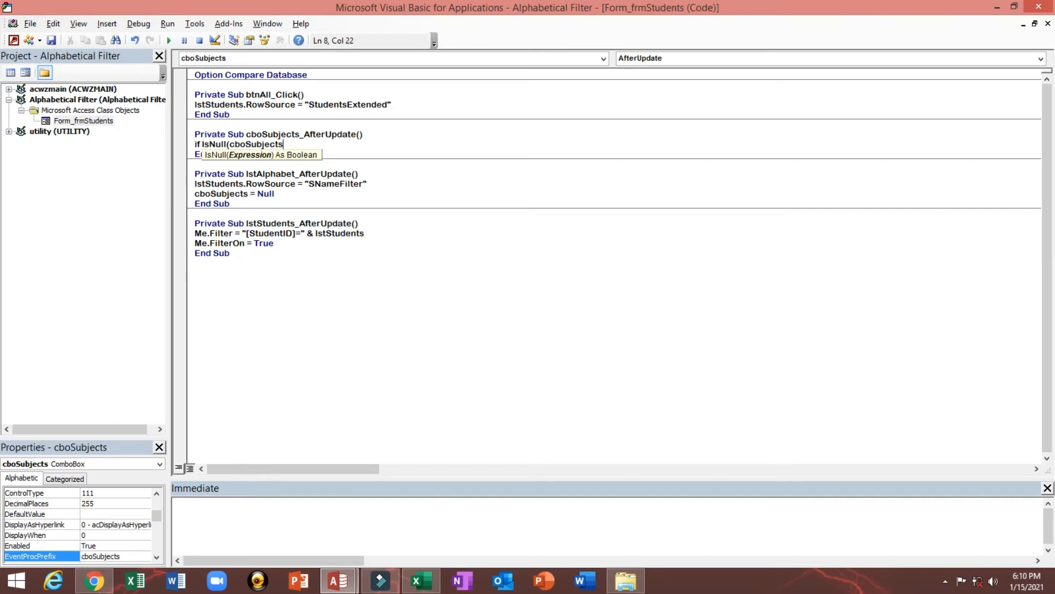
pyautogui.write(')')
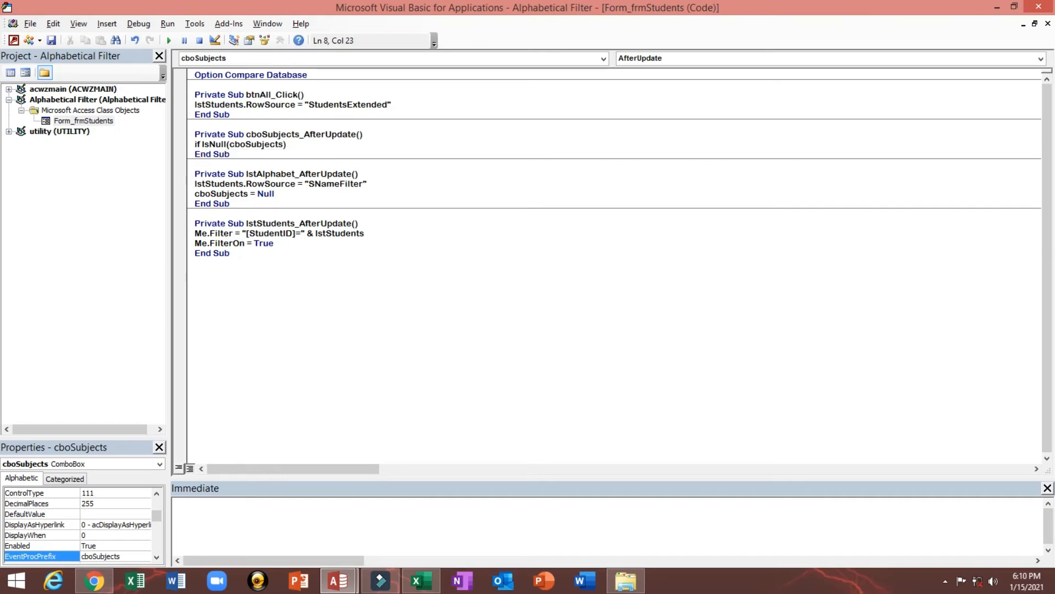
pyautogui.write(' then')
pyautogui.press('Return')
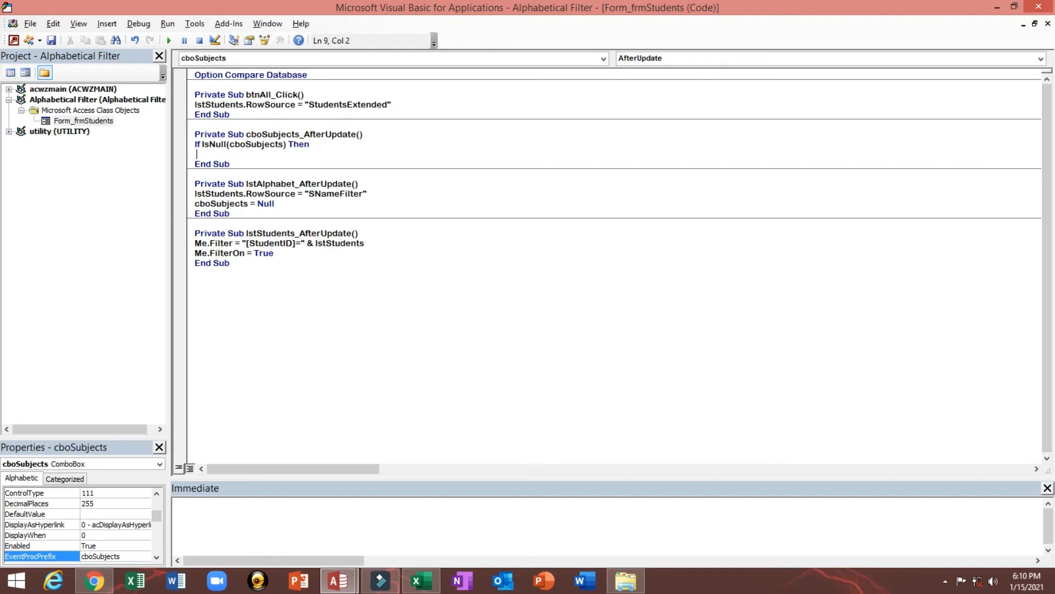
pyautogui.write('btnAll')
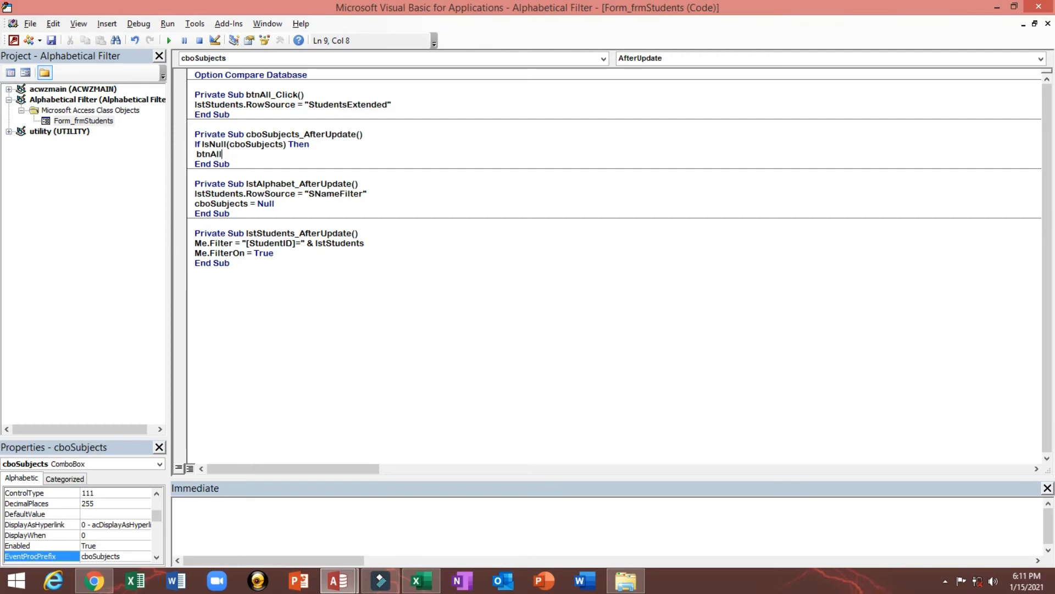
pyautogui.write('_Click')
# Go back to the form design and check the Name property of the Show All button
pyautogui.click(16, 41)
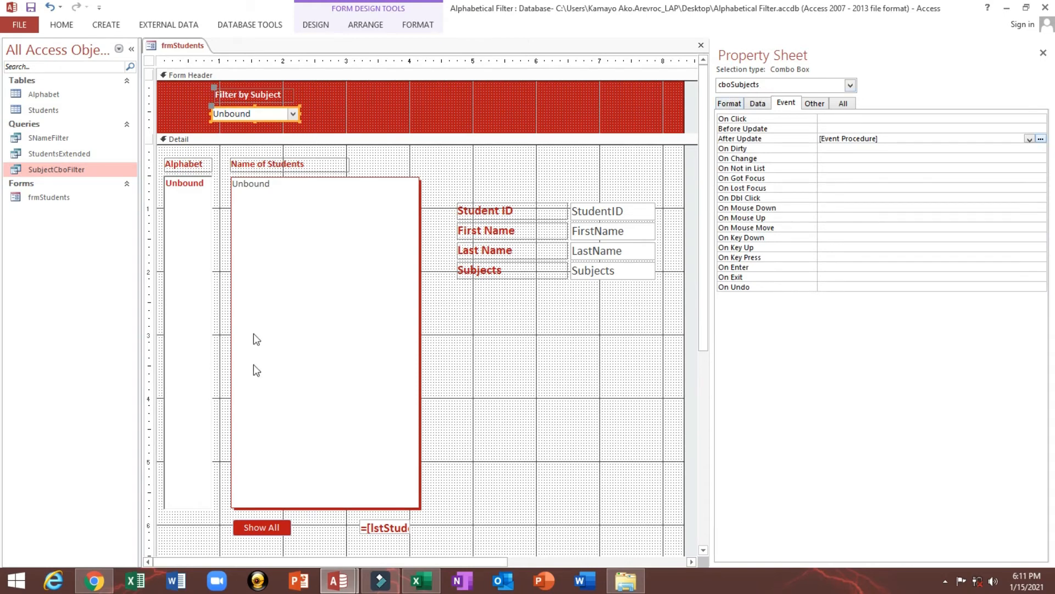
pyautogui.scroll(-3, 259, 412)
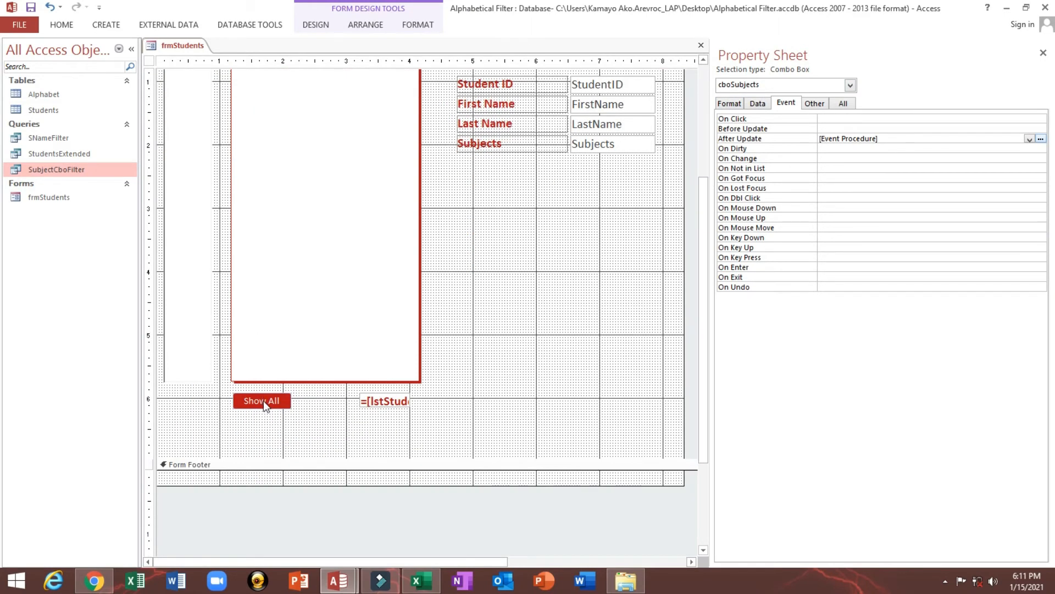
pyautogui.click(263, 400)
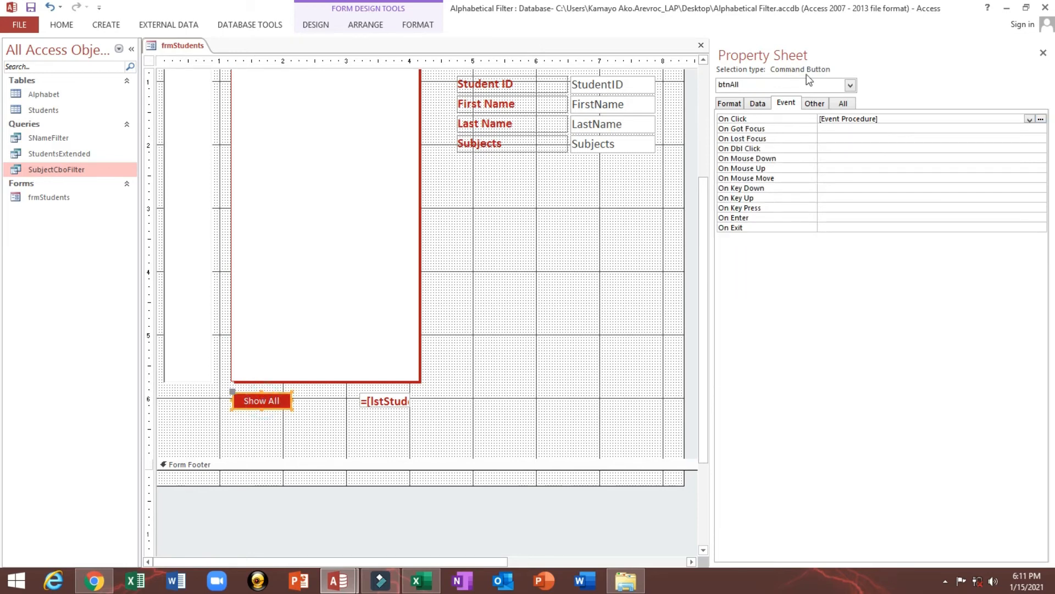
pyautogui.click(808, 105)
pyautogui.click(861, 118)
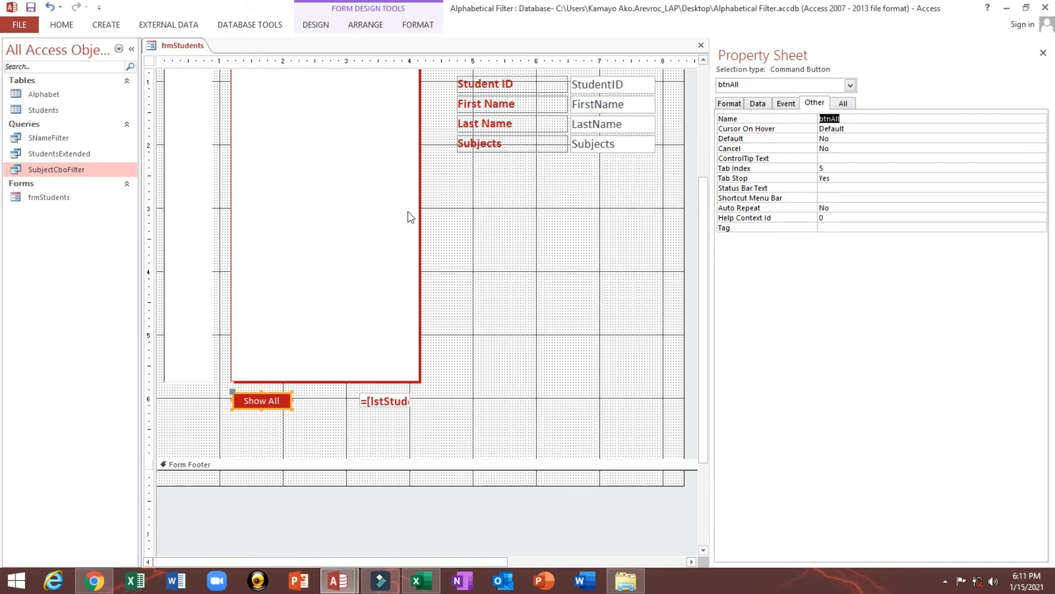
pyautogui.click(502, 264)
pyautogui.scroll(3, 543, 265)
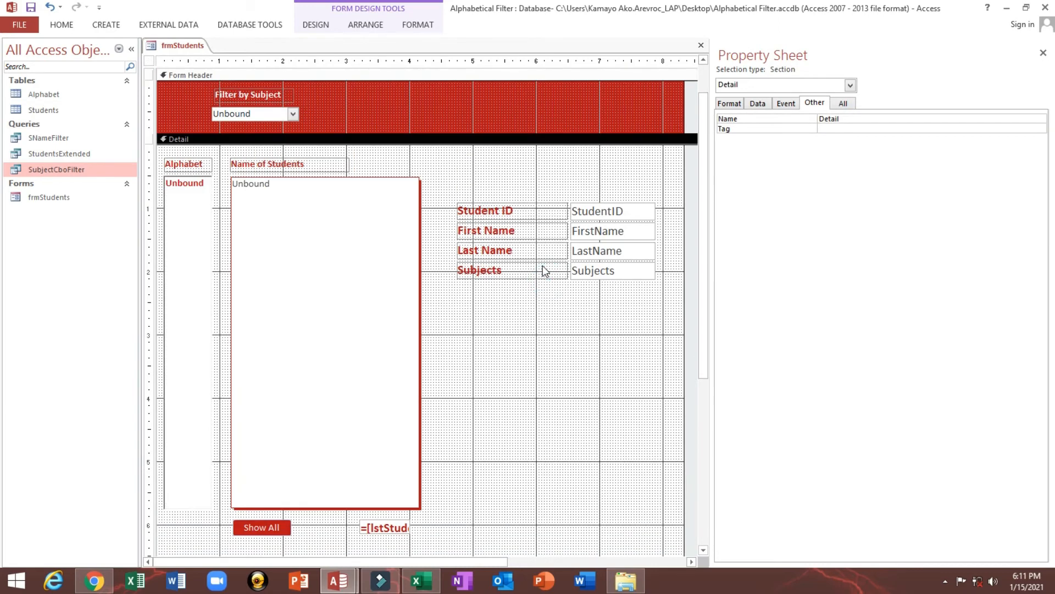
# Select cboSubjects on the form and review the code of its After Update event
pyautogui.click(305, 277)
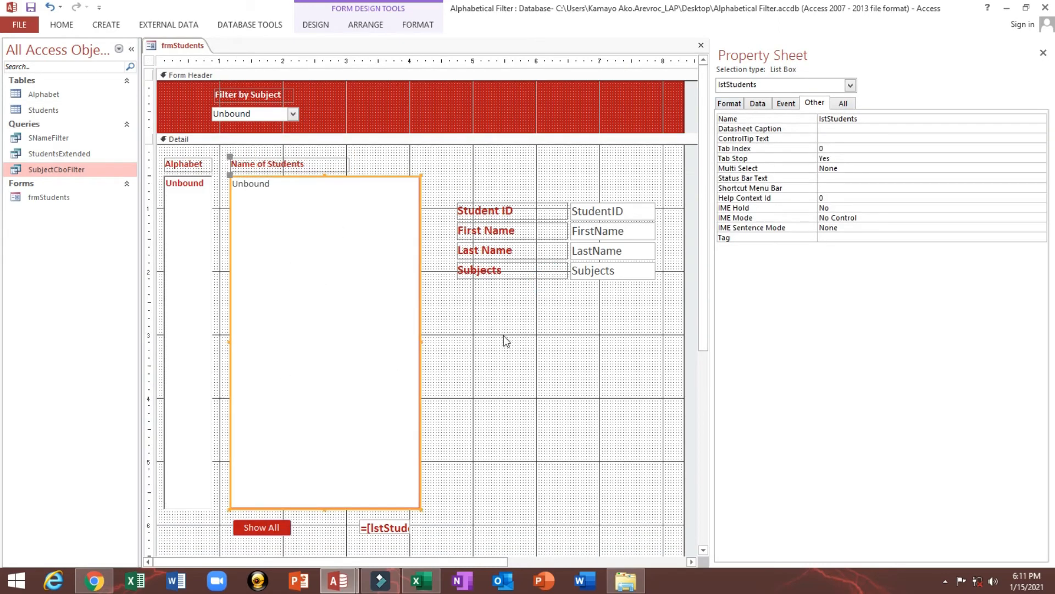
pyautogui.click(283, 114)
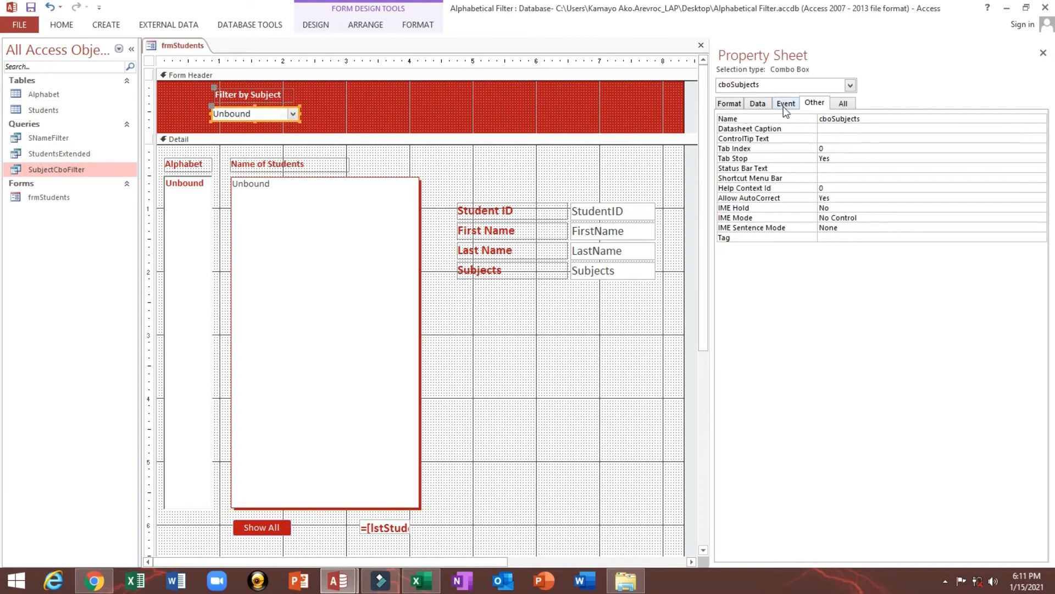
pyautogui.click(758, 103)
pyautogui.click(786, 103)
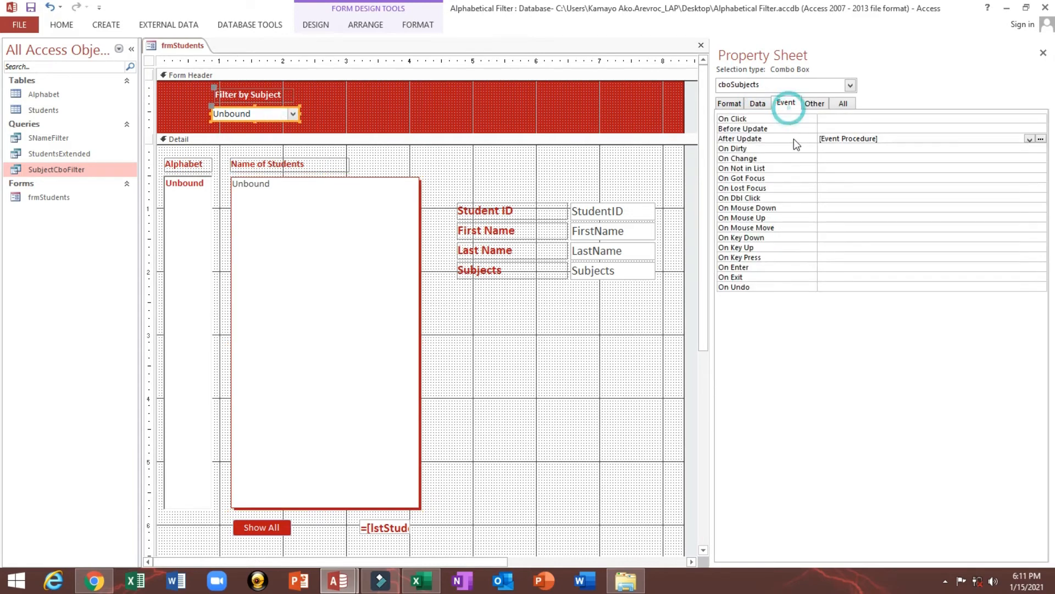
pyautogui.click(793, 139)
pyautogui.click(1040, 139)
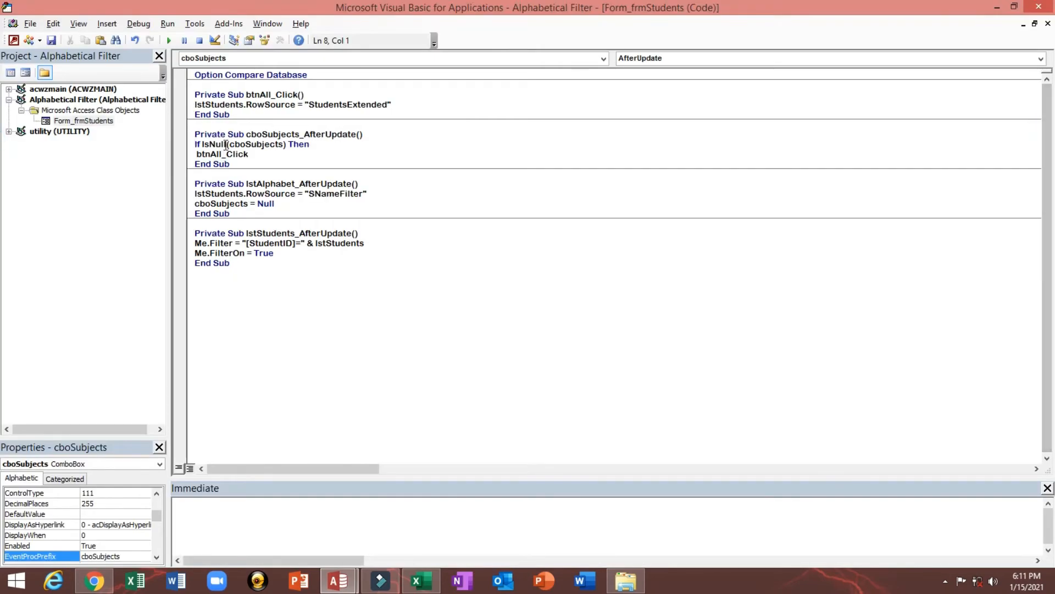
pyautogui.hotkey('alt', 'F11')
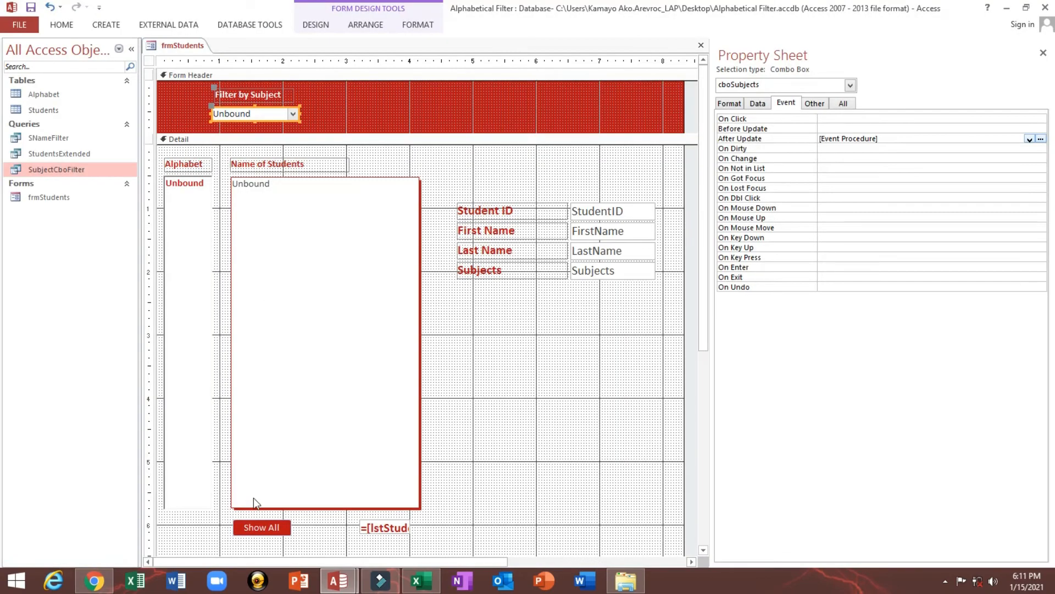
# Open the On Click code of the Show All button and examine its lstStudents.RowSource line
pyautogui.click(261, 527)
pyautogui.click(303, 534)
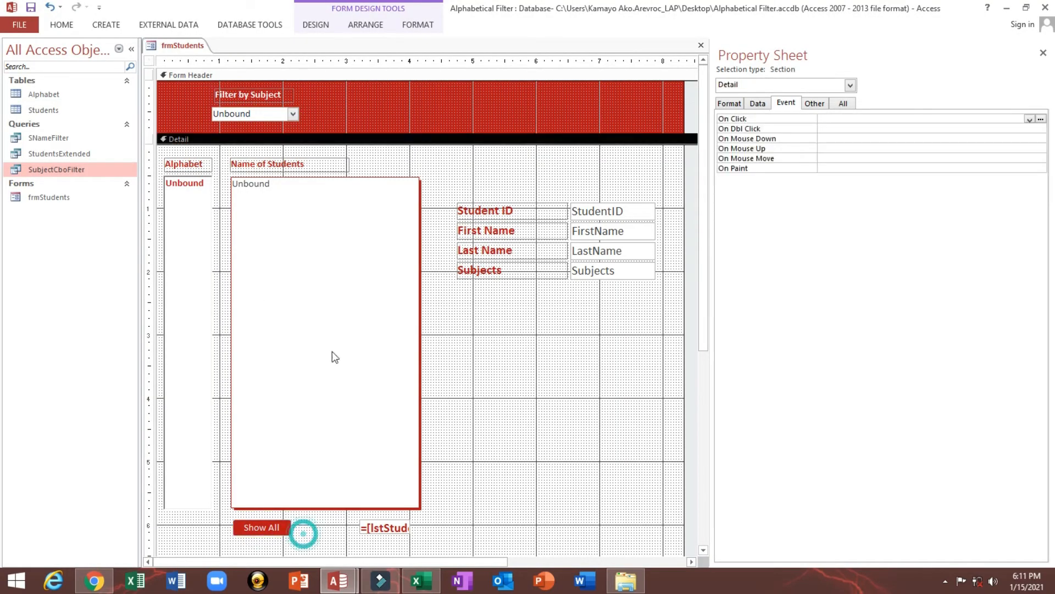
pyautogui.click(272, 114)
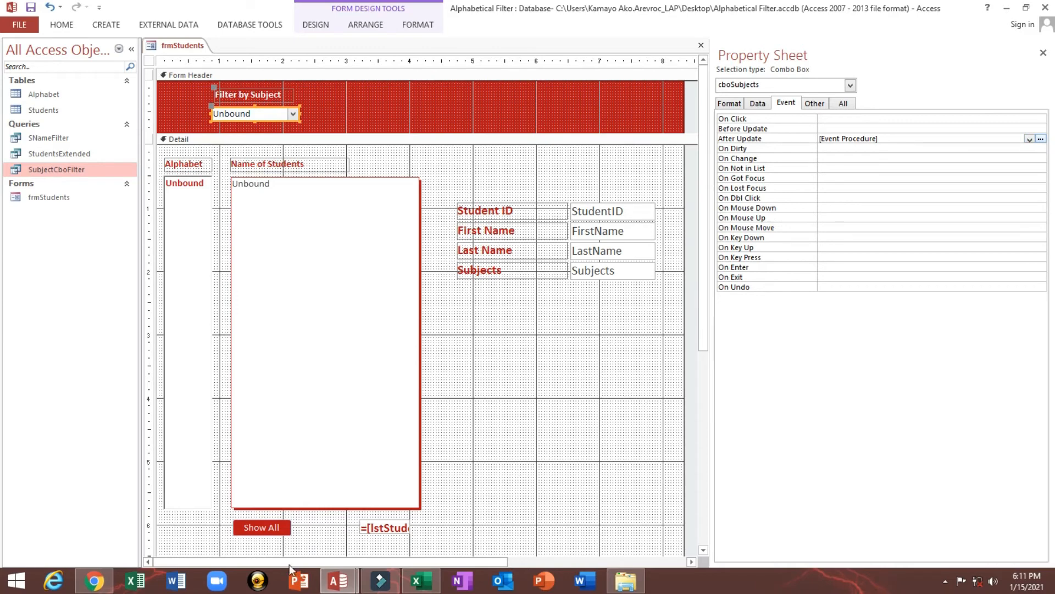
pyautogui.click(270, 530)
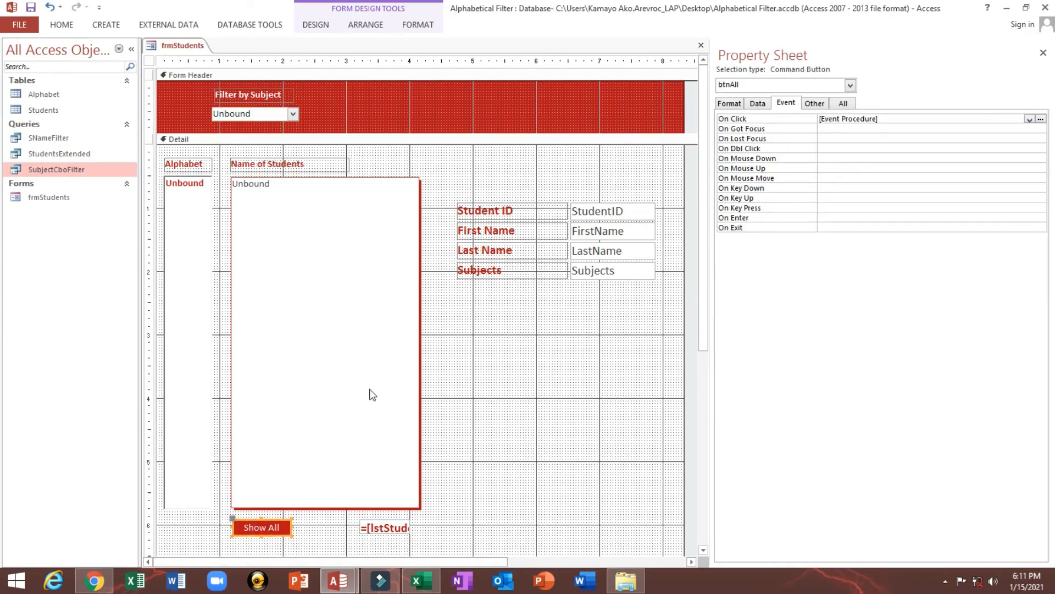
pyautogui.click(1041, 119)
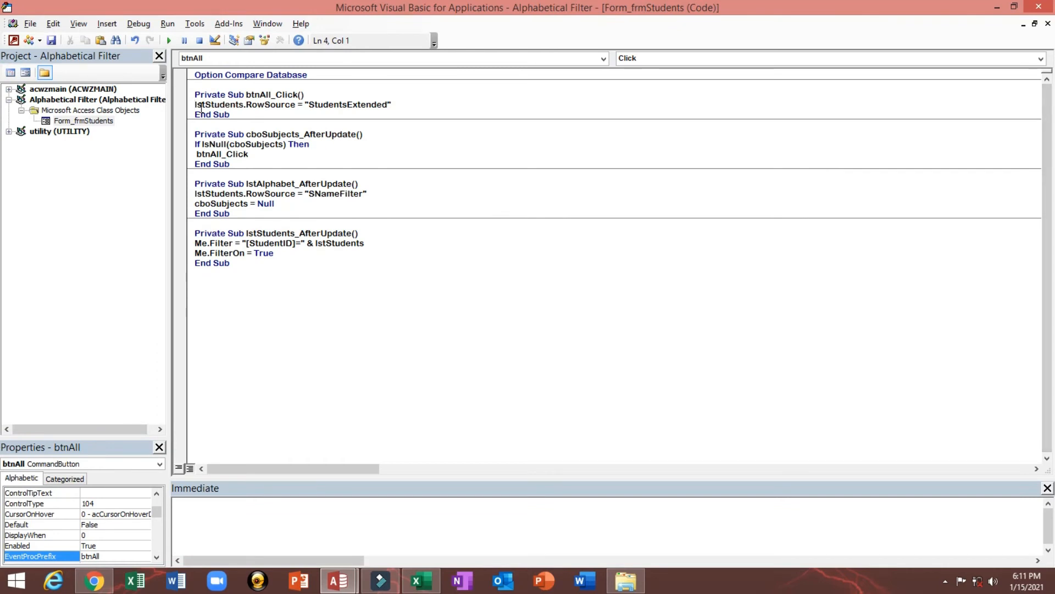
pyautogui.moveTo(196, 104); pyautogui.dragTo(393, 104)
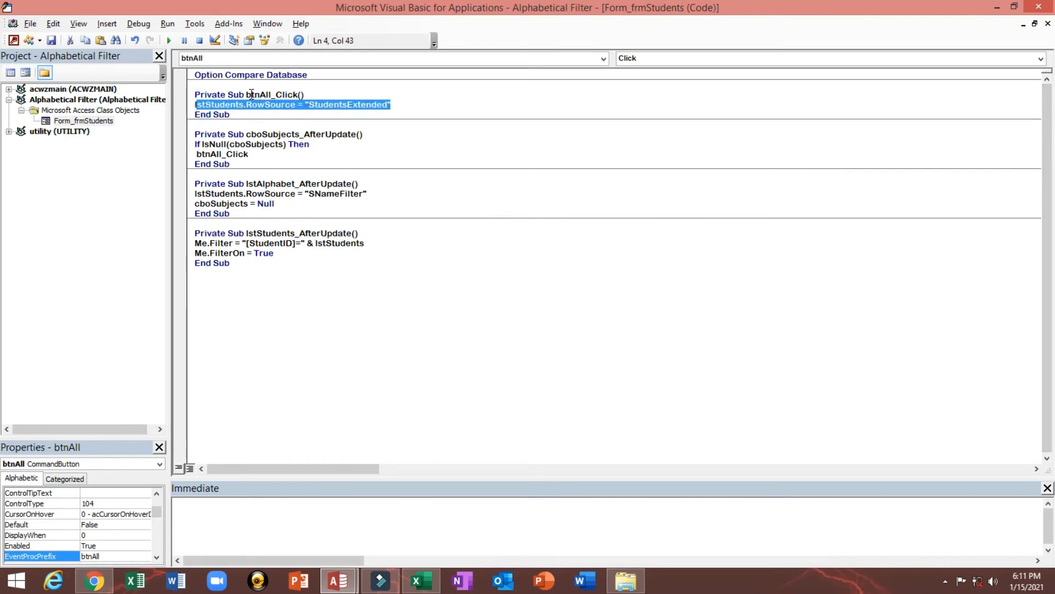
# Add the line Me.FilterOn = False below the btnAll_Click call in the cboSubjects_AfterUpdate procedure
pyautogui.moveTo(248, 94); pyautogui.dragTo(300, 96)
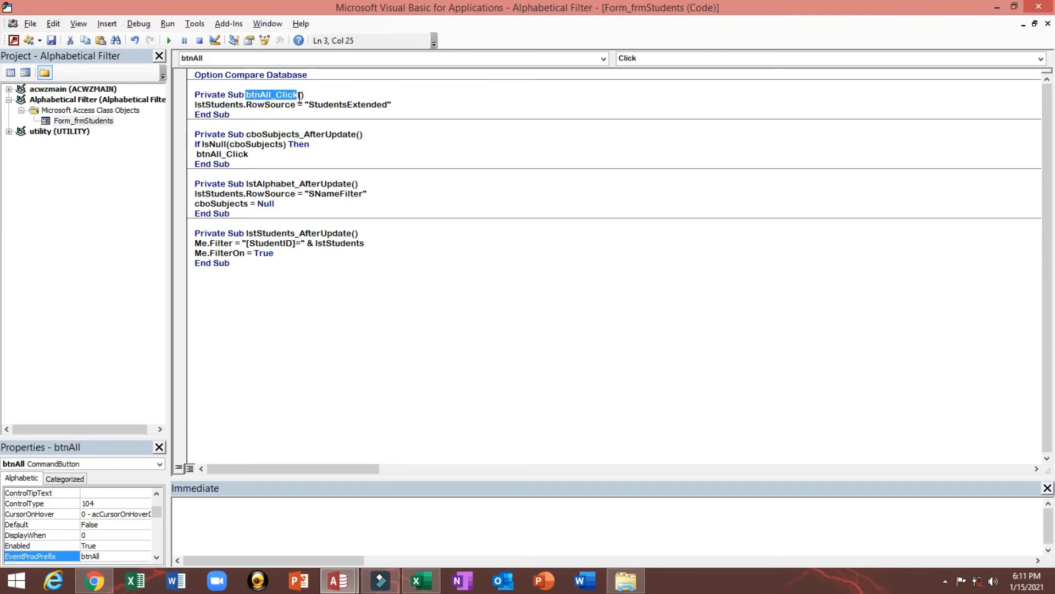
pyautogui.click(198, 156)
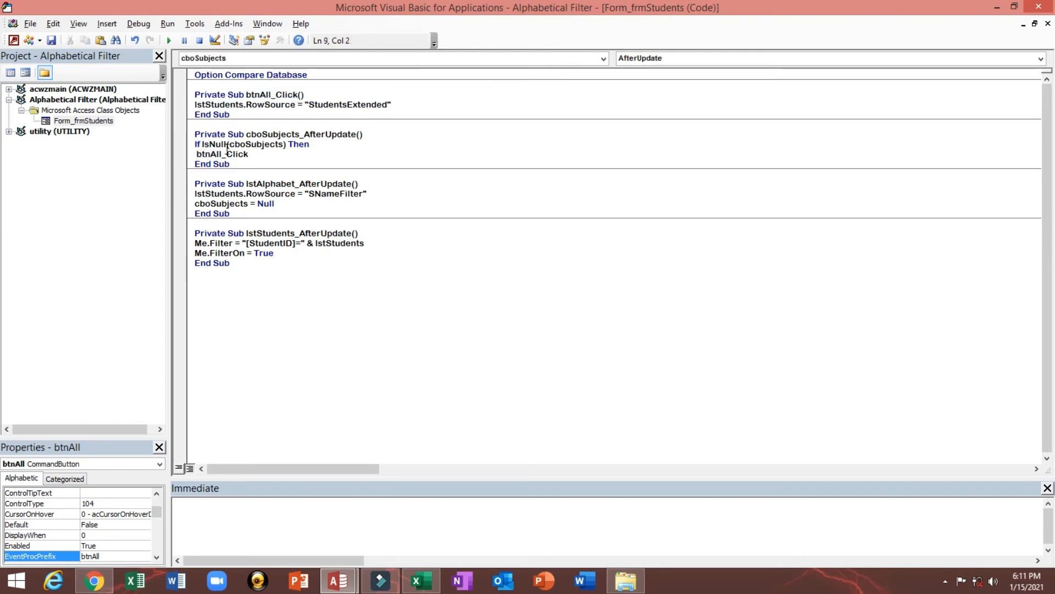
pyautogui.moveTo(229, 144); pyautogui.dragTo(285, 145)
pyautogui.click(276, 156)
pyautogui.press('Return')
pyautogui.write('me.f')
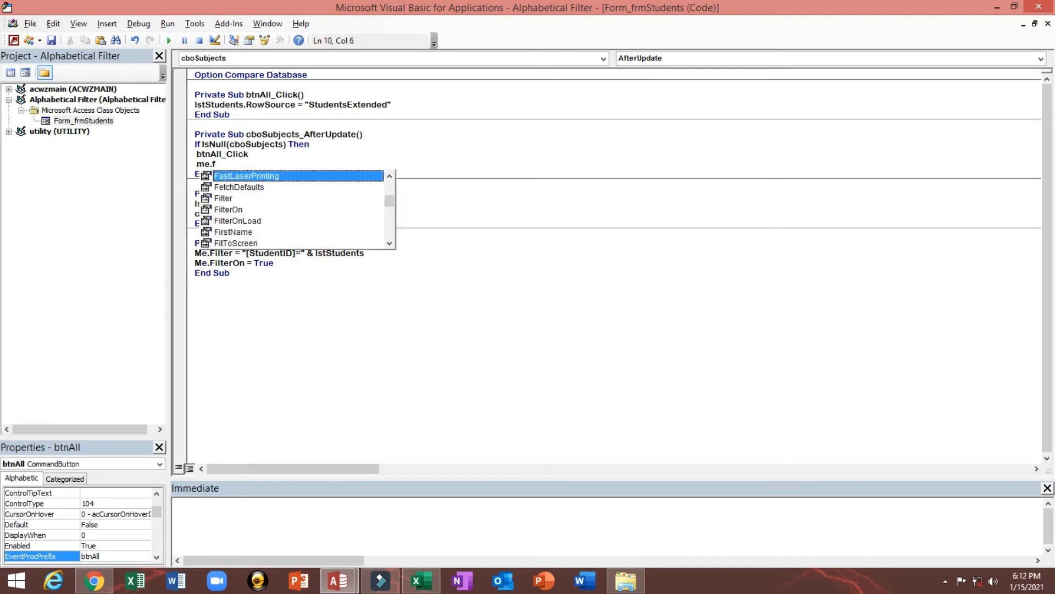
pyautogui.press('Down')
pyautogui.press('Down')
pyautogui.press('Down')
pyautogui.press('Tab')
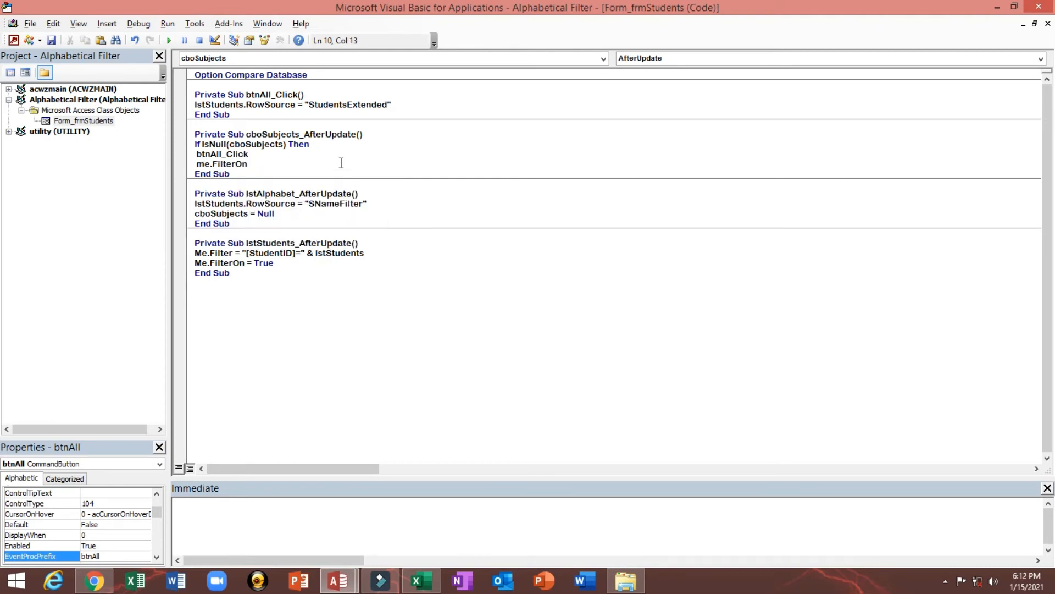
pyautogui.write('=f')
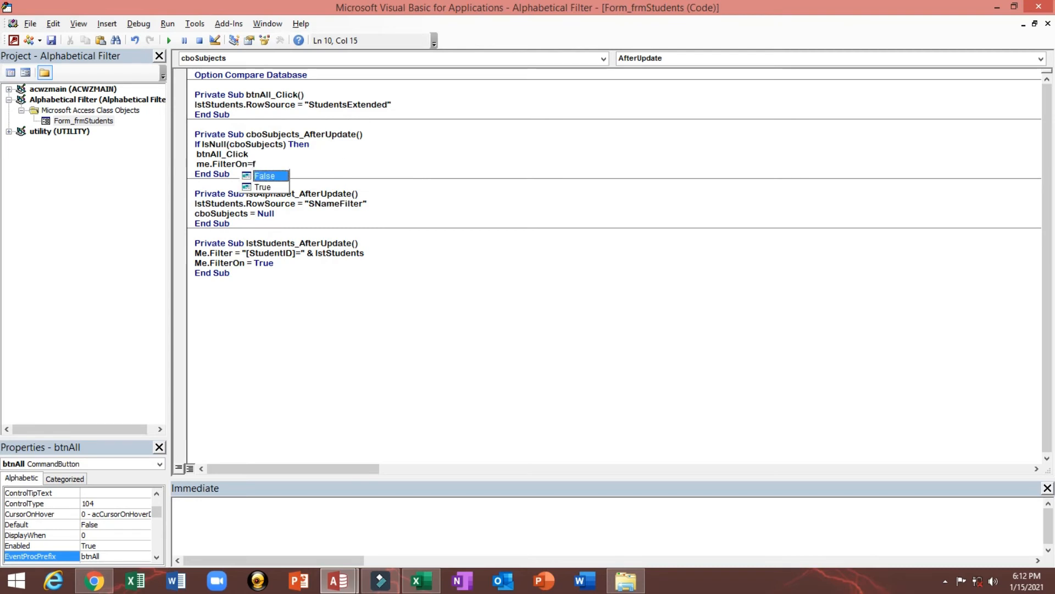
pyautogui.press('Tab')
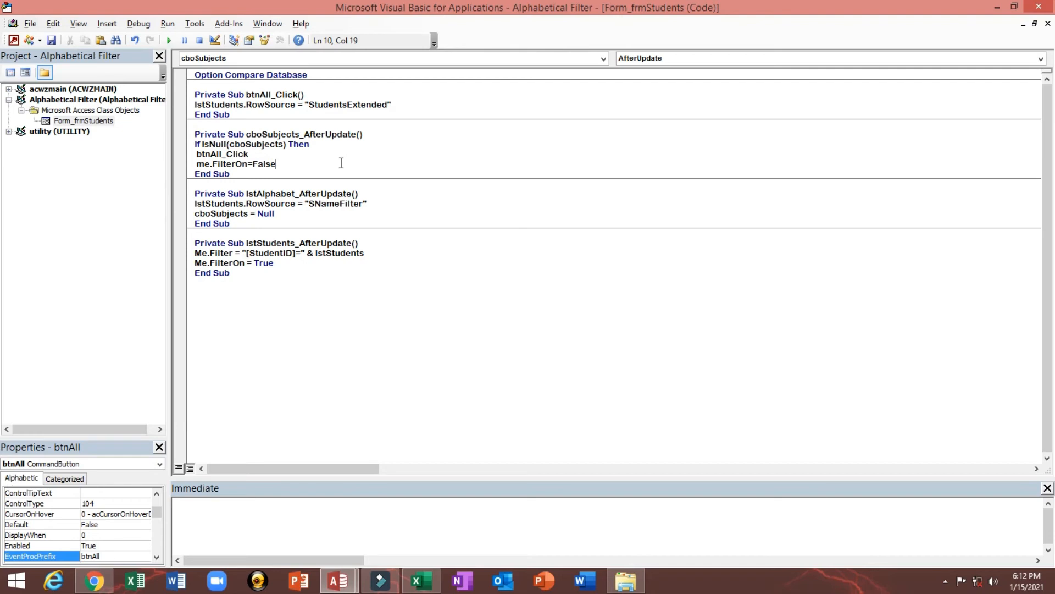
pyautogui.press('Up')
pyautogui.press('Down')
pyautogui.press('Right')
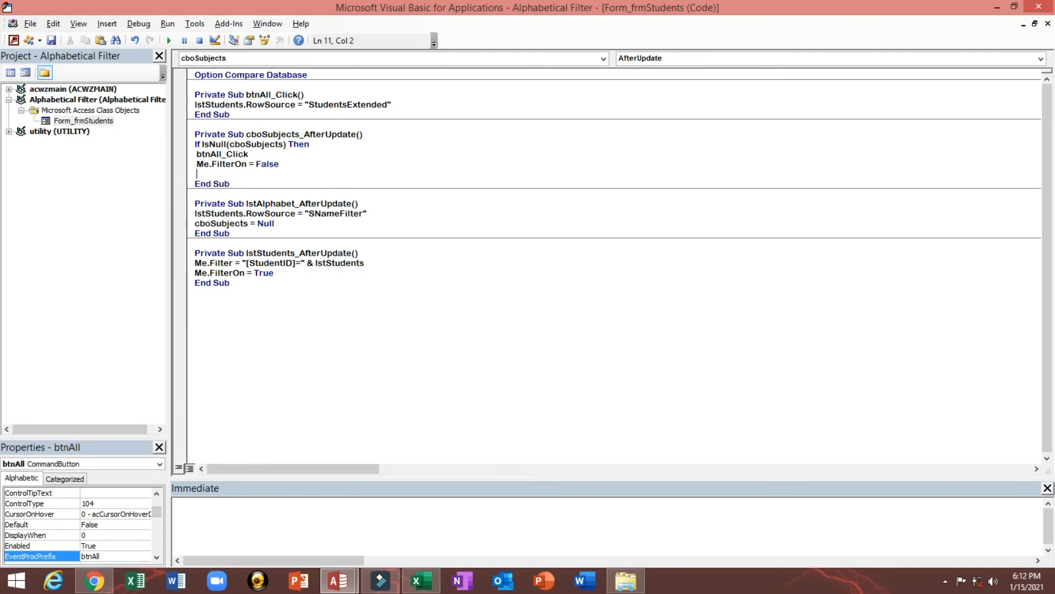
# Add an Else line below Me.FilterOn = False in cboSubjects_AfterUpdate and start an empty line under it
pyautogui.press('Return')
pyautogui.press('BackSpace')
pyautogui.write('else')
pyautogui.press('Return')
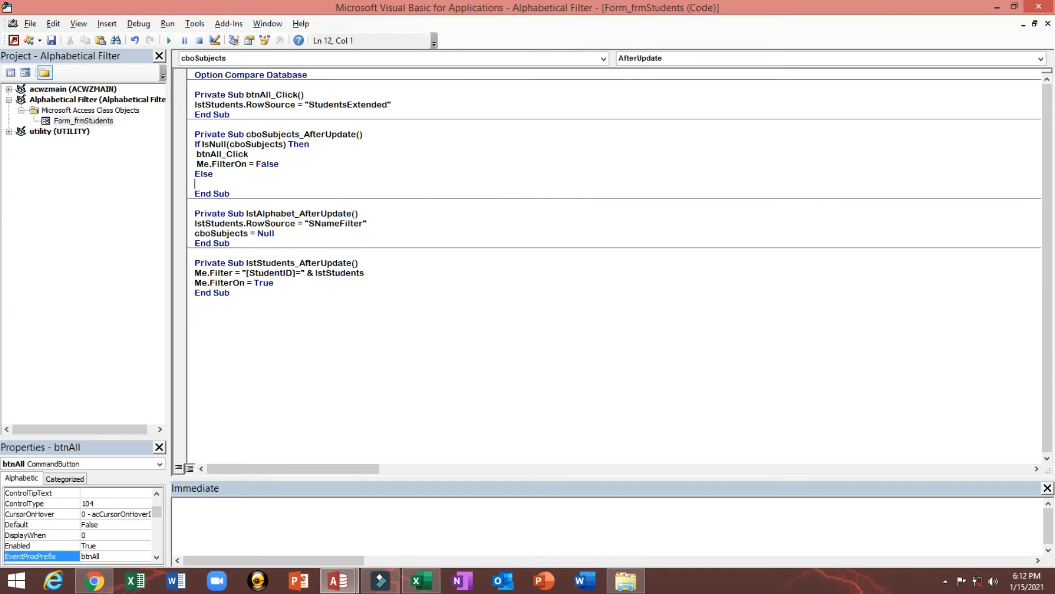
# Indent the btnAll_Click and Me.FilterOn = False lines inside the If block
pyautogui.press('Up')
pyautogui.press('Up')
pyautogui.press('Up')
pyautogui.press('Tab')
pyautogui.press('Down')
pyautogui.press('Tab')
pyautogui.press('Down')
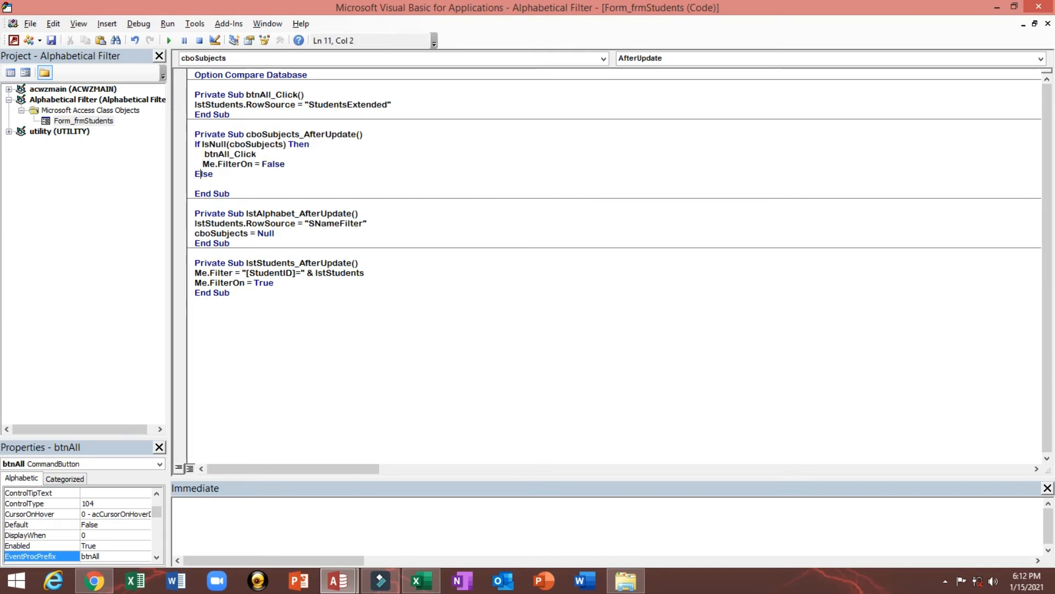
# Write the indented line Me.Filter = "[Subjects]=" & cboSubjects & "'" under Else
pyautogui.press('Tab')
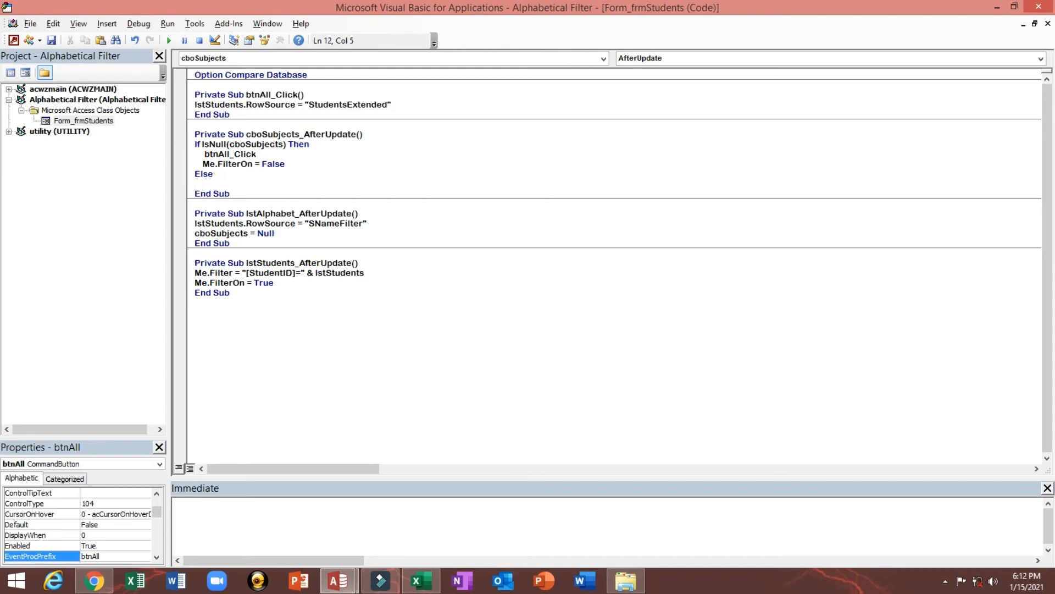
pyautogui.write('Me.f')
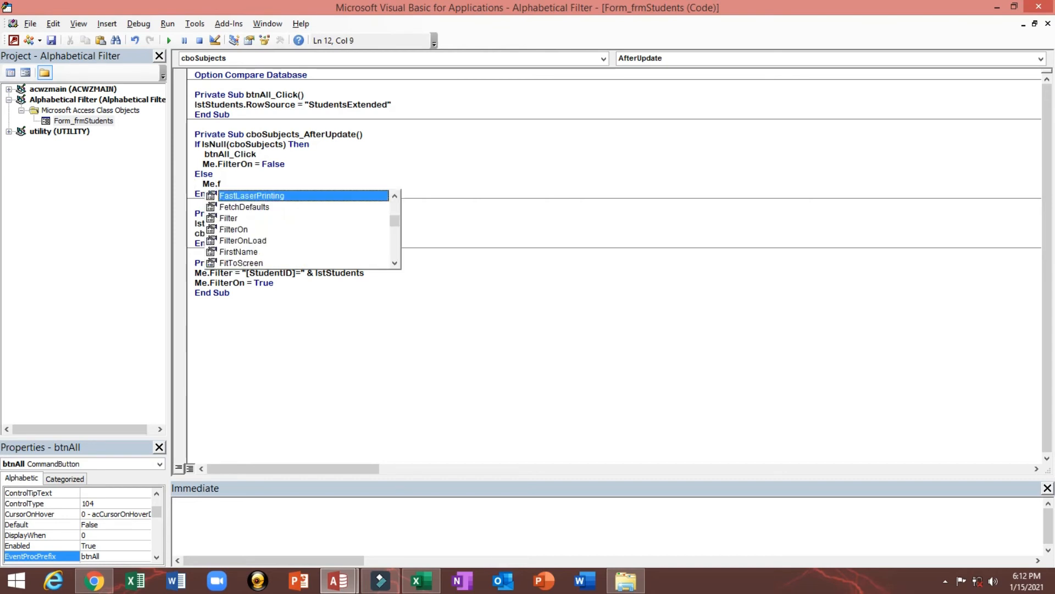
pyautogui.write('i')
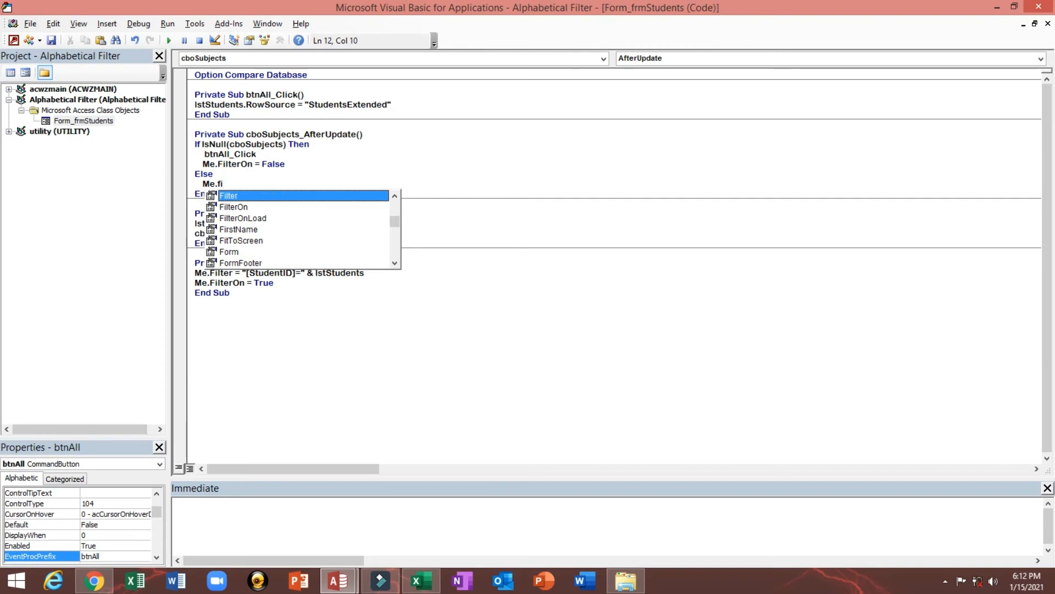
pyautogui.press('Tab')
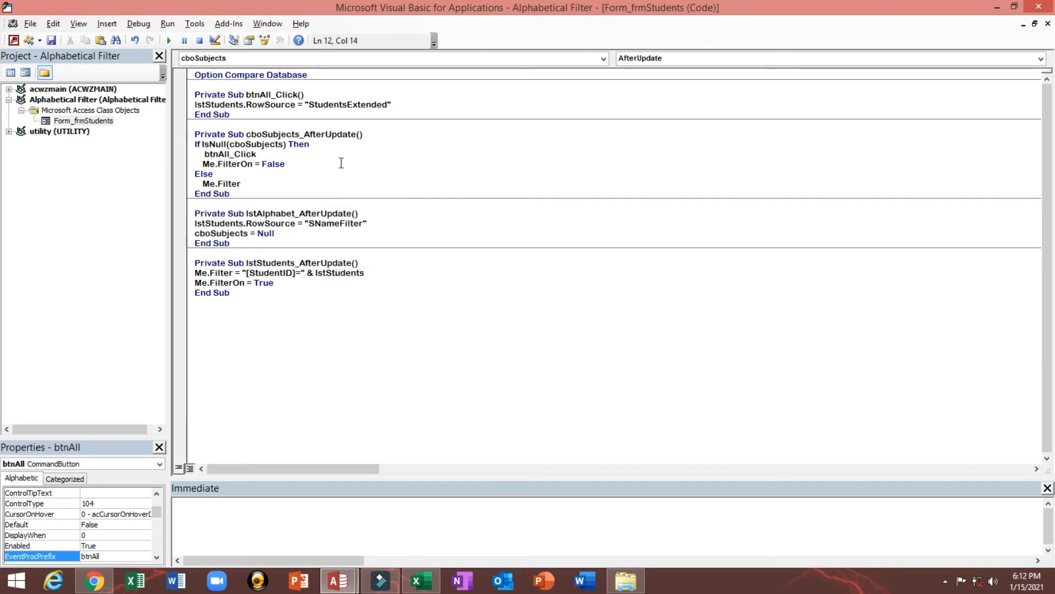
pyautogui.write('="[Sub')
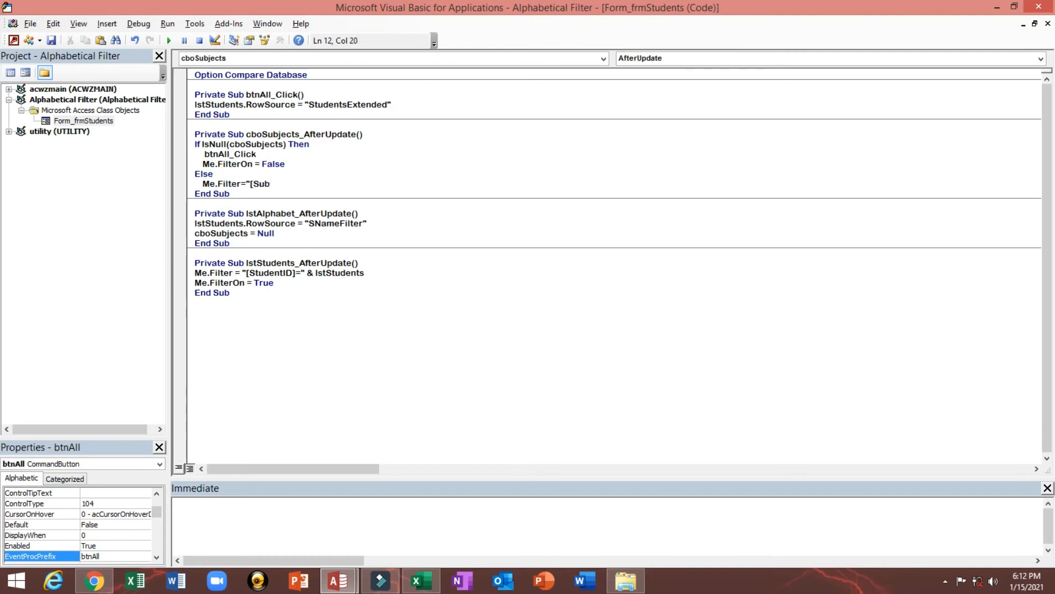
pyautogui.write('jects]=" & cboSubject')
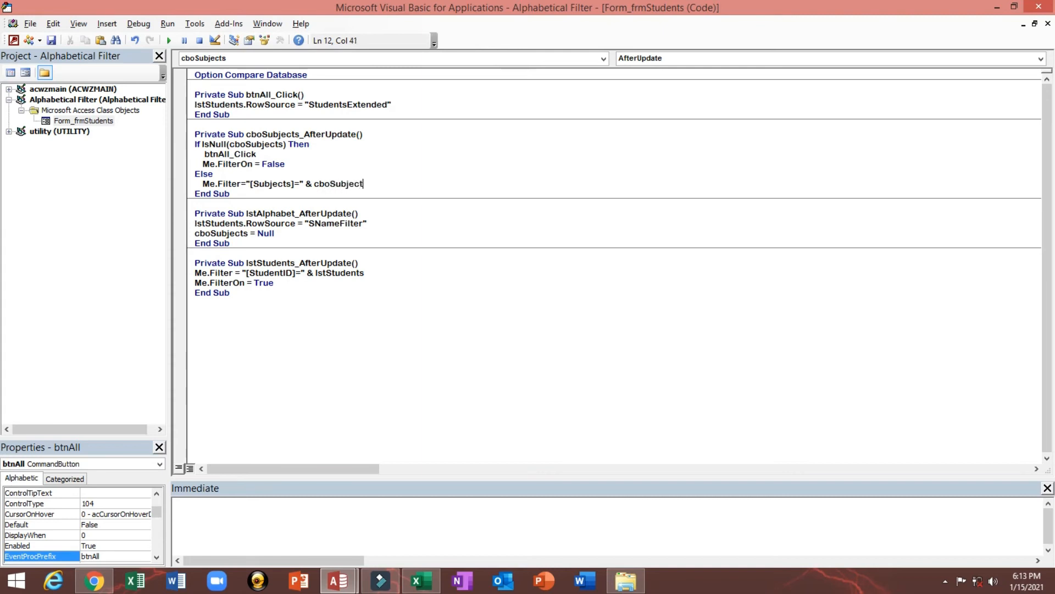
pyautogui.write('s ')
pyautogui.write('&')
pyautogui.write(' :')
pyautogui.write('""')
# Add the line Me.FilterOn = True below the Me.Filter line in the Else branch
pyautogui.press('Return')
pyautogui.write('me.')
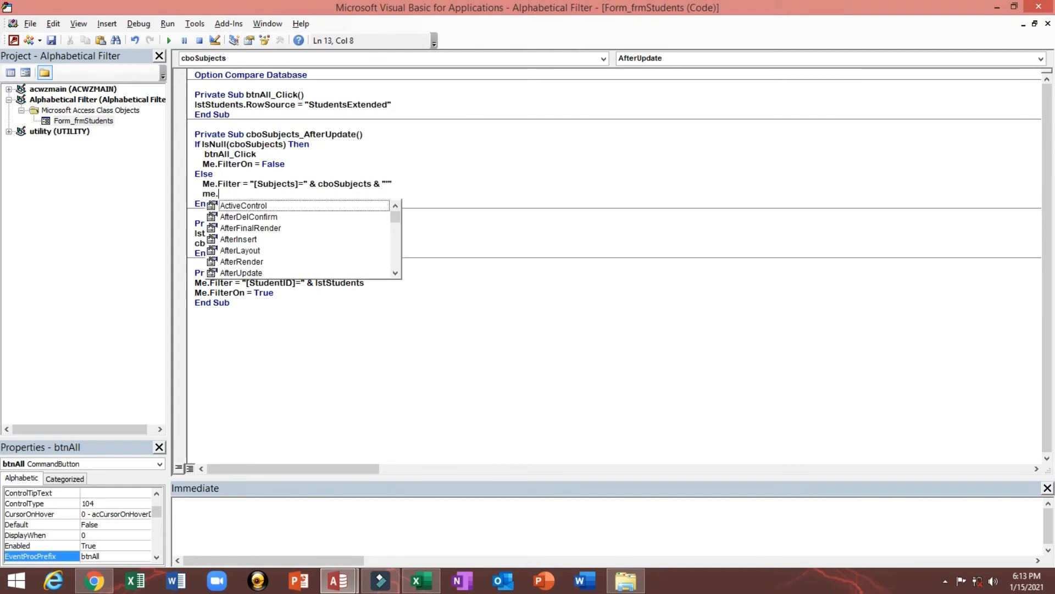
pyautogui.write('f')
pyautogui.press('Down')
pyautogui.press('Down')
pyautogui.press('Down')
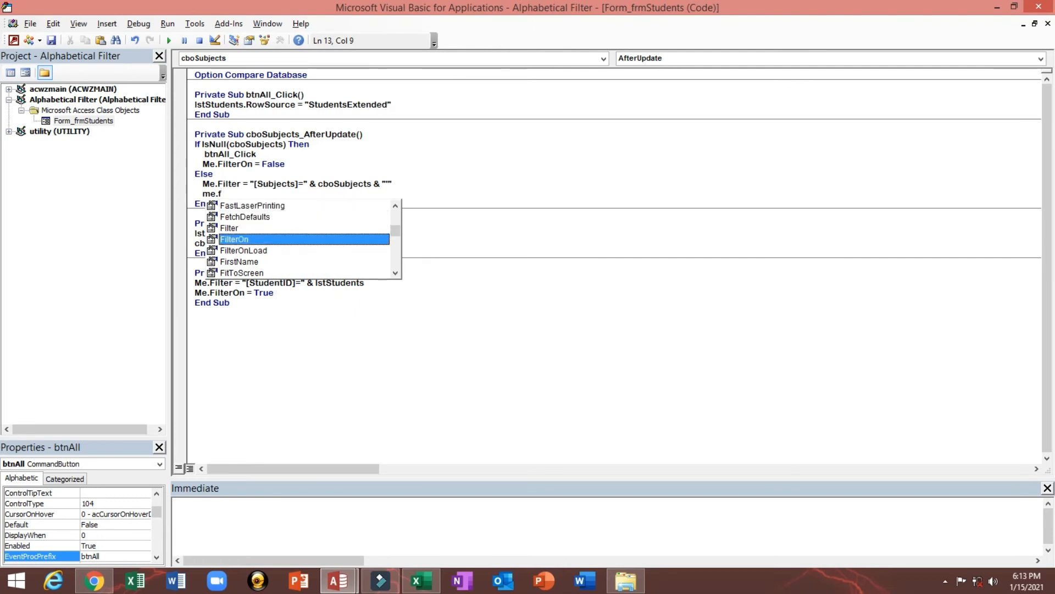
pyautogui.press('Tab')
pyautogui.write('=')
pyautogui.press('Down')
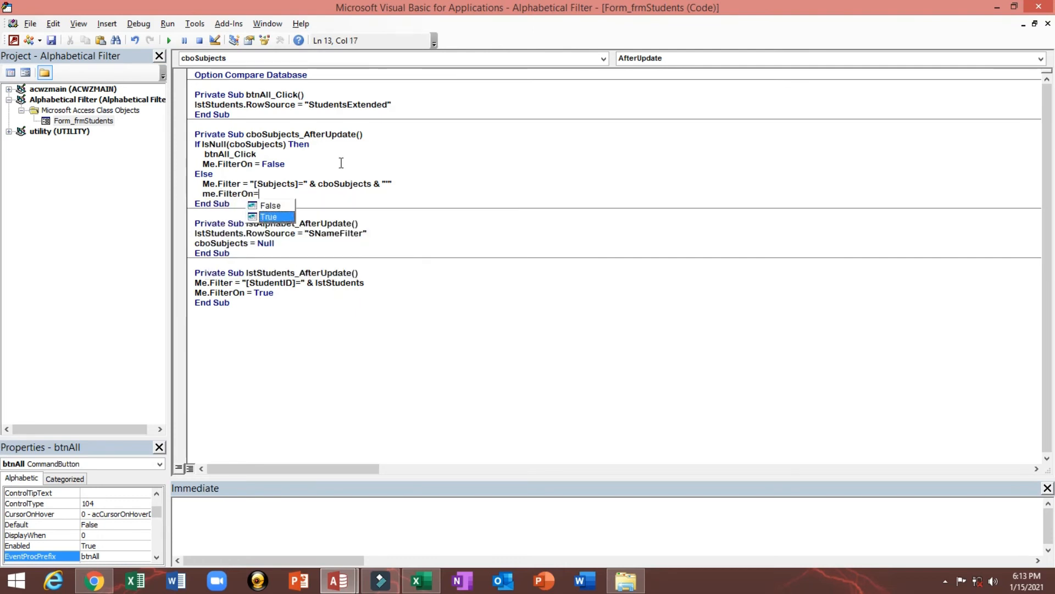
pyautogui.press('Tab')
pyautogui.press('Return')
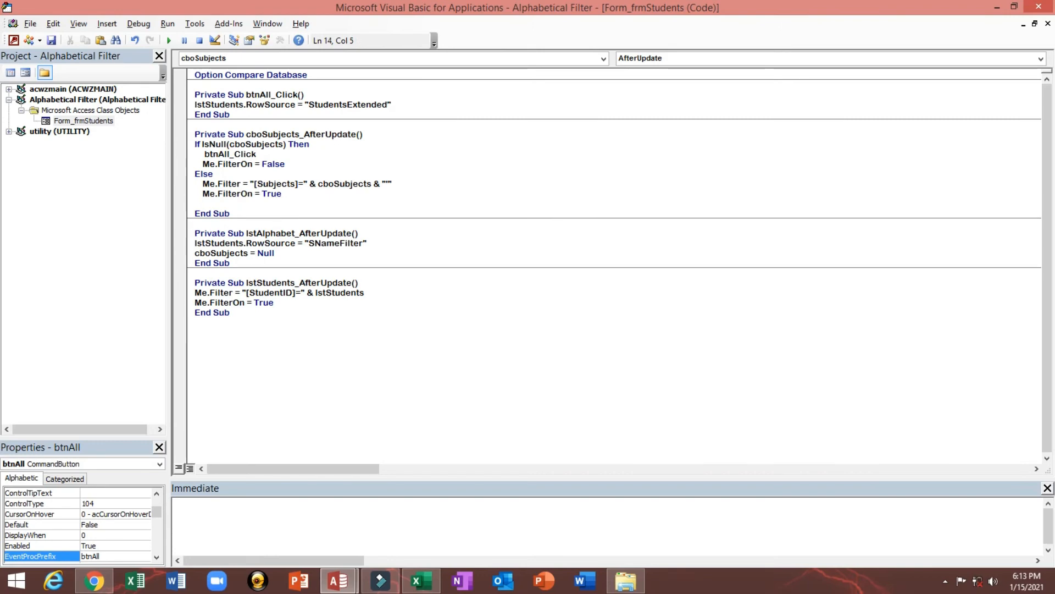
# Inspect the Alphabet list box and the Filter by Subject combo box on the form, then reopen the combo box's After Update code
pyautogui.hotkey('alt', 'F11')
pyautogui.click(213, 228)
pyautogui.click(203, 229)
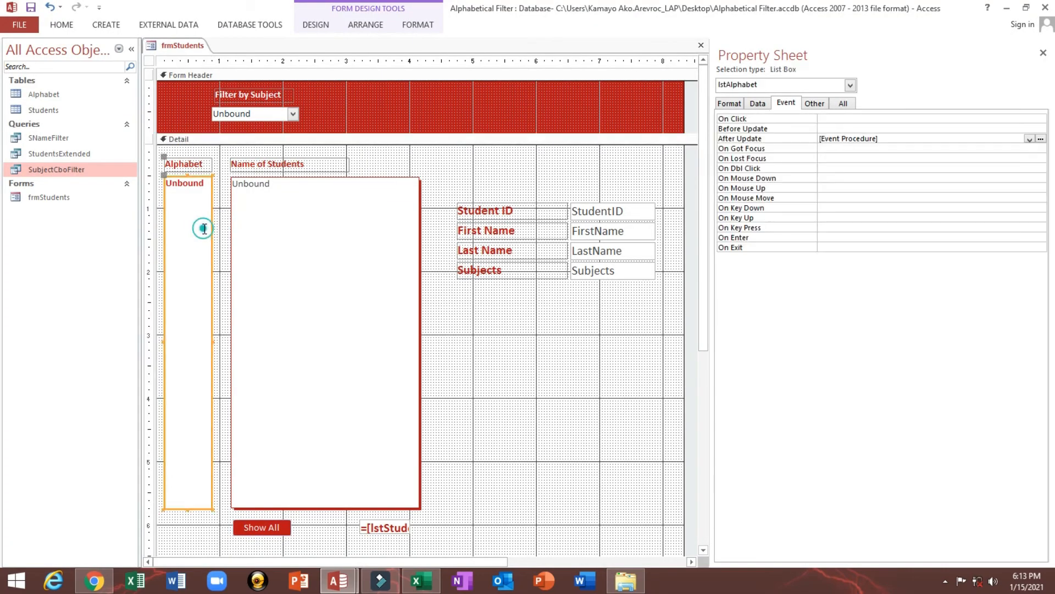
pyautogui.click(249, 111)
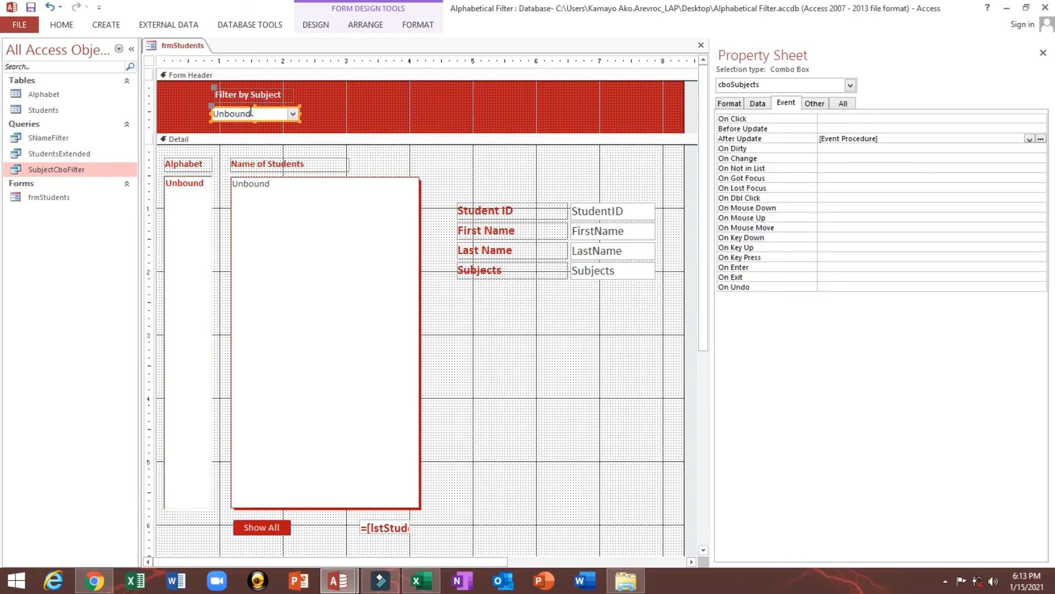
pyautogui.click(200, 218)
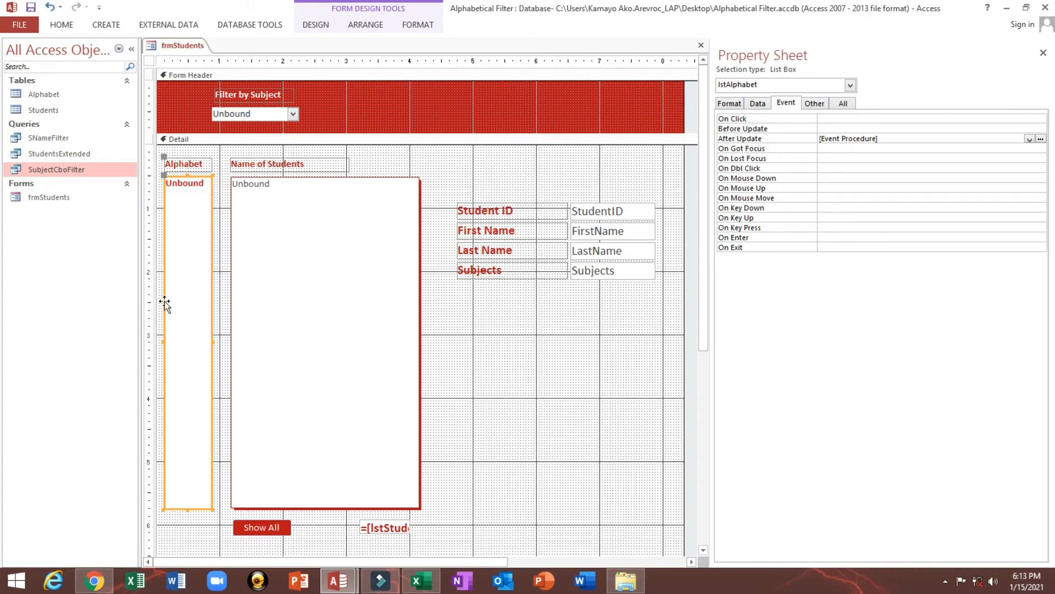
pyautogui.click(243, 114)
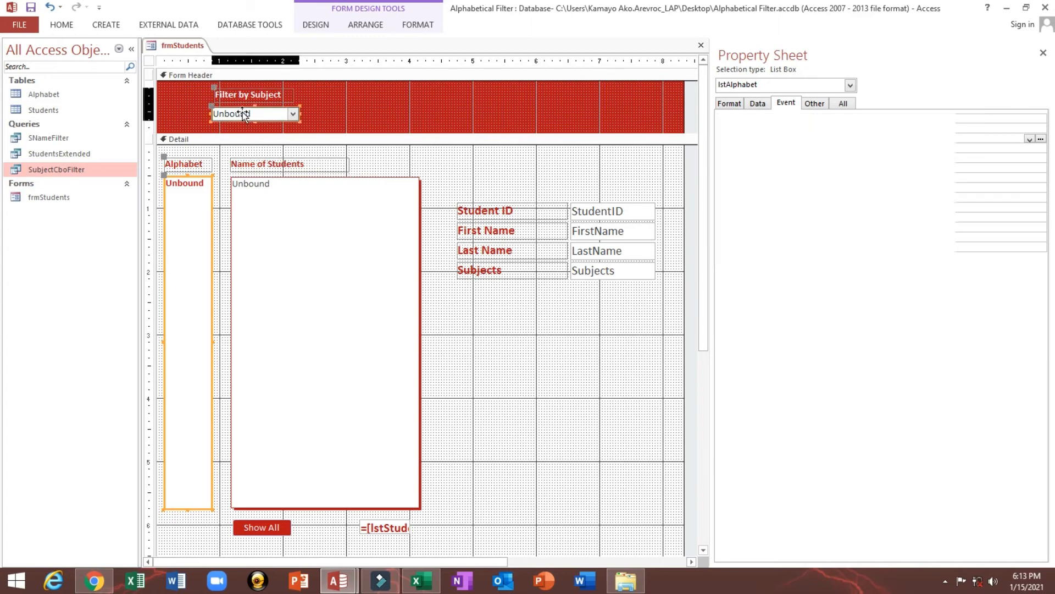
pyautogui.click(1041, 139)
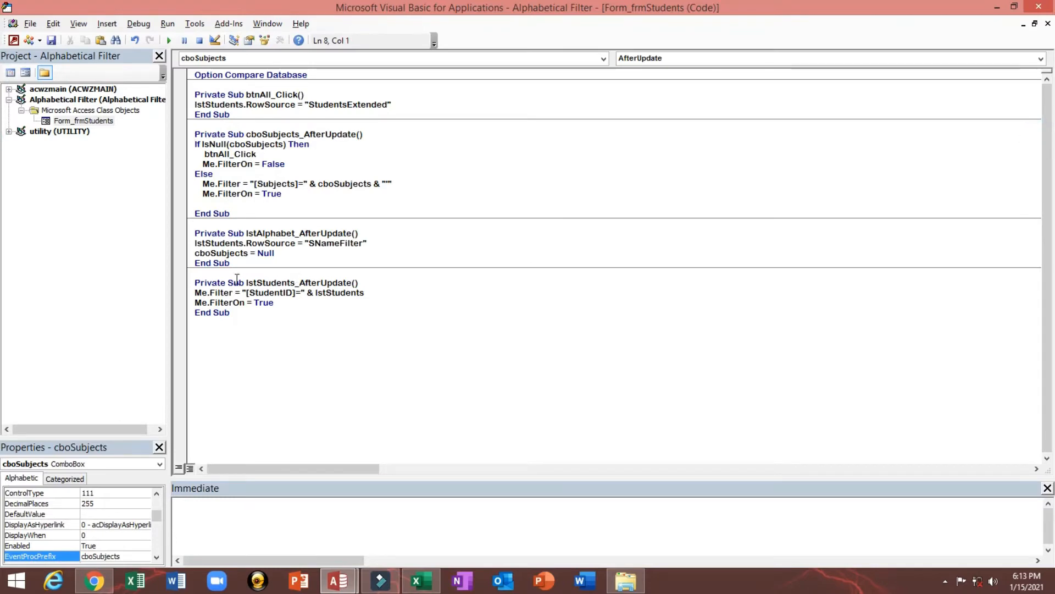
# Check the Name property of the Alphabet list box on the form and return to the After Update code of cboSubjects
pyautogui.hotkey('alt', 'F11')
pyautogui.click(191, 262)
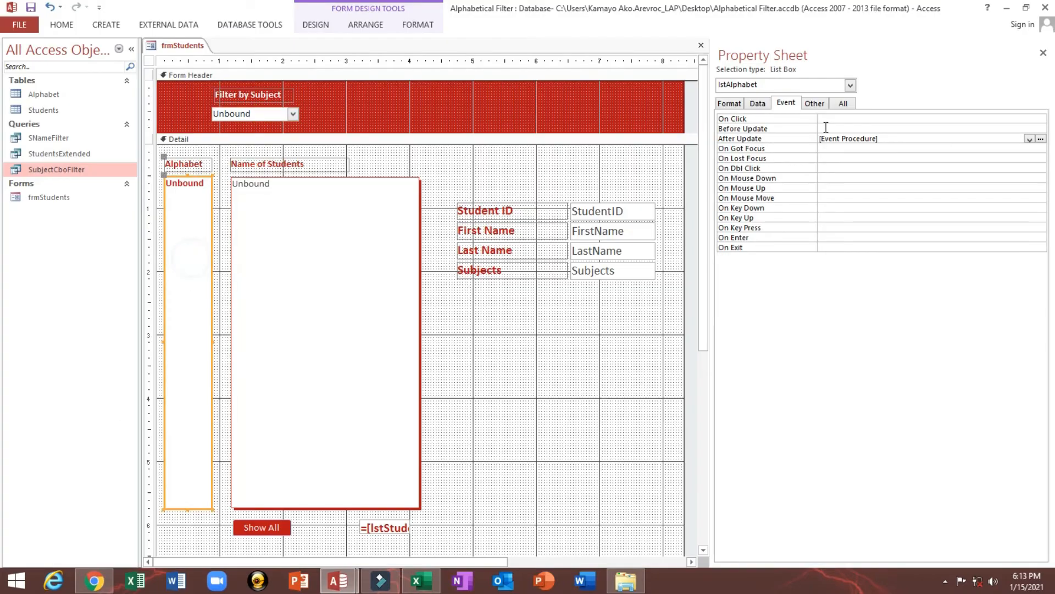
pyautogui.click(814, 104)
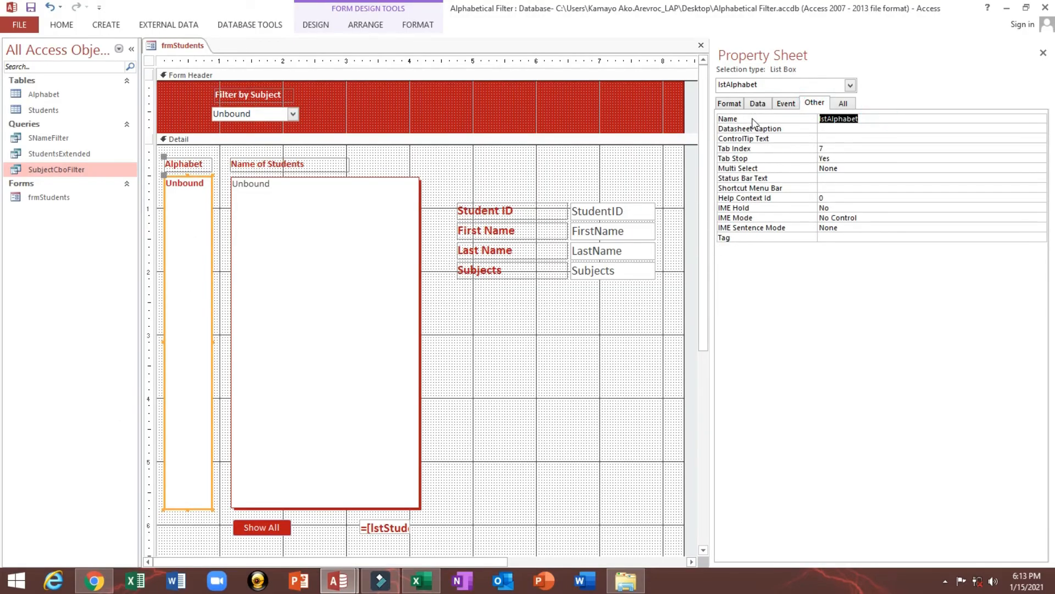
pyautogui.click(275, 116)
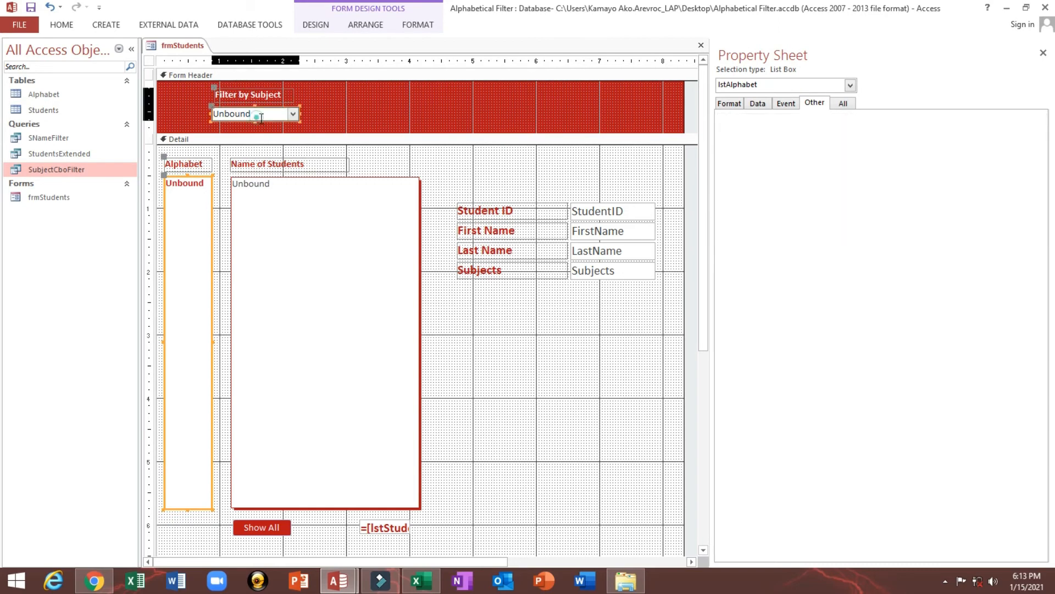
pyautogui.click(786, 103)
pyautogui.click(886, 137)
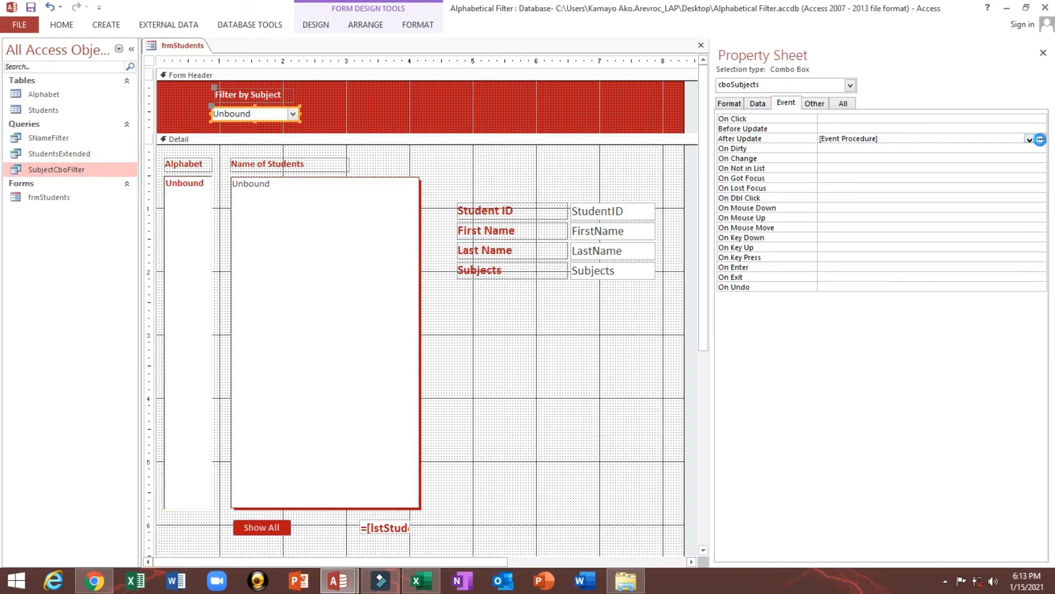
pyautogui.click(1041, 138)
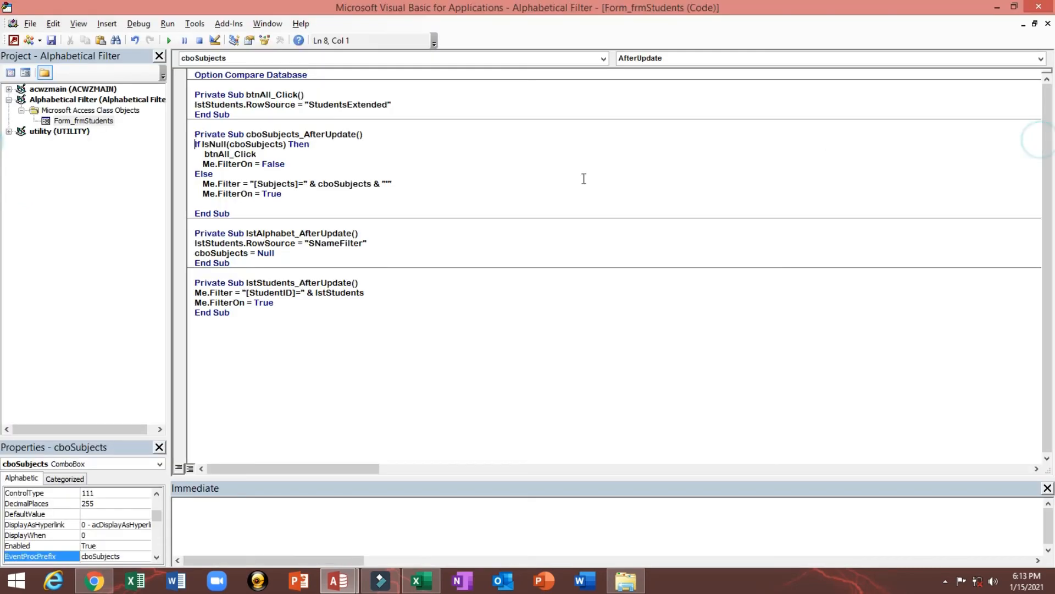
# Add the line lstAlphabet = Null below Me.FilterOn = True in the Else branch
pyautogui.click(304, 196)
pyautogui.press('Return')
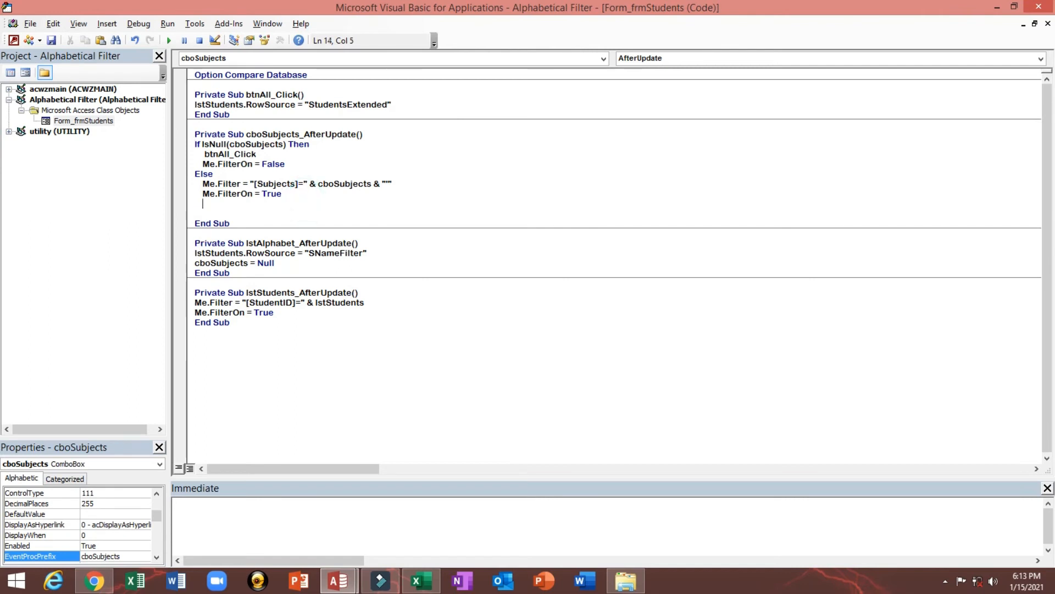
pyautogui.write('lstAlphabet')
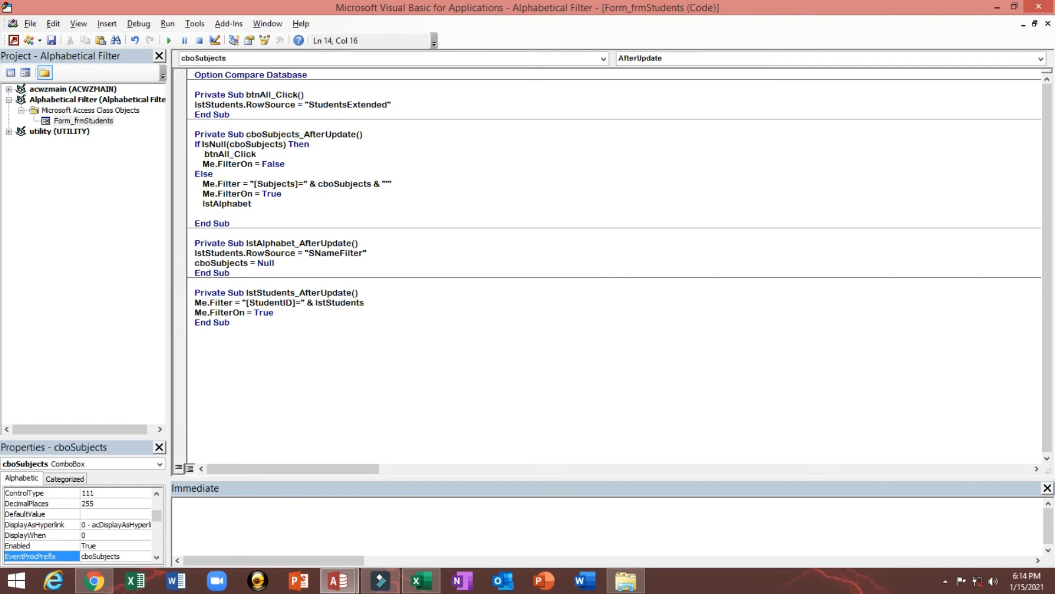
pyautogui.write('=null')
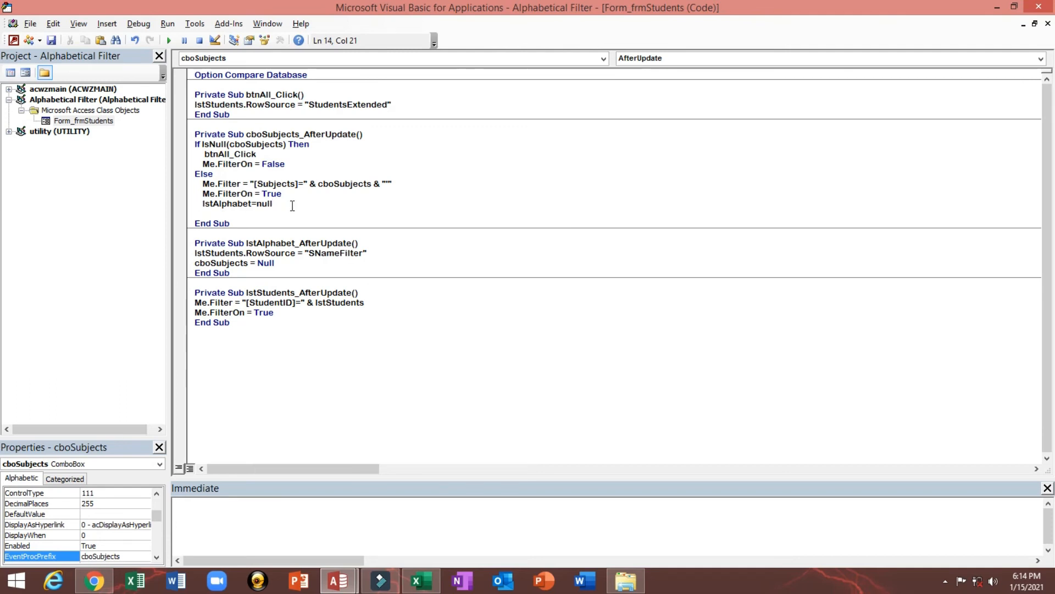
pyautogui.press('Return')
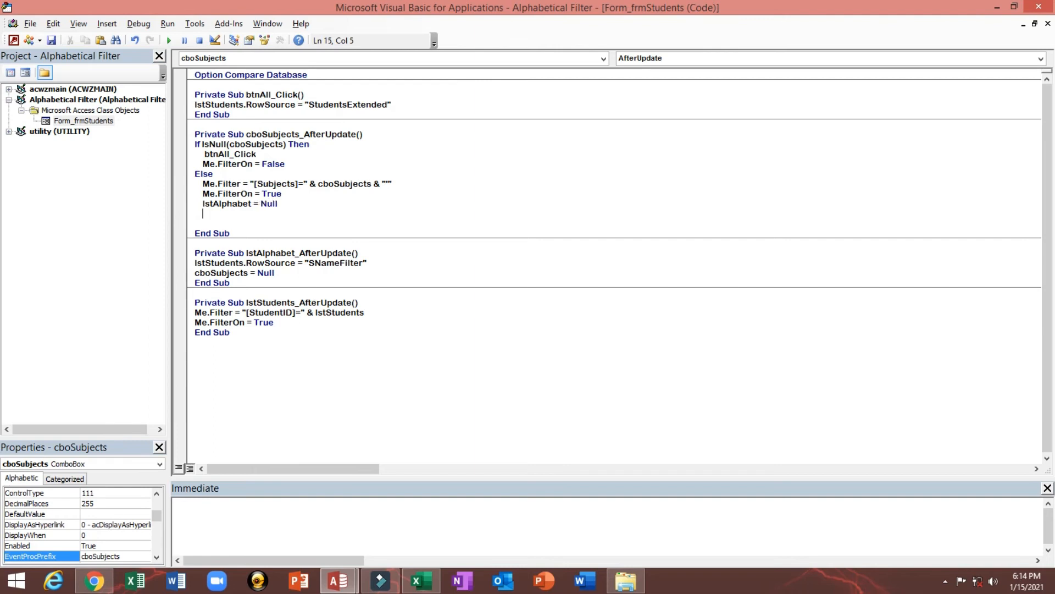
# Start a new line lstStudents.RowSource= below lstAlphabet = Null in the Else branch of the cboSubjects code
pyautogui.write('lstStudent')
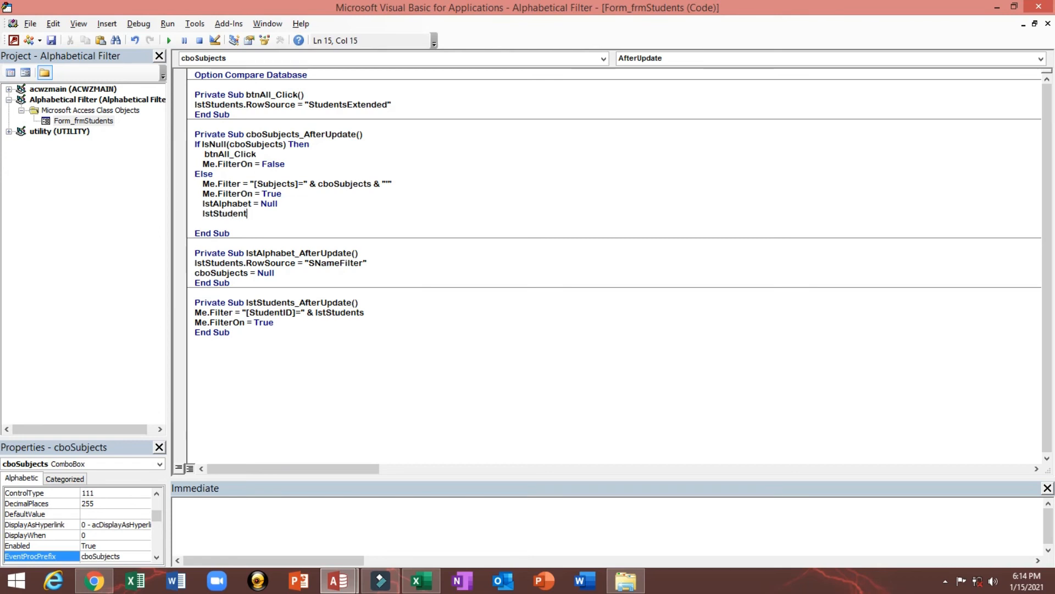
pyautogui.write('s.r')
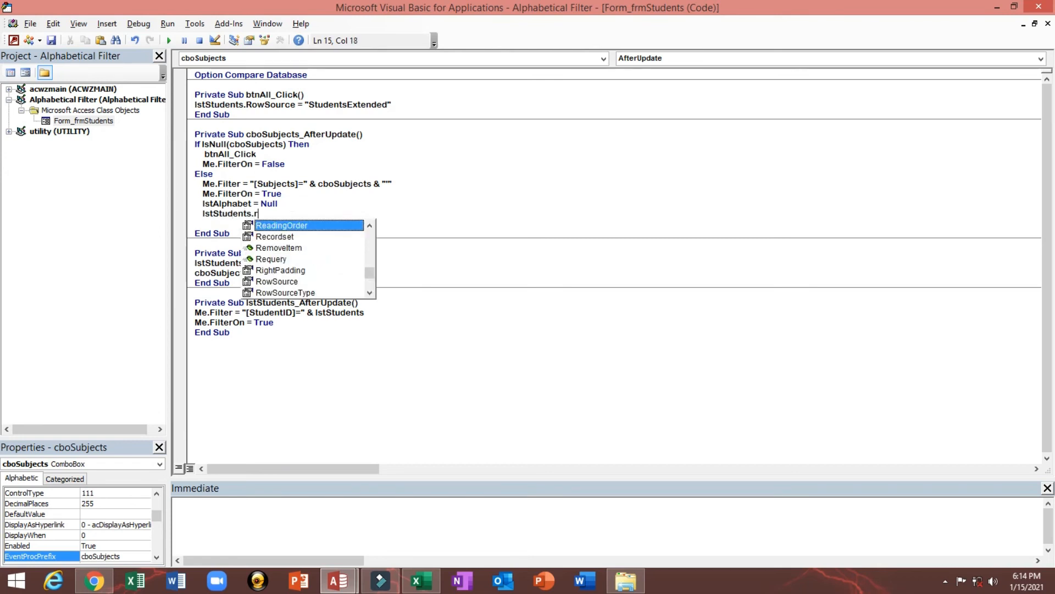
pyautogui.press('Down')
pyautogui.press('Down')
pyautogui.press('Down')
pyautogui.press('Down')
pyautogui.press('Down')
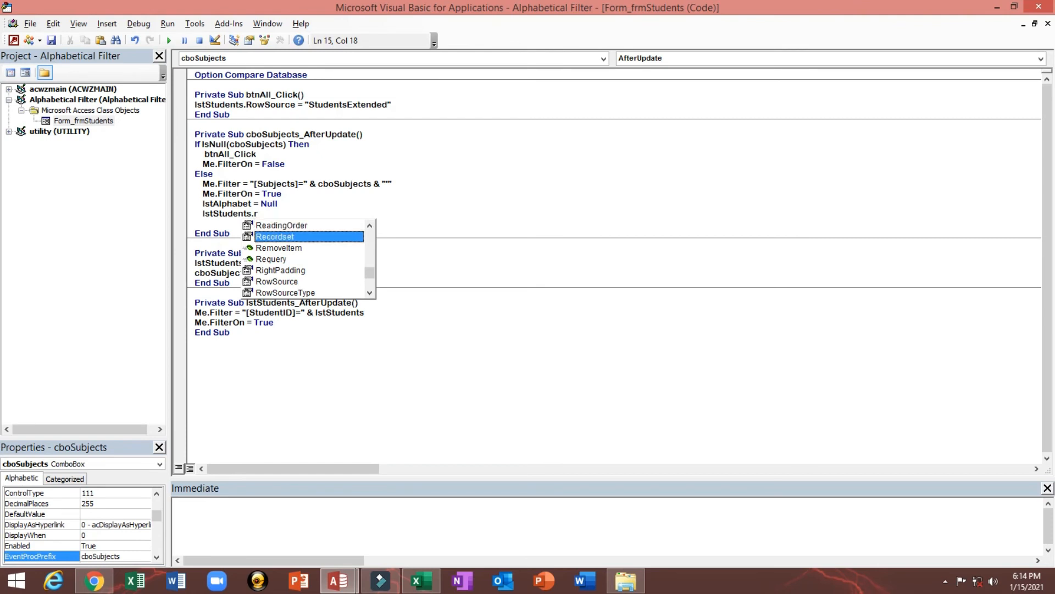
pyautogui.press('Tab')
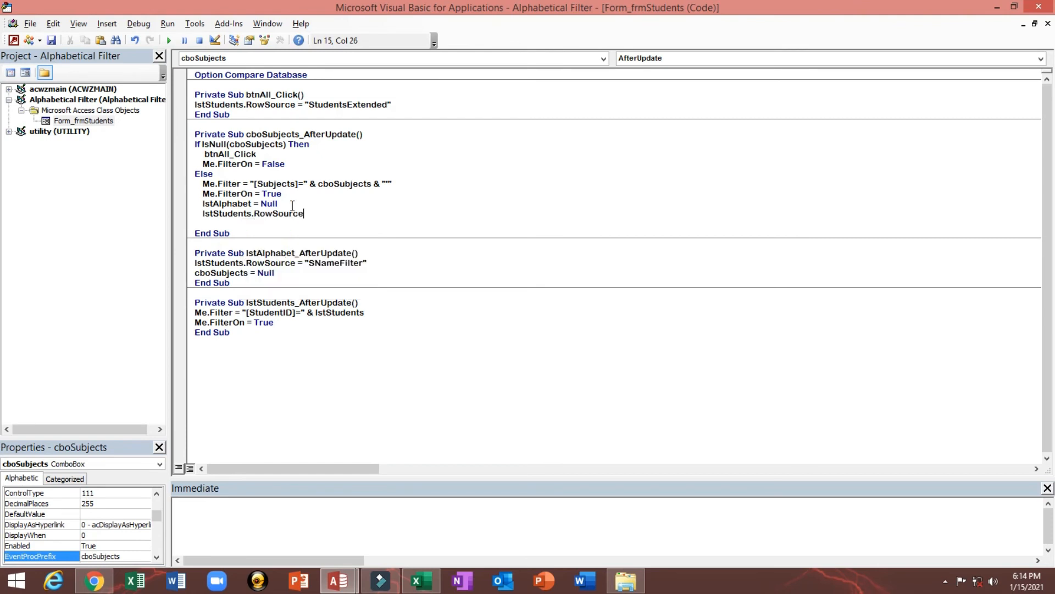
pyautogui.write('=')
# Copy the name of the SubjectCboFilter query and paste it in double quotes as the value of lstStudents.RowSource
pyautogui.hotkey('alt', 'Tab')
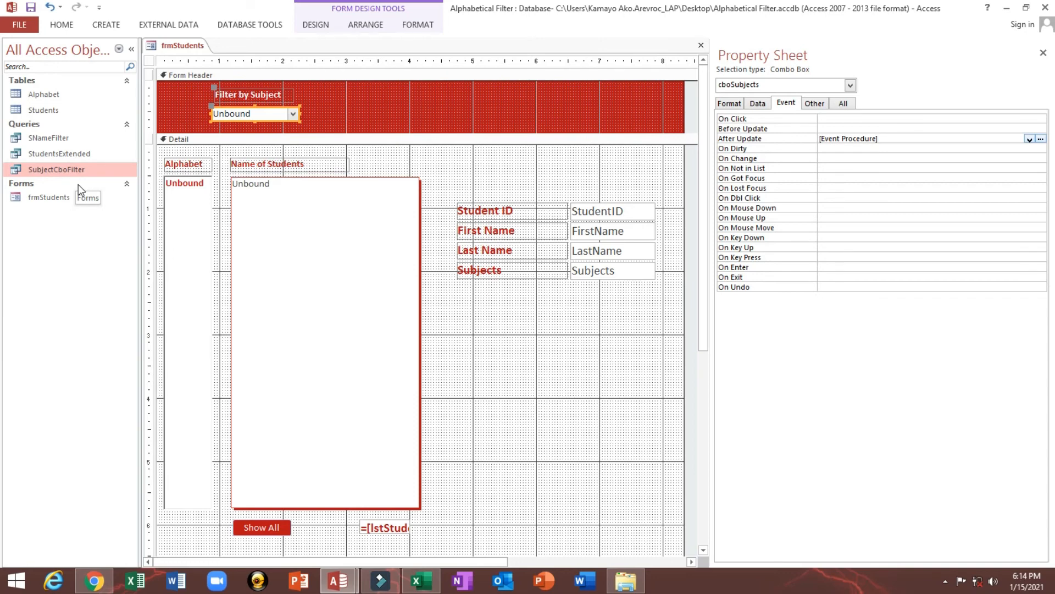
pyautogui.click(77, 170)
pyautogui.hotkey('ctrl', 'c')
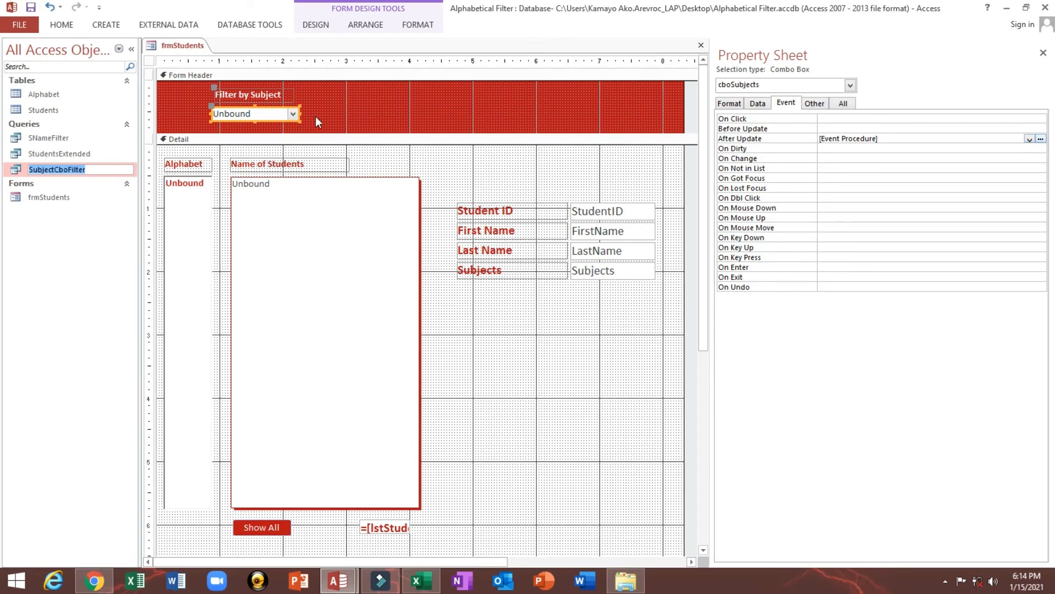
pyautogui.click(299, 220)
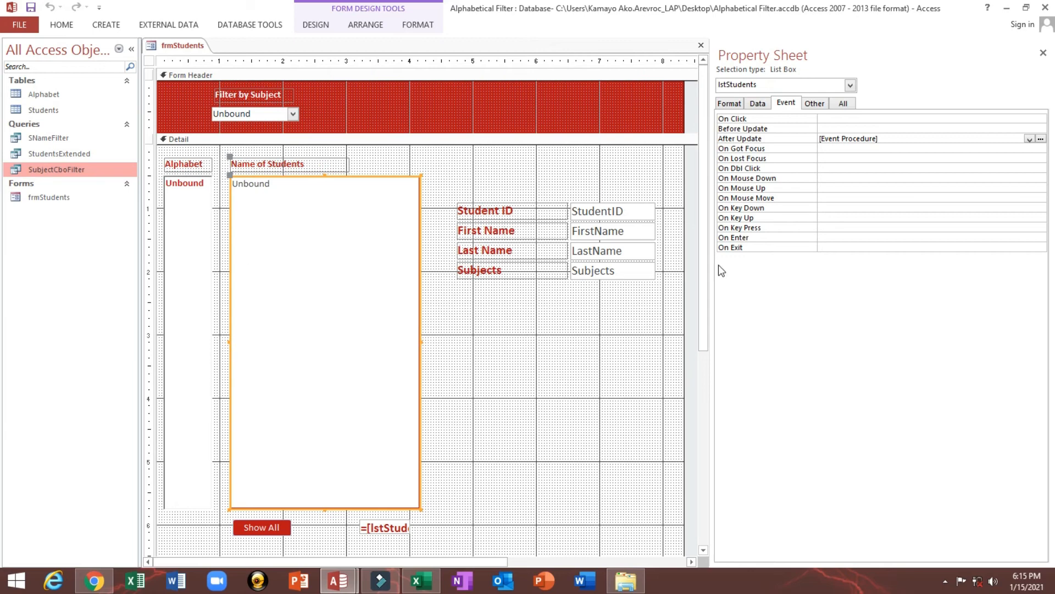
pyautogui.click(1041, 139)
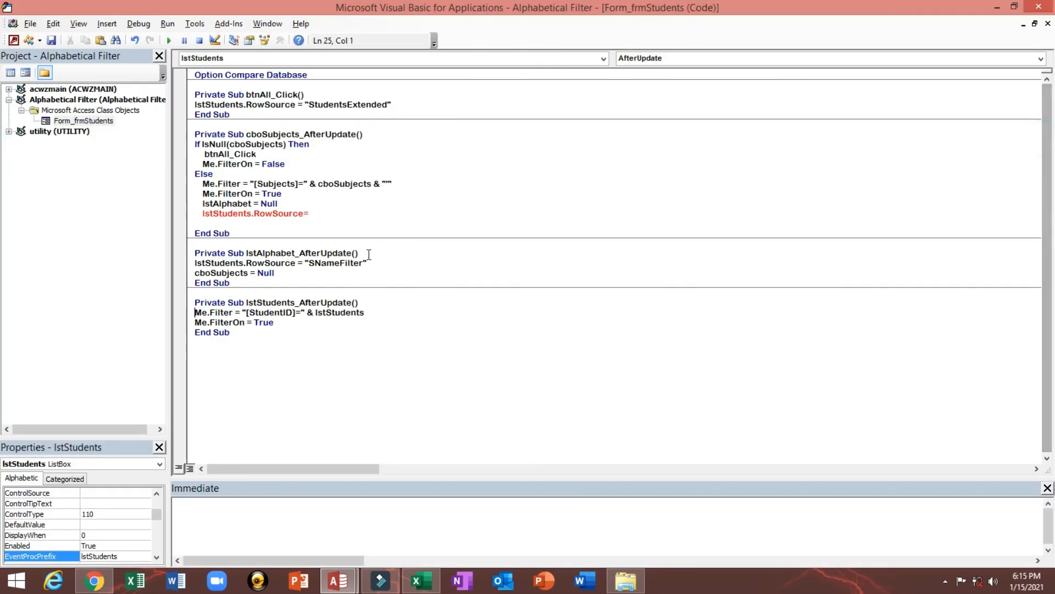
pyautogui.click(338, 206)
pyautogui.click(513, 344)
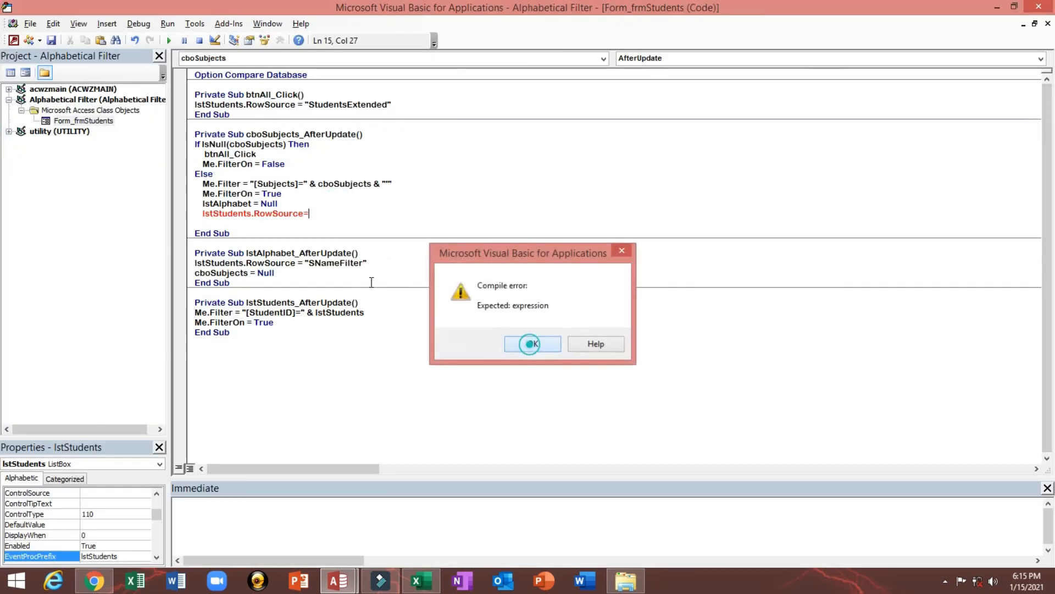
pyautogui.write('"')
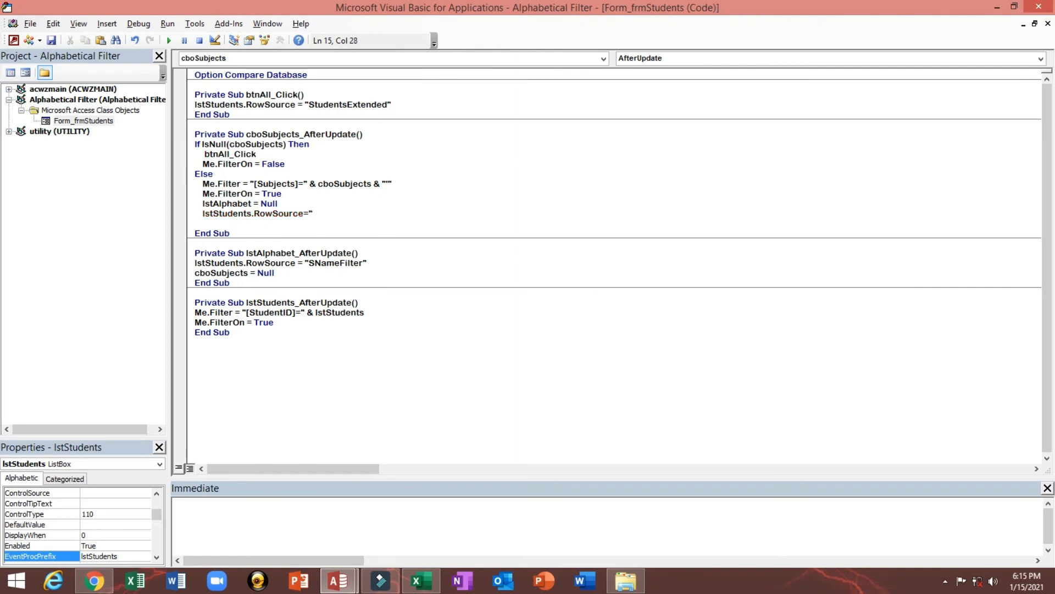
pyautogui.hotkey('ctrl', 'v')
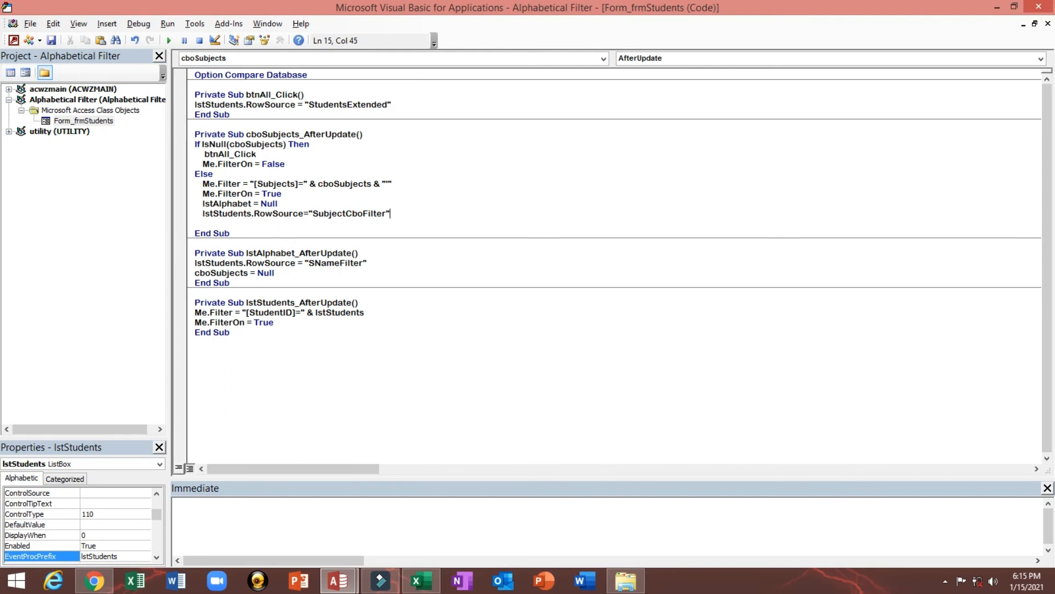
# Close the If block with End If below the RowSource line and compile the database code
pyautogui.press('Return')
pyautogui.press('BackSpace')
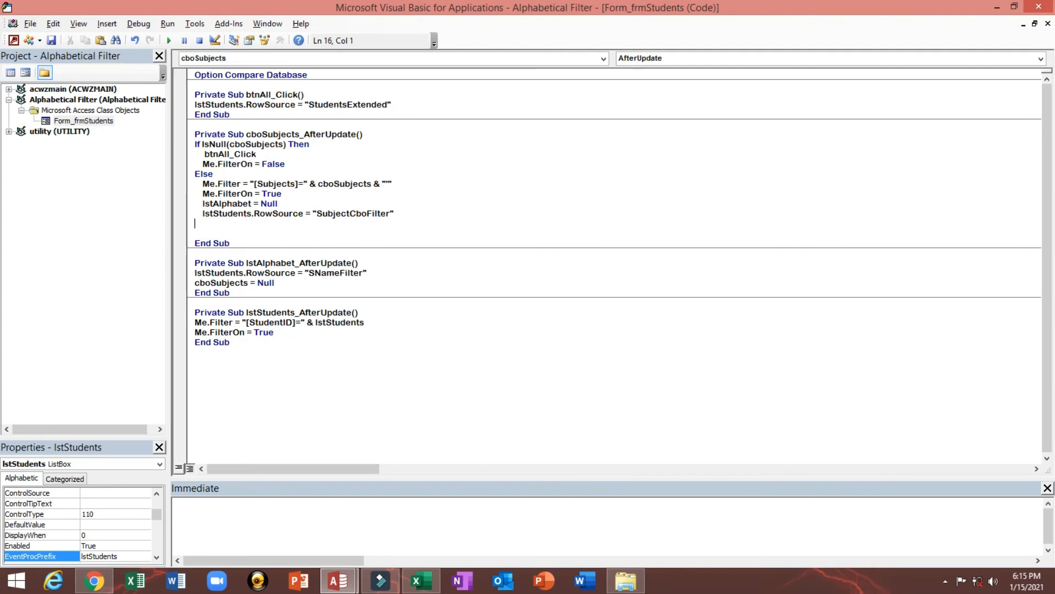
pyautogui.write('end if')
pyautogui.click(213, 203)
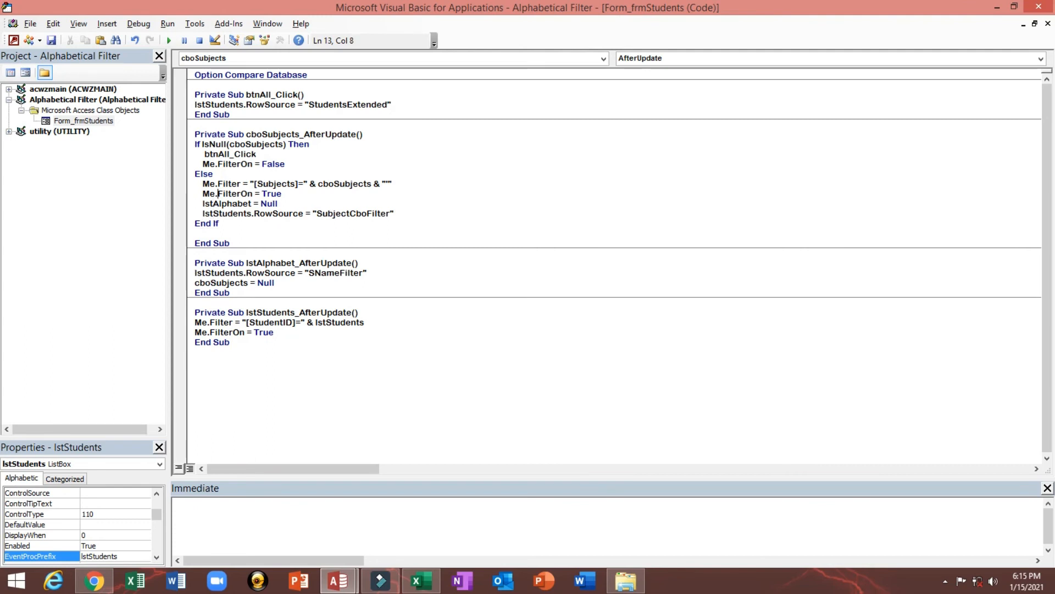
pyautogui.click(139, 23)
pyautogui.click(148, 38)
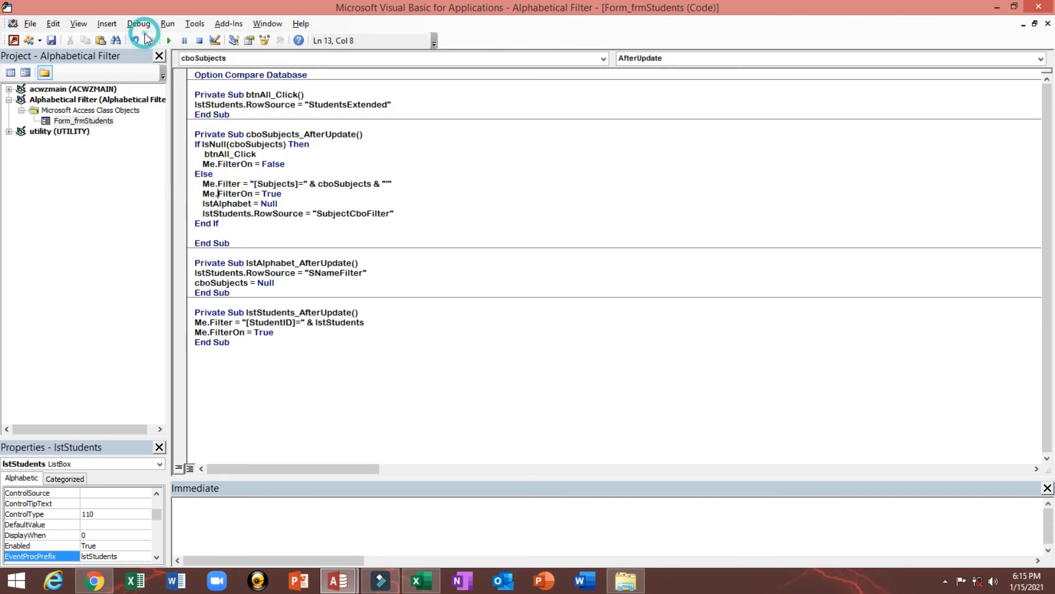
pyautogui.click(482, 198)
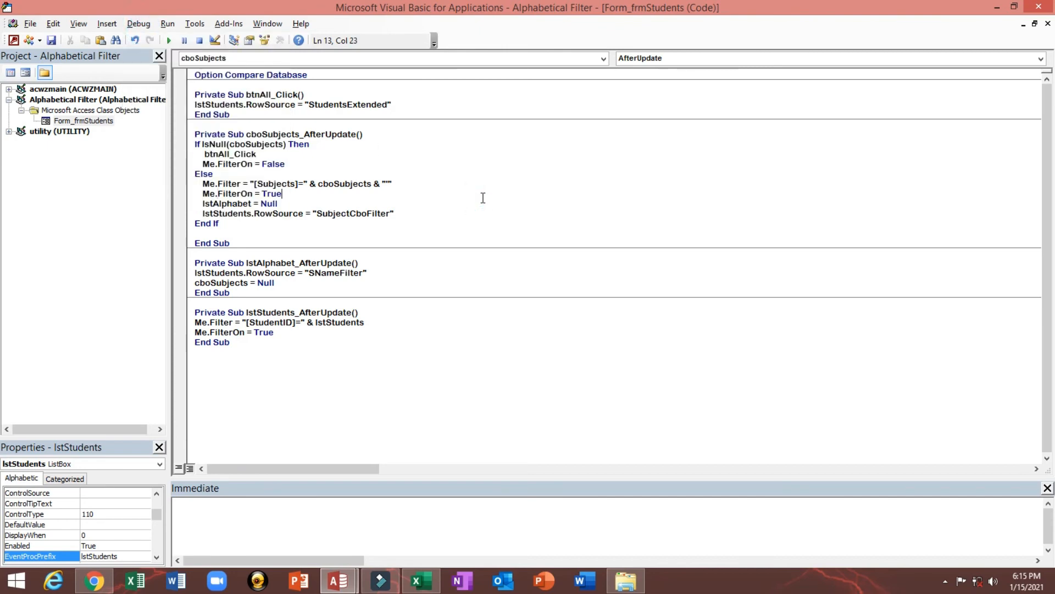
# Close the code editor, save frmStudents and switch it to Form view
pyautogui.click(1039, 6)
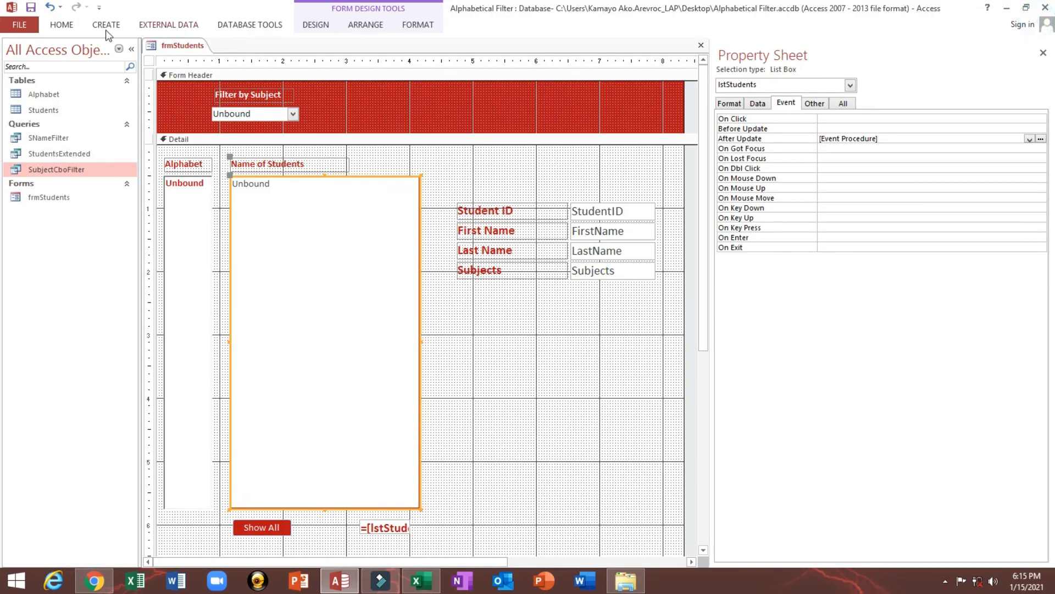
pyautogui.click(32, 8)
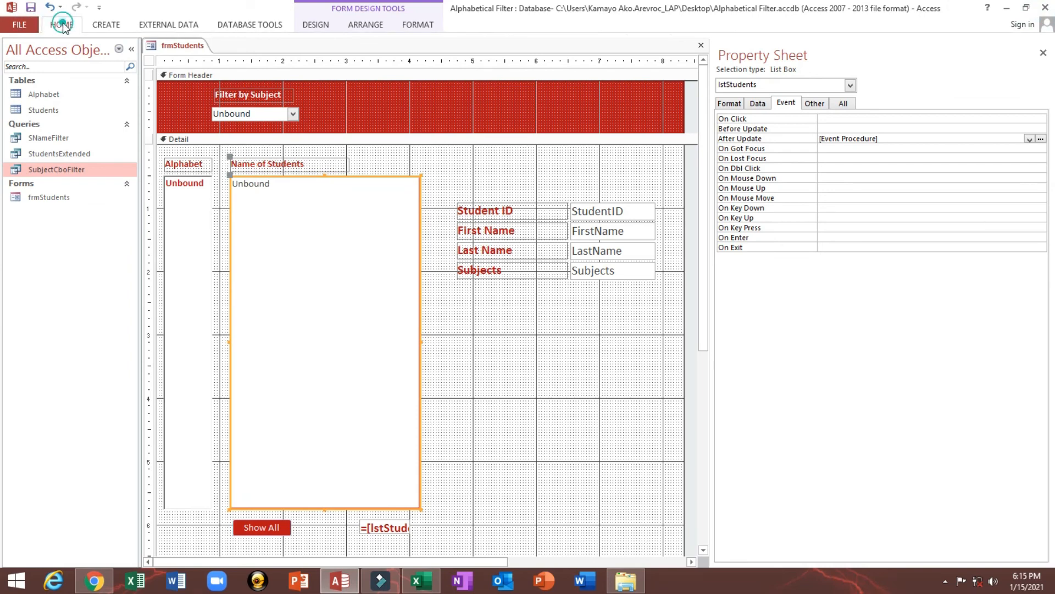
pyautogui.click(61, 24)
pyautogui.click(18, 48)
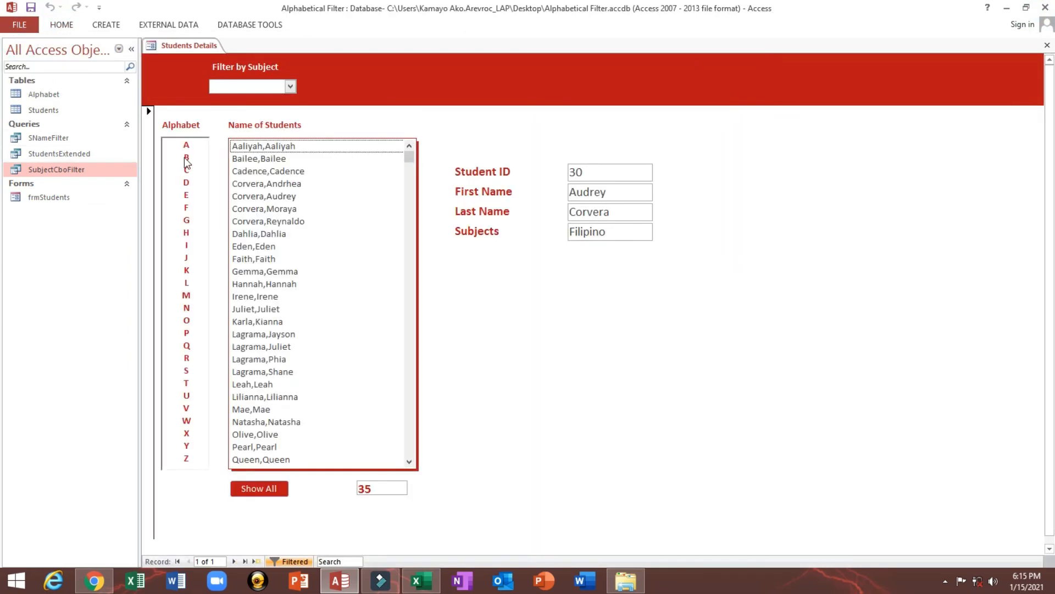
# Test the Alphabet filter with several letters such as B, F, I, R and A, and show all students again
pyautogui.click(187, 157)
pyautogui.click(187, 207)
pyautogui.click(187, 244)
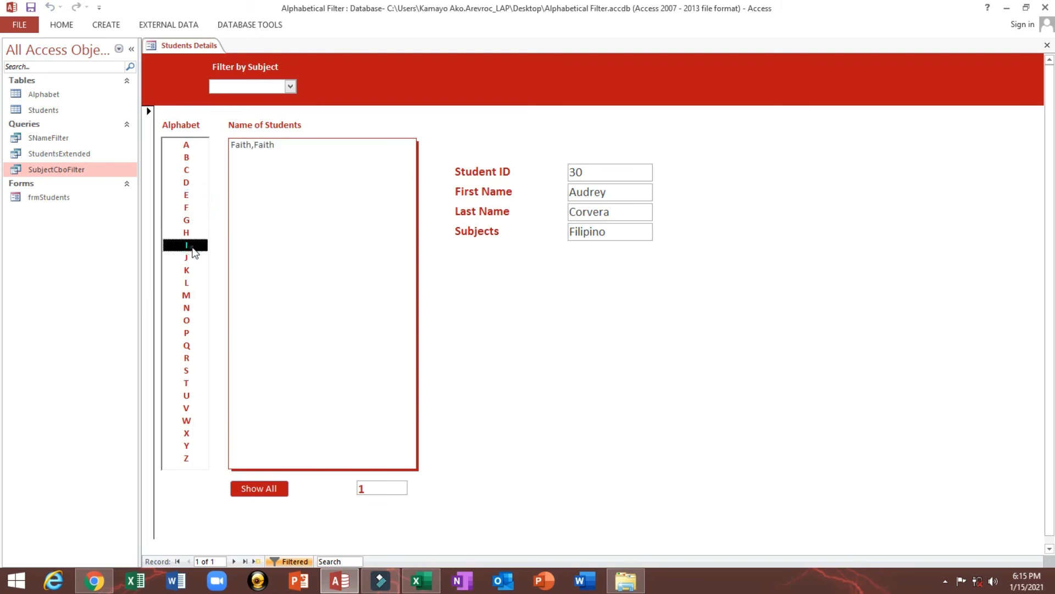
pyautogui.click(187, 295)
pyautogui.click(187, 332)
pyautogui.click(186, 357)
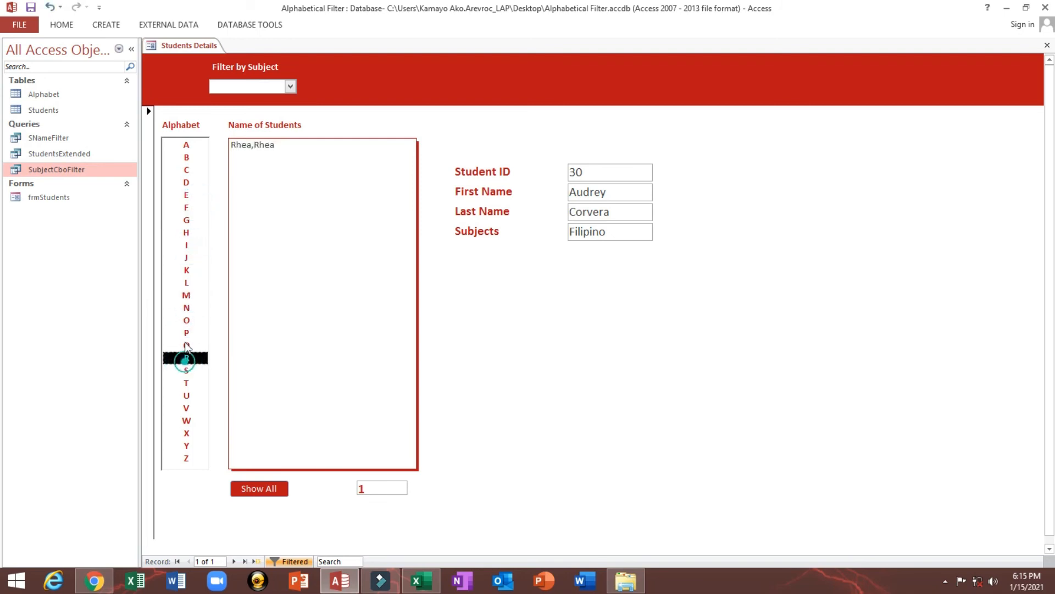
pyautogui.click(186, 333)
pyautogui.click(187, 244)
pyautogui.click(187, 145)
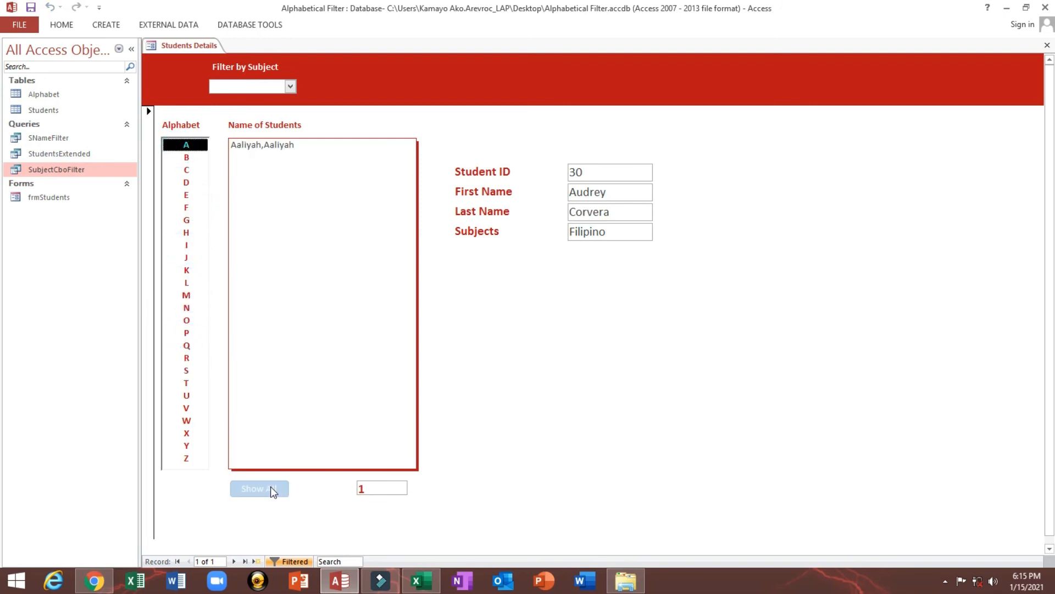
pyautogui.click(270, 486)
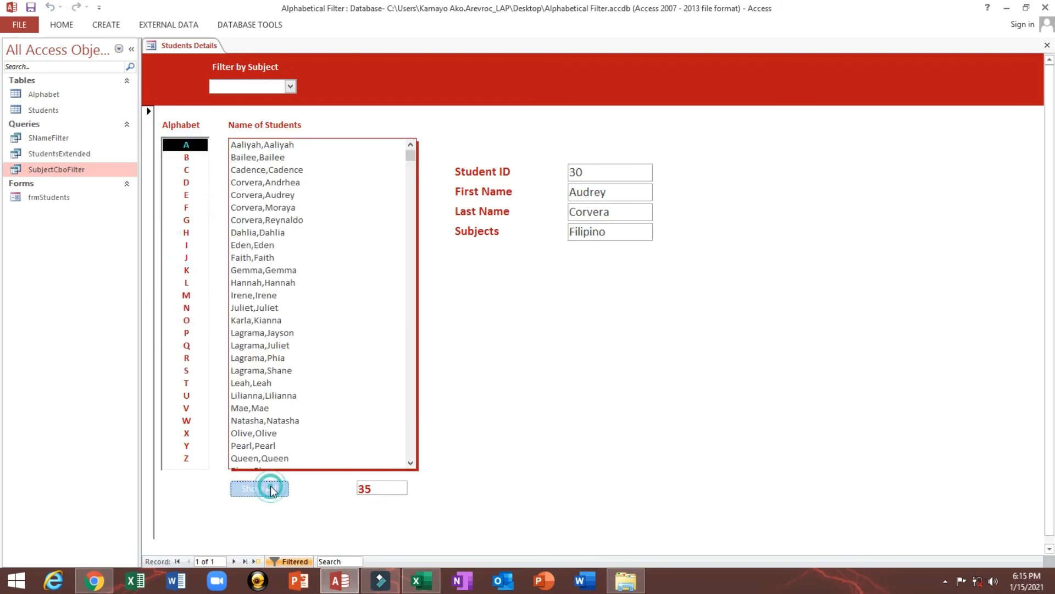
# Test the Filter by Subject combo box with English and end the code execution
pyautogui.click(290, 87)
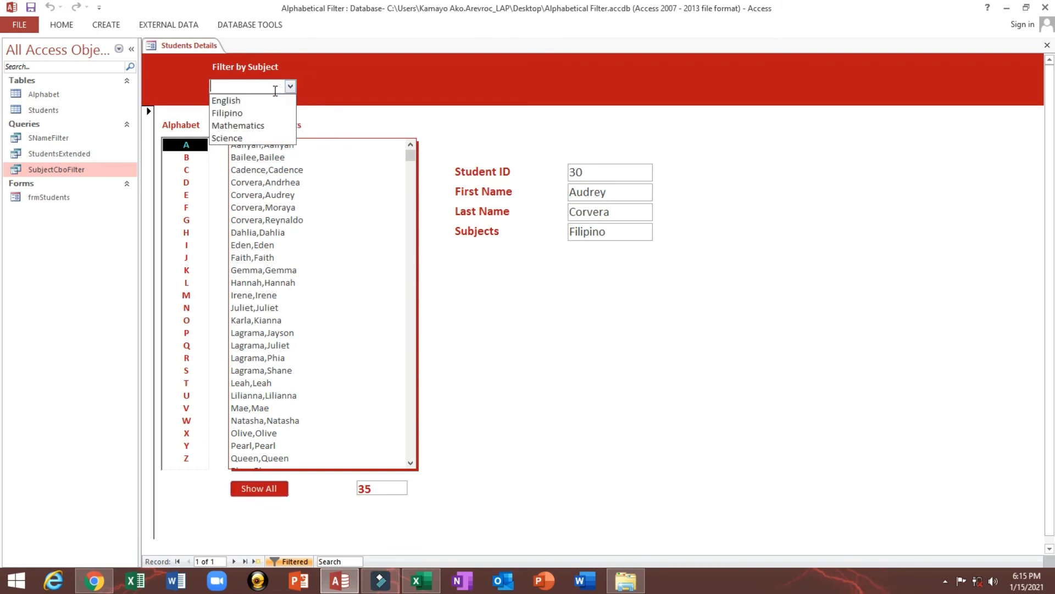
pyautogui.click(244, 102)
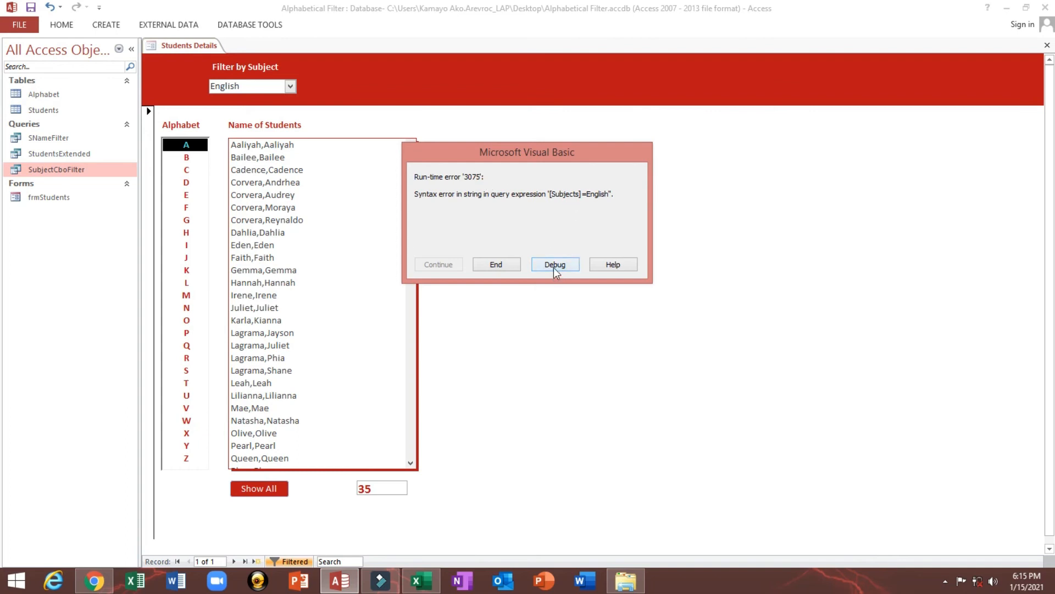
pyautogui.click(496, 264)
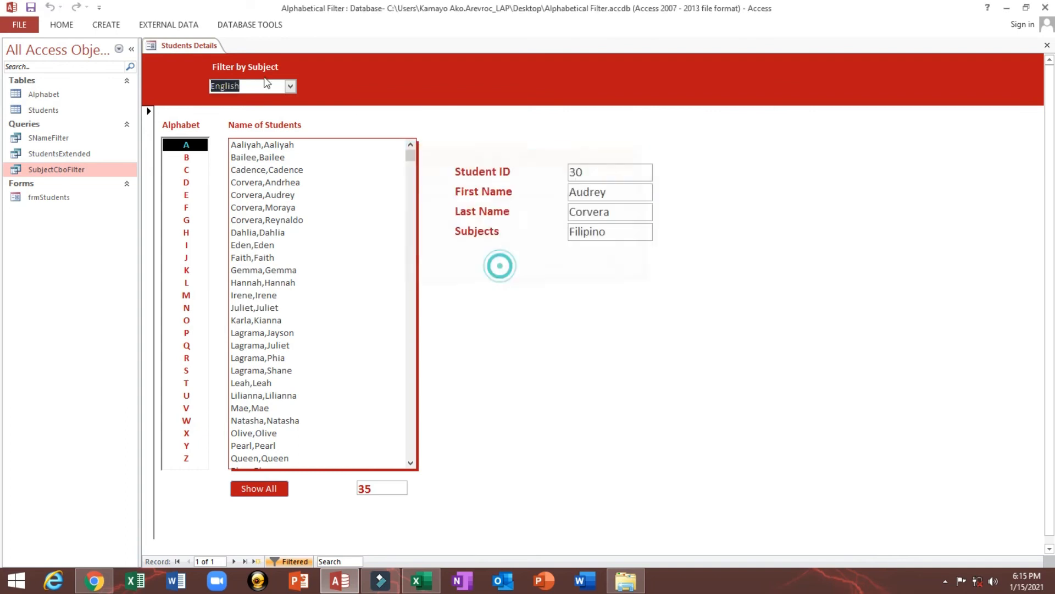
# Switch the form to Design view and open the After Update code of the Filter by Subject combo box
pyautogui.rightClick(463, 141)
pyautogui.click(485, 179)
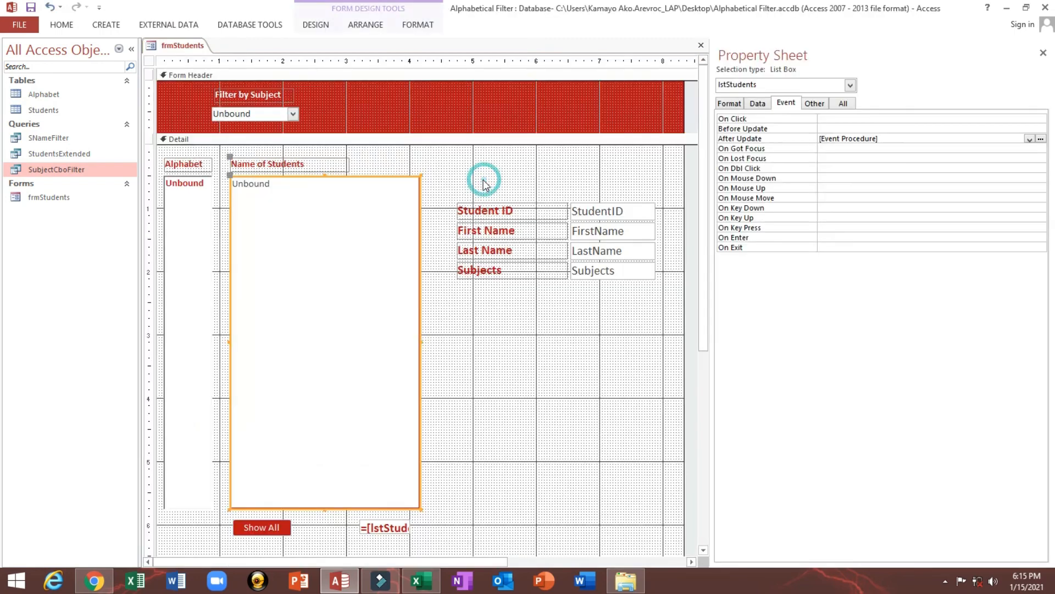
pyautogui.click(250, 112)
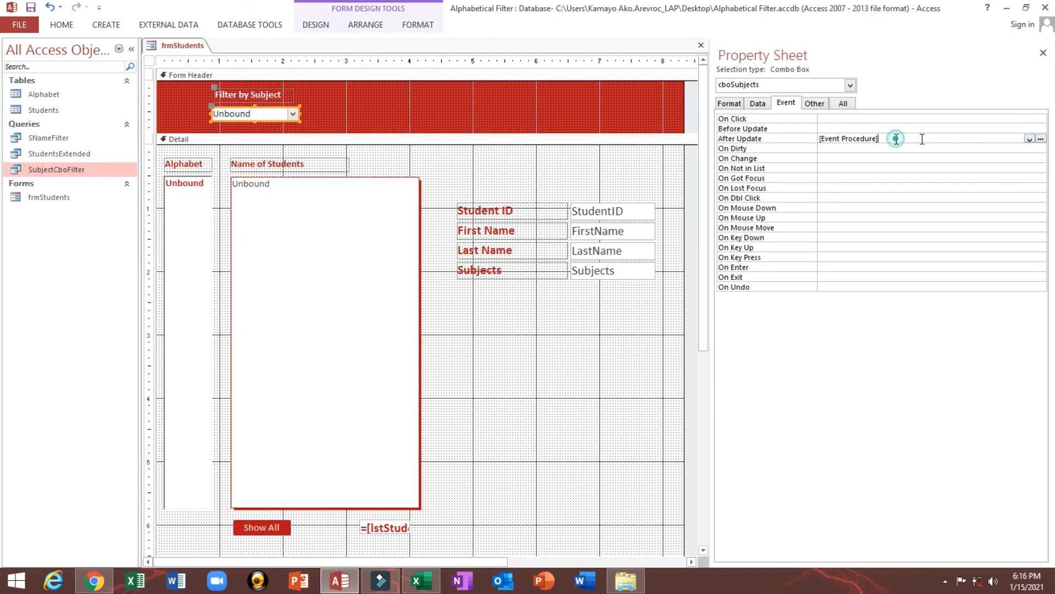
pyautogui.click(1041, 140)
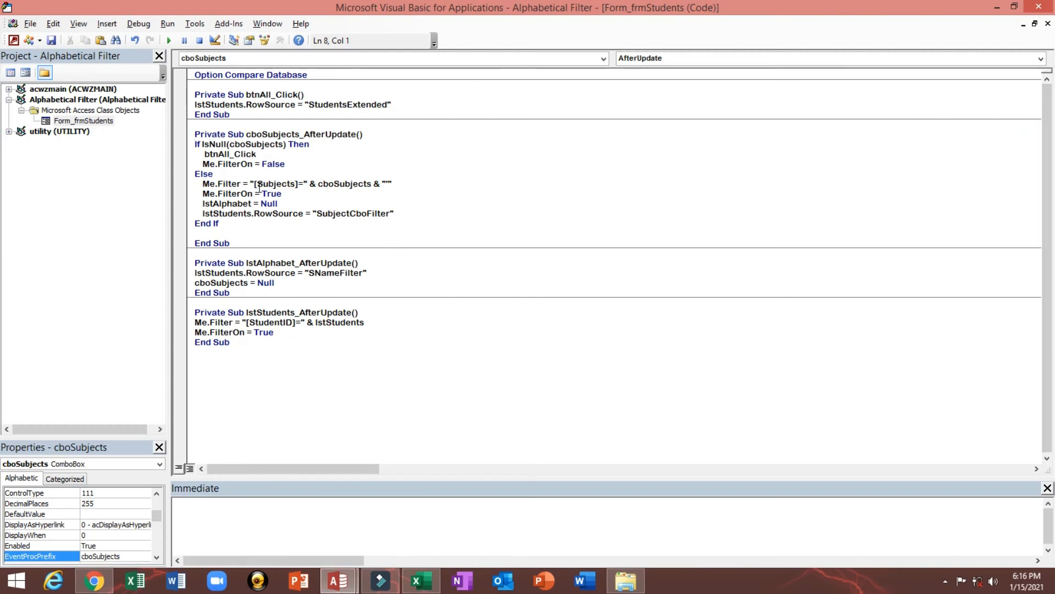
# Check the Subjects field name in the design of the Students table and close the table
pyautogui.hotkey('alt', 'F11')
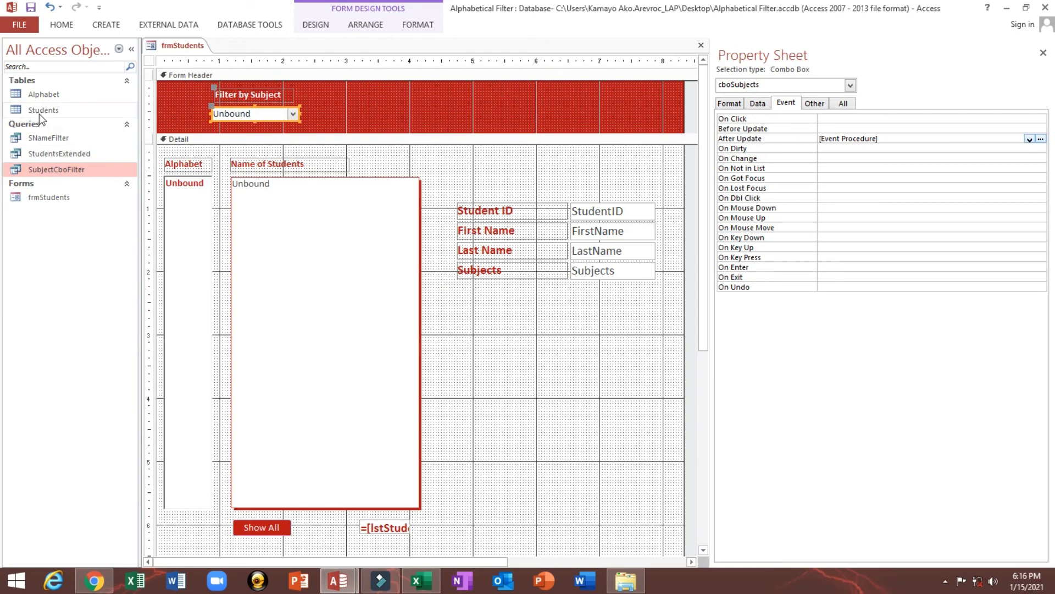
pyautogui.rightClick(38, 111)
pyautogui.click(56, 134)
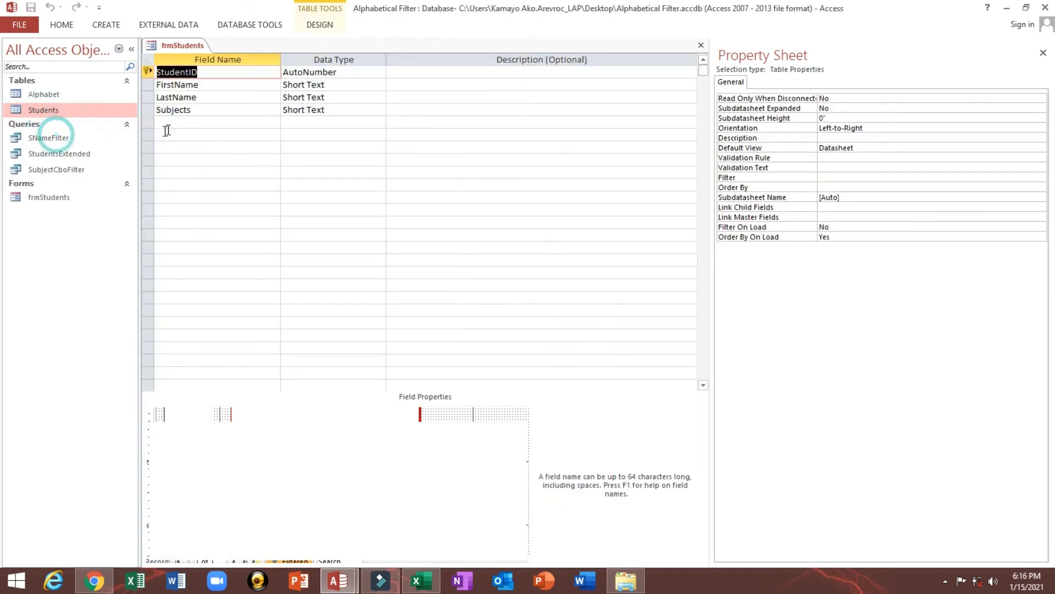
pyautogui.click(210, 114)
pyautogui.click(701, 45)
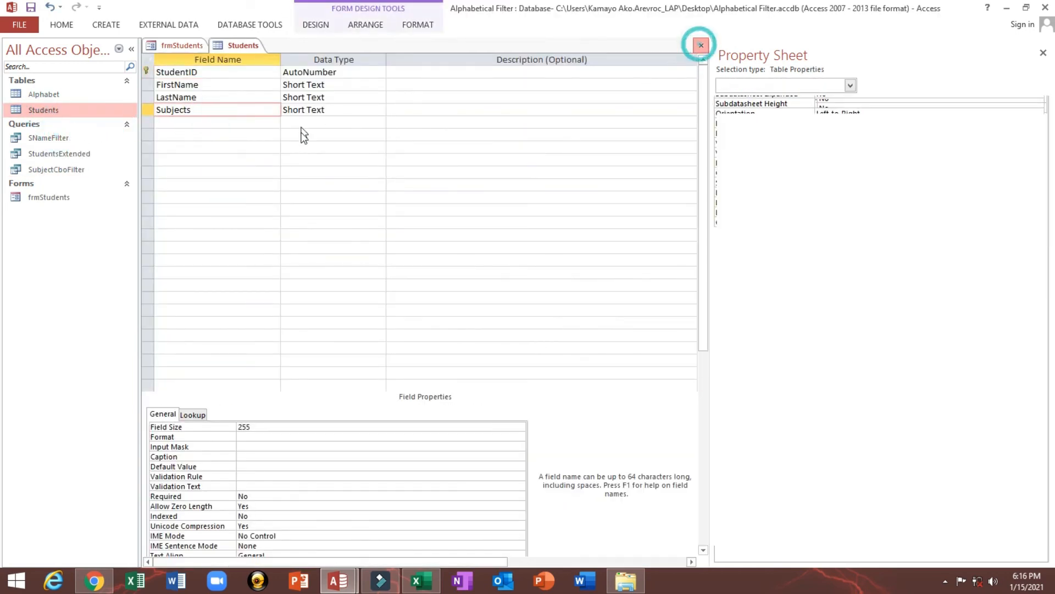
# Reopen the cboSubjects After Update code and insert a single quote after [Subjects]= inside the Me.Filter string
pyautogui.click(1041, 139)
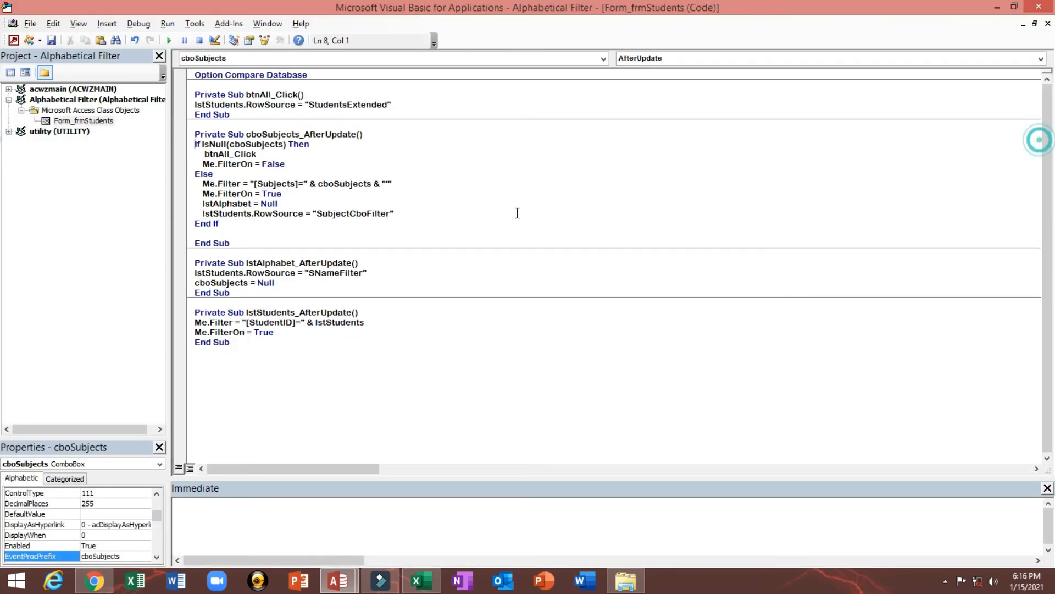
pyautogui.doubleClick(265, 183)
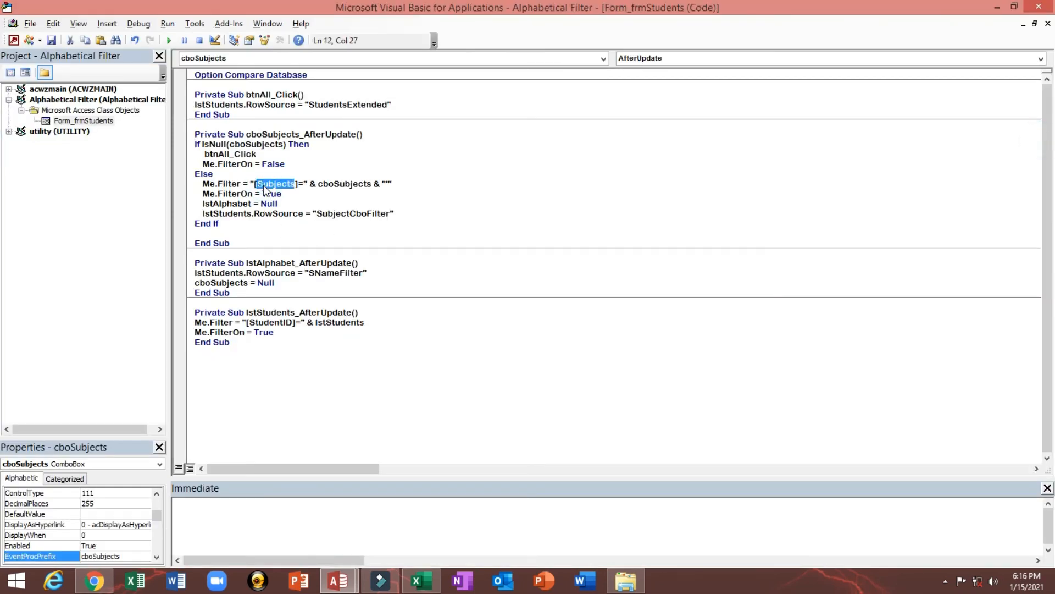
pyautogui.press('Right')
pyautogui.press('Right')
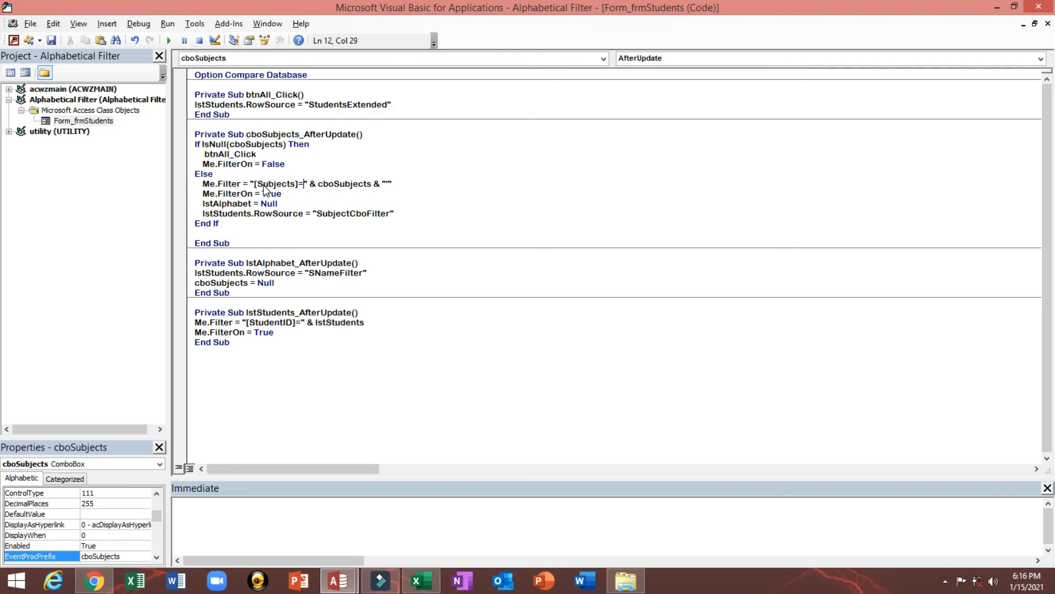
pyautogui.write("'")
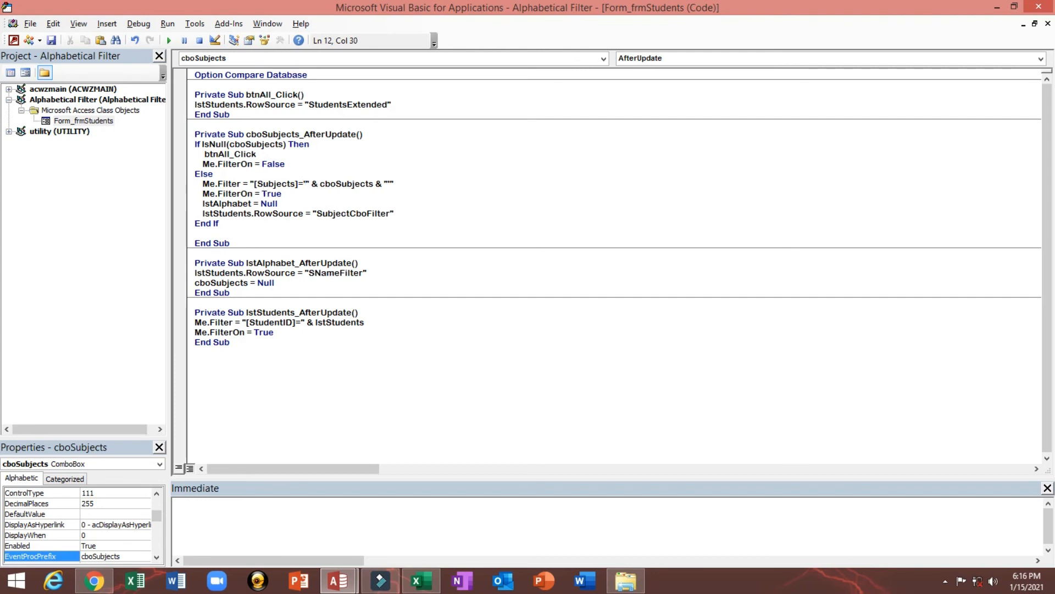
# Review the quotation marks and the cboSubjects reference in the Me.Filter line of the cboSubjects After Update code
pyautogui.click(253, 183)
pyautogui.click(312, 183)
pyautogui.moveTo(320, 184); pyautogui.dragTo(333, 186)
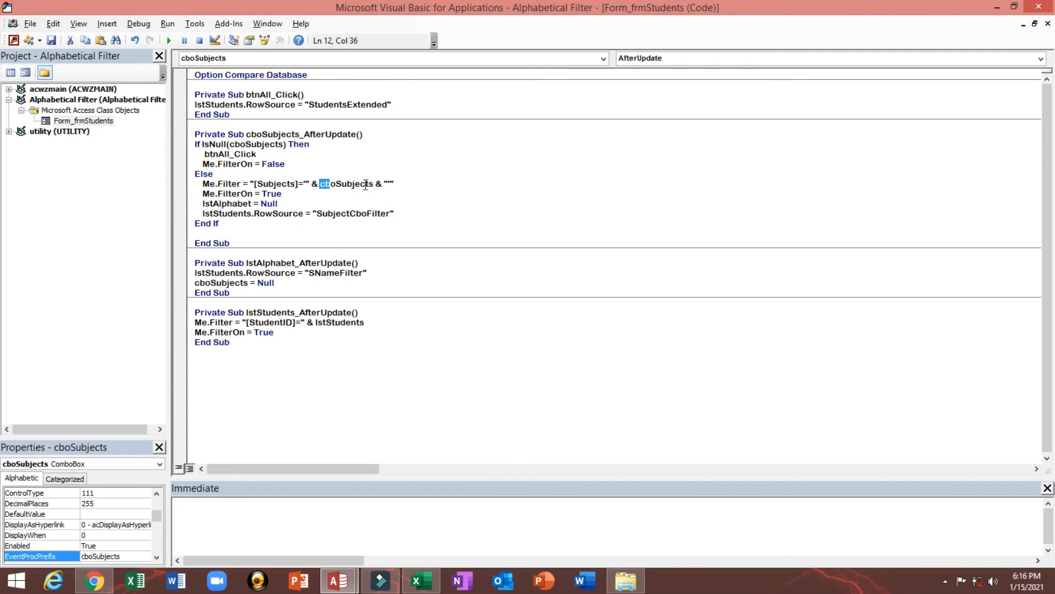
pyautogui.click(384, 181)
pyautogui.click(389, 183)
# Close the code editor, save frmStudents and switch it to Form view
pyautogui.click(416, 161)
pyautogui.click(140, 24)
pyautogui.click(141, 26)
pyautogui.click(1041, 8)
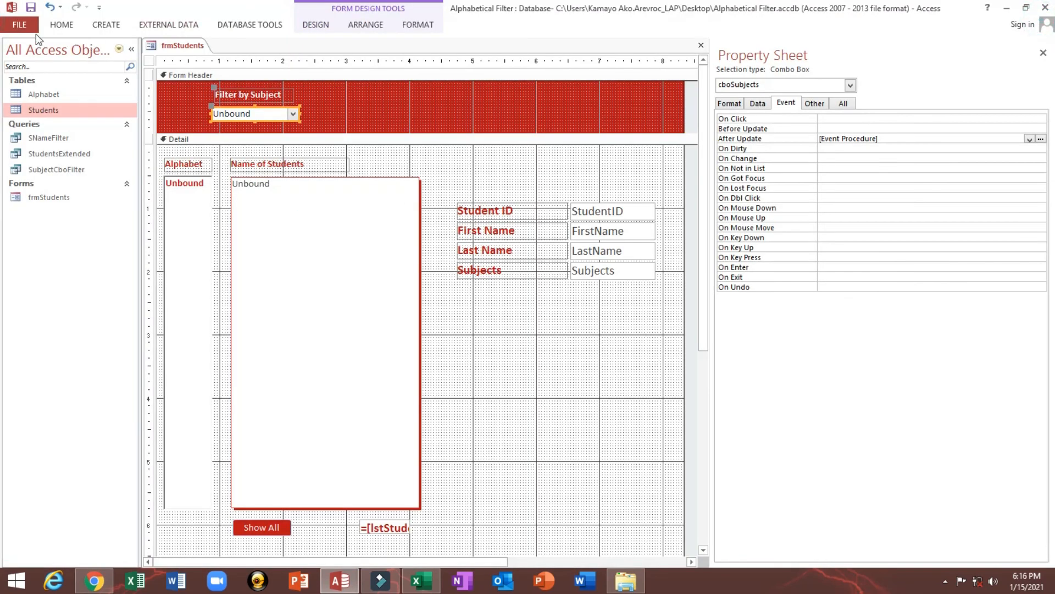
pyautogui.click(11, 8)
pyautogui.click(398, 94)
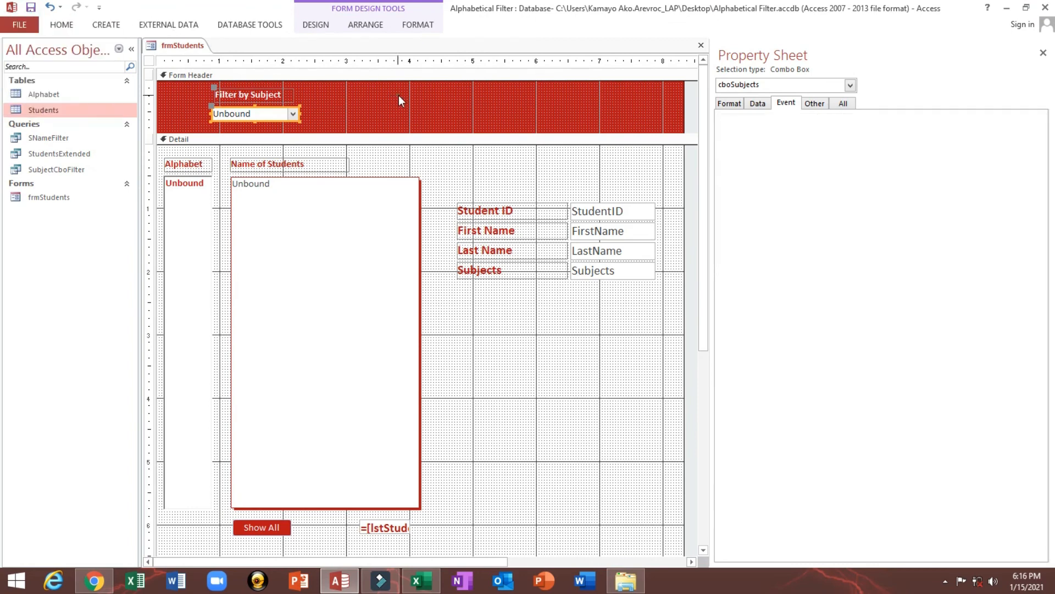
pyautogui.click(62, 25)
pyautogui.click(20, 55)
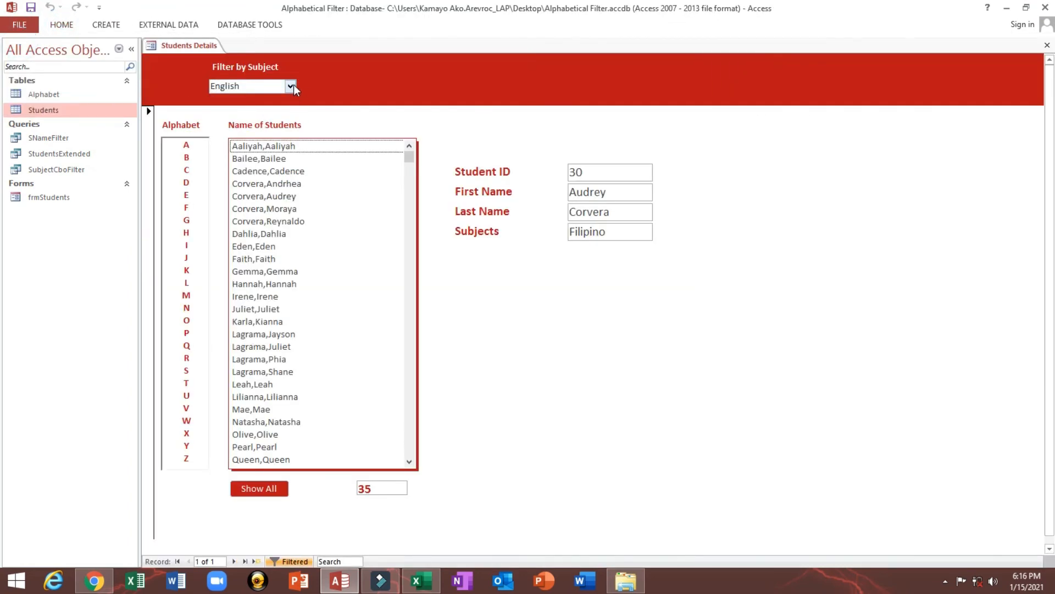
# Test the Filter by Subject combo box with Filipino, English and Mathematics
pyautogui.click(290, 86)
pyautogui.click(276, 111)
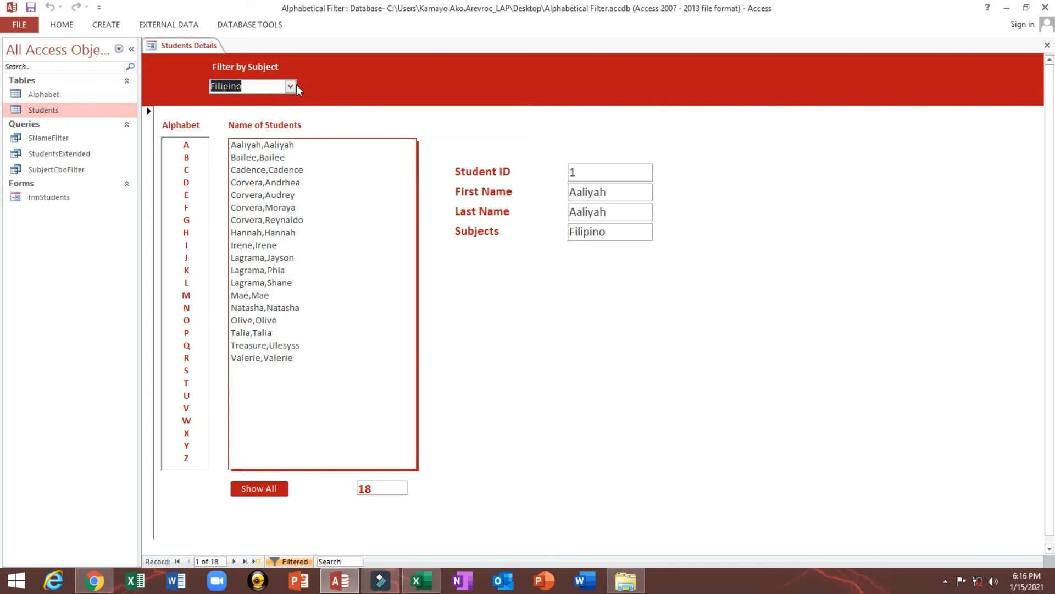
pyautogui.click(291, 86)
pyautogui.click(275, 113)
pyautogui.click(289, 86)
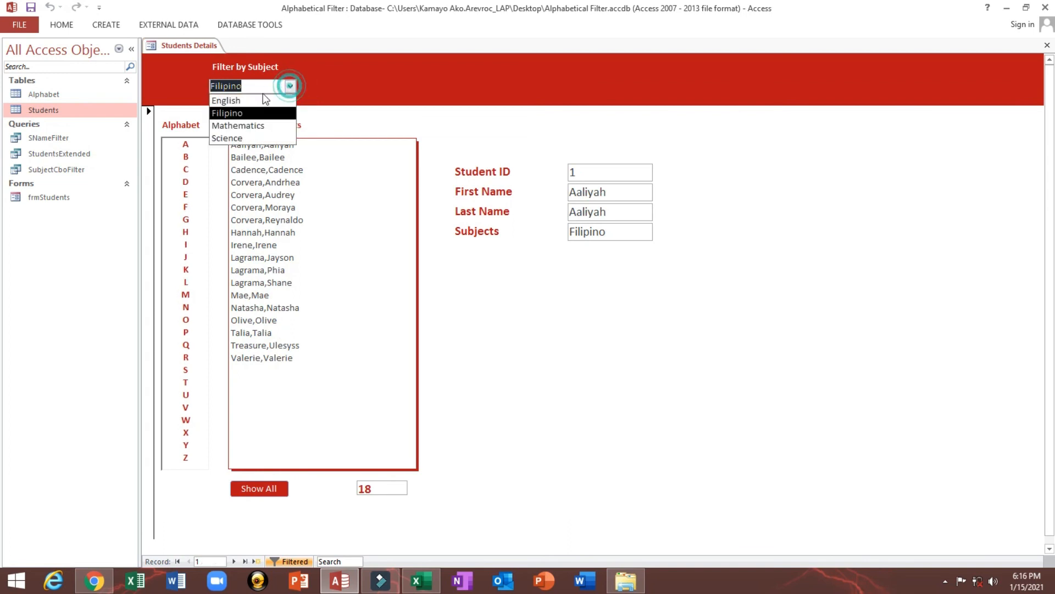
pyautogui.click(250, 100)
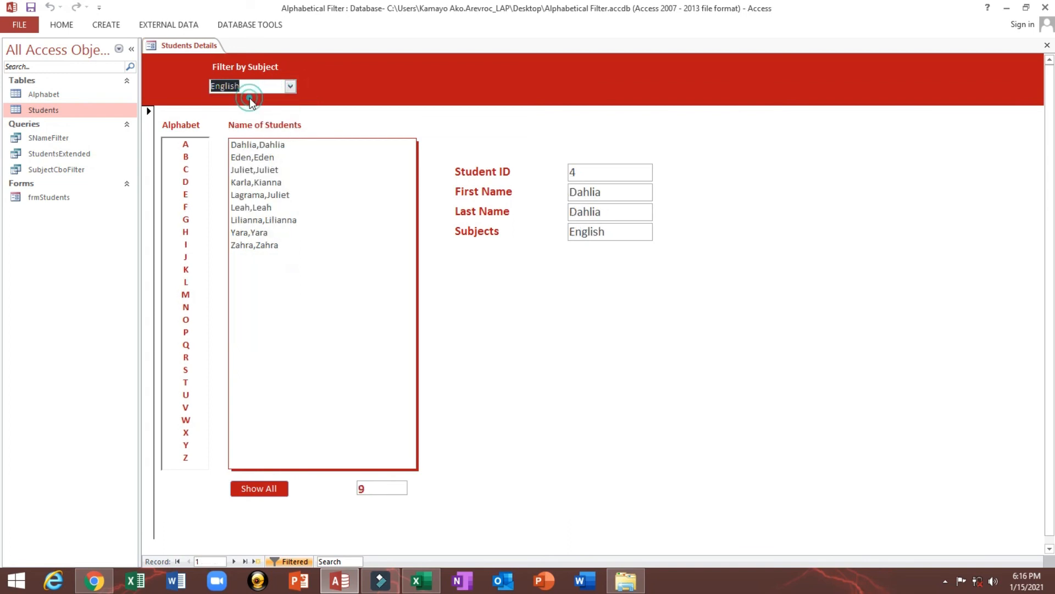
pyautogui.click(290, 87)
pyautogui.click(270, 126)
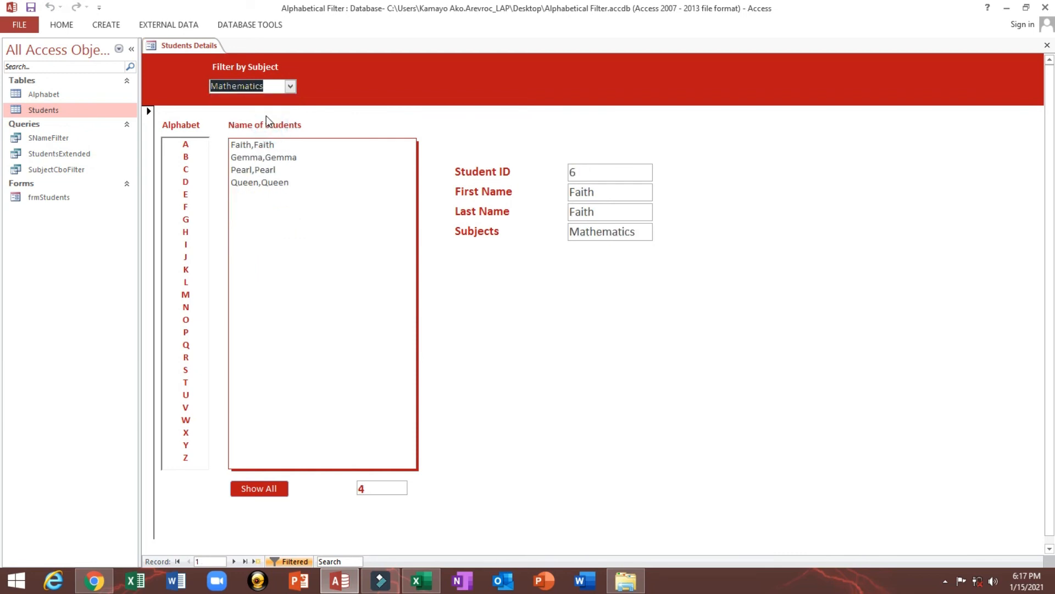
# Test the Alphabet list with D, G, F and C, checking that the Filter by Subject combo box clears
pyautogui.click(186, 186)
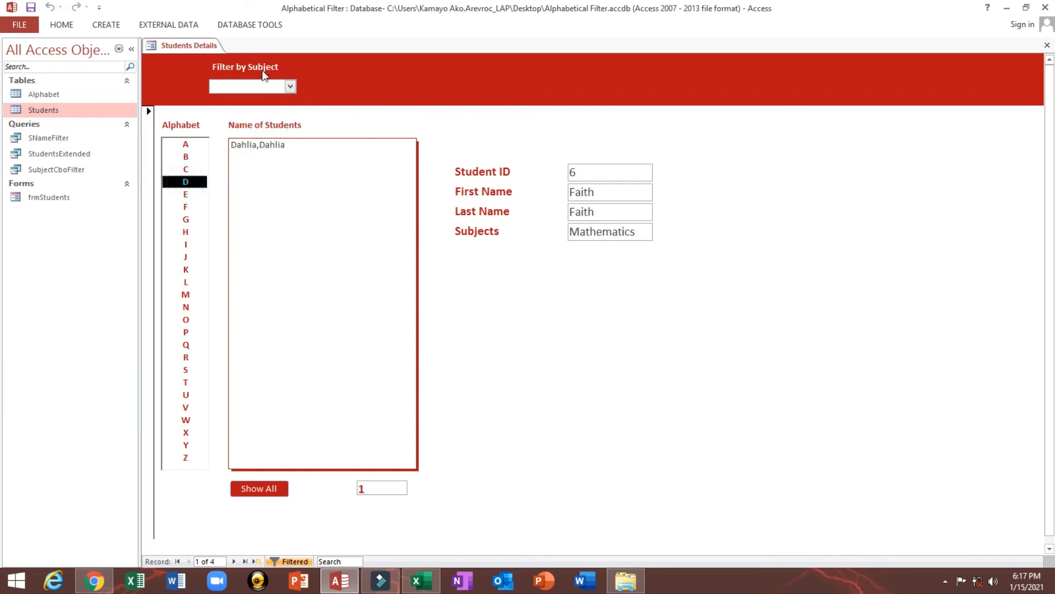
pyautogui.click(290, 87)
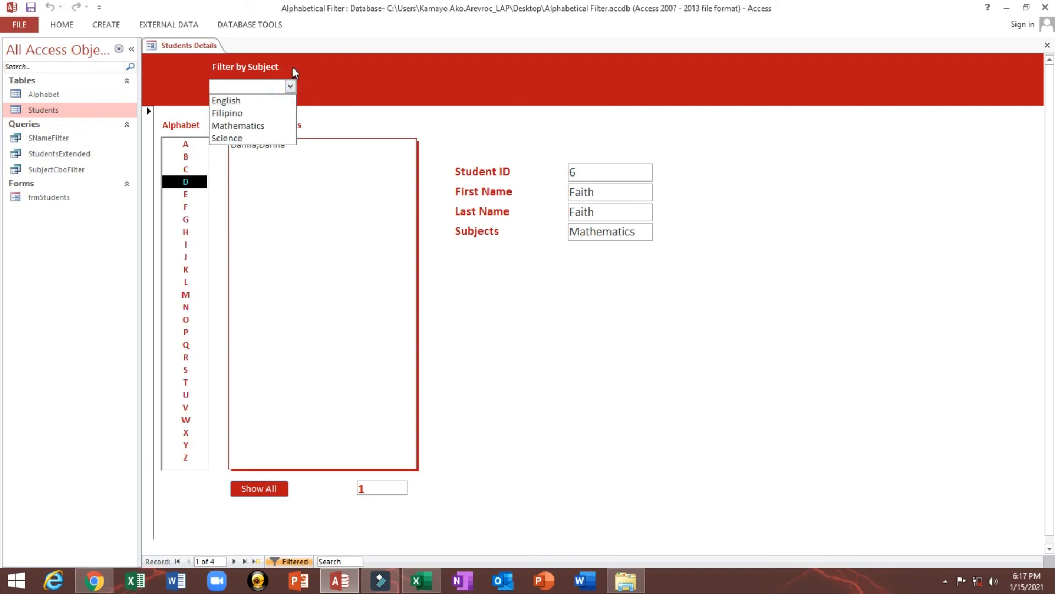
pyautogui.click(292, 67)
pyautogui.click(165, 217)
pyautogui.click(167, 207)
pyautogui.click(168, 171)
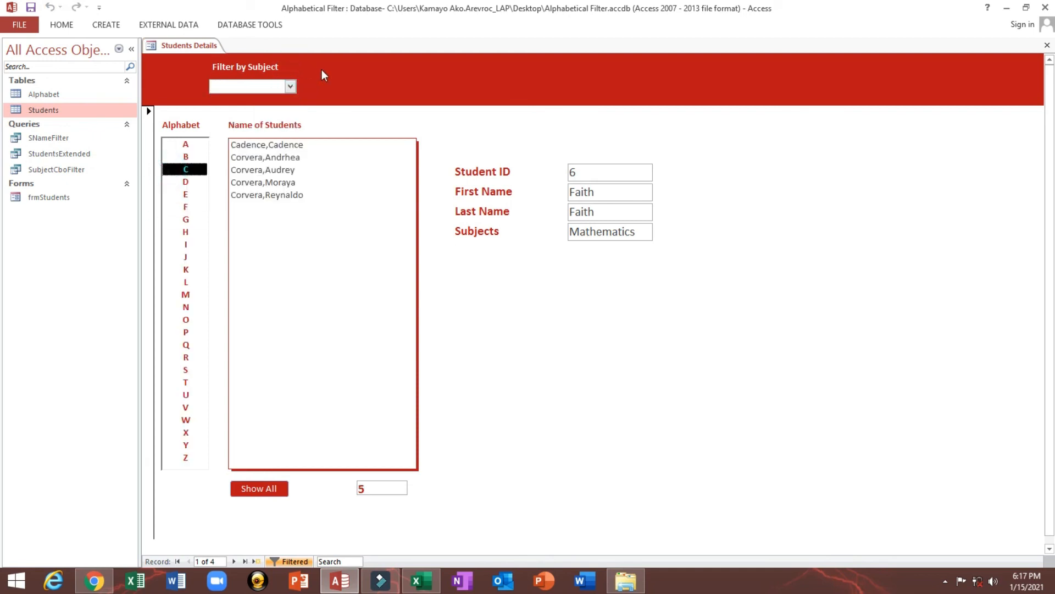
# Filter the students by the Filipino subject and display the details of the third student in the list
pyautogui.click(290, 87)
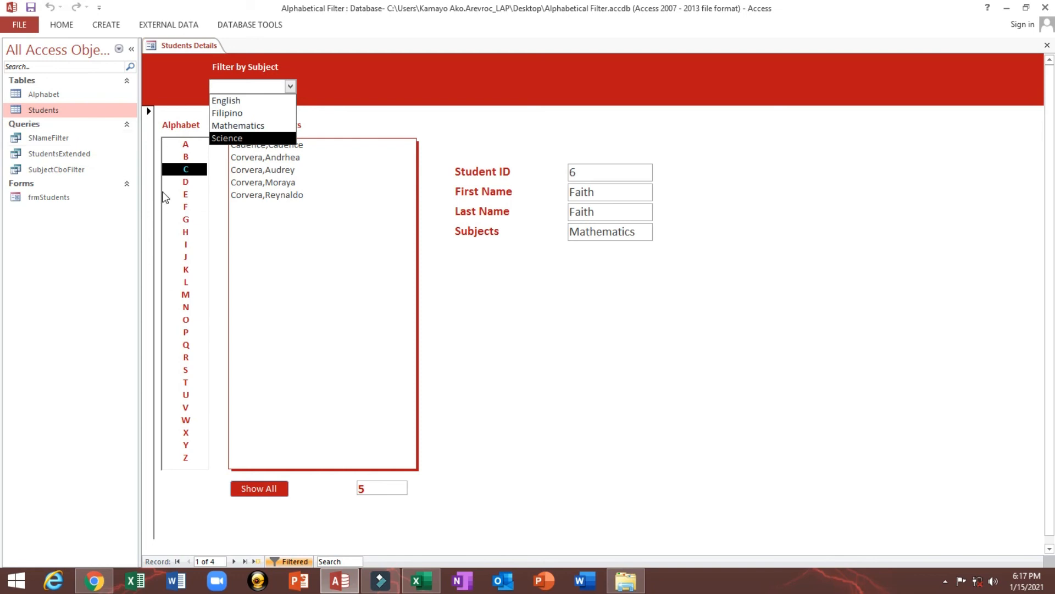
pyautogui.click(230, 115)
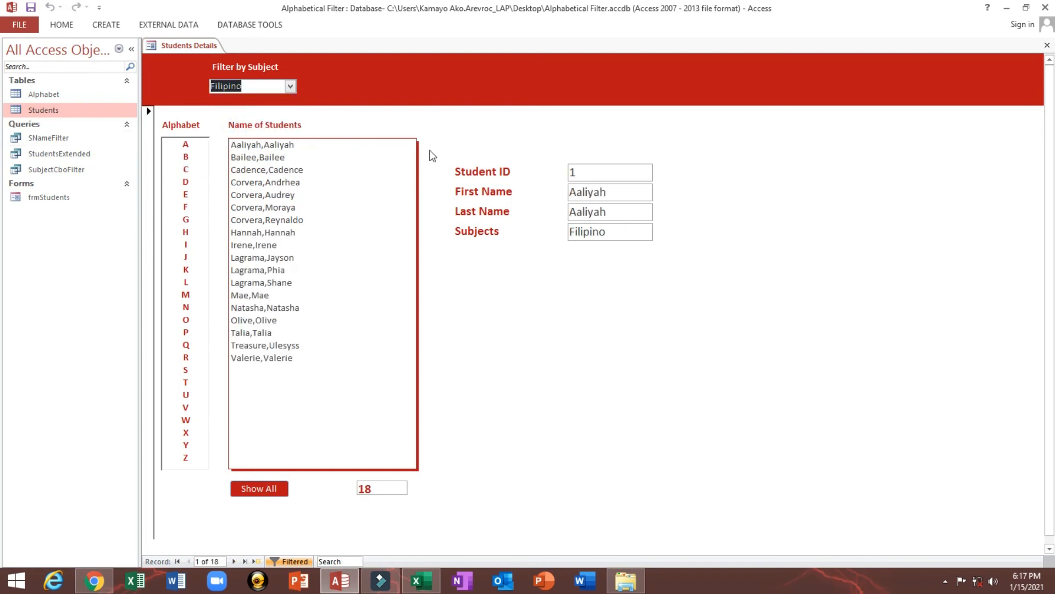
pyautogui.click(289, 170)
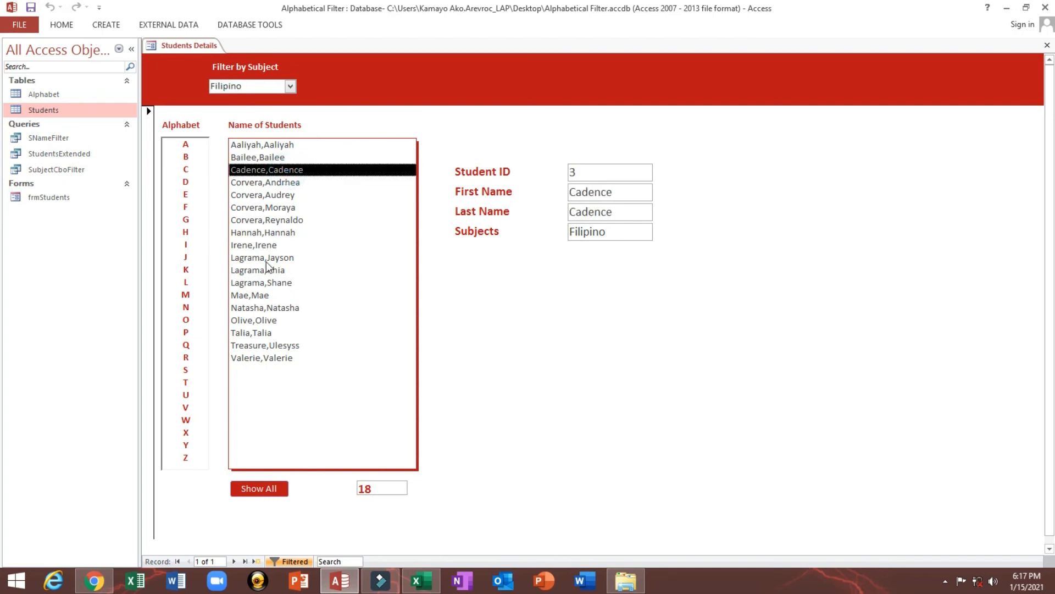
# Filter the student names by several Alphabet letters, including B, N, G and J, ending with E
pyautogui.click(174, 157)
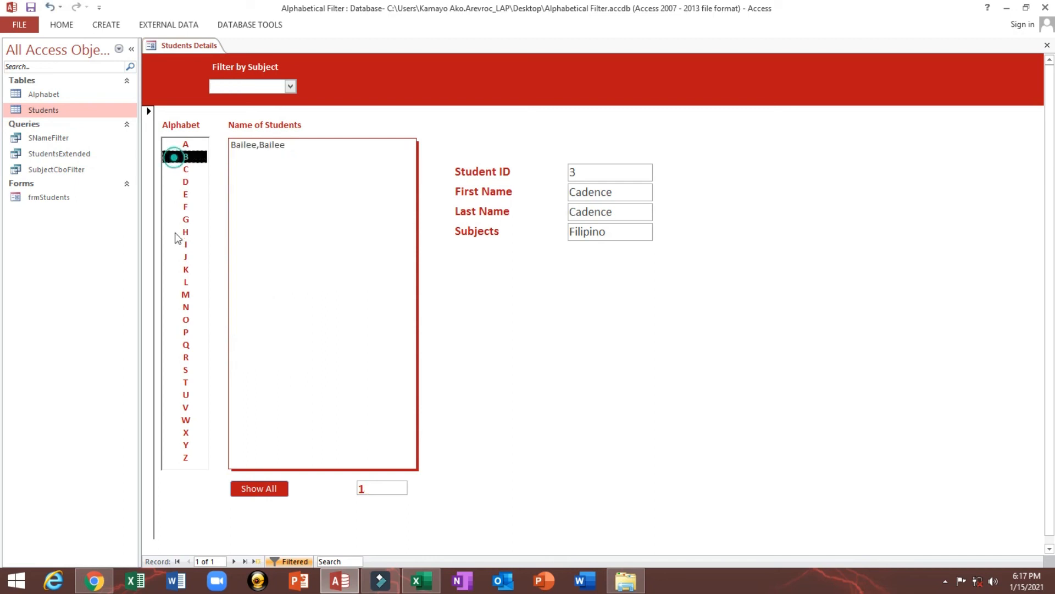
pyautogui.click(176, 308)
pyautogui.click(173, 221)
pyautogui.click(174, 158)
pyautogui.click(165, 259)
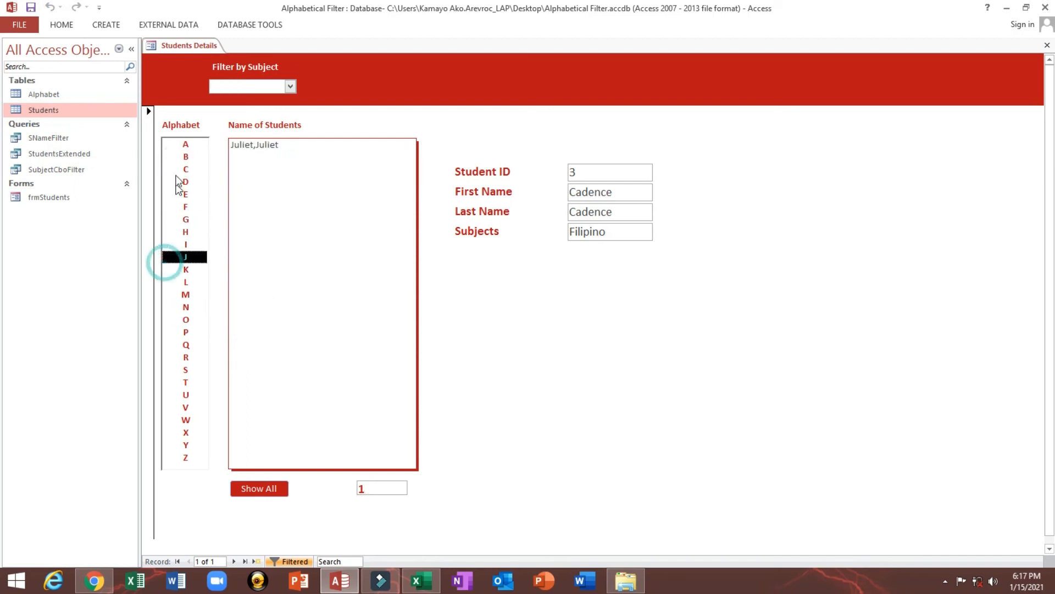
pyautogui.click(173, 157)
pyautogui.click(174, 257)
pyautogui.click(177, 195)
# Filter the students by English and Filipino, then list all students again
pyautogui.click(285, 88)
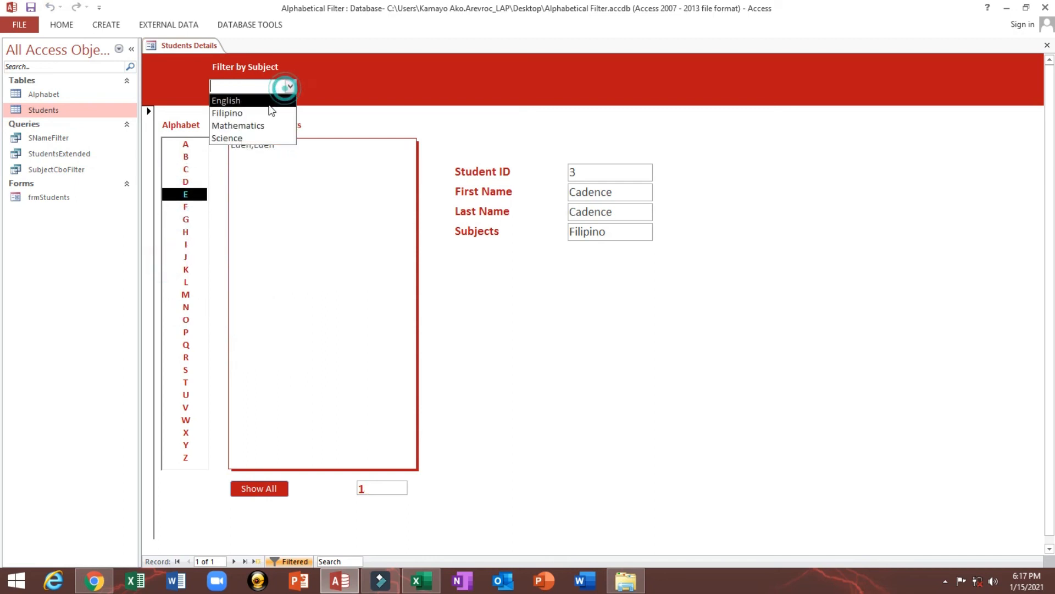
pyautogui.click(269, 102)
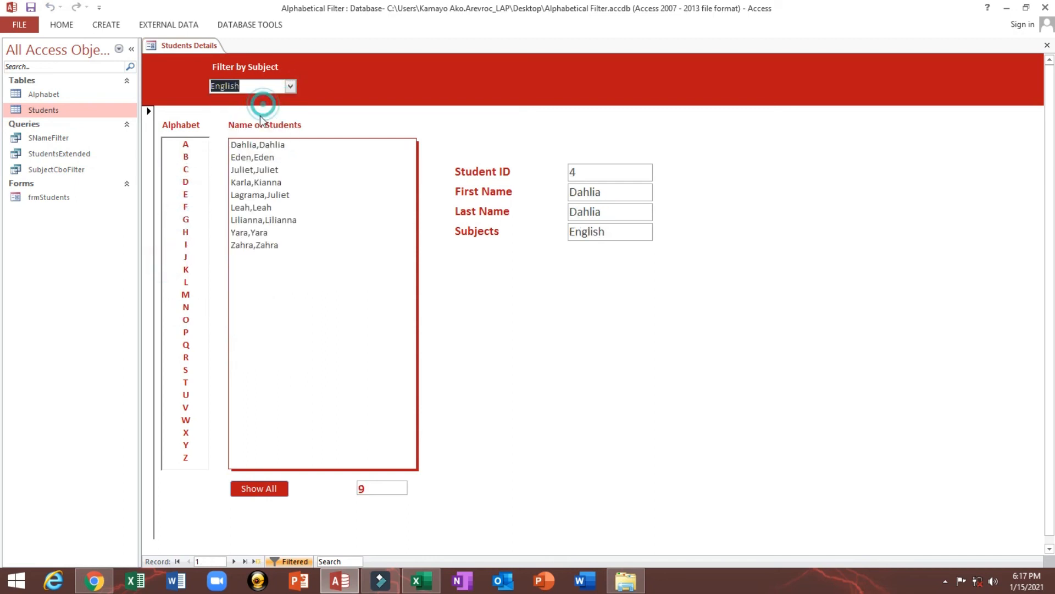
pyautogui.click(290, 87)
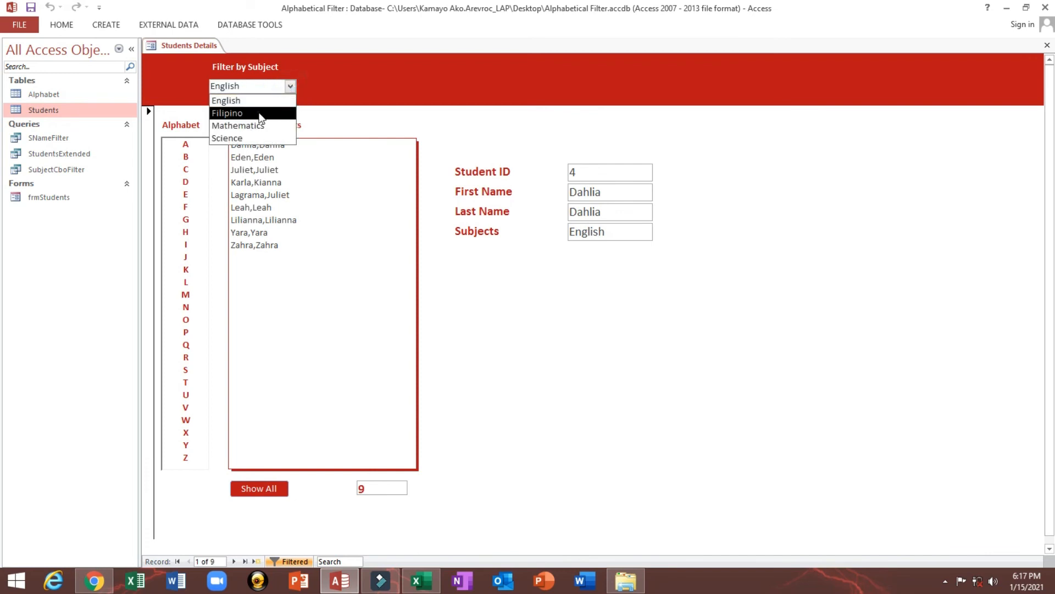
pyautogui.click(260, 114)
pyautogui.click(260, 494)
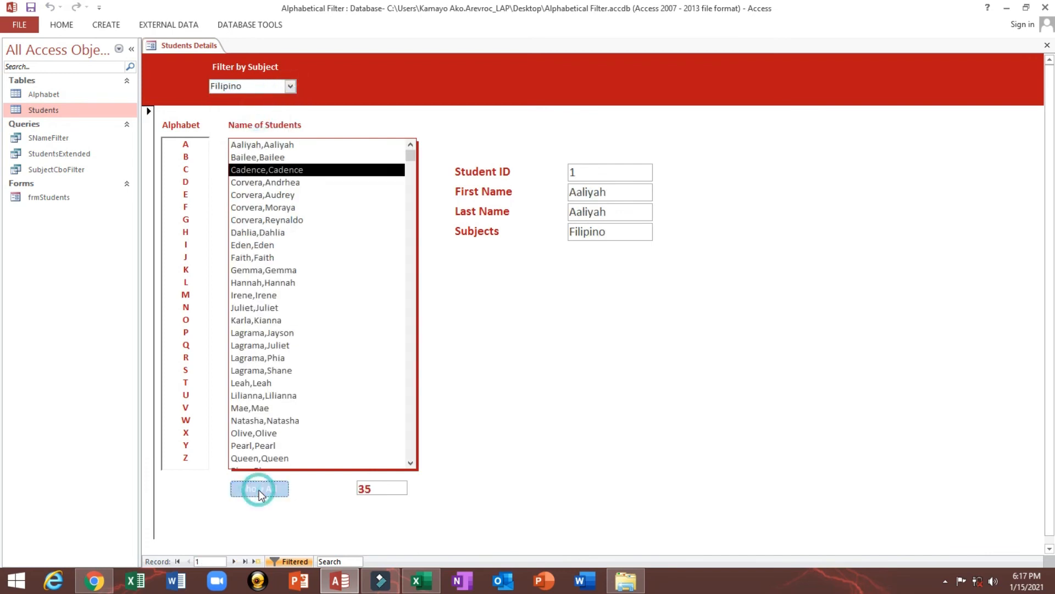
# Filter the student names by H, then go through the Alphabet list from A to Z
pyautogui.click(185, 231)
pyautogui.click(185, 145)
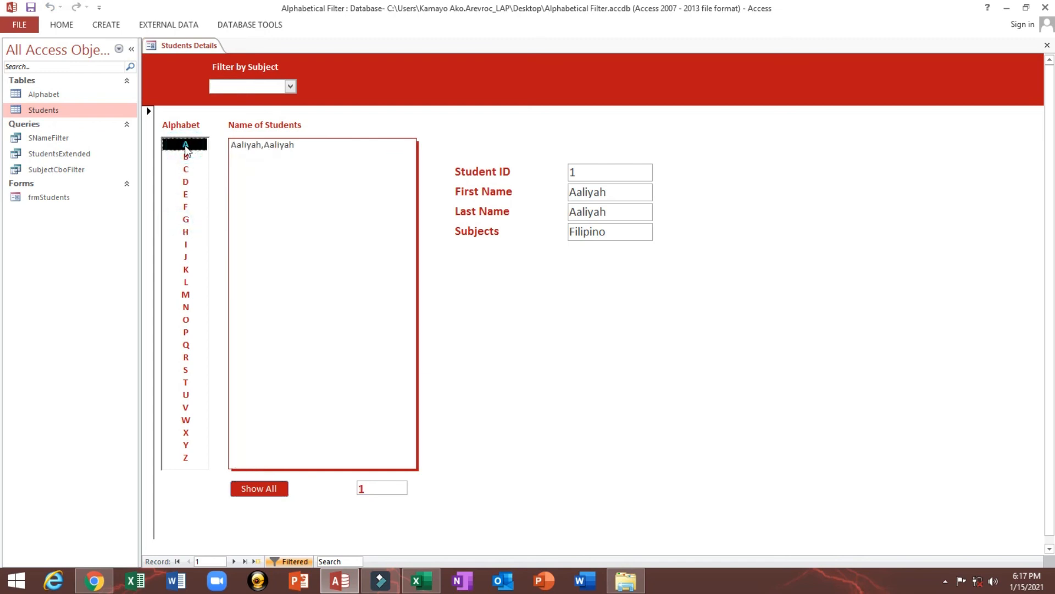
pyautogui.press('Down')
pyautogui.press('Down')
pyautogui.press('Down')
pyautogui.press('Down')
pyautogui.press('Down')
pyautogui.press('Down')
pyautogui.press('Down')
pyautogui.press('Down')
pyautogui.press('Down')
pyautogui.press('Down')
pyautogui.press('Down')
pyautogui.press('Down')
pyautogui.press('Down')
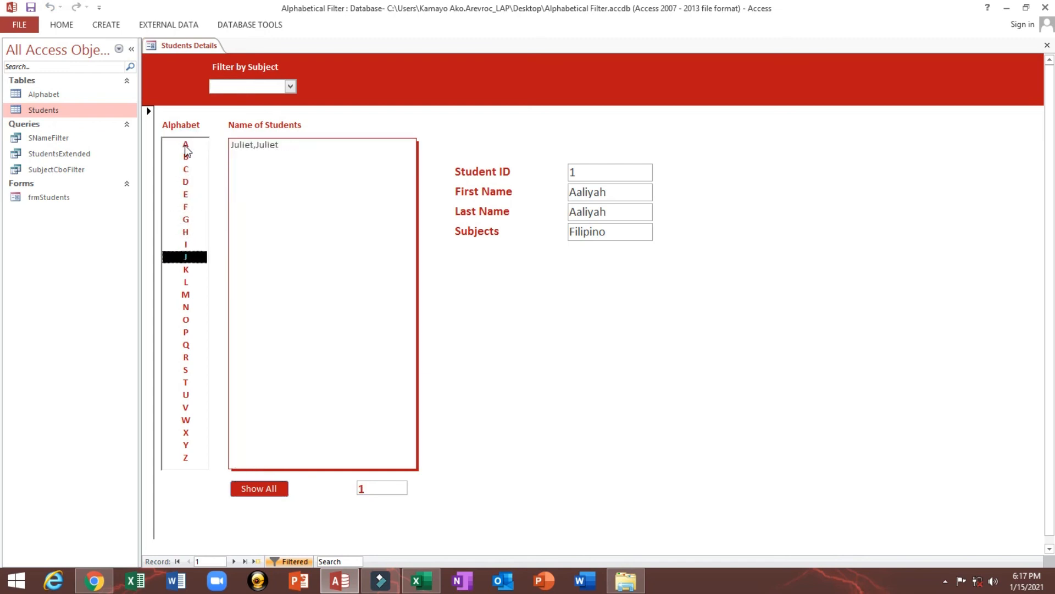
pyautogui.press('Down')
pyautogui.press('Down')
pyautogui.press('Down')
pyautogui.press('Down')
pyautogui.press('Down')
pyautogui.press('Down')
pyautogui.press('Down')
pyautogui.press('Down')
pyautogui.press('Down')
pyautogui.press('Down')
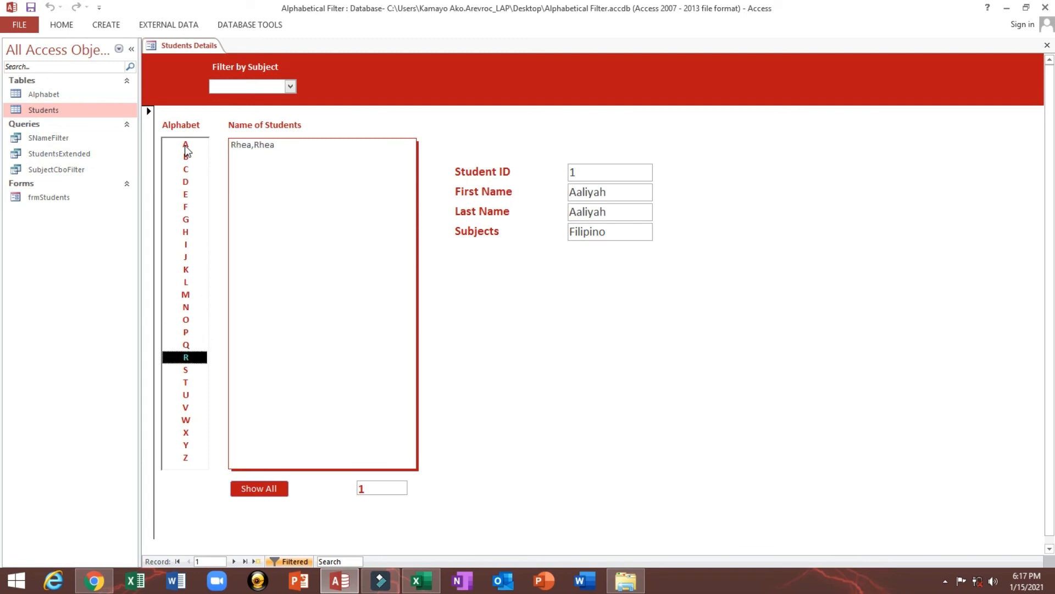
pyautogui.press('Down')
pyautogui.press('Down')
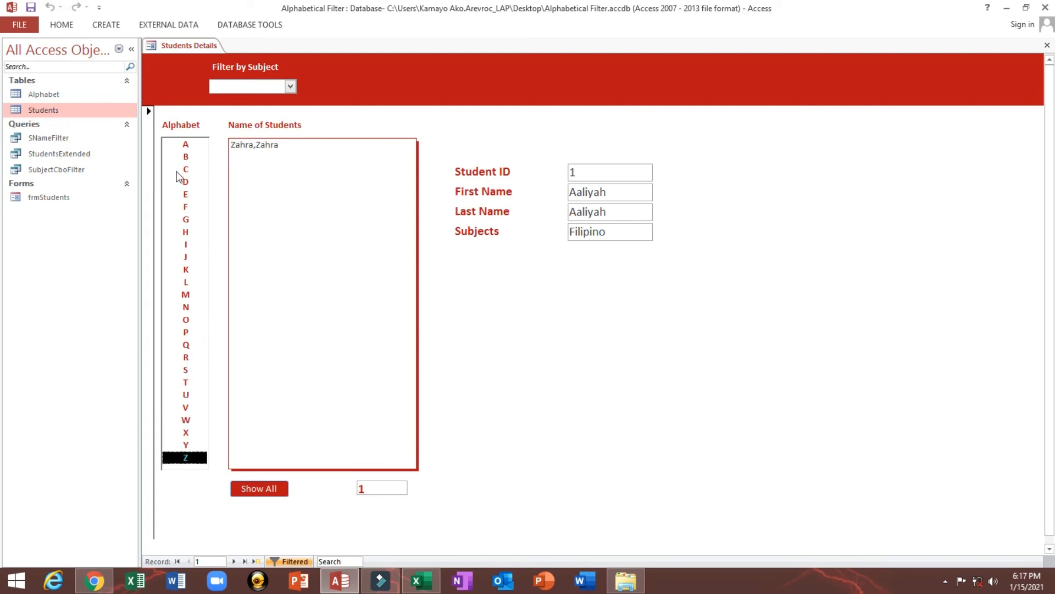
# List all students and display the details of two different students from the list
pyautogui.click(240, 488)
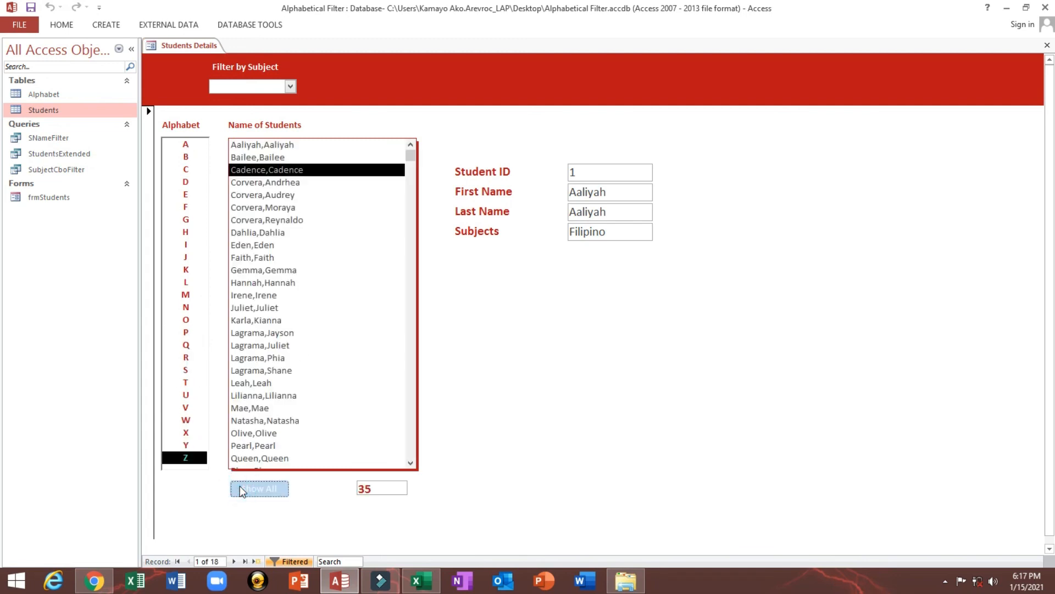
pyautogui.click(254, 384)
pyautogui.doubleClick(611, 174)
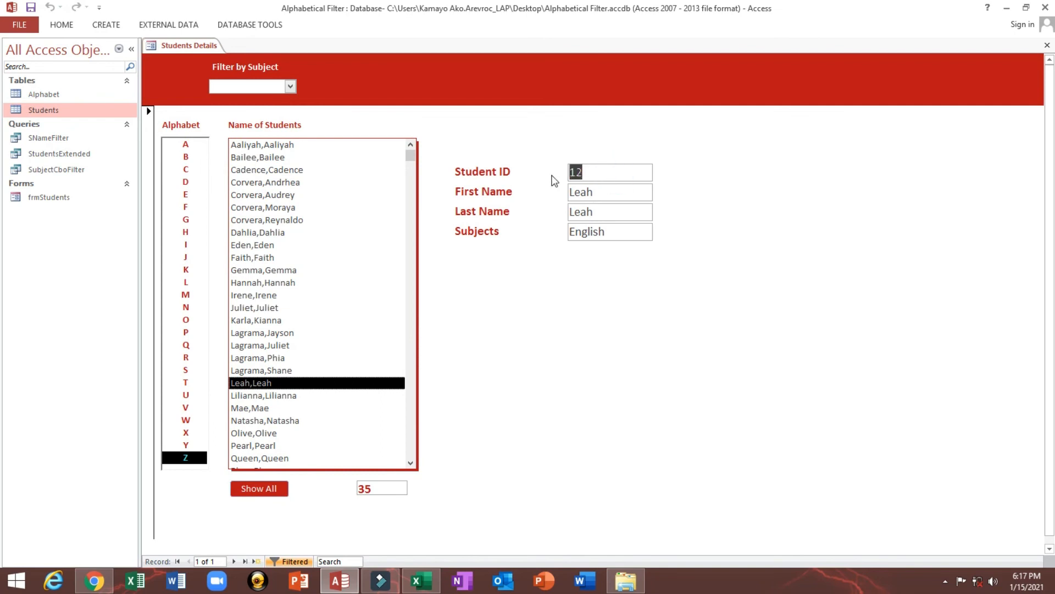
pyautogui.click(262, 195)
# Cycle the Filter by Subject combo box through English, Filipino, Mathematics and Science
pyautogui.click(290, 86)
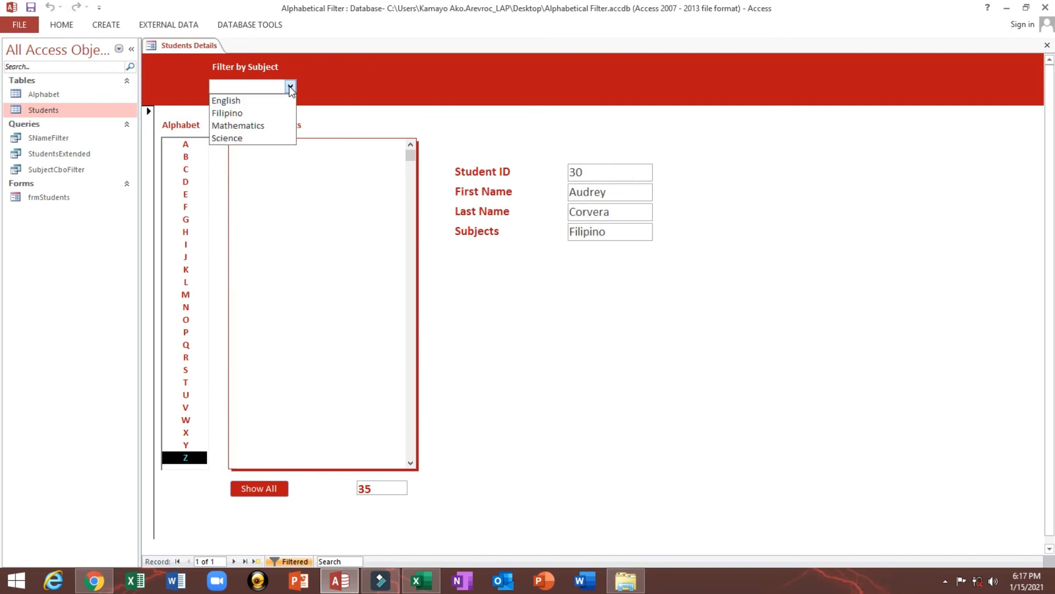
pyautogui.click(258, 102)
pyautogui.click(290, 88)
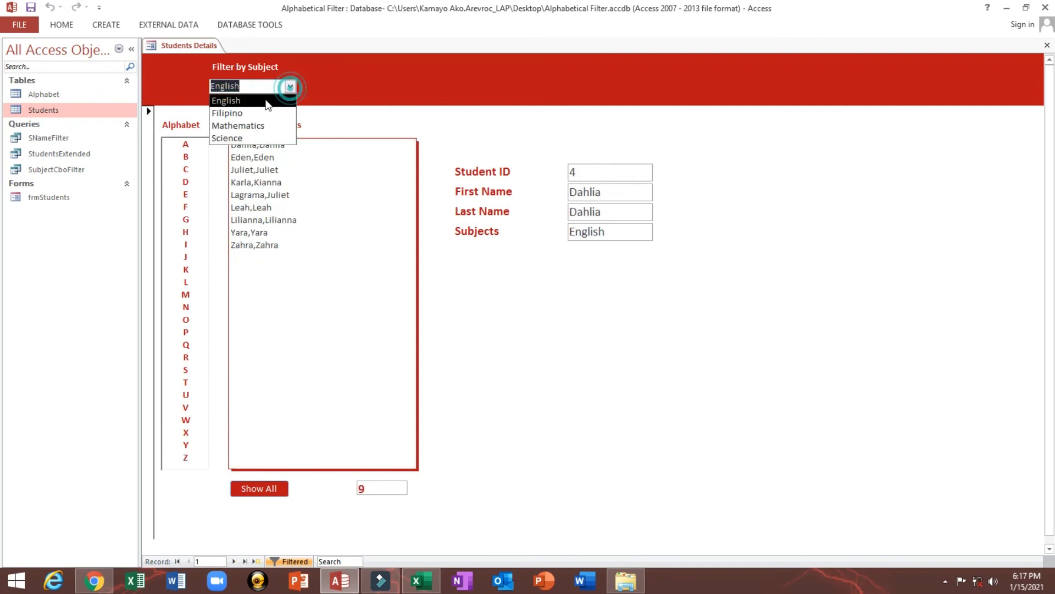
pyautogui.click(274, 107)
pyautogui.click(290, 86)
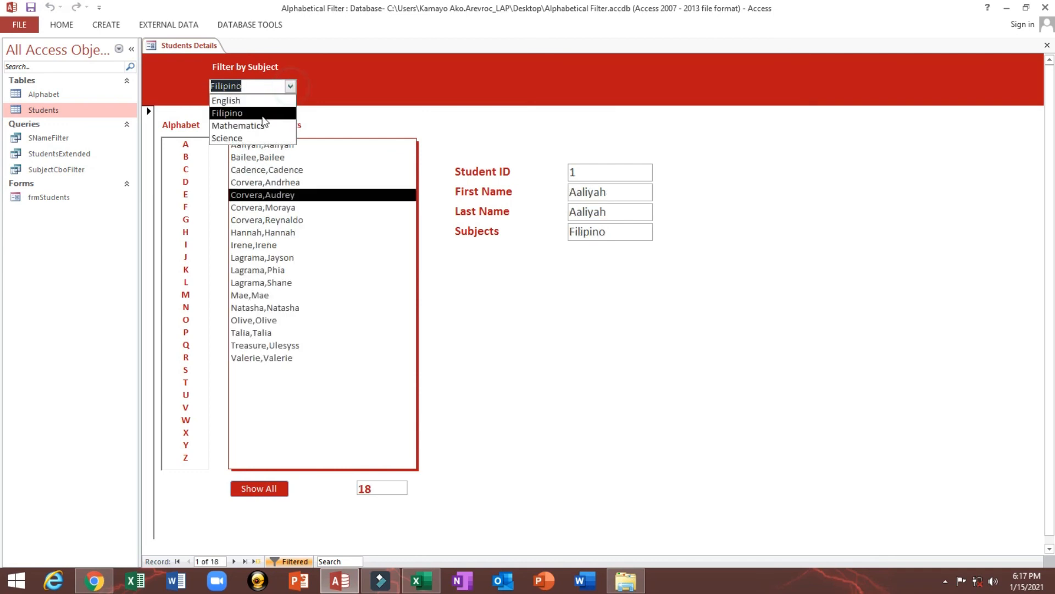
pyautogui.click(256, 117)
pyautogui.click(290, 86)
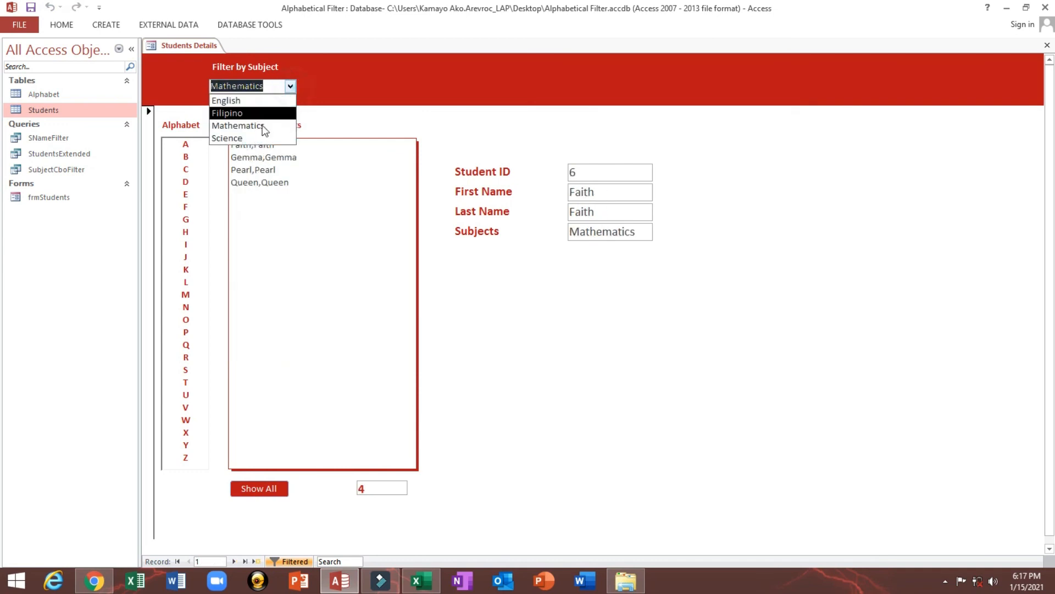
pyautogui.click(254, 137)
# List all students again and display the details of the third, first and second students
pyautogui.click(260, 488)
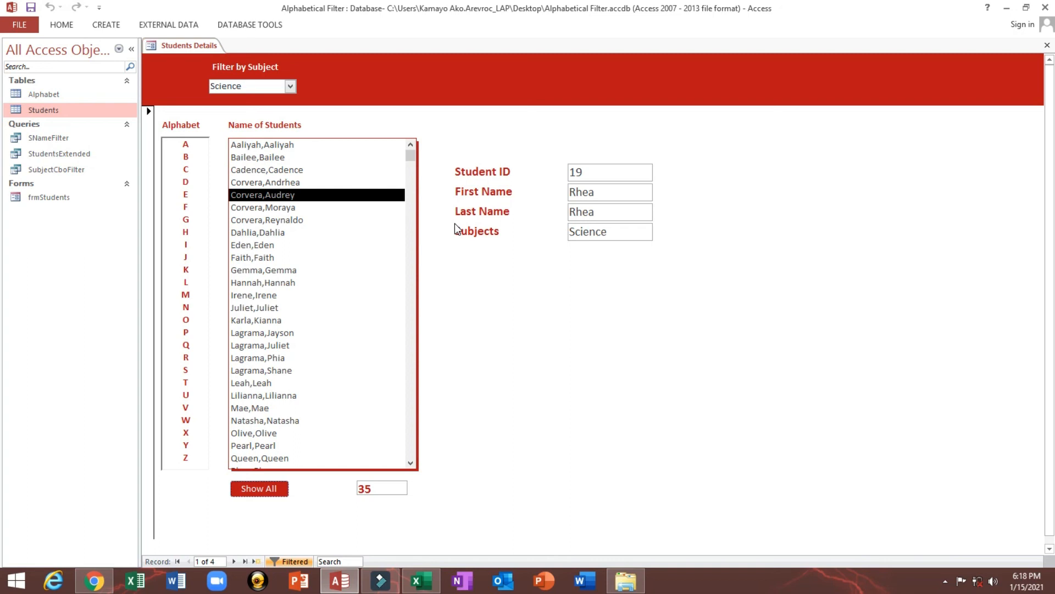
pyautogui.click(256, 170)
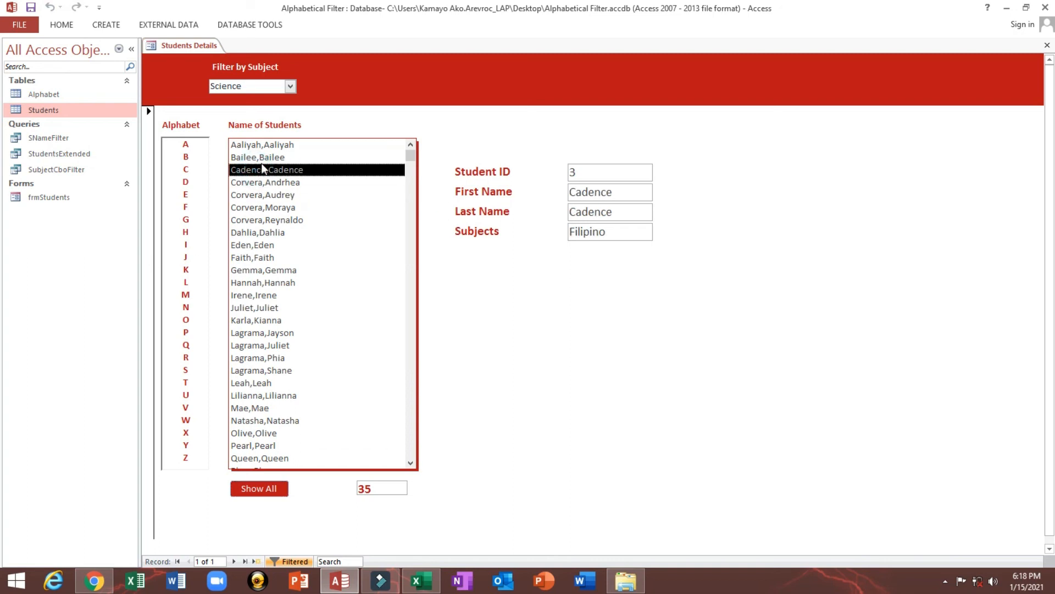
pyautogui.click(259, 145)
pyautogui.click(258, 158)
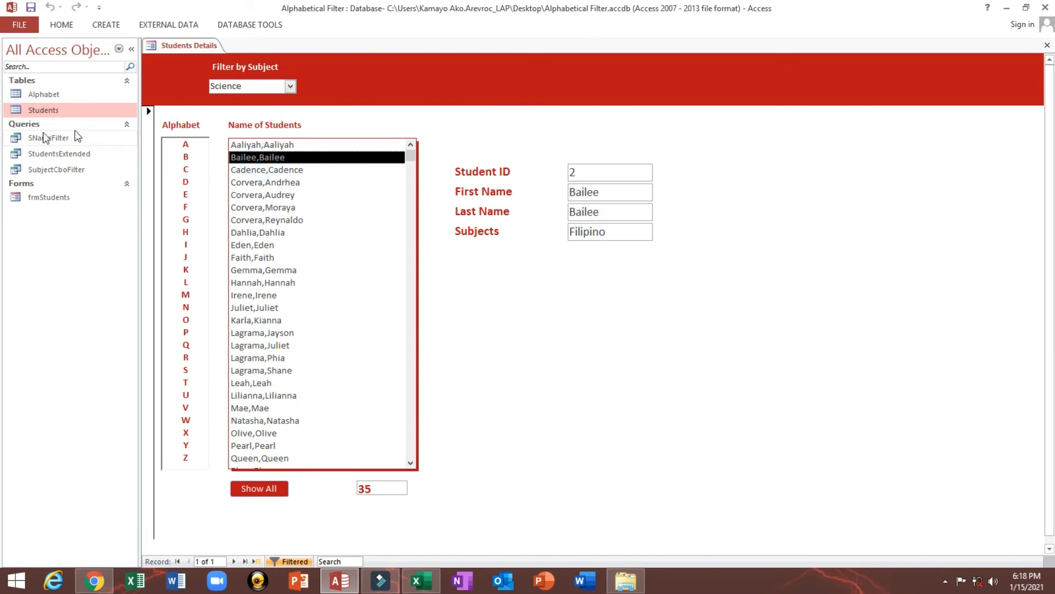
# Open the StudentsExtended query, examine its FullName column and close the query
pyautogui.doubleClick(61, 155)
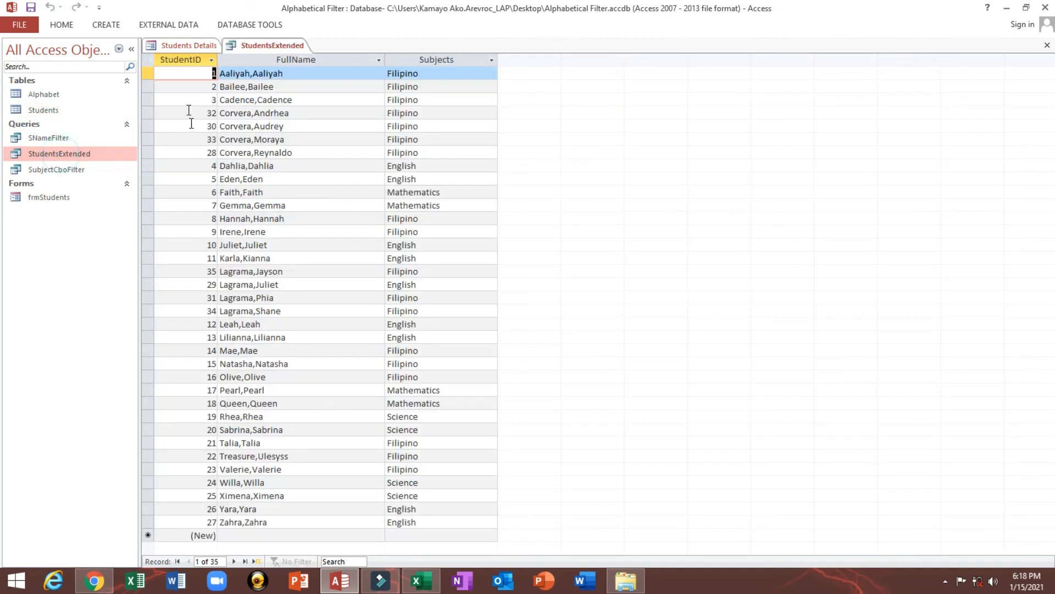
pyautogui.click(231, 65)
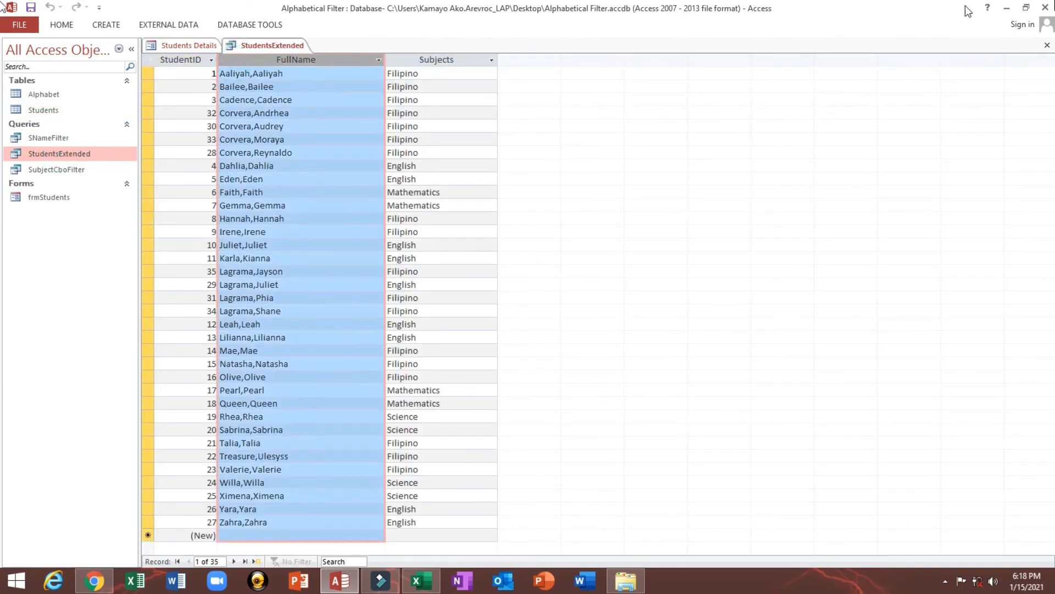
pyautogui.click(1048, 45)
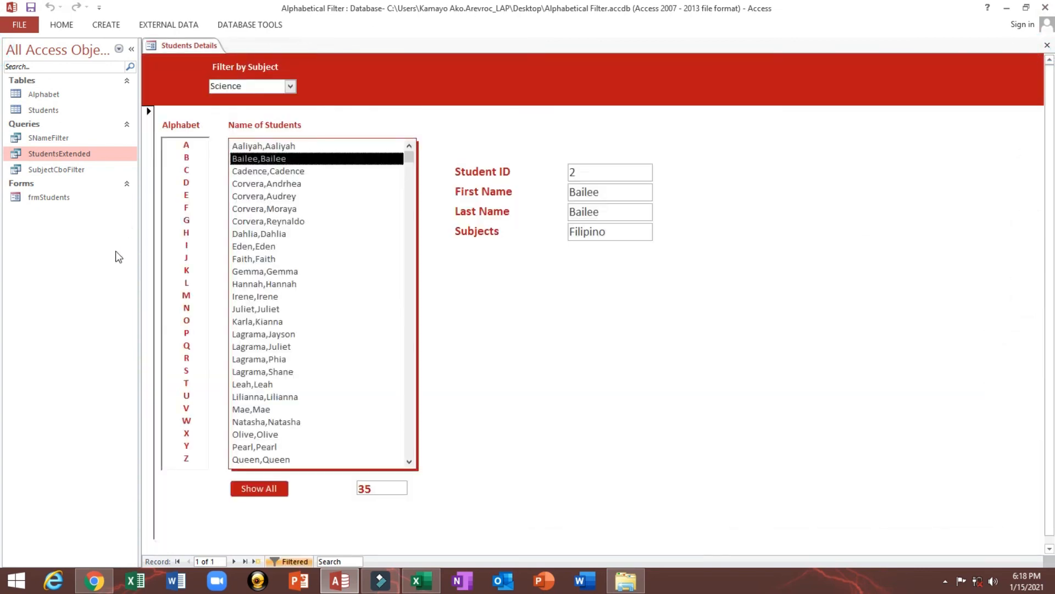
# Filter the student names by A, D, K, O and S, then list all students again
pyautogui.click(187, 146)
pyautogui.click(186, 182)
pyautogui.click(181, 269)
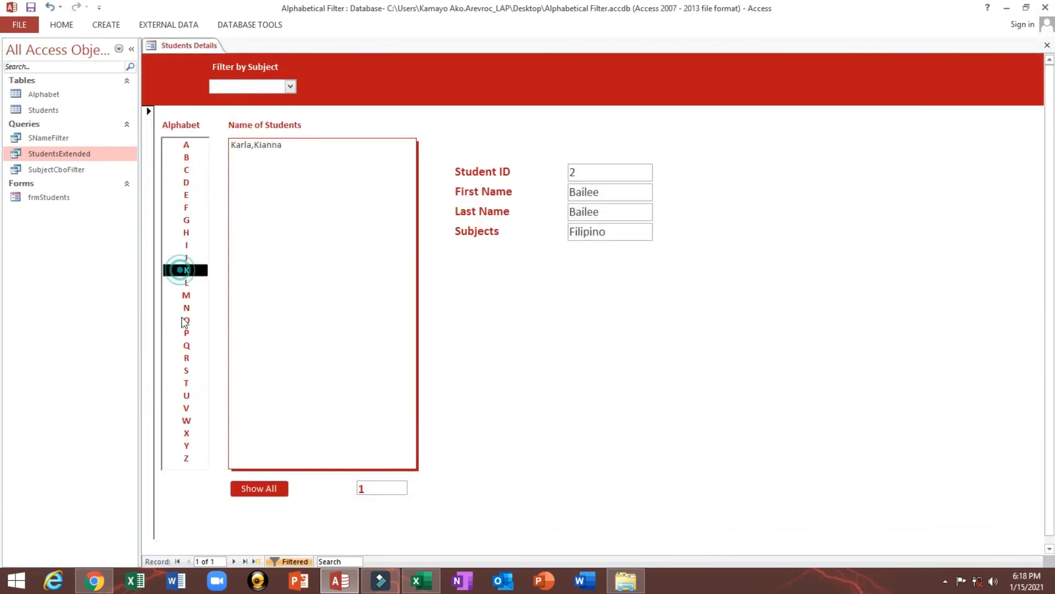
pyautogui.click(182, 319)
pyautogui.click(175, 369)
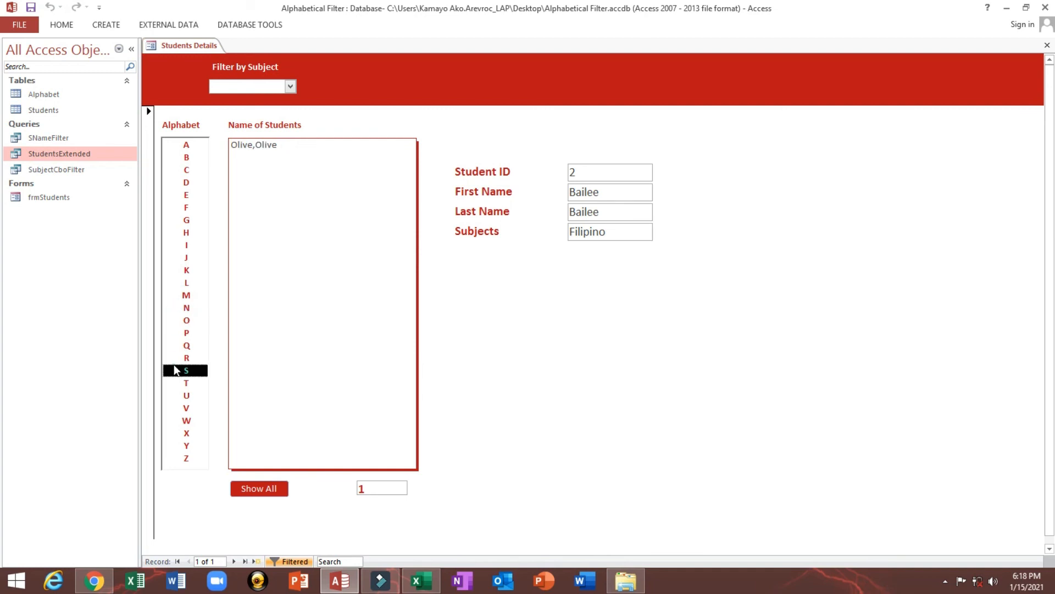
pyautogui.click(257, 489)
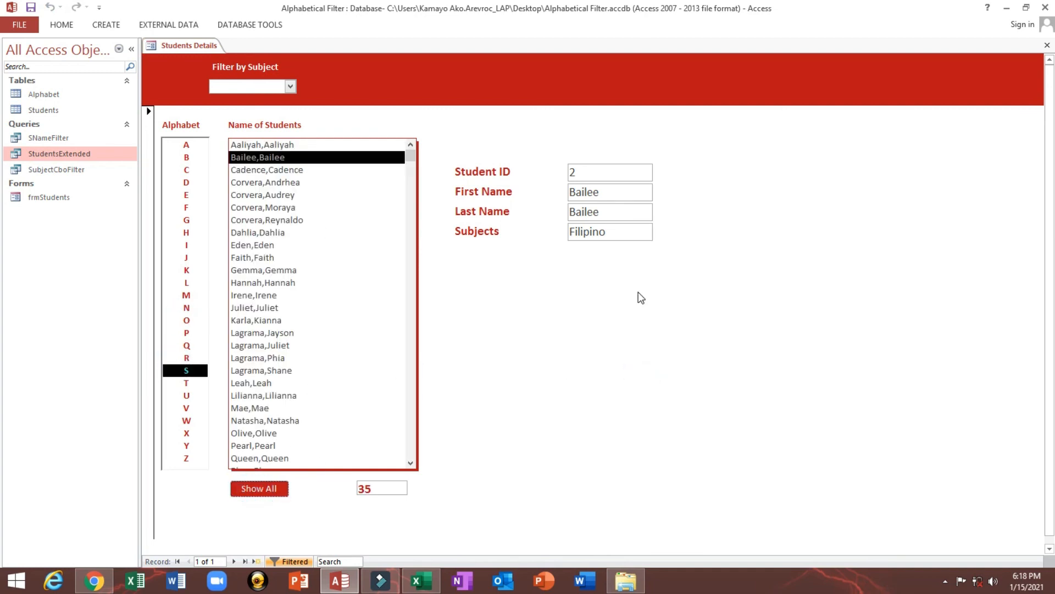